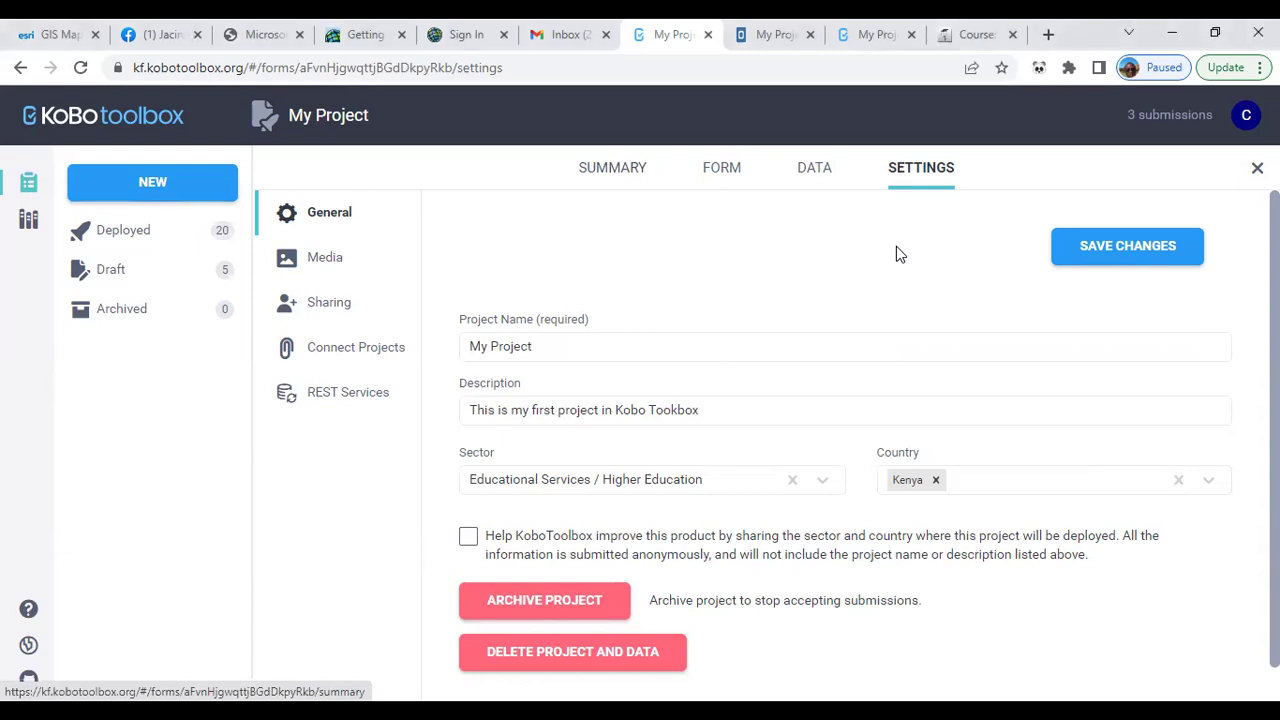
- Leave the current project's pages and start a new blank project via Build from scratch
key("Return")
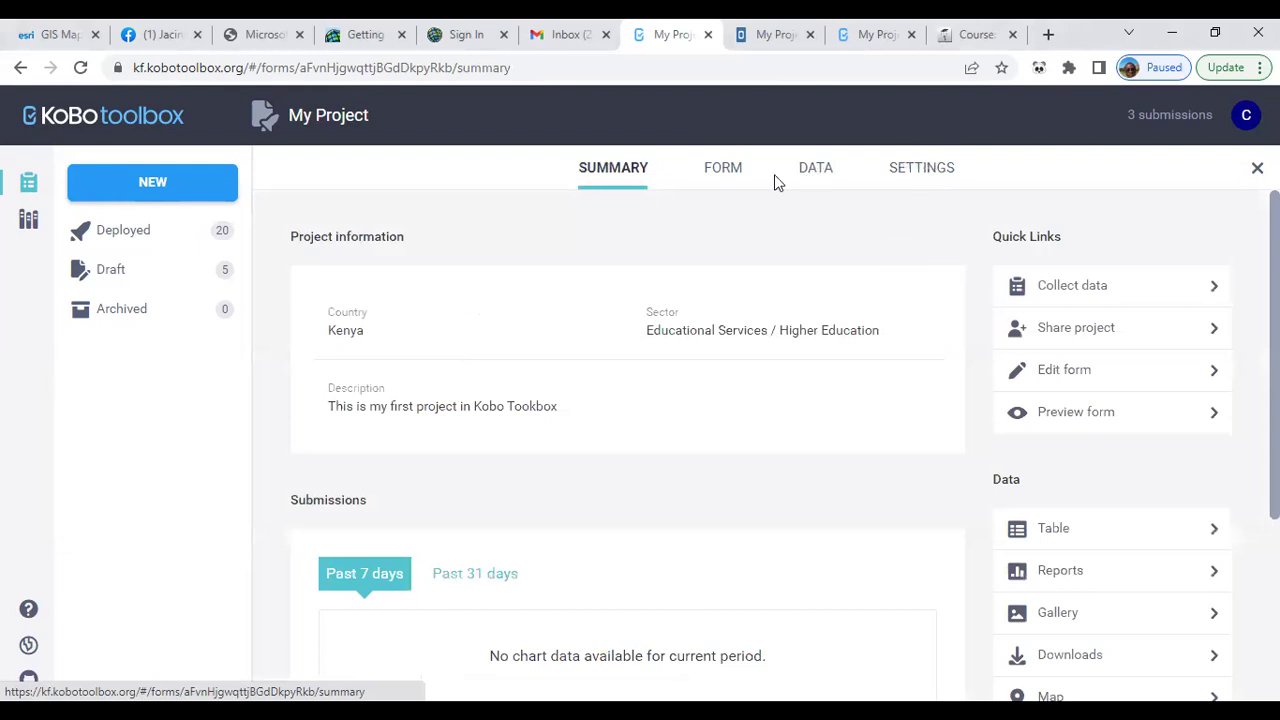
key("alt+Left")
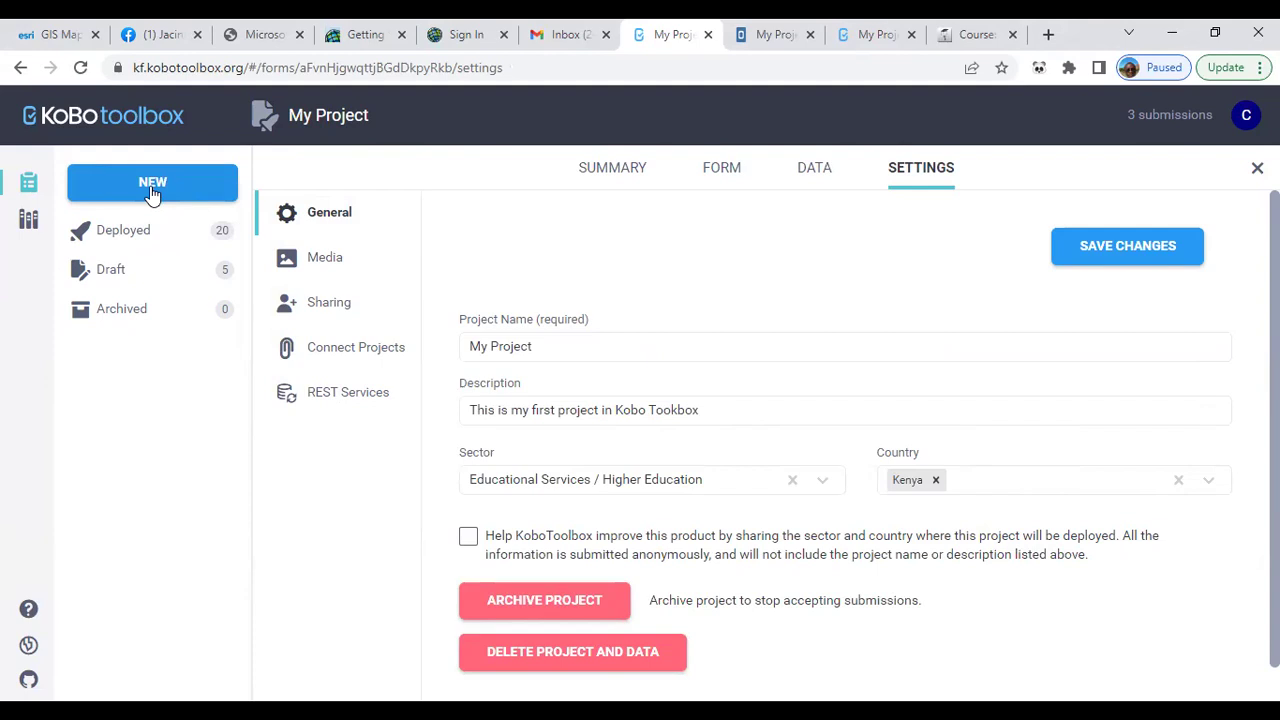
left_click(152, 192)
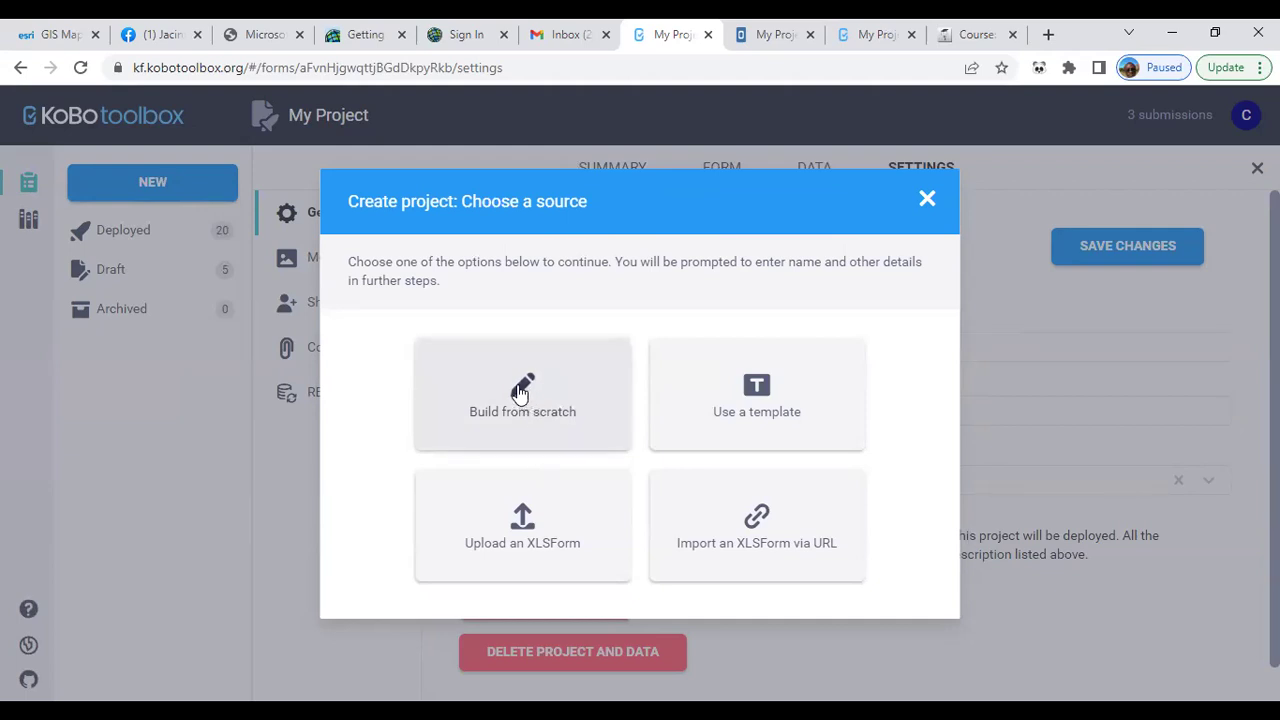
left_click(519, 393)
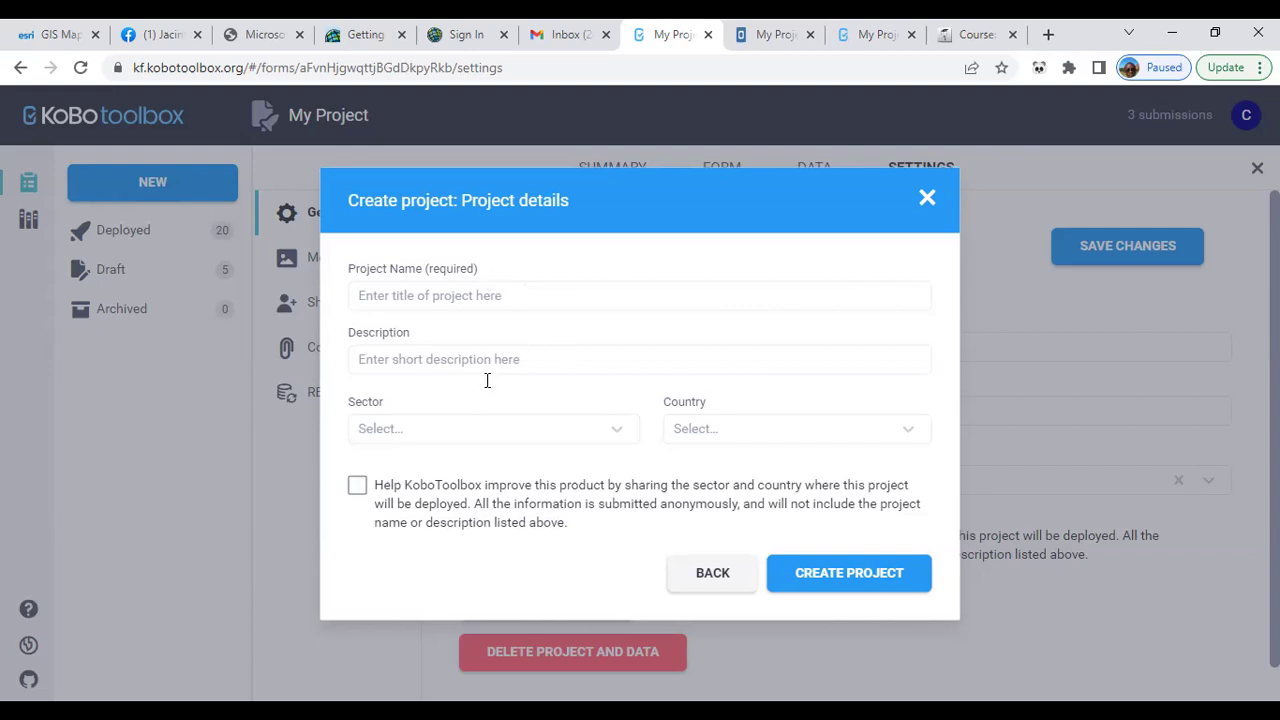
- Enter 'My Form' as the project name, then select it for replacement
left_click(405, 305)
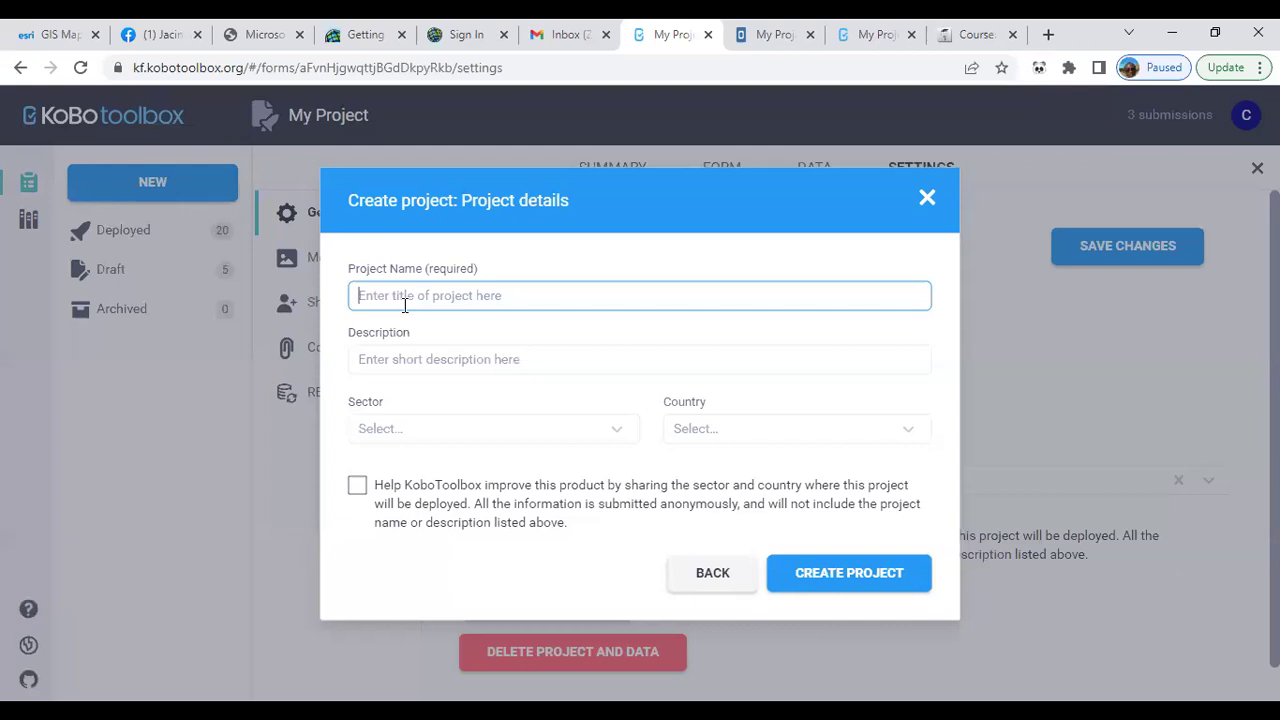
type("E")
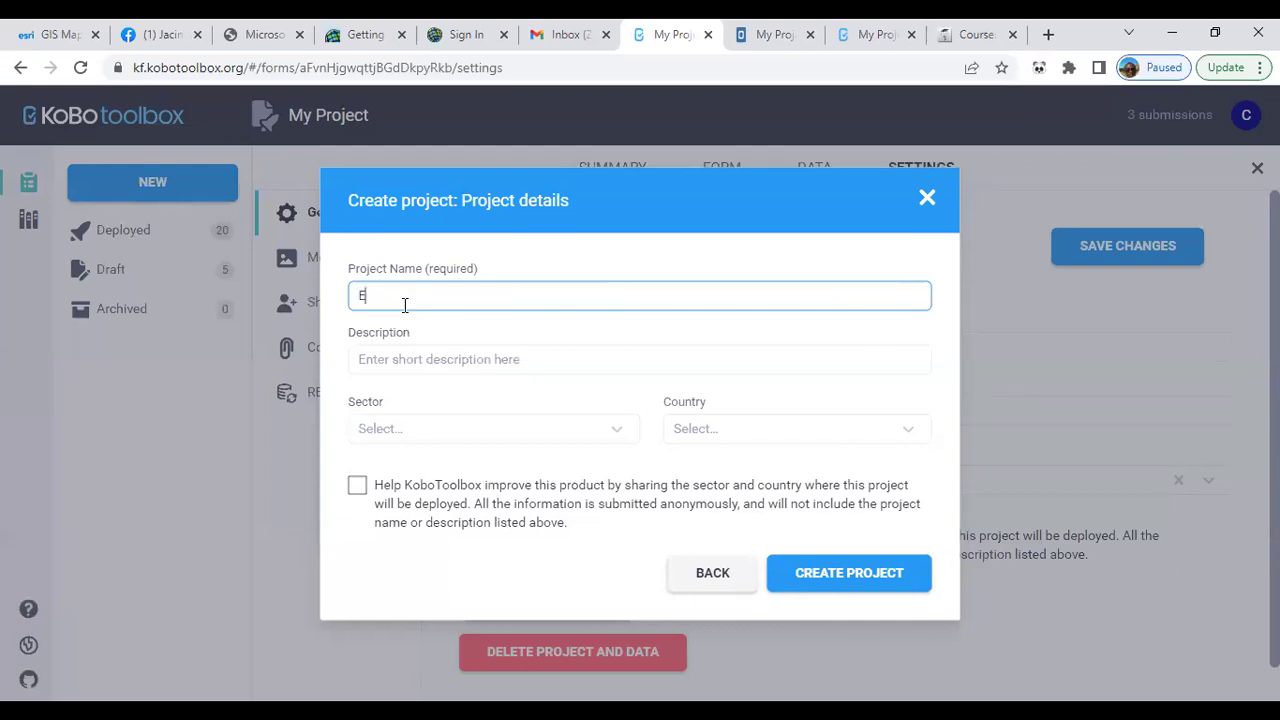
key("BackSpace")
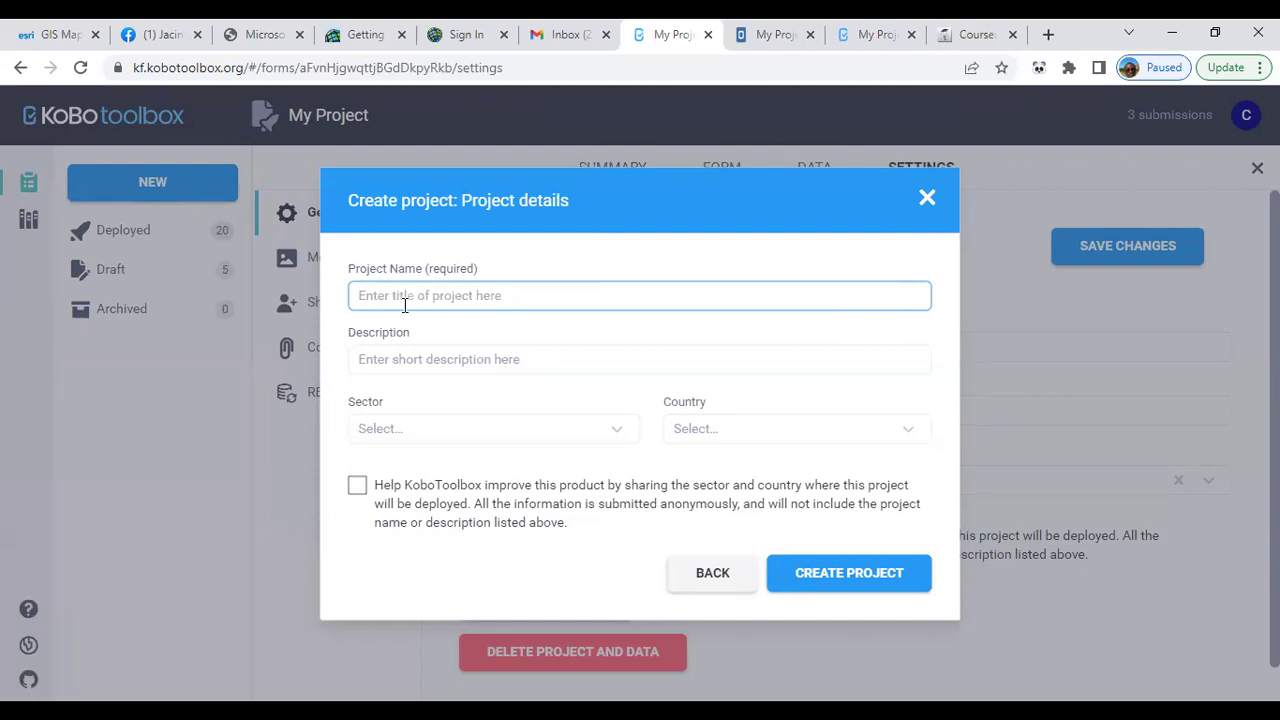
type("My Form")
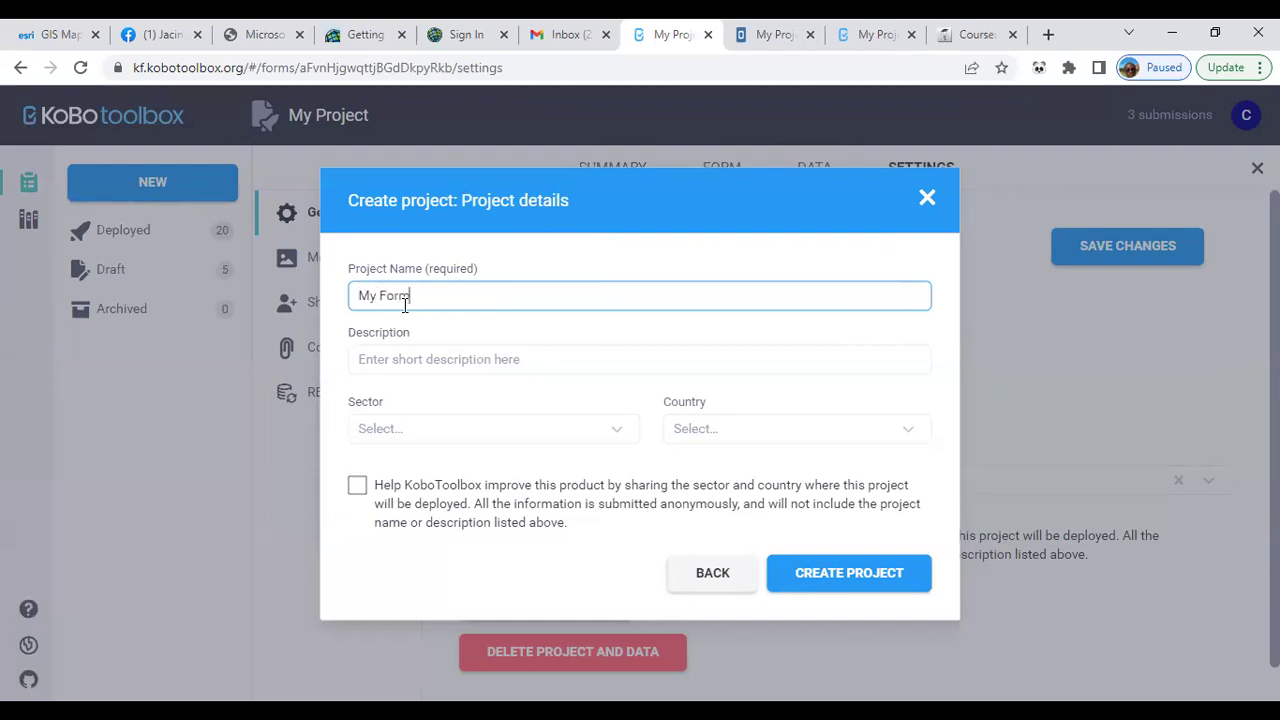
left_click_drag(440, 296, 257, 289)
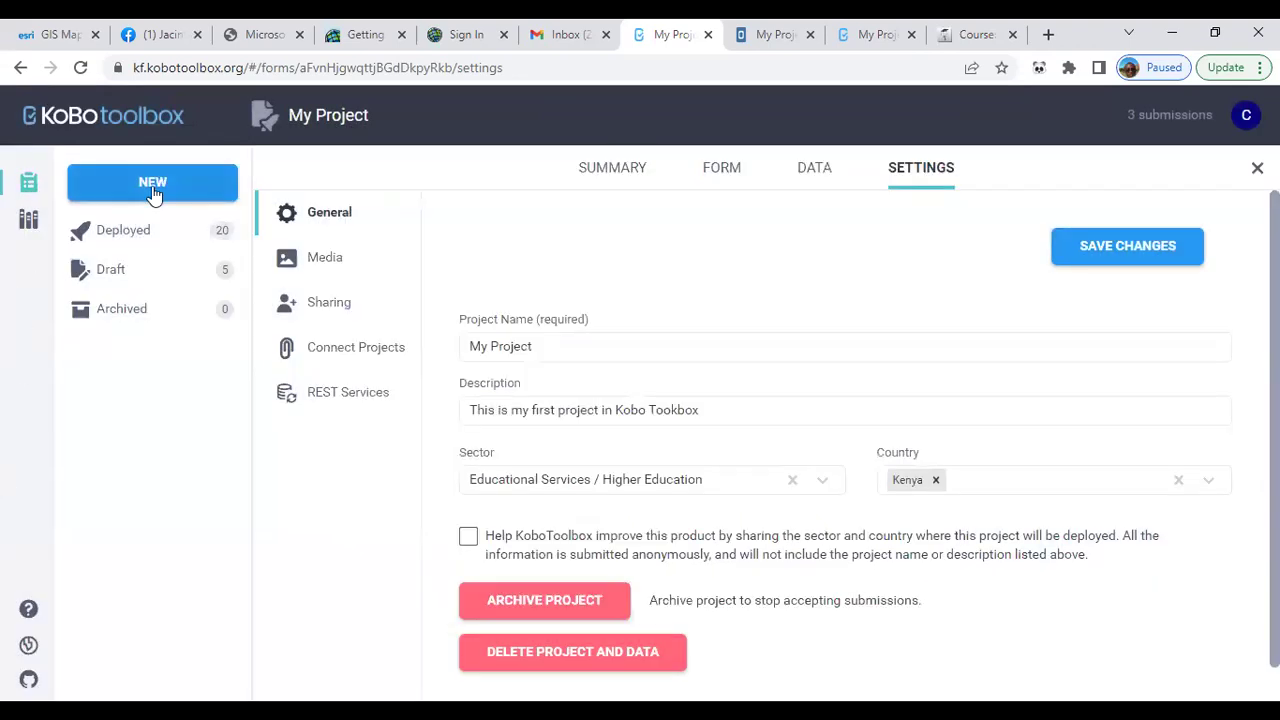
- Restart from scratch, name the project 'Example Form', then return to Choose a source
left_click(152, 186)
left_click(510, 400)
left_click(483, 303)
type("Ex")
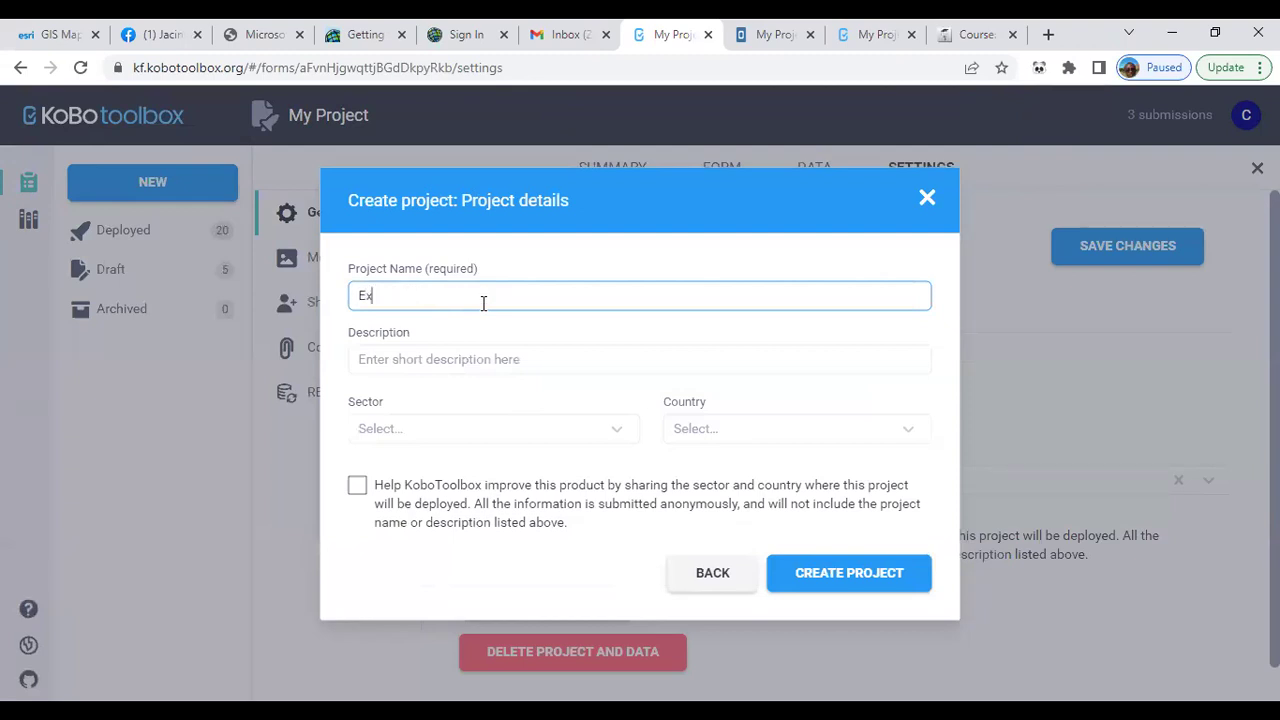
type("ample Form")
left_click(466, 362)
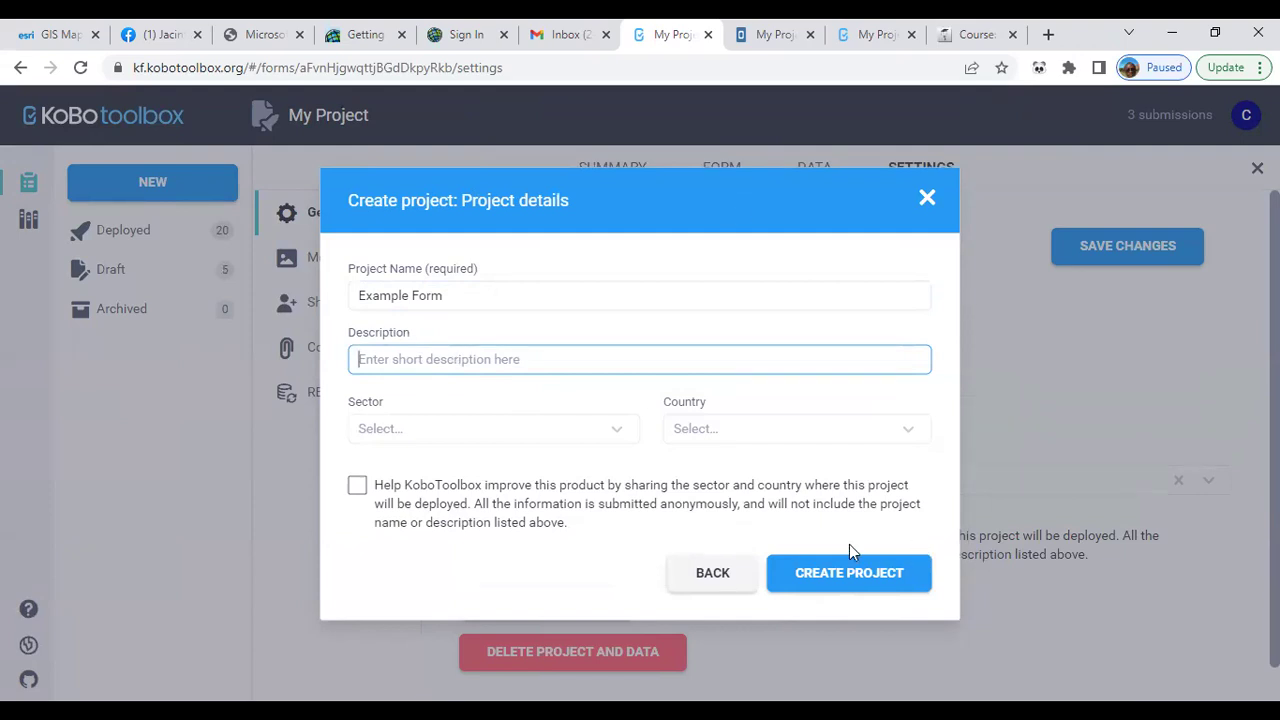
left_click(711, 582)
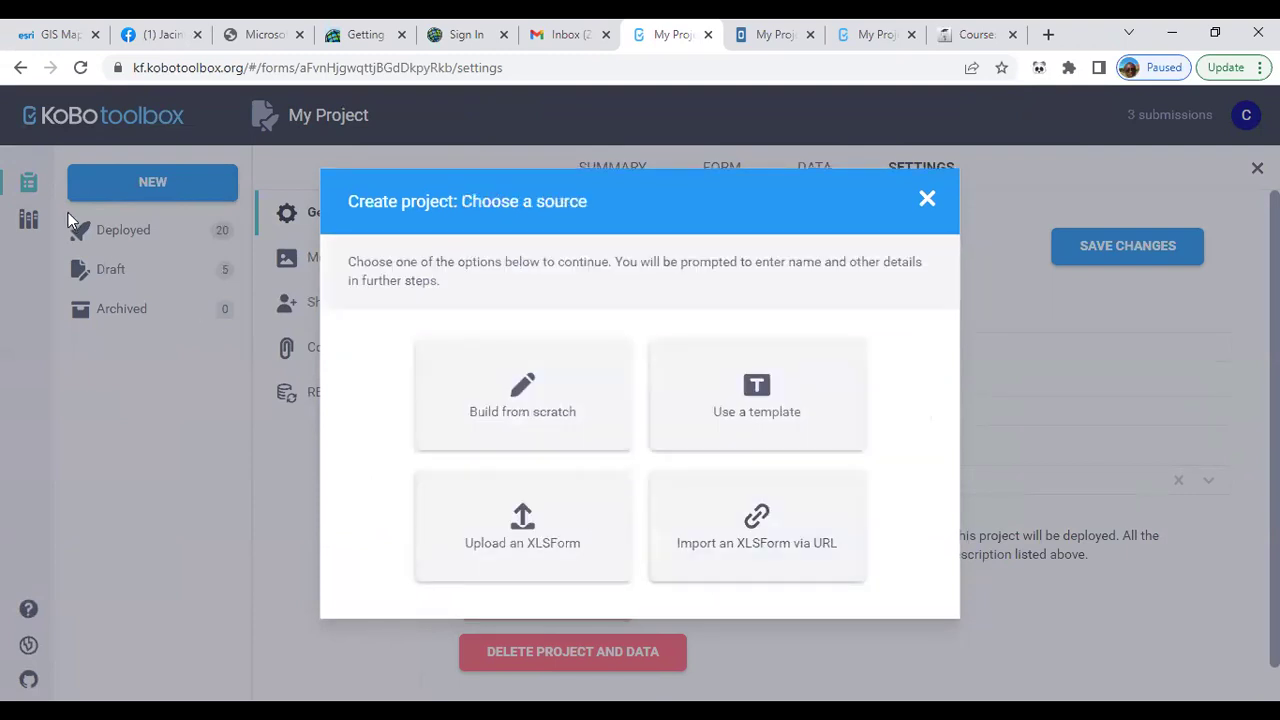
- Cancel the new project and view the deployed remote-sensing project's summary with 342 submissions
left_click(928, 200)
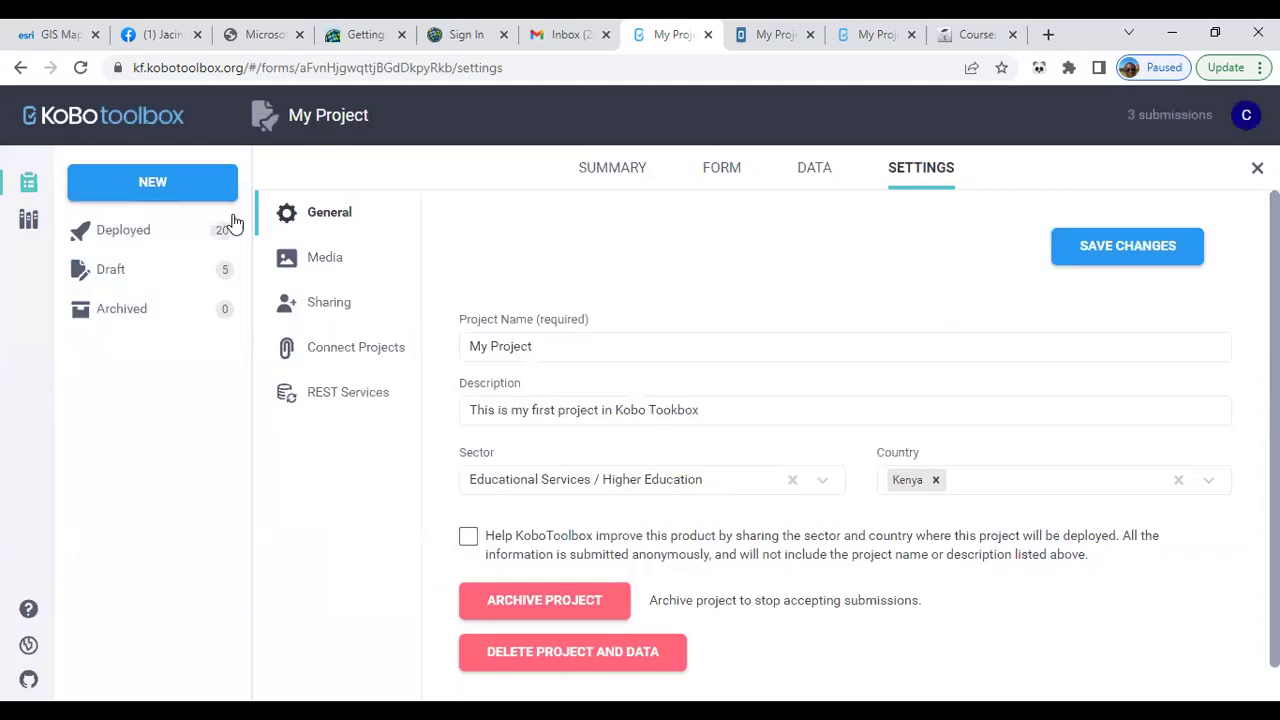
left_click(126, 238)
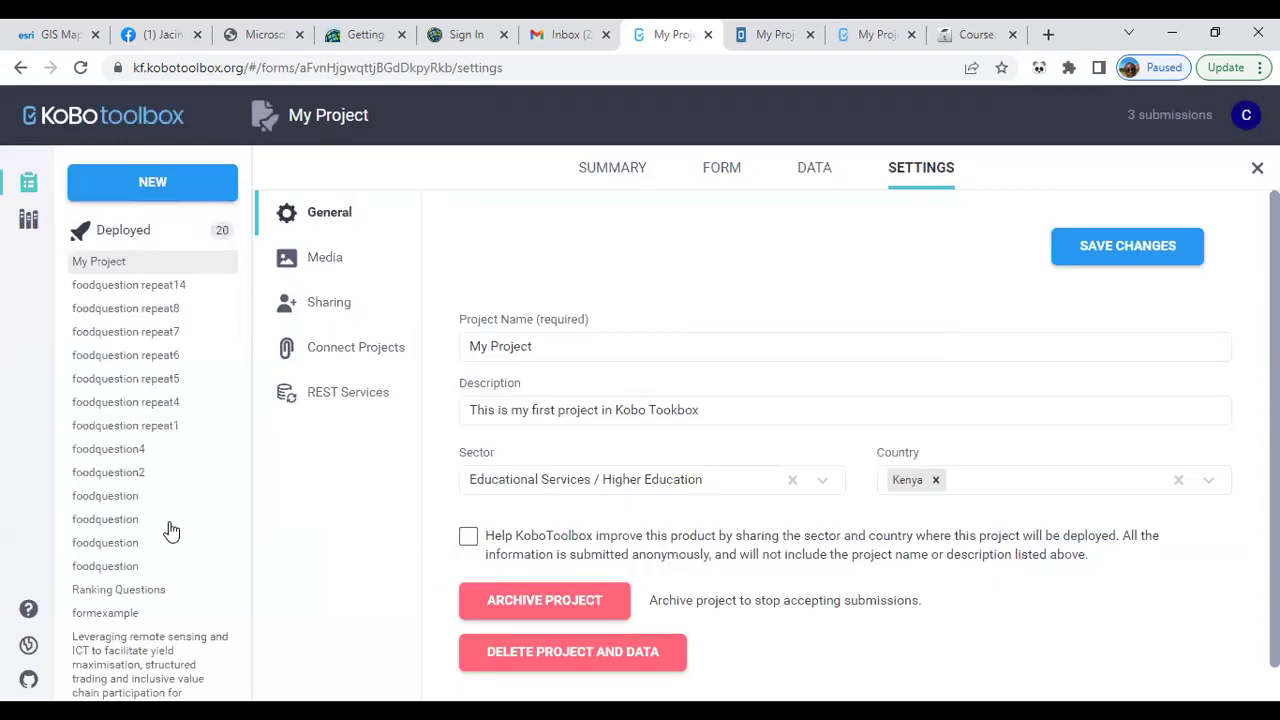
left_click(152, 648)
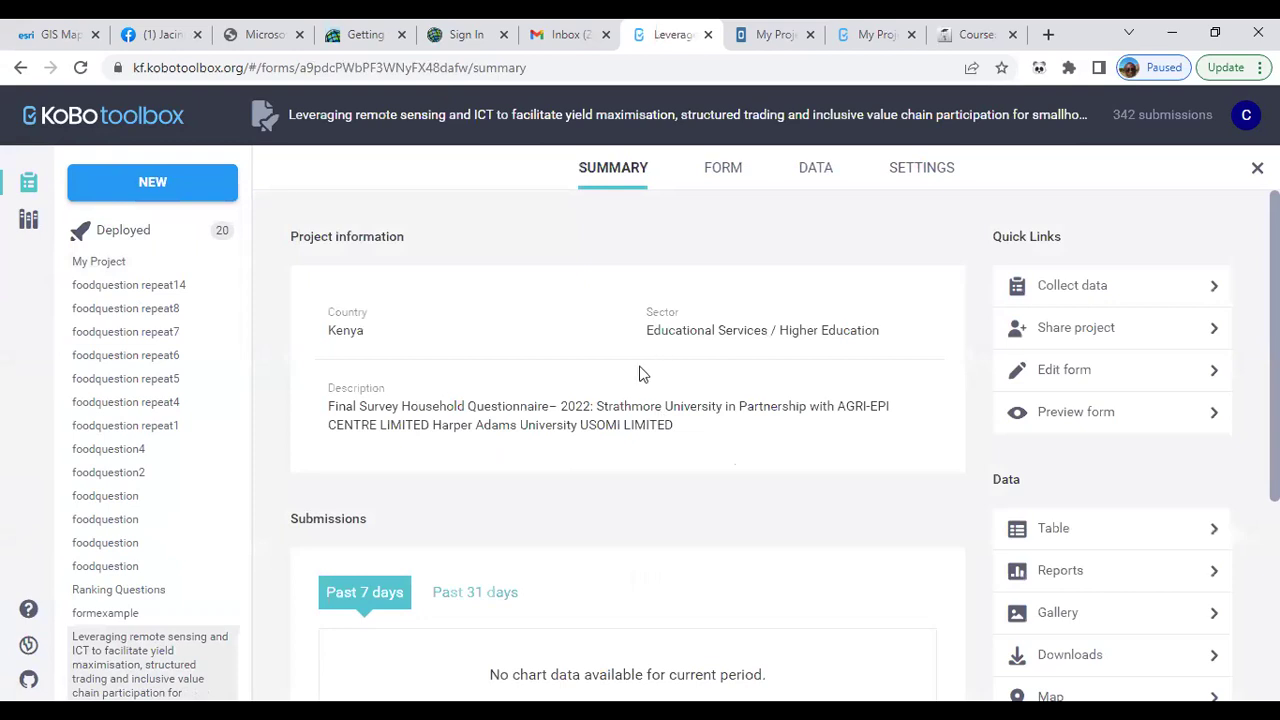
scroll(630, 395, "down", 1)
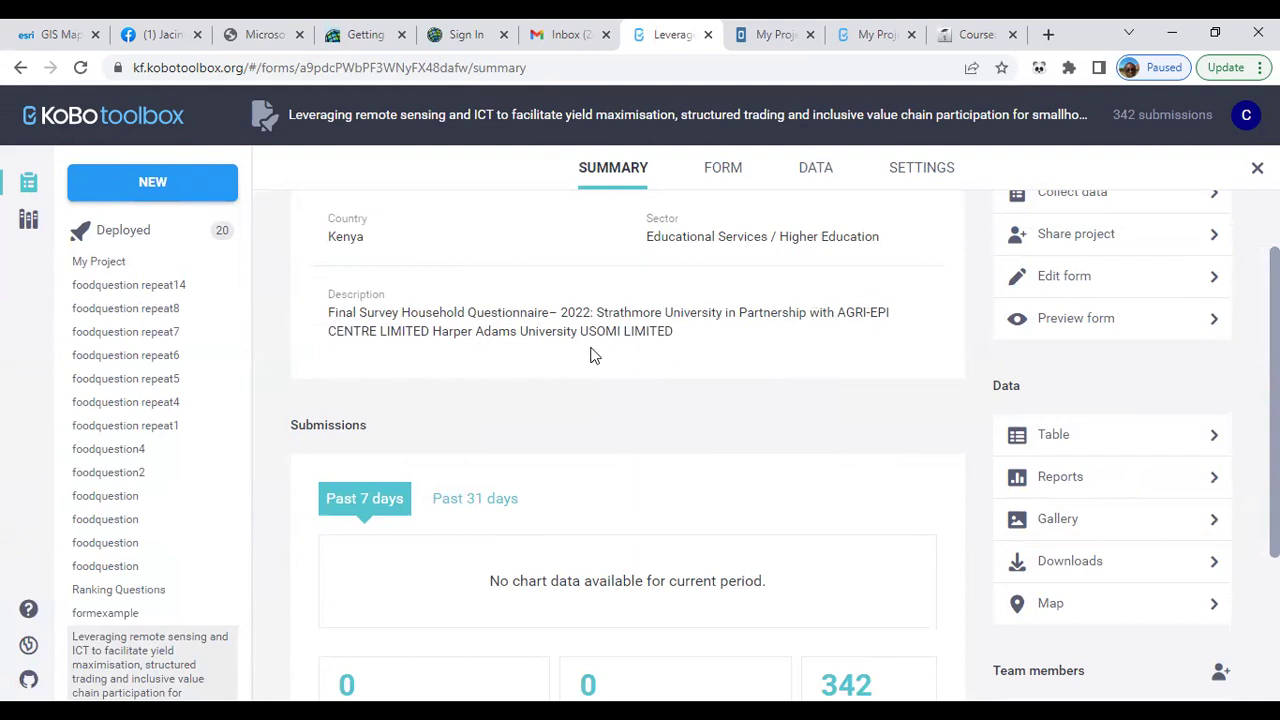
scroll(626, 363, "down", 2)
scroll(626, 363, "up", 3)
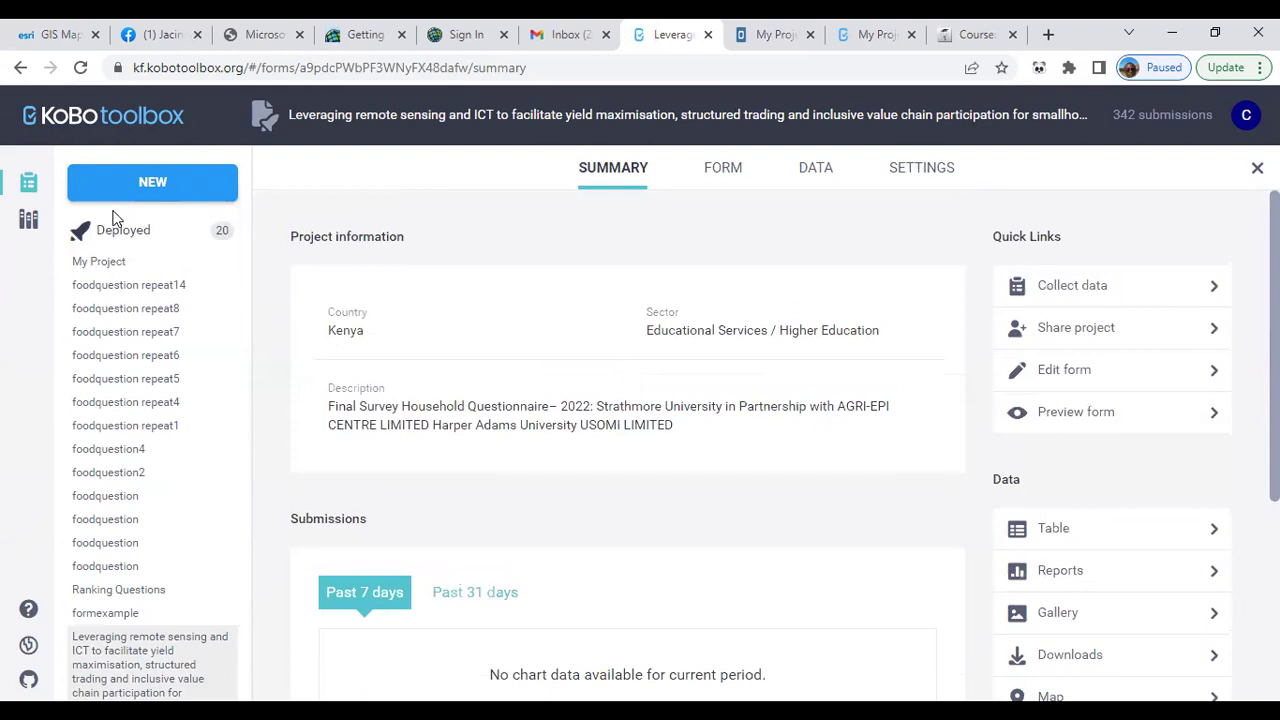
- Reopen the Create project dialog and choose to build the project from scratch
left_click(160, 188)
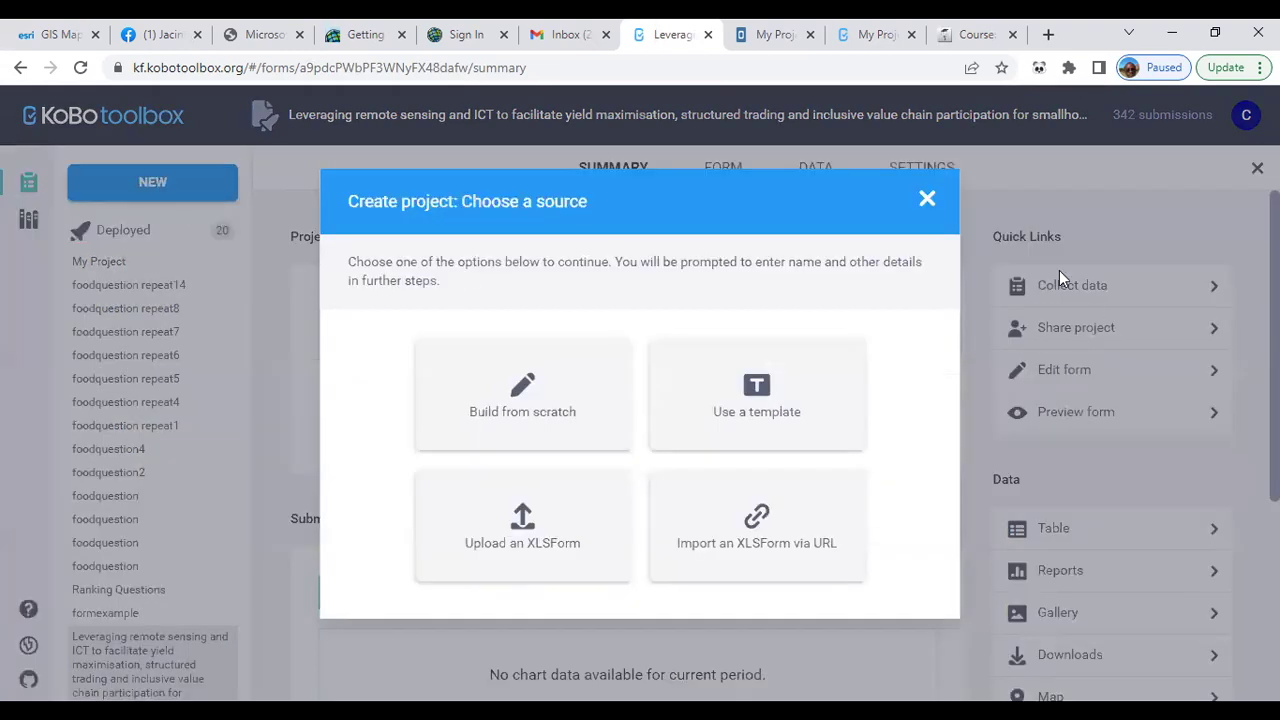
left_click(925, 203)
scroll(266, 594, "down", 2)
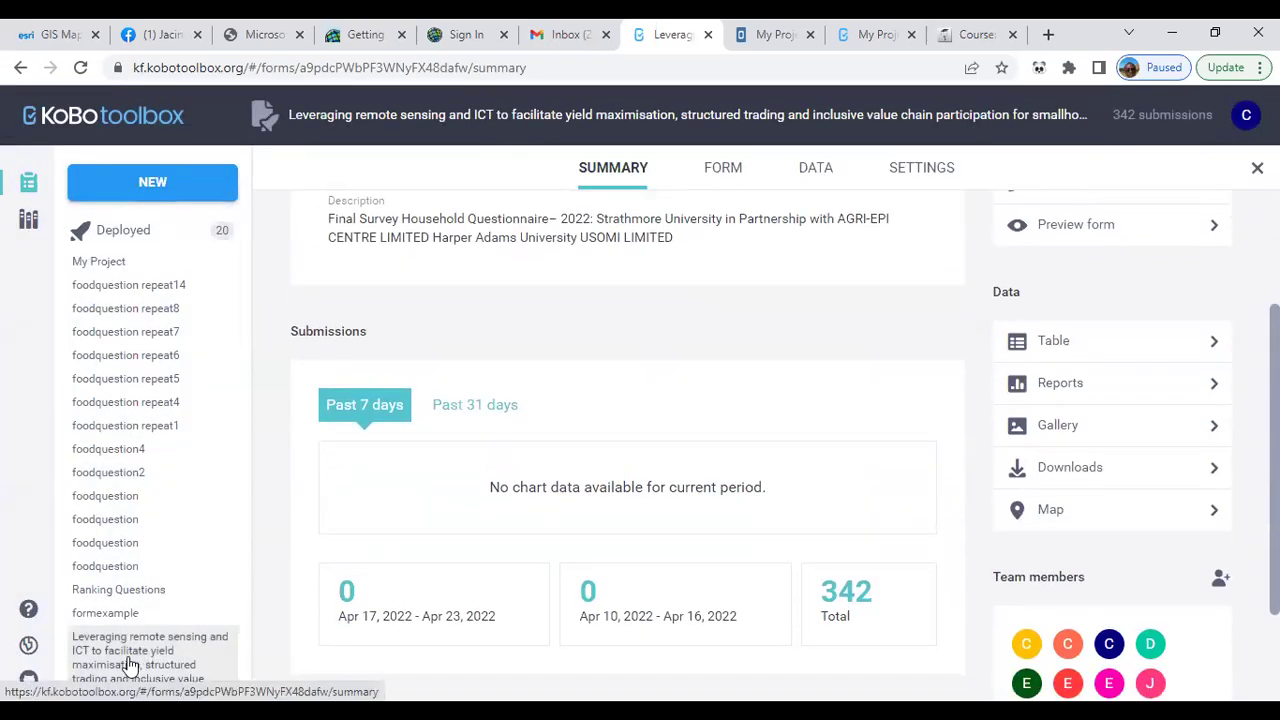
scroll(471, 511, "down", 2)
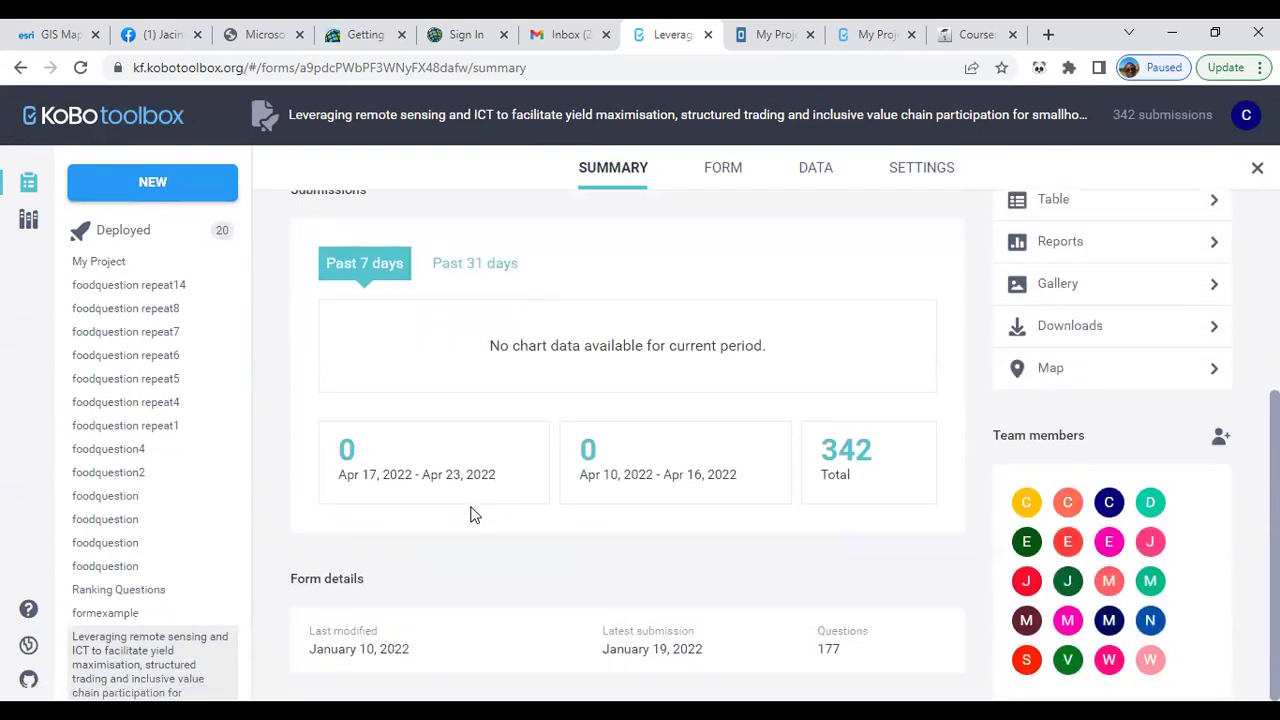
scroll(204, 400, "up", 4)
left_click(160, 186)
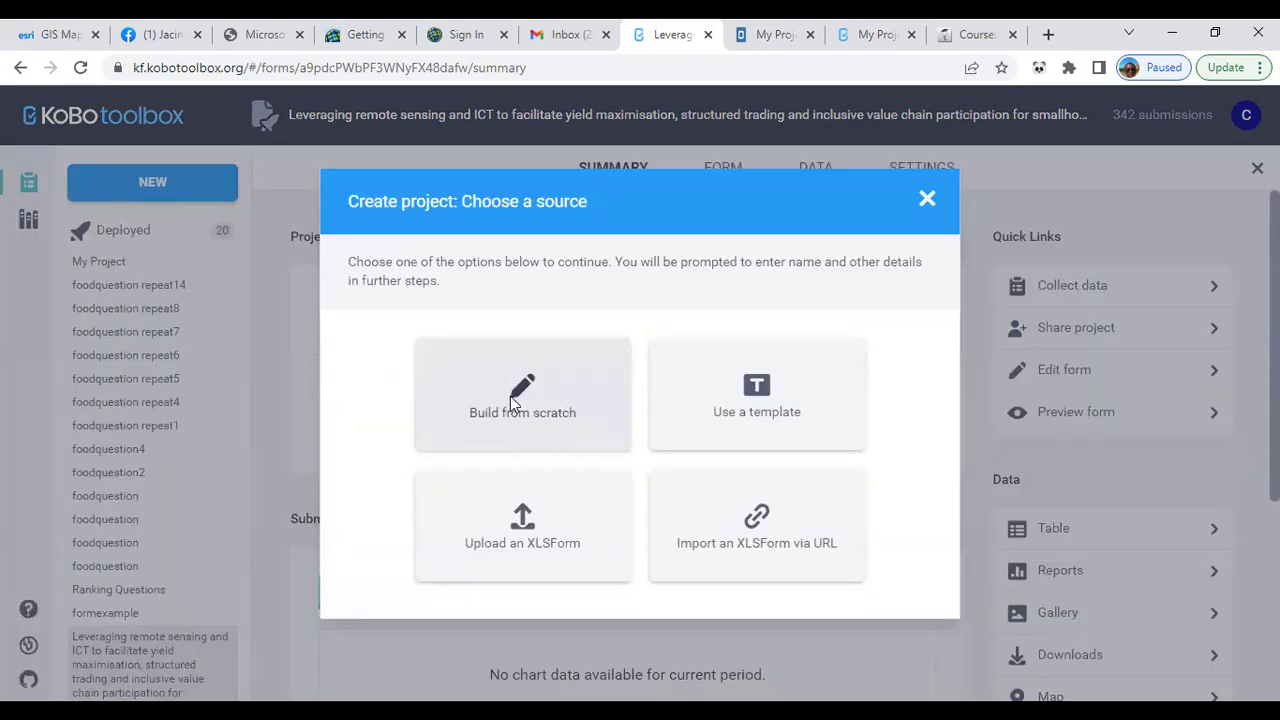
left_click(514, 398)
- Enter project name 'Example Form' and description 'Introduction to kobotoolbox'
left_click(444, 290)
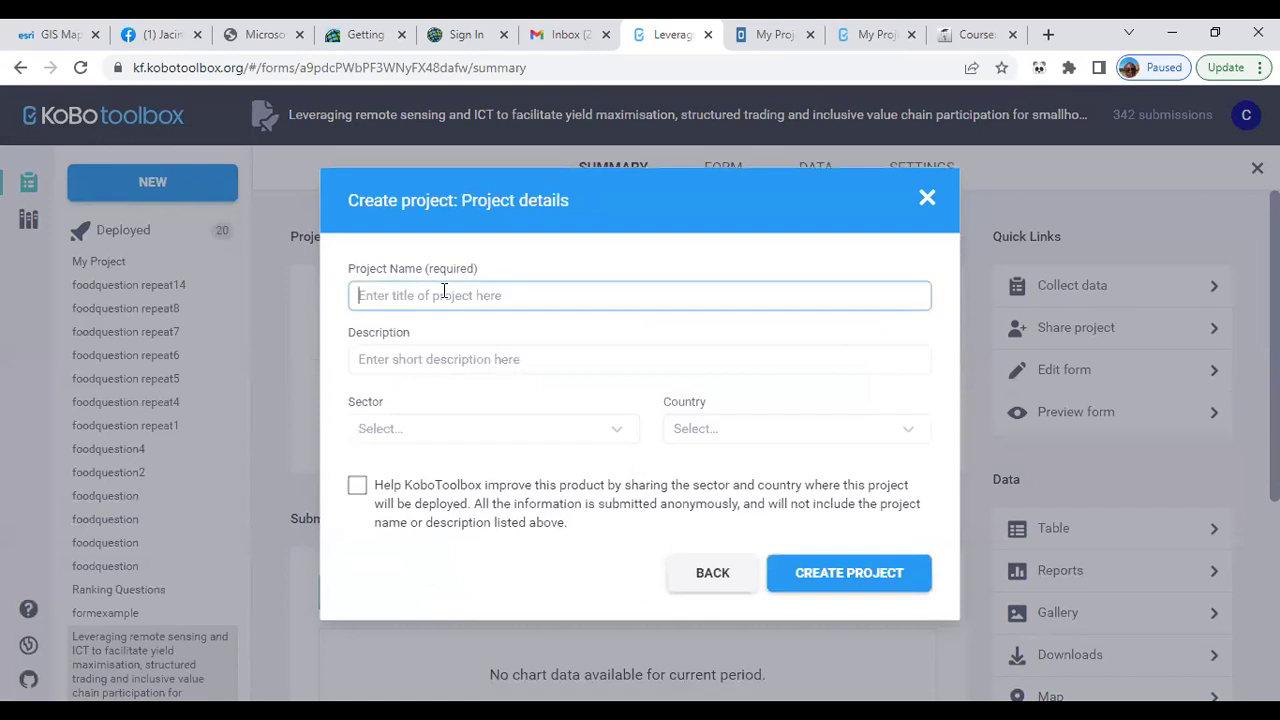
type("Example Form")
left_click(539, 369)
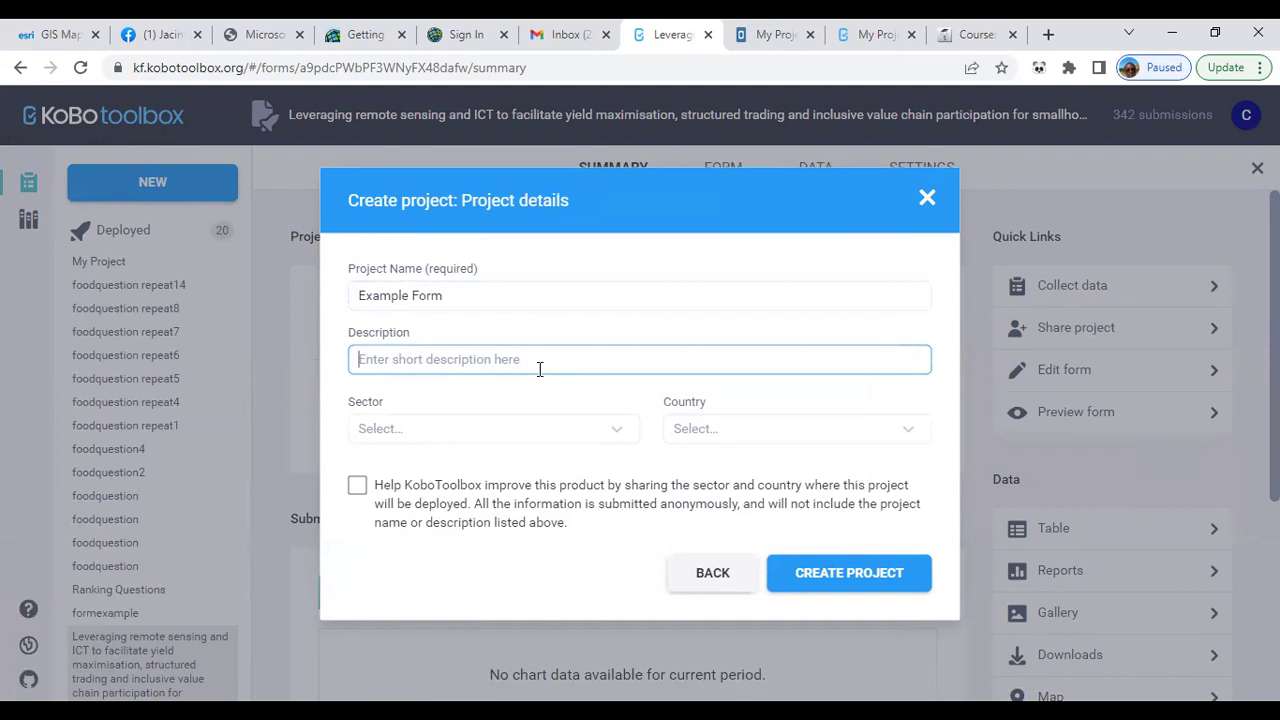
type("I")
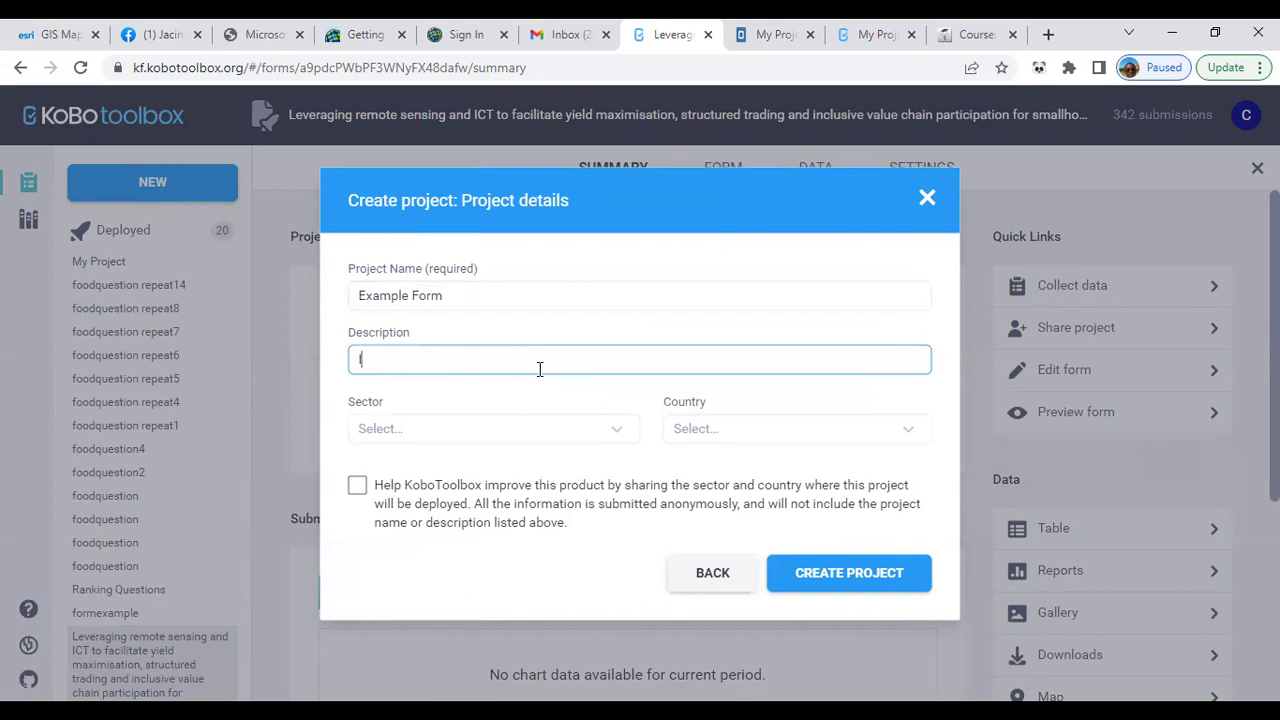
type(" tIntroduction to kob")
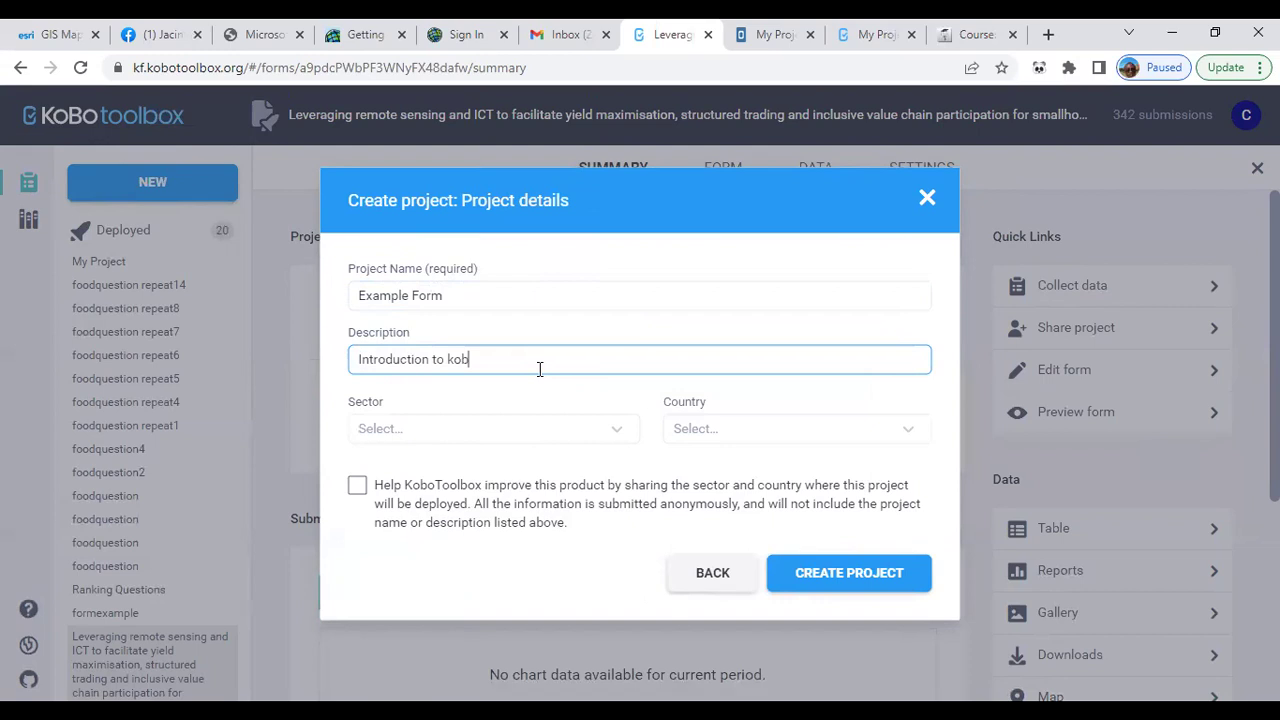
type("otoolbox")
- Choose sector Arts, Entertainment, and Recreation and country Afghanistan, leave sharing unchecked, and create the project
left_click(557, 437)
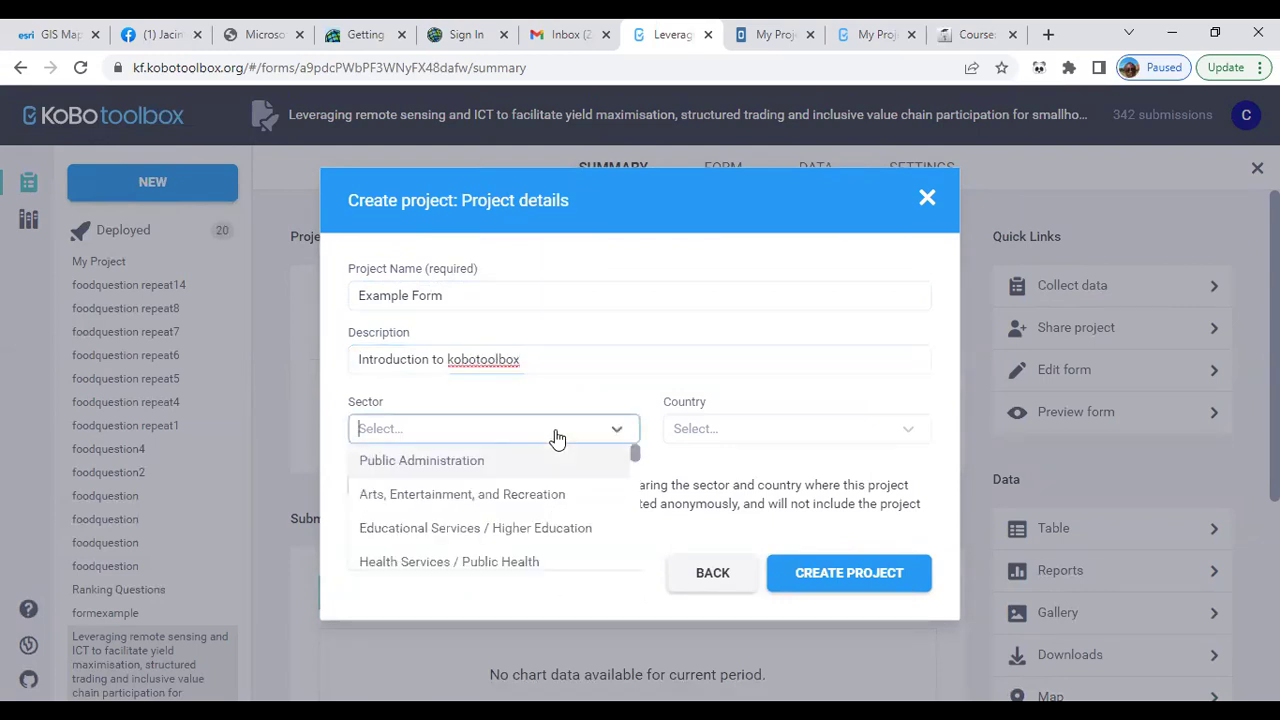
left_click(508, 496)
left_click(680, 437)
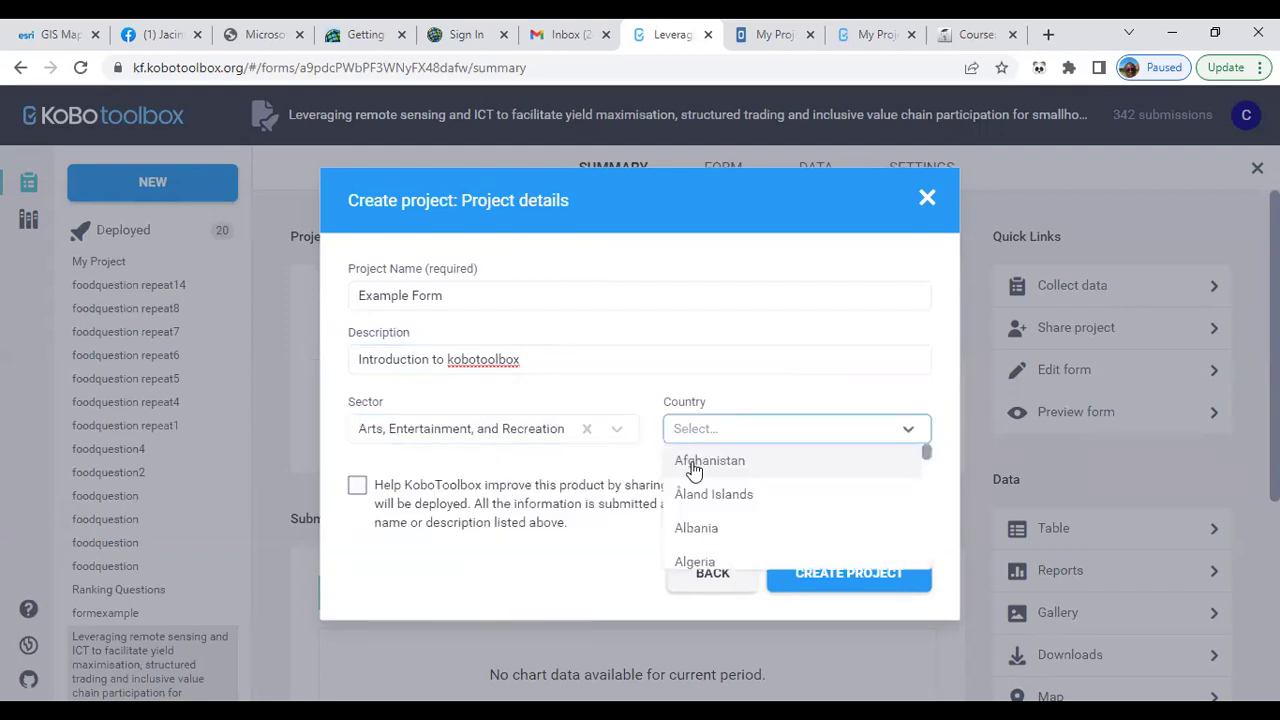
left_click(692, 464)
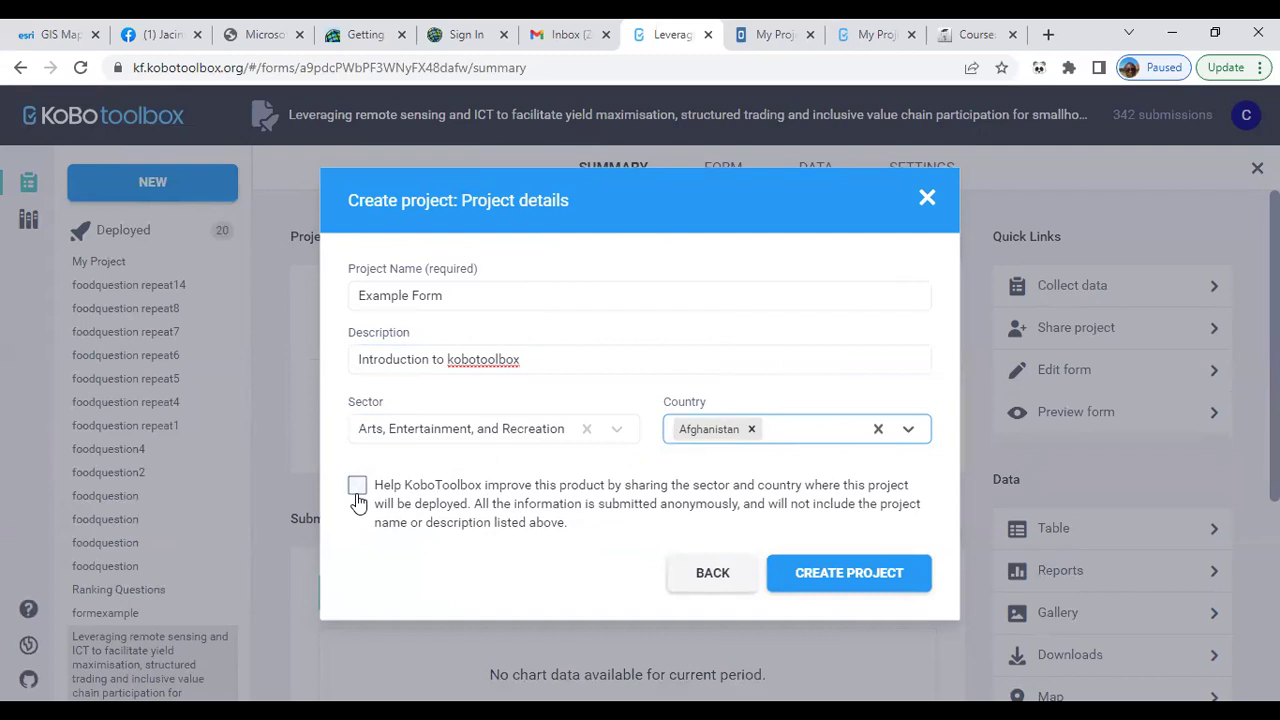
left_click(358, 486)
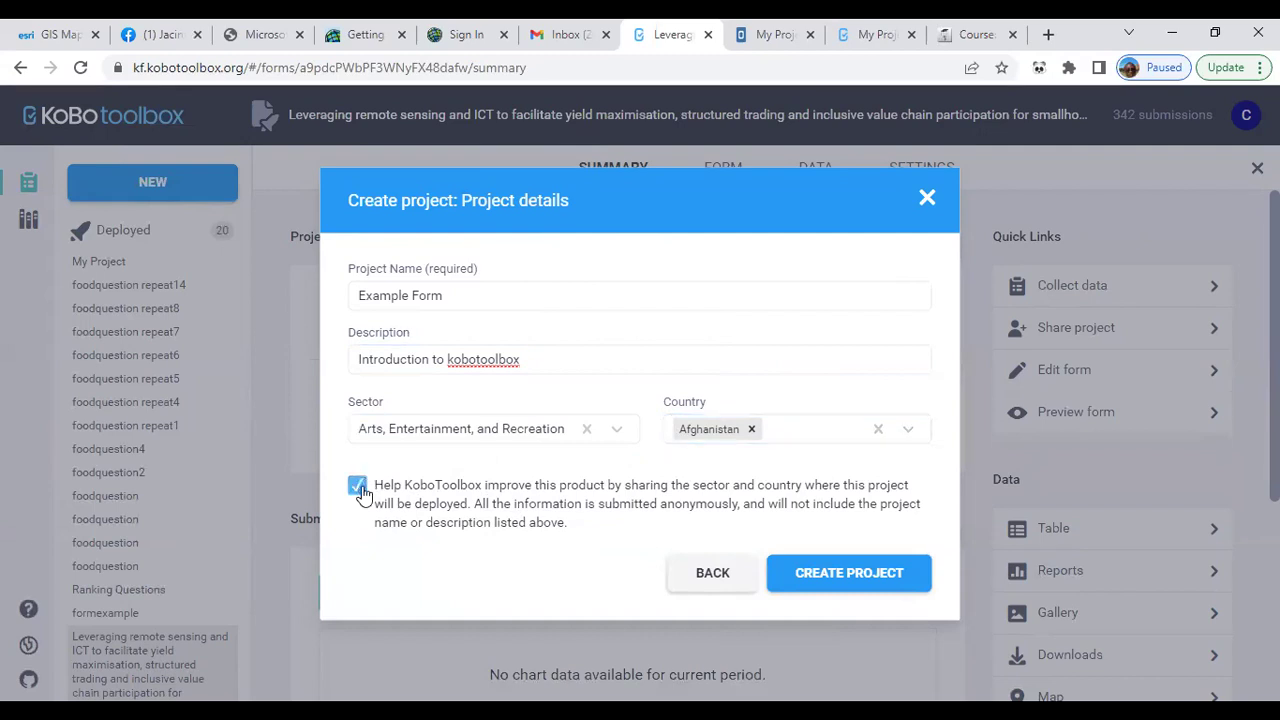
left_click(357, 487)
left_click(849, 576)
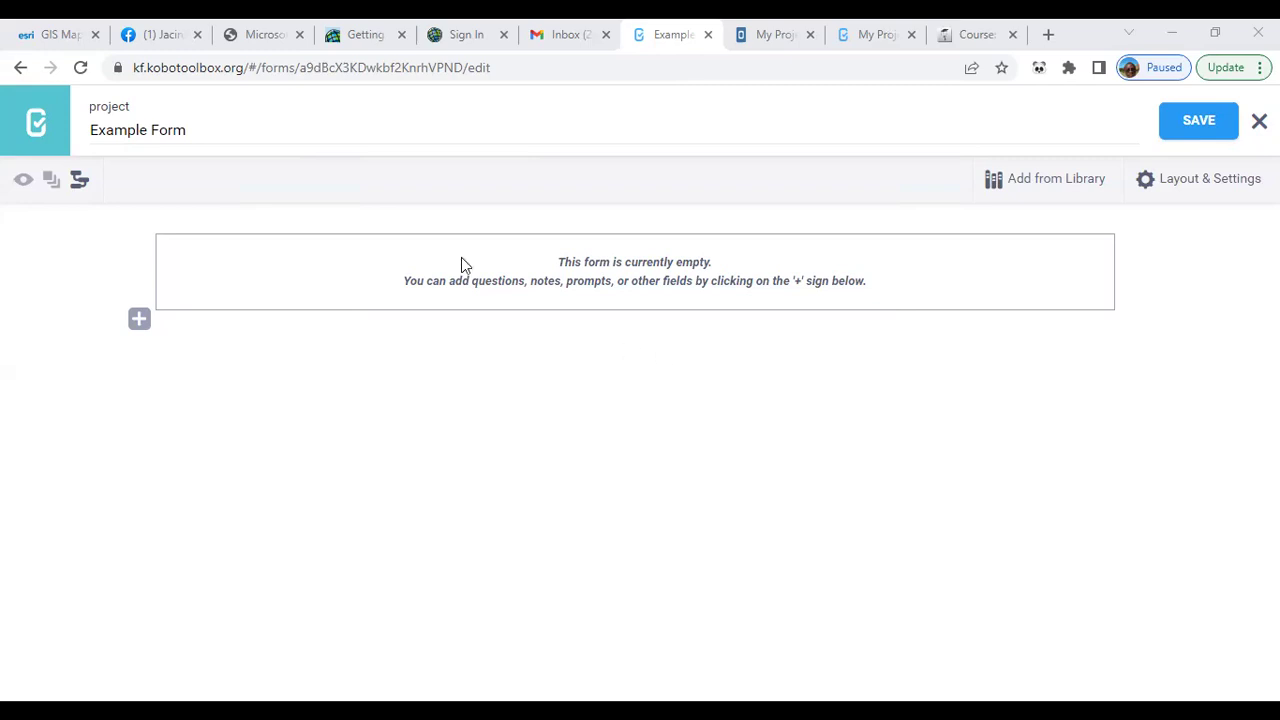
- Open a new question entry in the empty Example Form
left_click(139, 321)
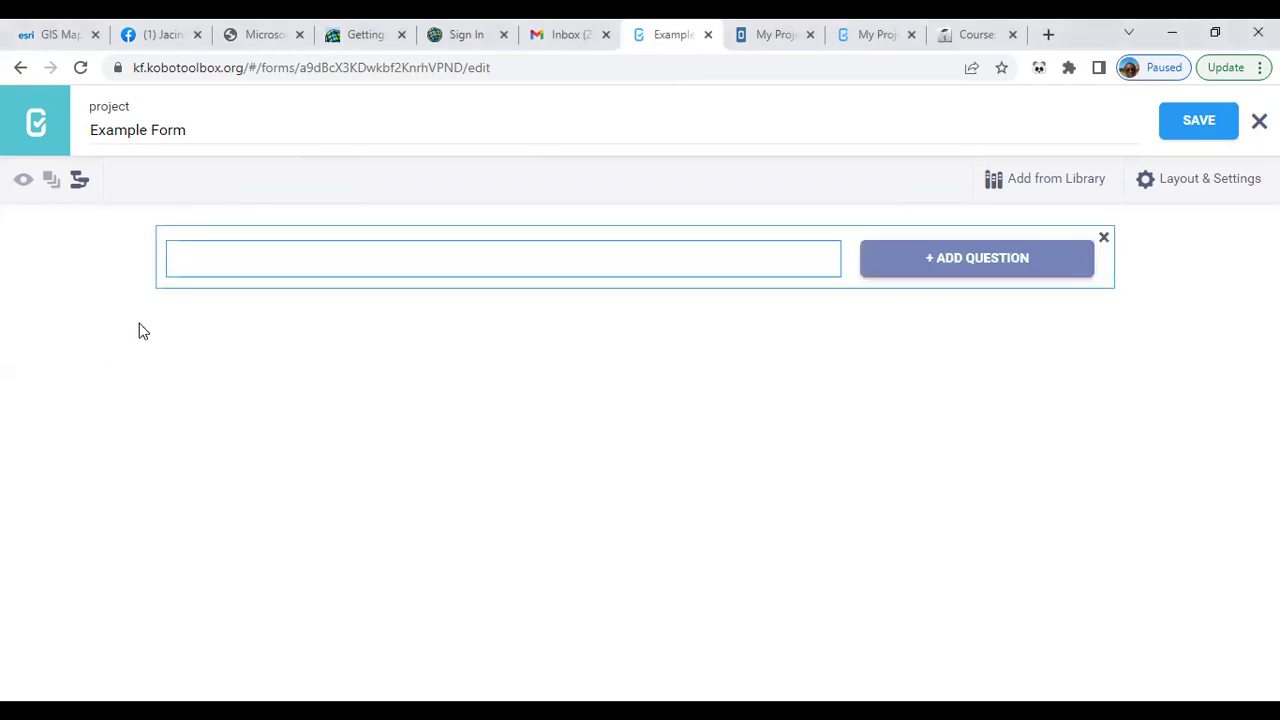
- Discard the empty question row, start a new one, and label it 'What is your name?'
left_click(1104, 238)
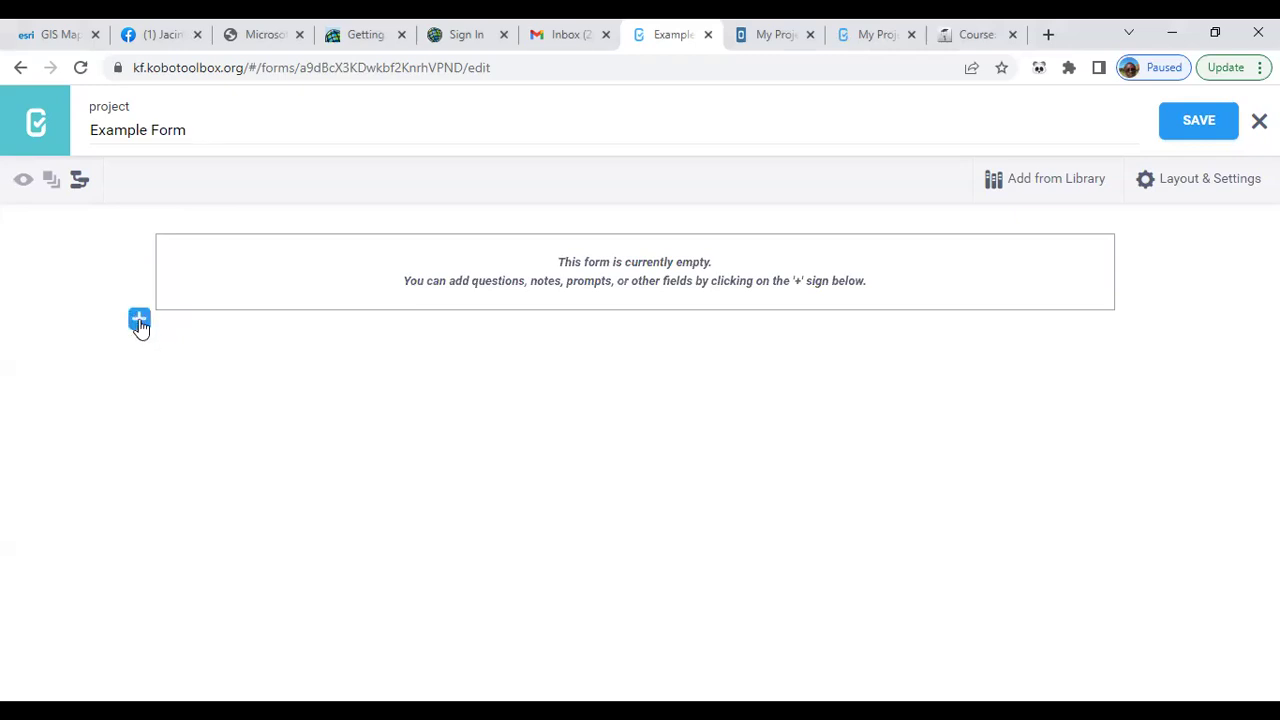
left_click(139, 321)
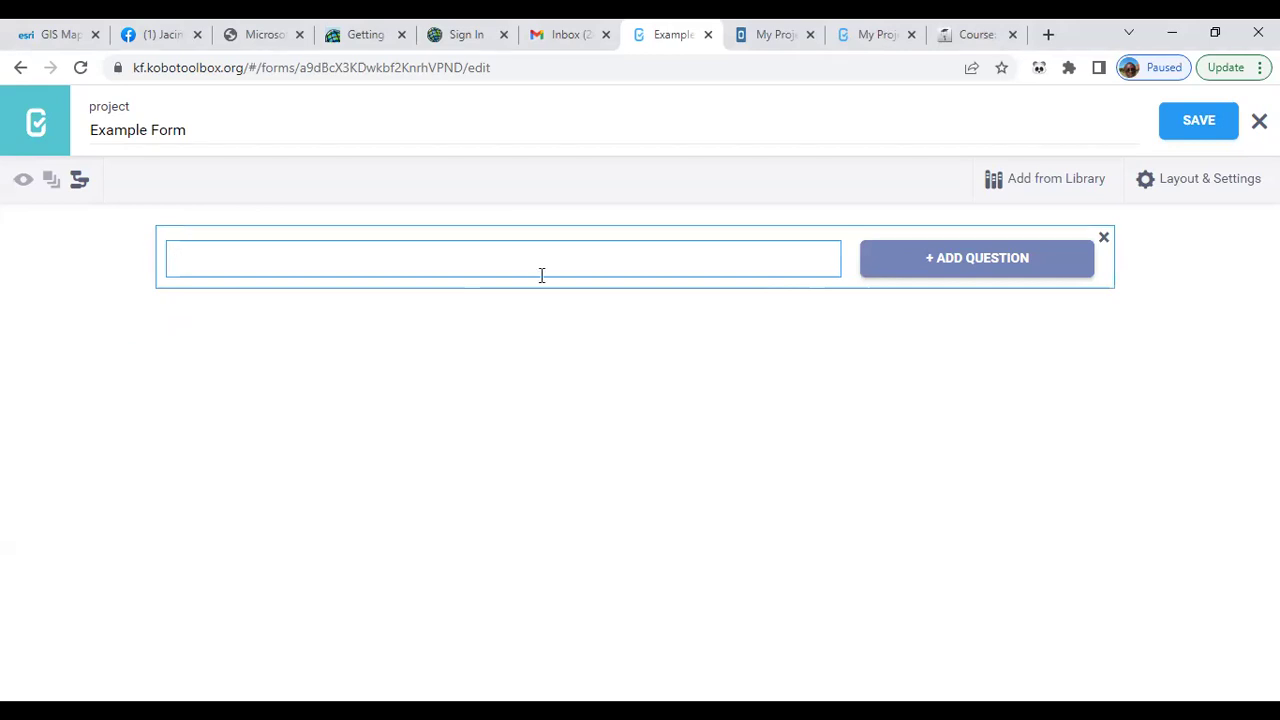
type("What is your name?")
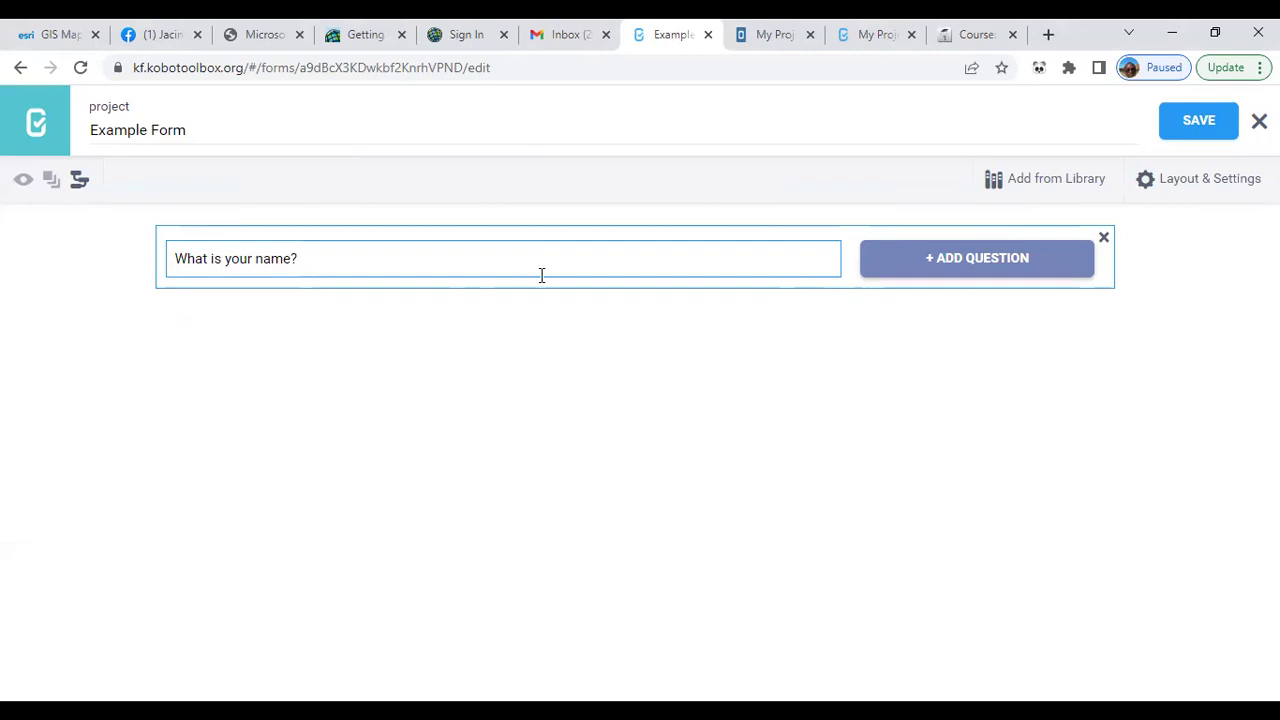
- Add 'What is your name?' and bring up the question type grid
left_click(968, 264)
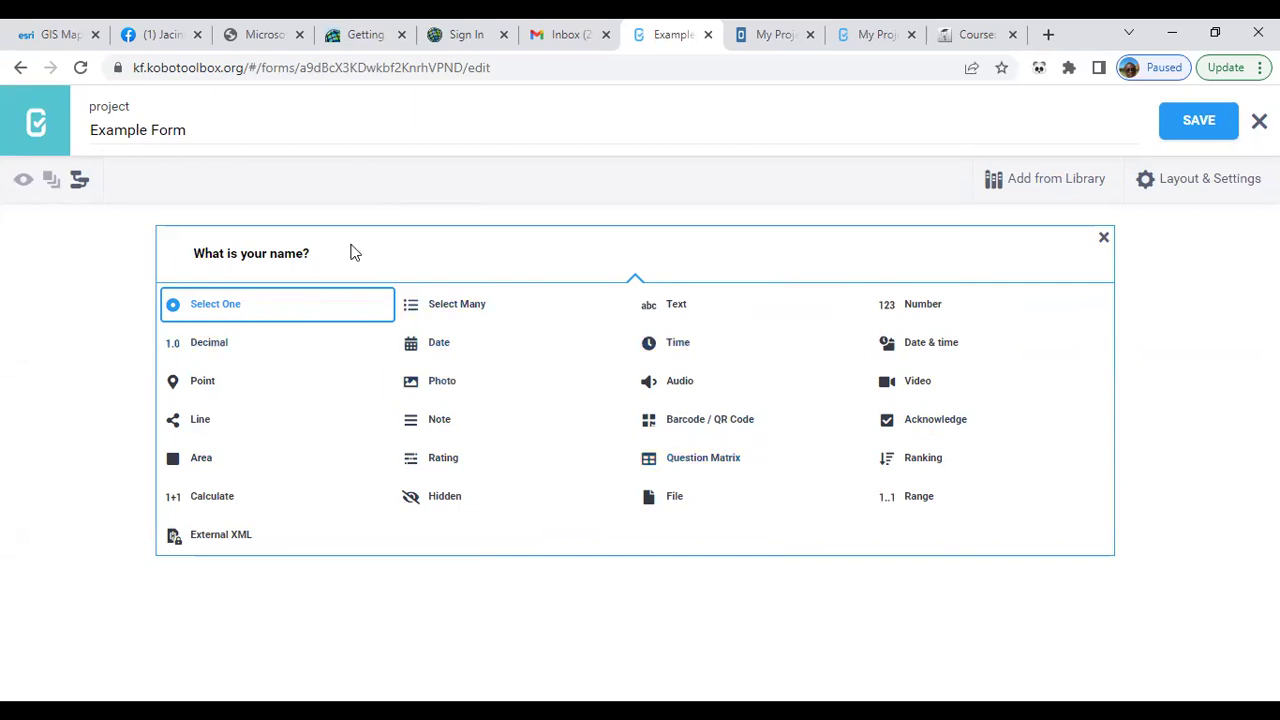
- Make 'What is your name?' a Text question and open a new question entry below it
left_click(740, 305)
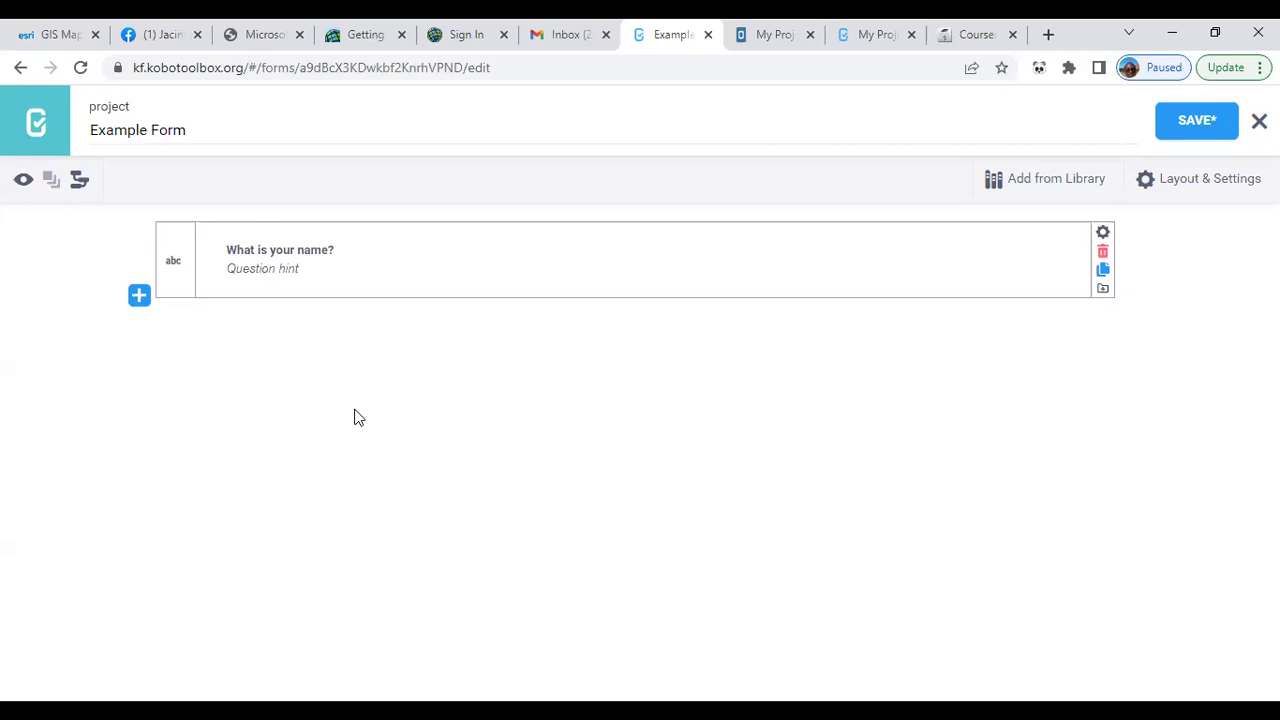
left_click(139, 295)
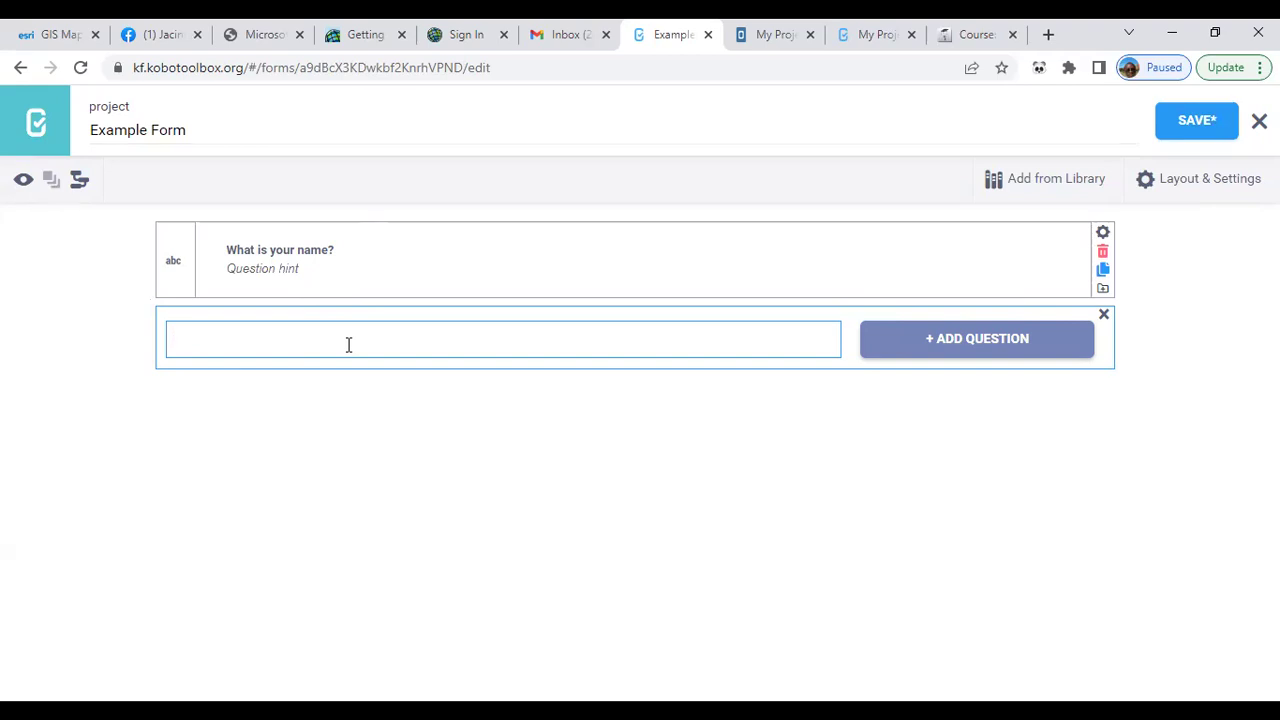
- Label the second question 'What is your gender' and bring up its type chooser
type("What is your gender")
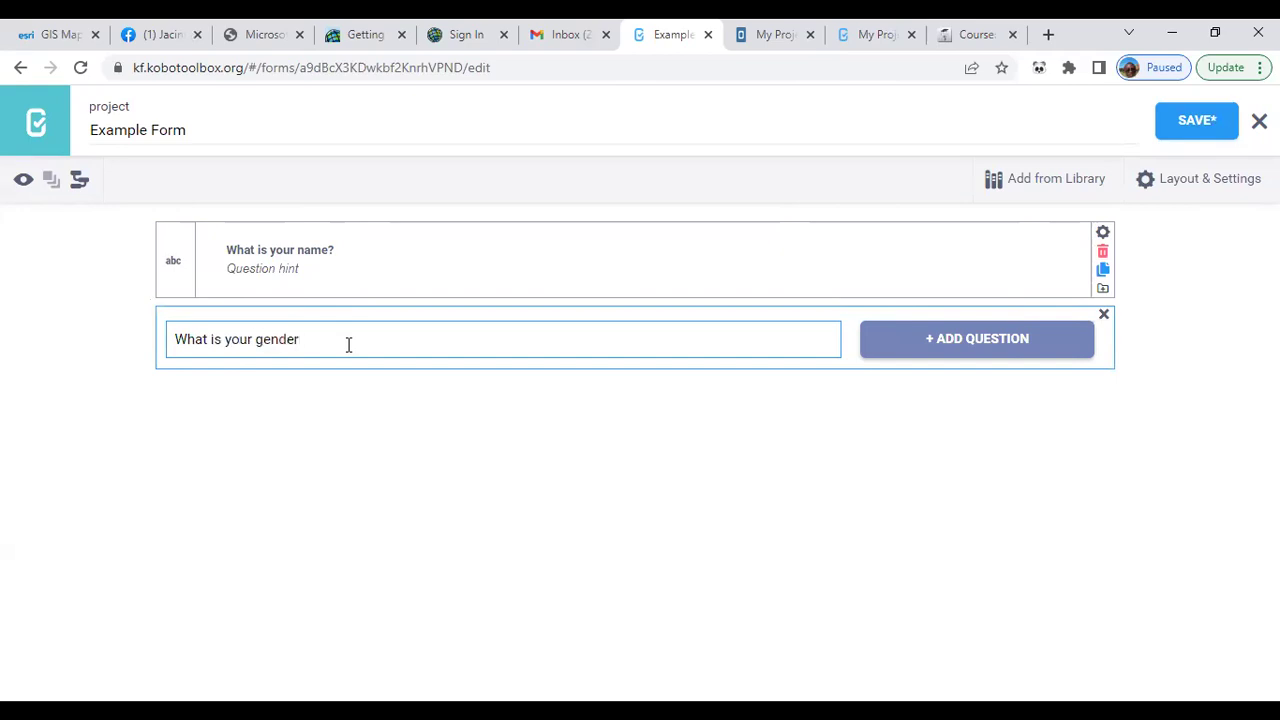
left_click(950, 344)
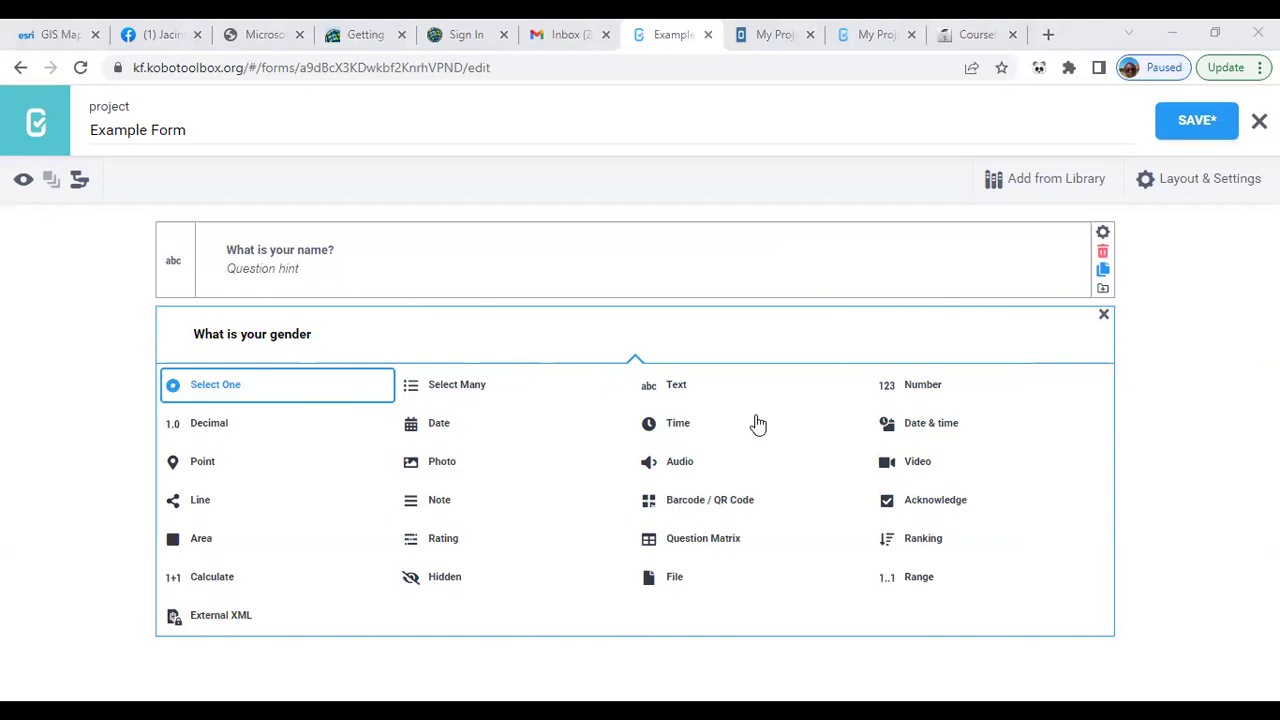
- Make the gender question Select One and add a third answer option
left_click(267, 390)
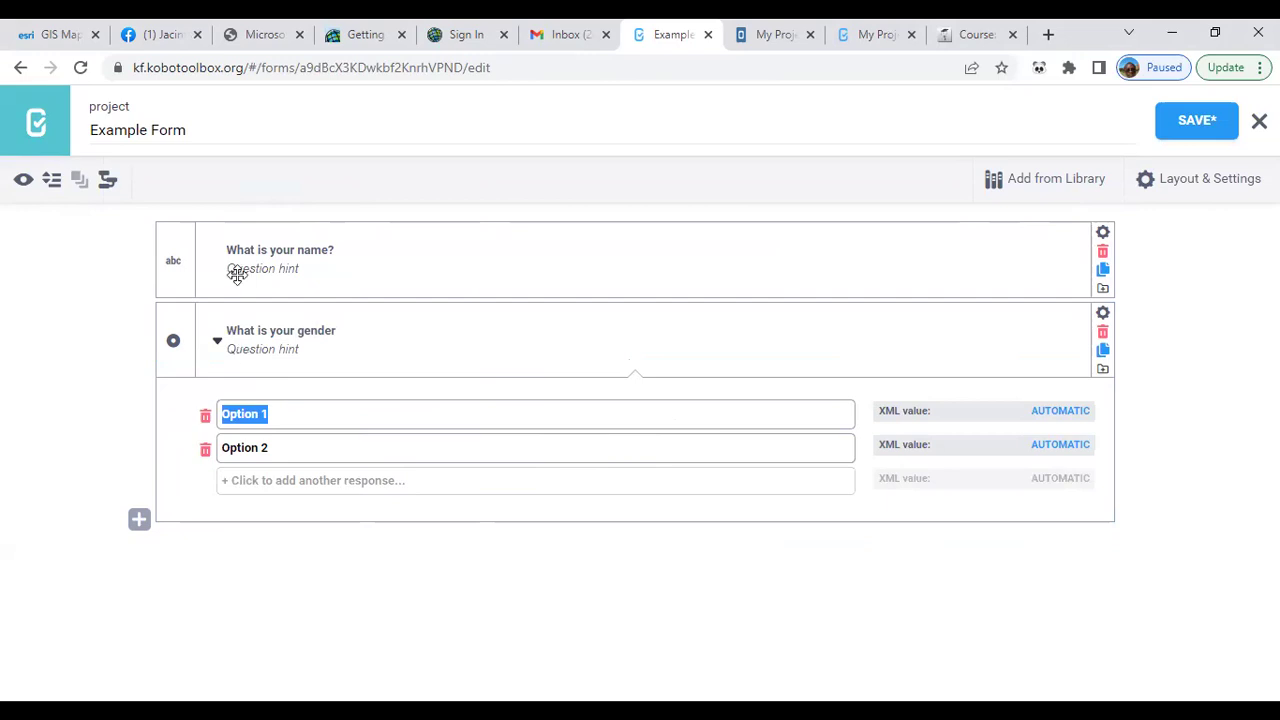
left_click(307, 416)
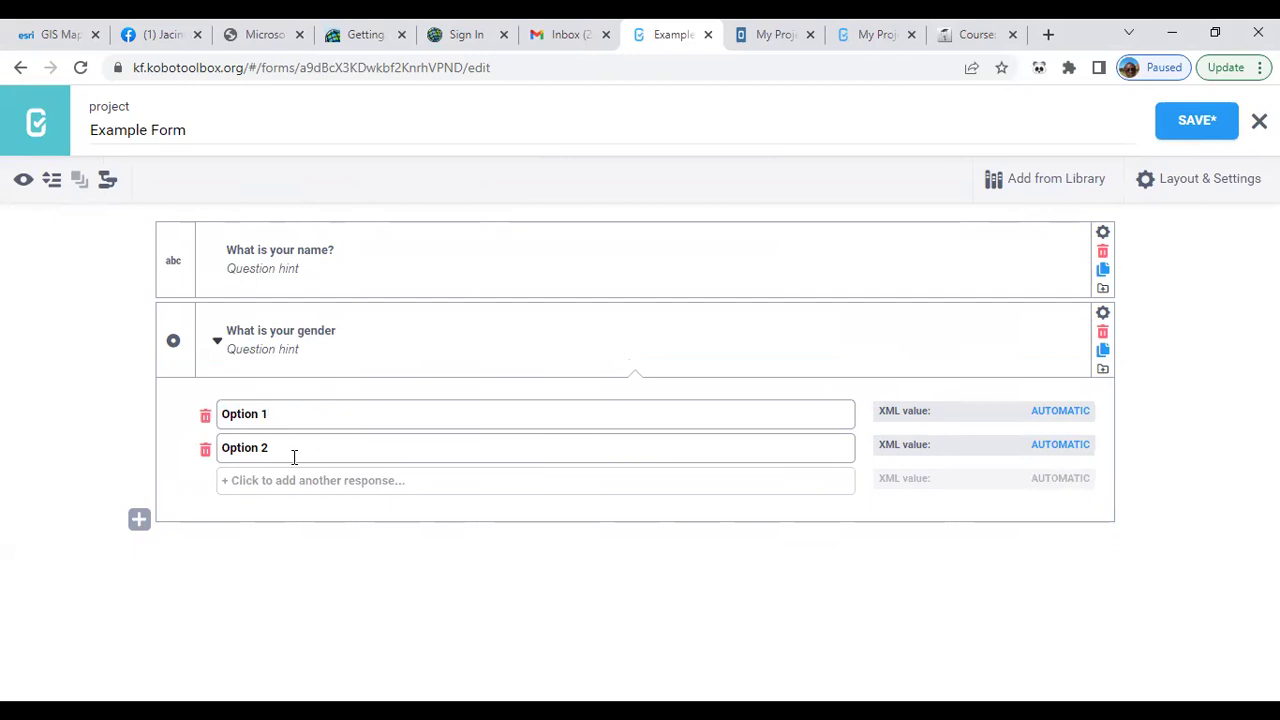
left_click(229, 488)
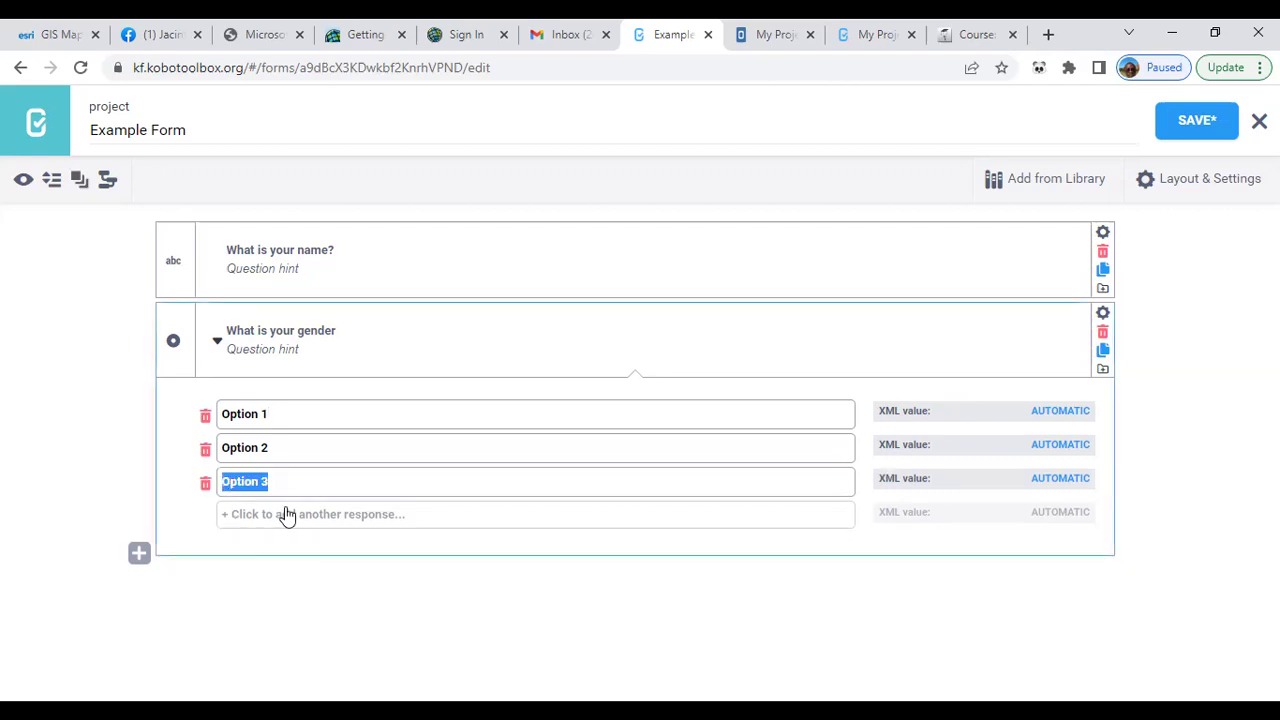
- Rename Option 1, 2 and 3 to Male, Female and Prefer not say
left_click_drag(288, 414, 191, 414)
type("Male")
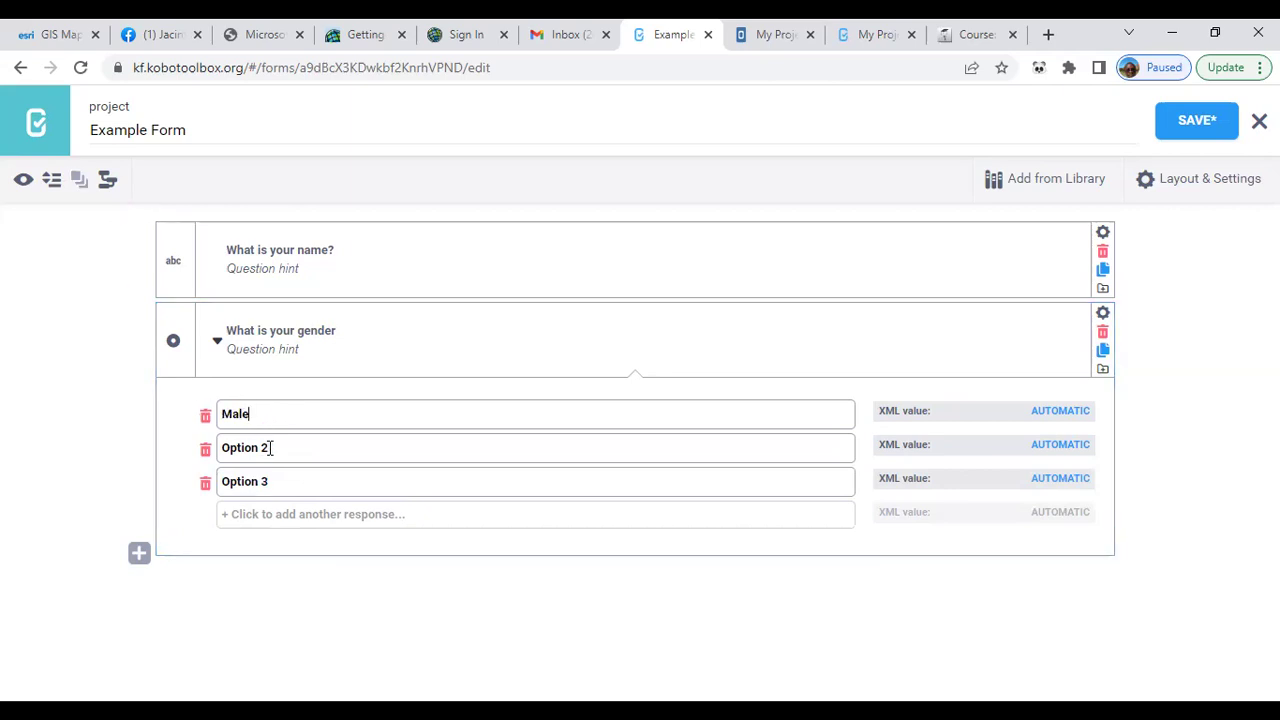
left_click_drag(268, 447, 171, 449)
type("Female")
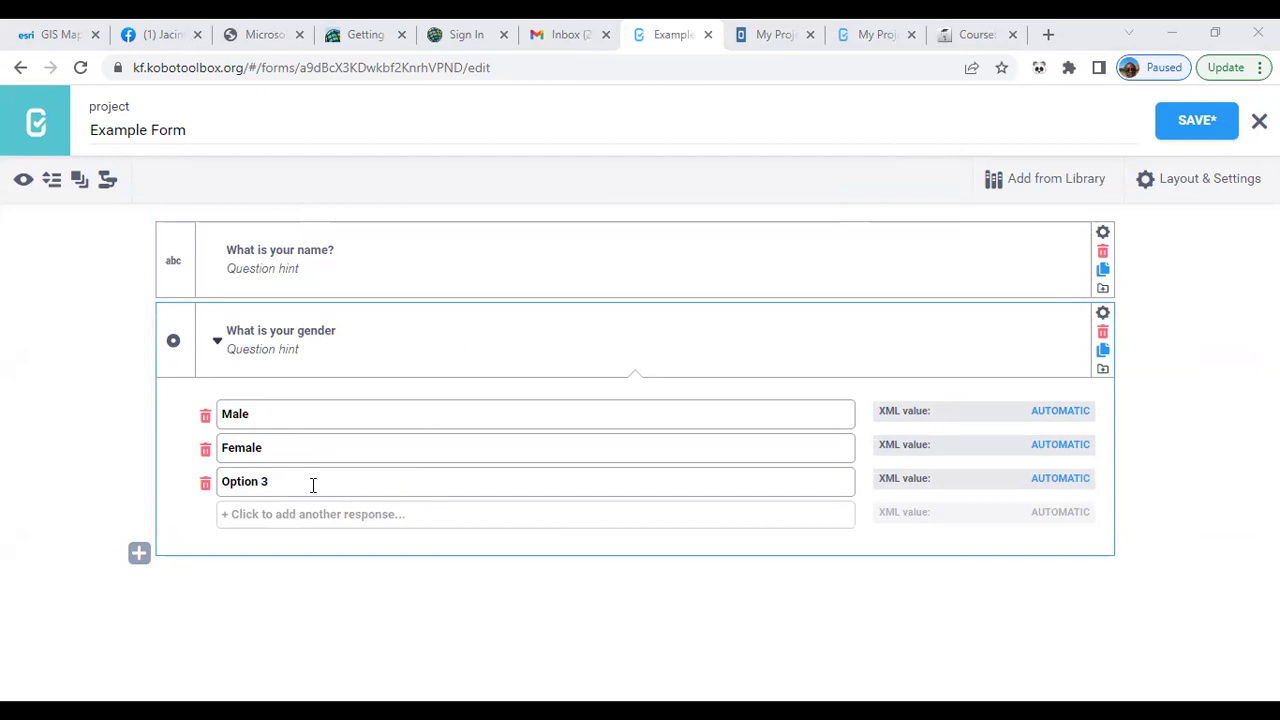
left_click_drag(313, 485, 154, 478)
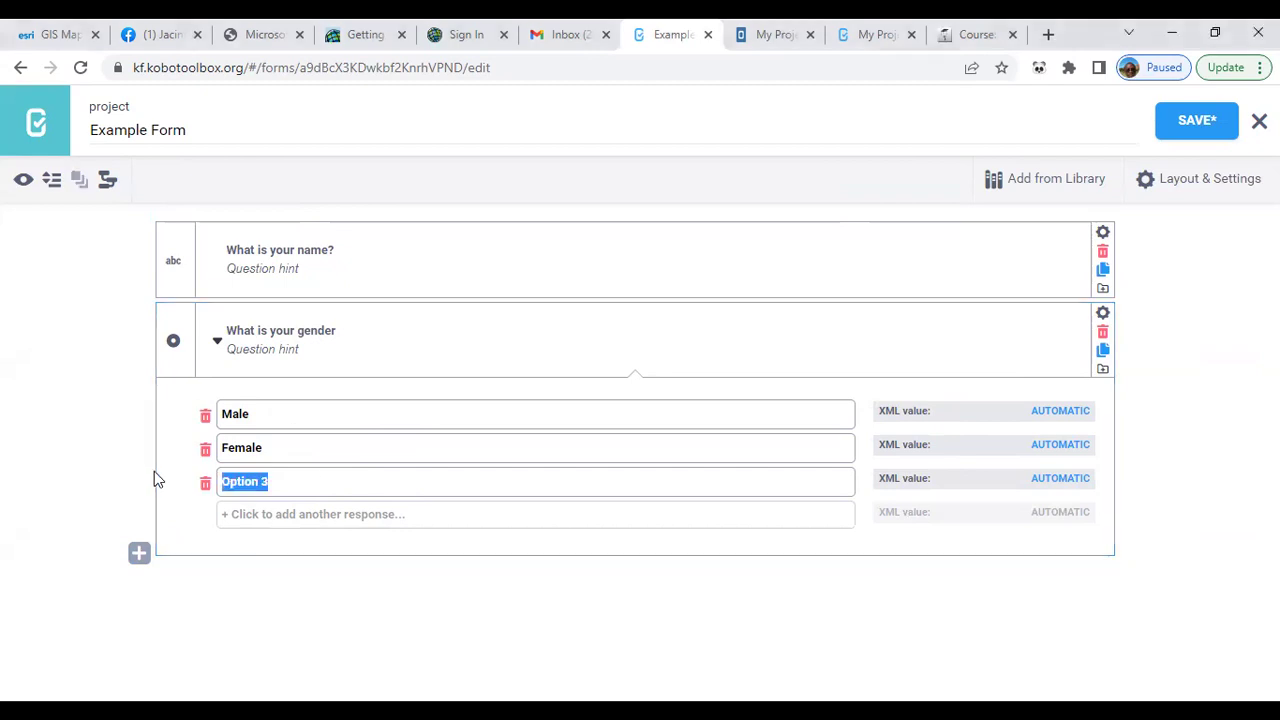
type("Pre")
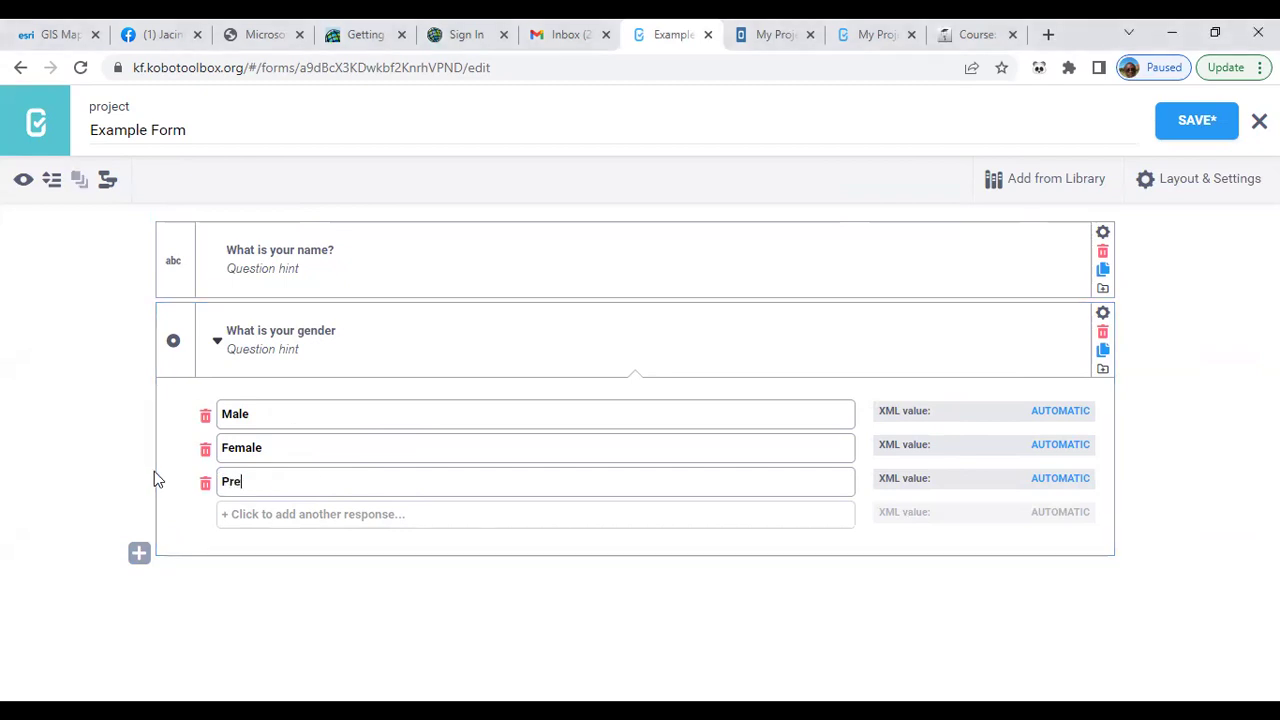
type("fer not say")
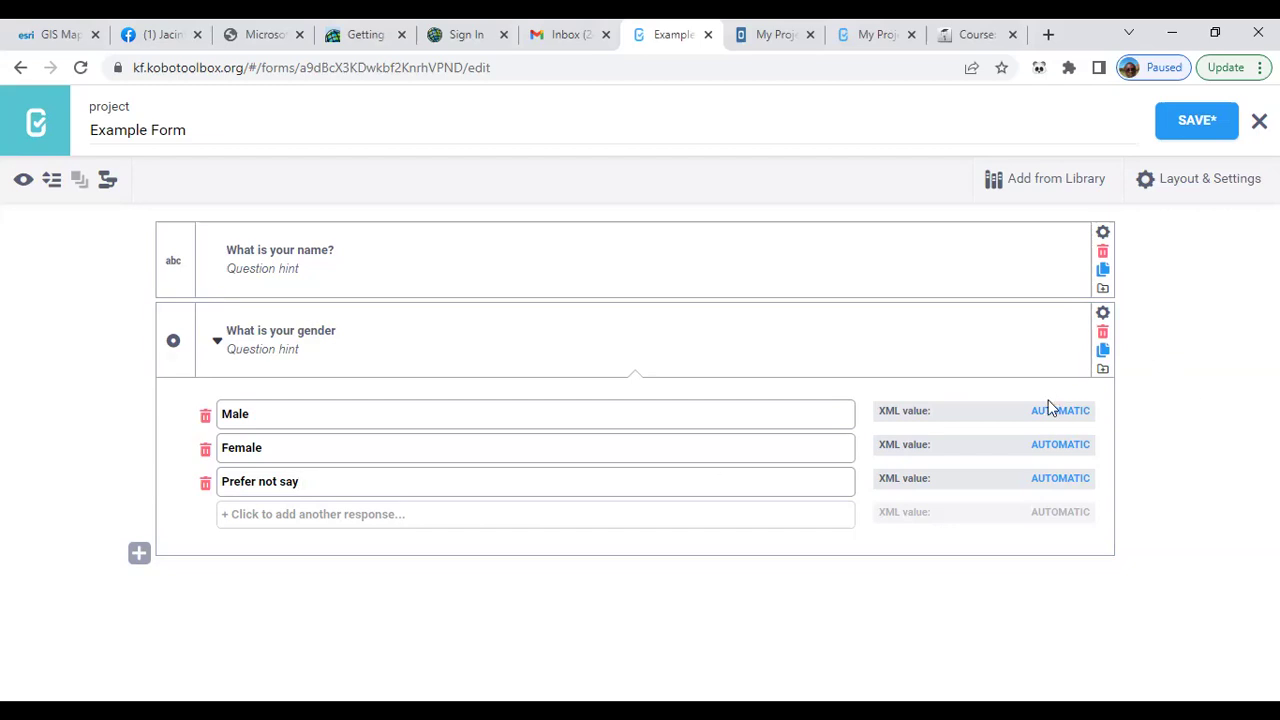
left_click_drag(1029, 414, 1091, 418)
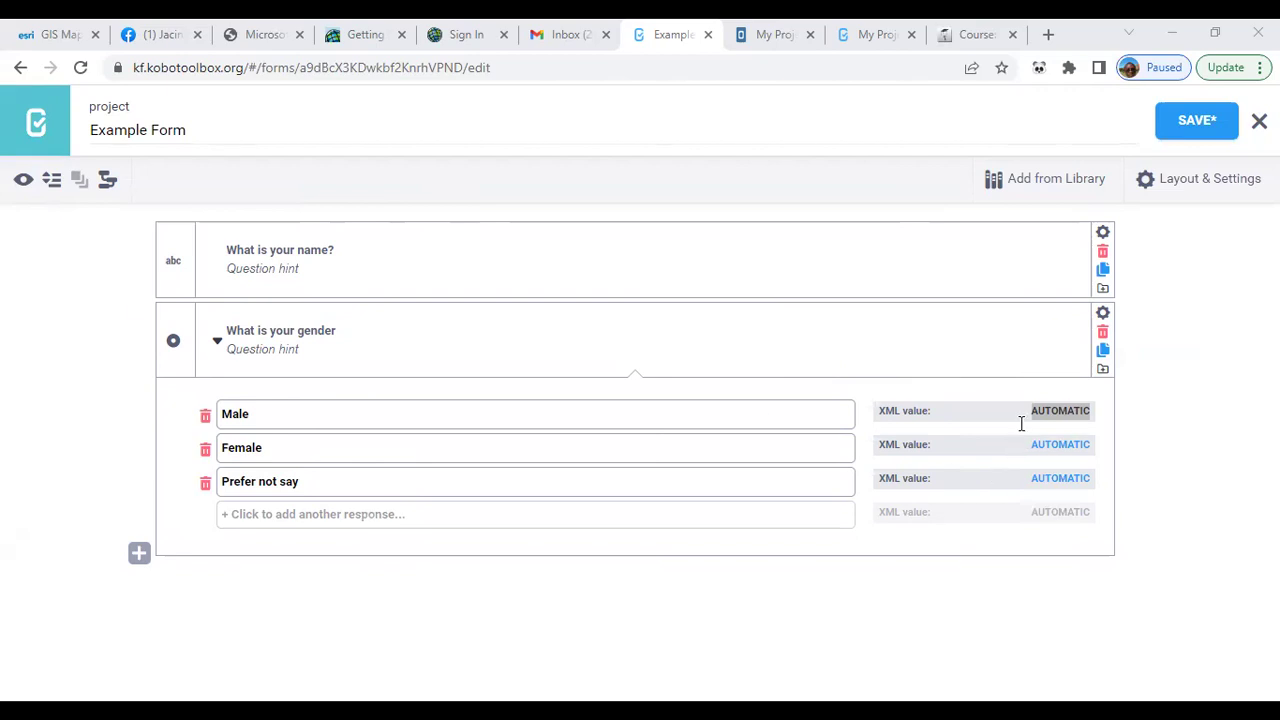
- Set the three choices' XML values to 1, 2 and 3, then delete Prefer not say
left_click_drag(1023, 408, 1103, 420)
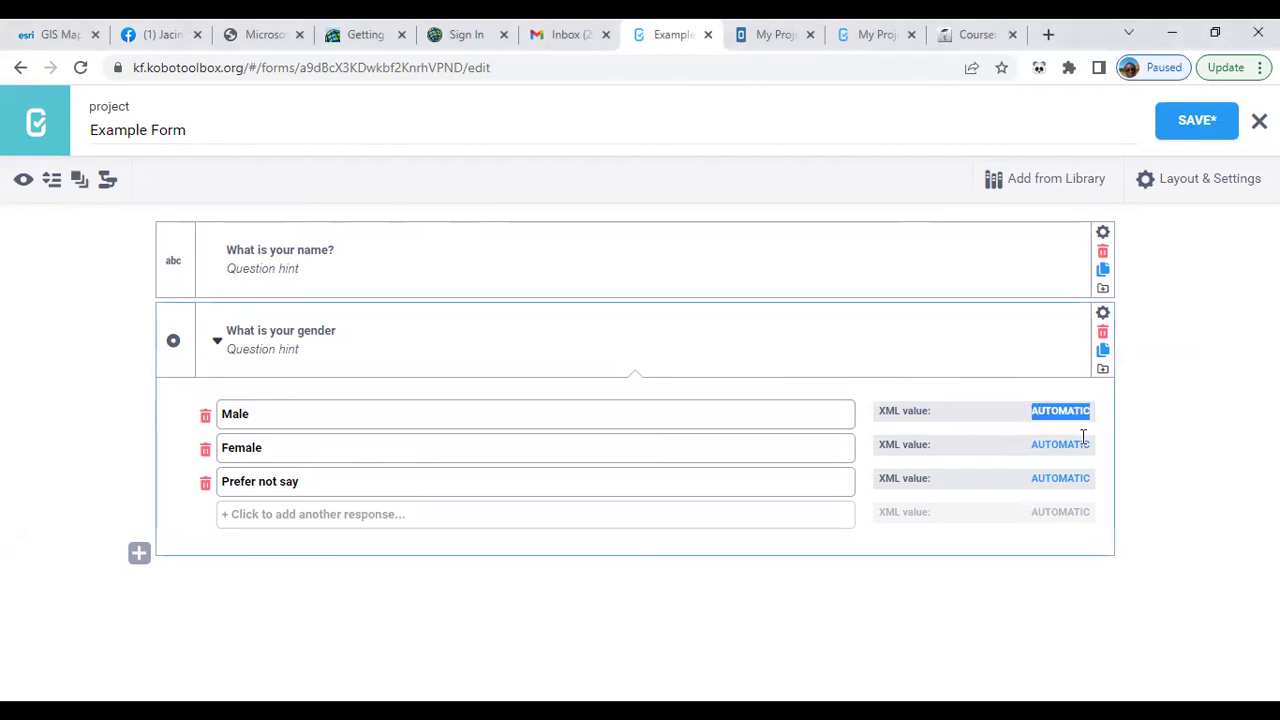
type("1")
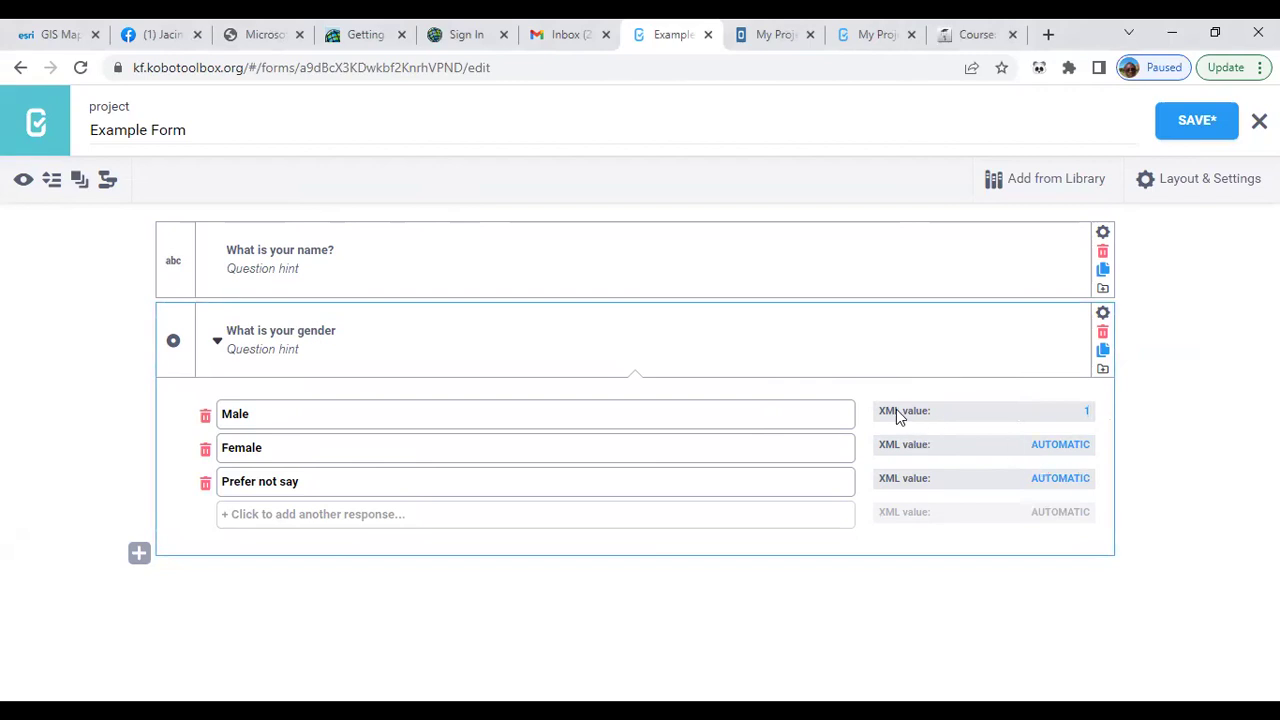
left_click_drag(1030, 446, 1098, 452)
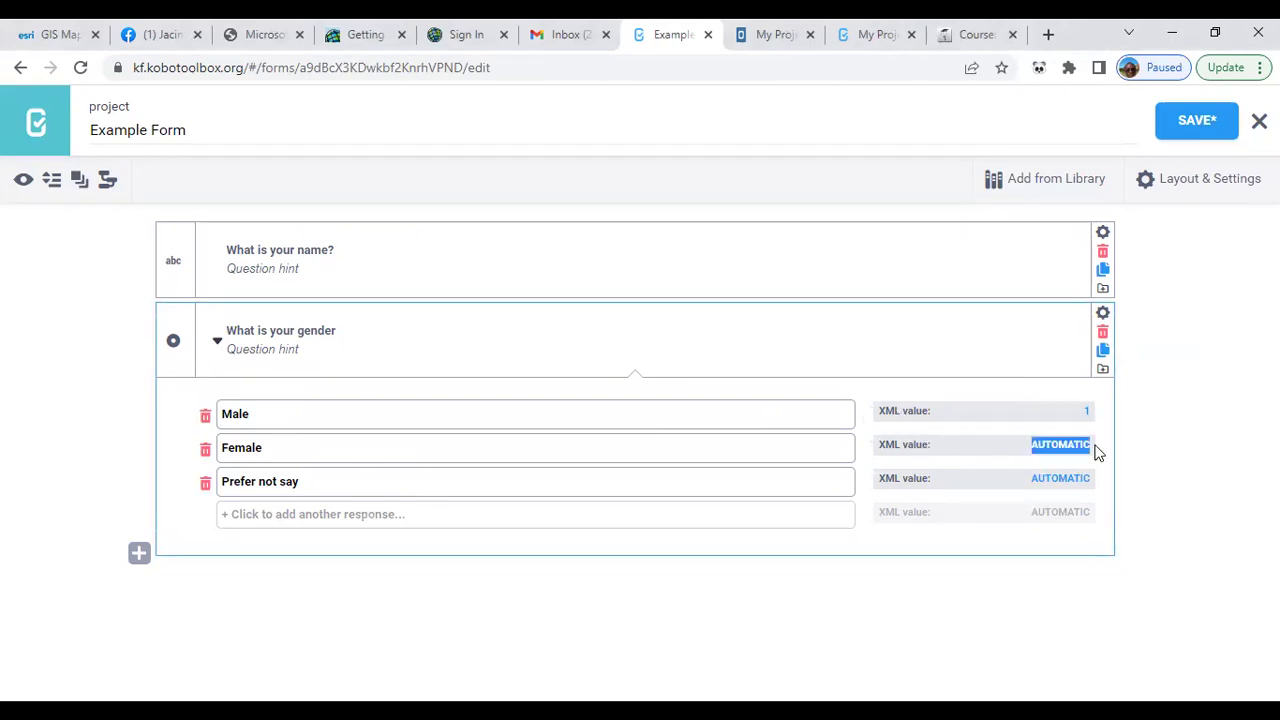
type("2")
left_click_drag(1031, 479, 1133, 490)
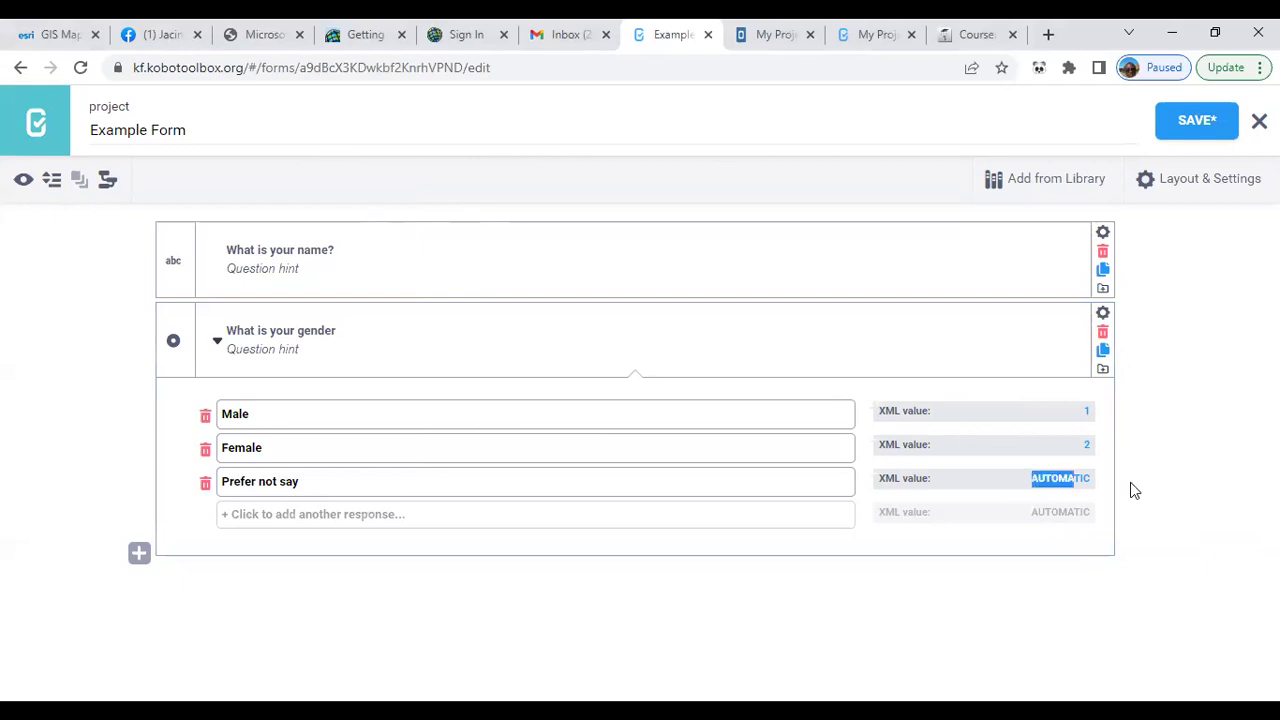
type("3")
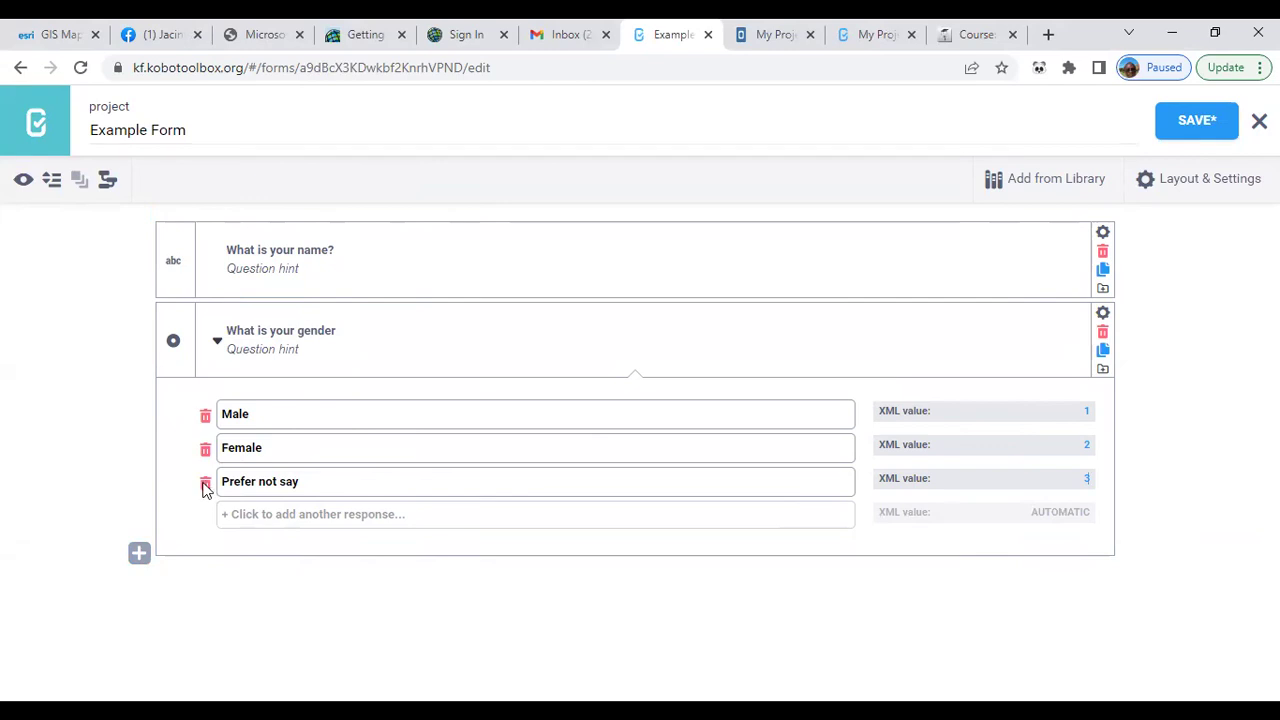
left_click(205, 485)
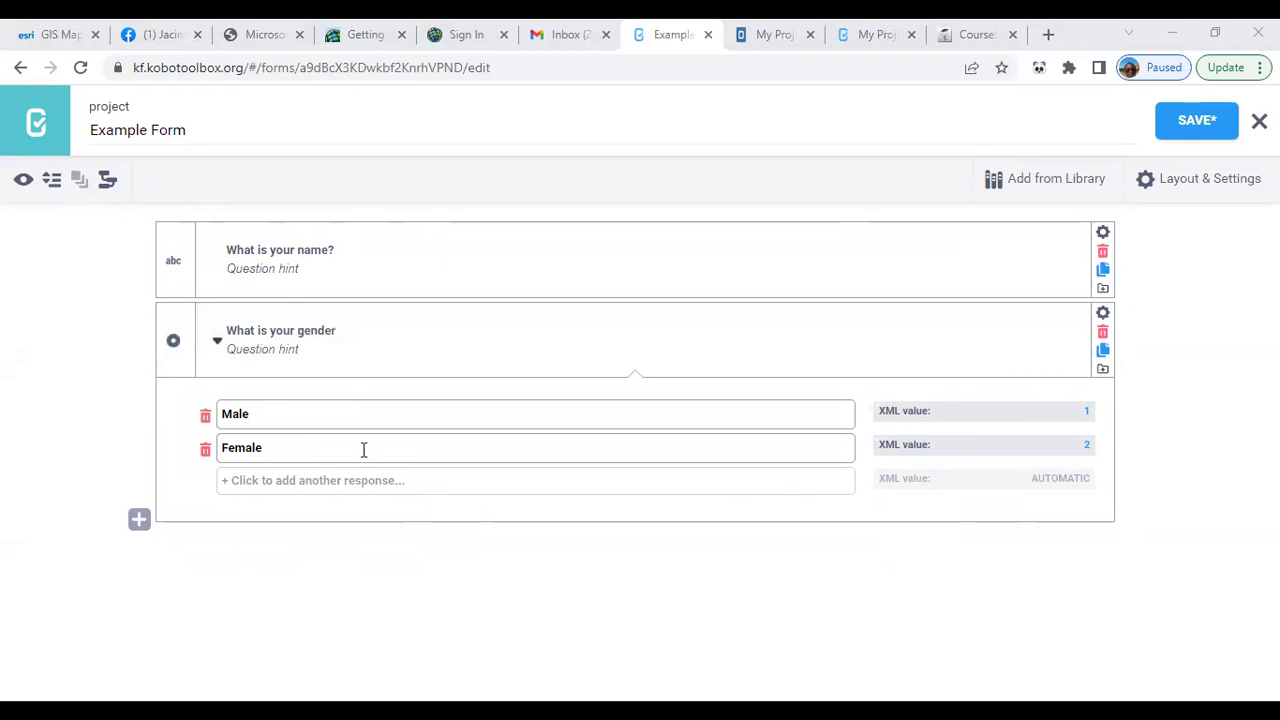
- Insert a new question entry below the gender question
left_click(140, 520)
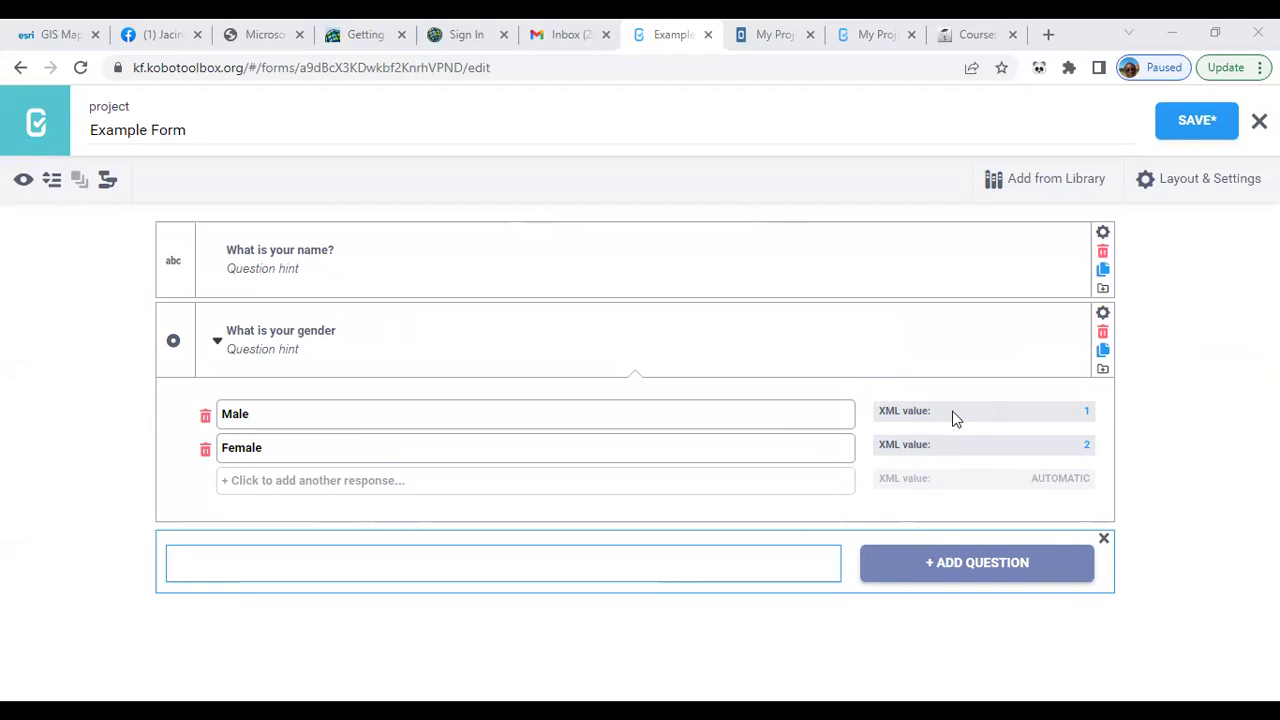
- Check the Male and Female XML values 1 and 2, then collapse and re-expand the gender options
left_click(251, 410)
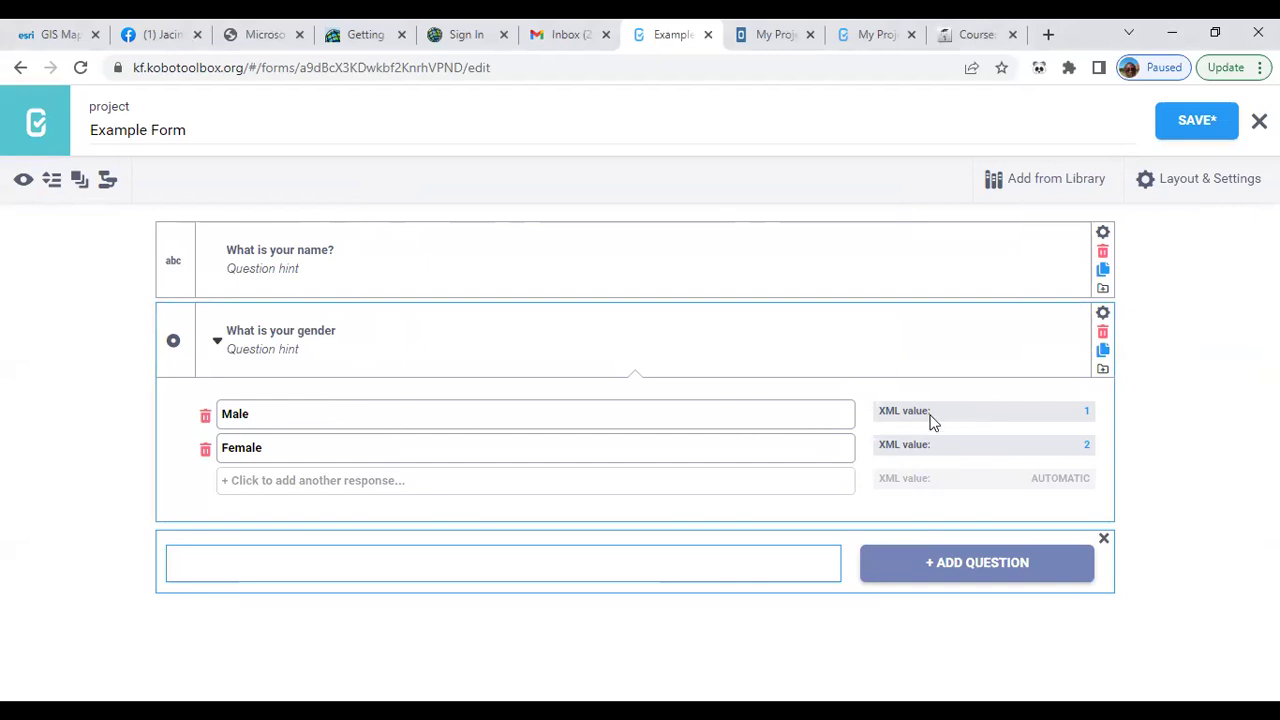
left_click_drag(1082, 411, 1097, 420)
left_click_drag(1086, 449, 1102, 450)
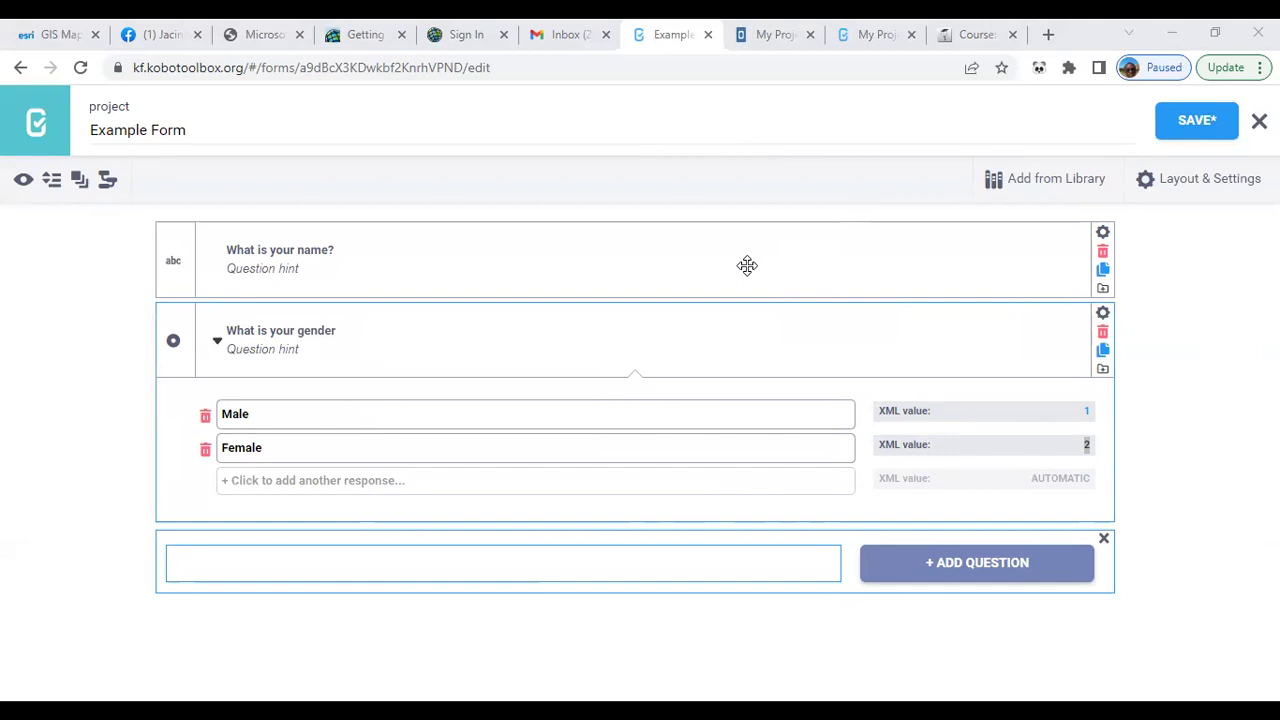
left_click(573, 567)
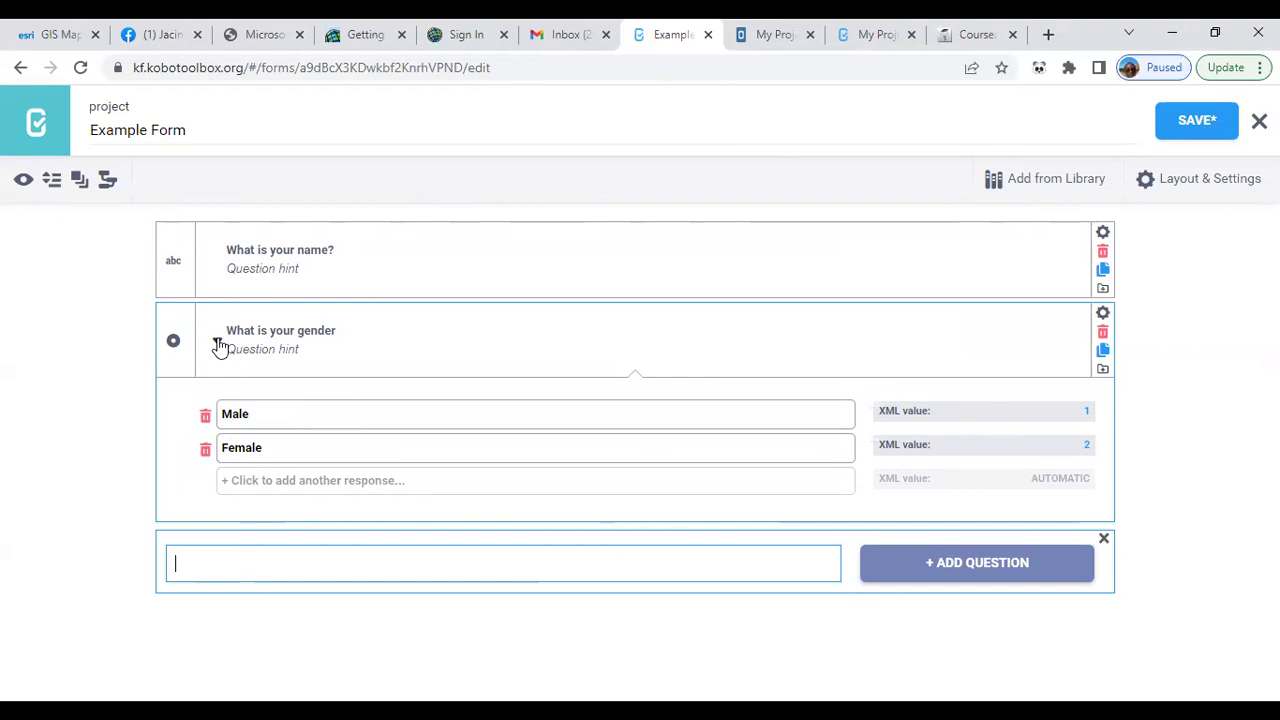
left_click(217, 345)
left_click(217, 345)
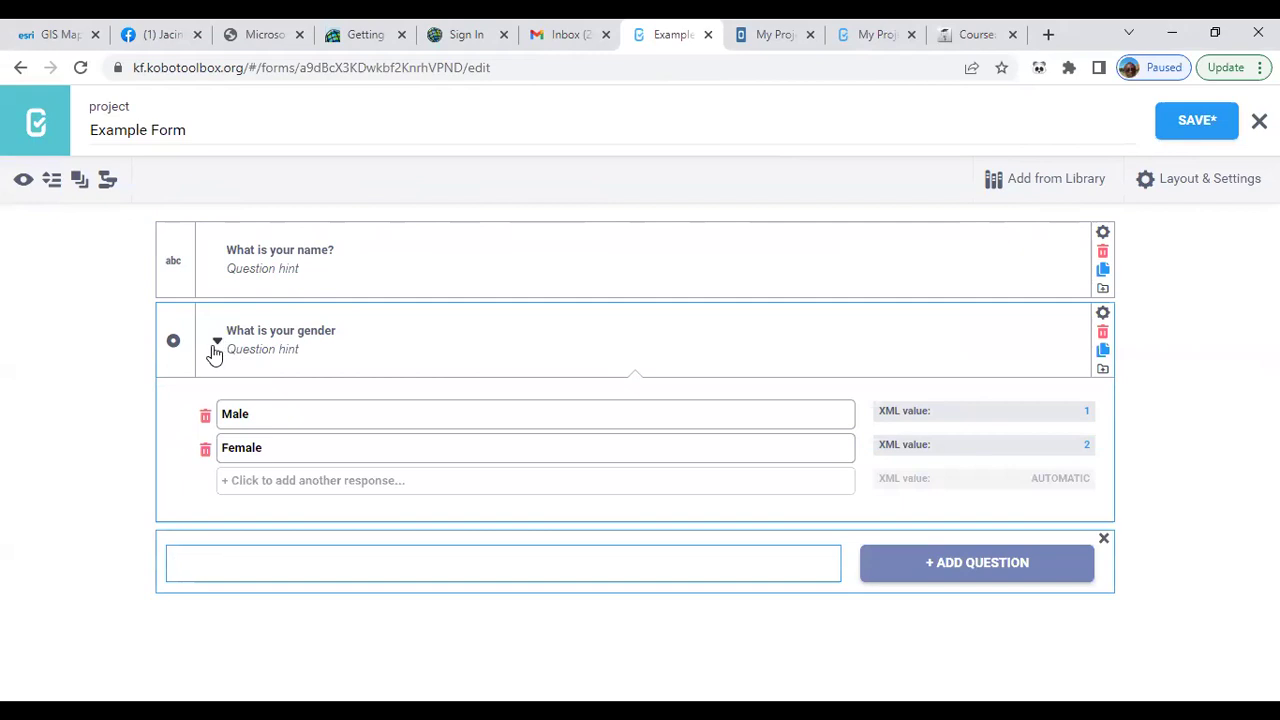
- Collapse the gender options and enter 'What is your age?' as the new question label
left_click(213, 350)
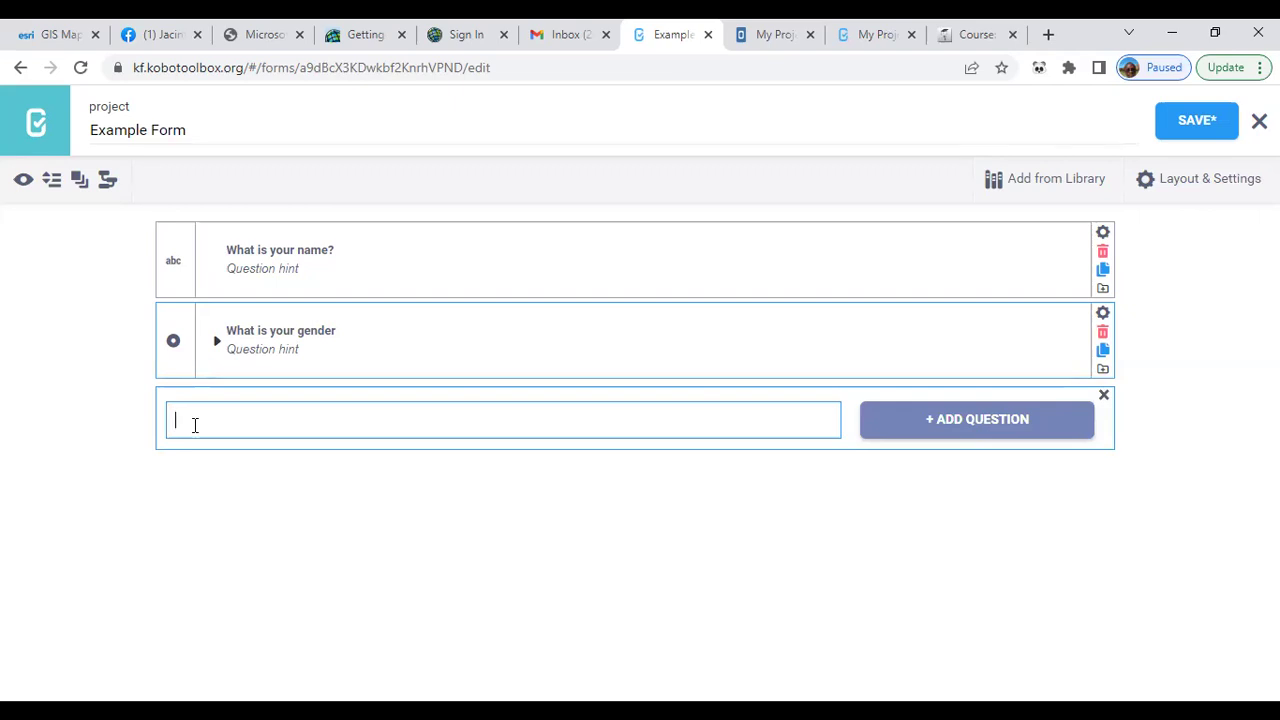
type("What is your age?")
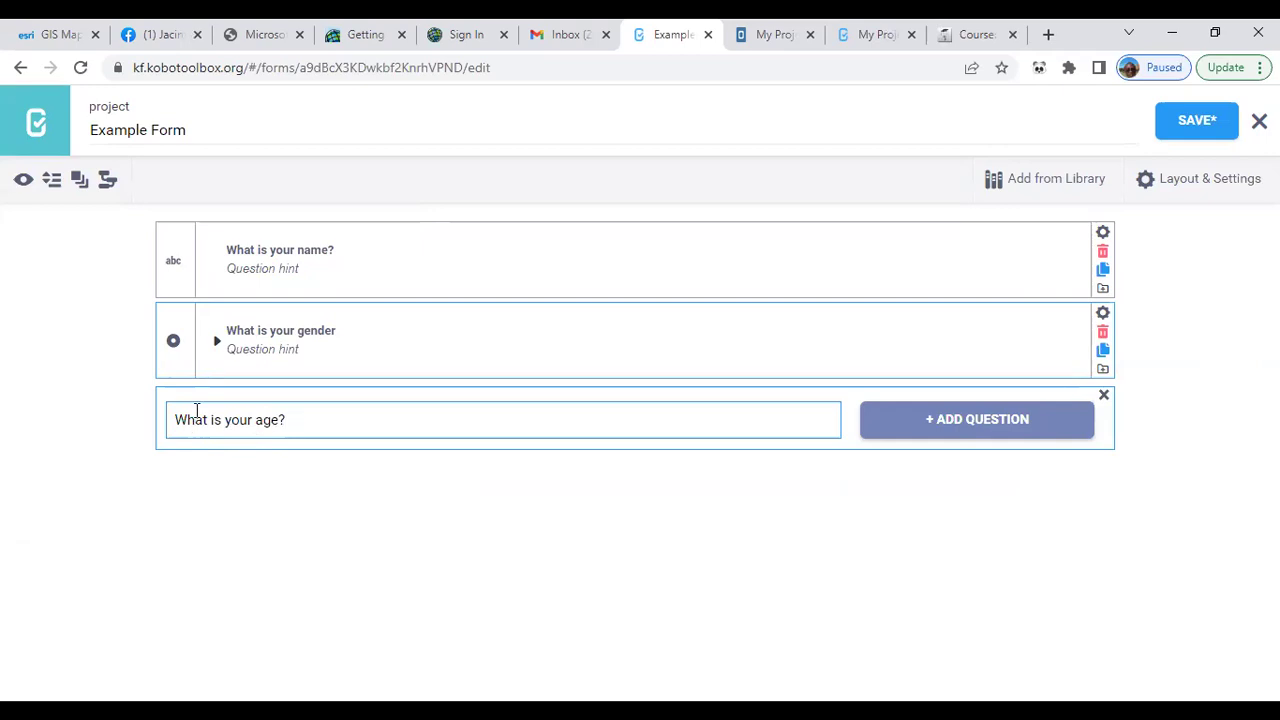
- Add 'What is your age?' to the form with the Number question type
left_click(954, 418)
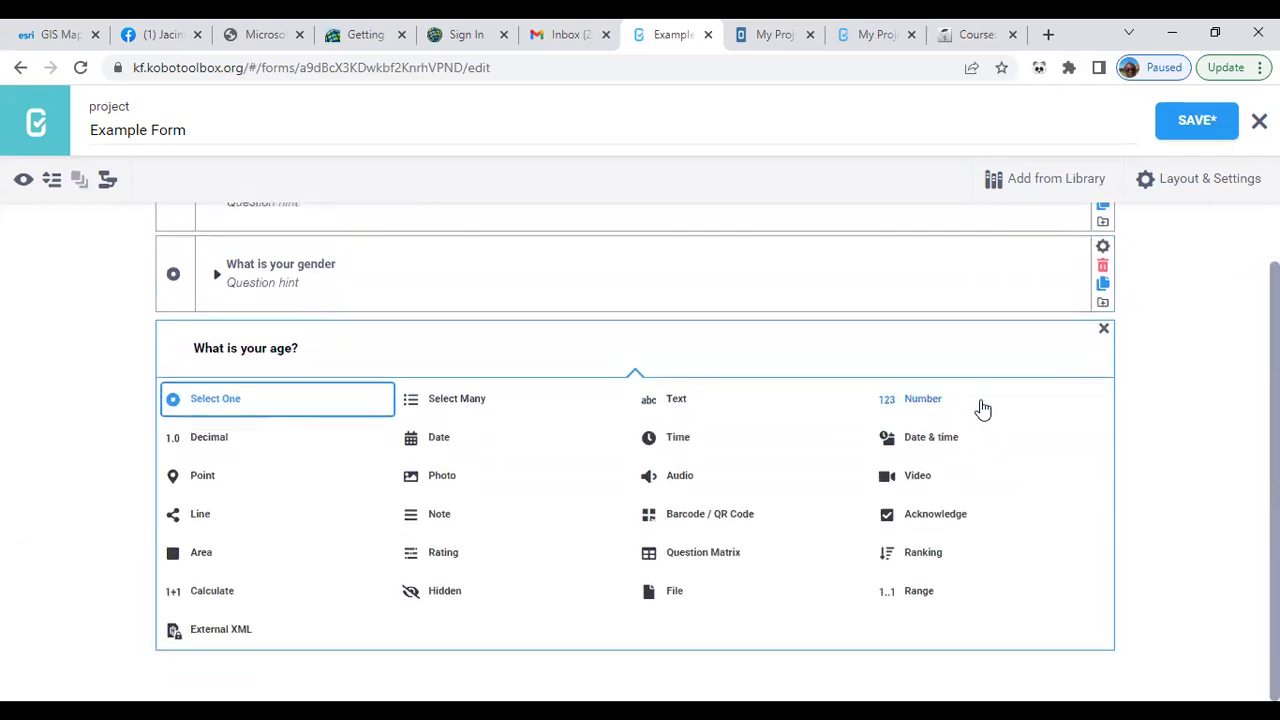
left_click(910, 402)
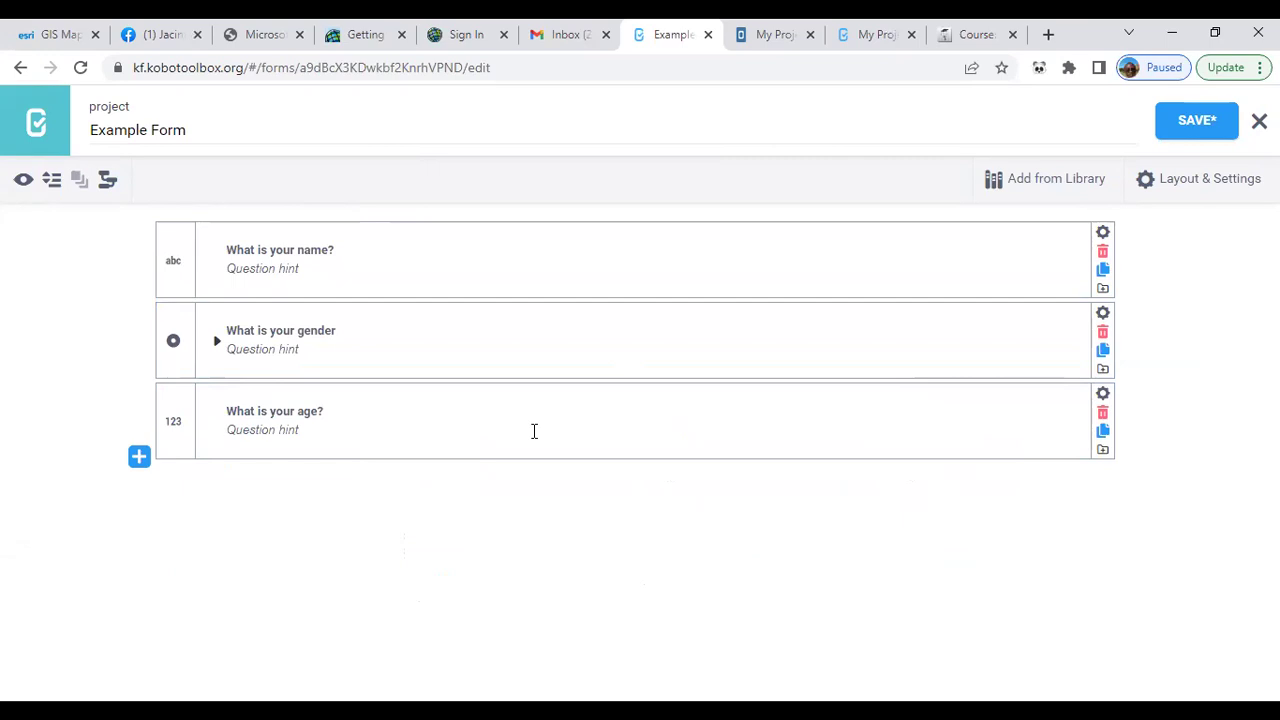
- Set the age question's hint to '(Enter age in years)'
left_click(320, 430)
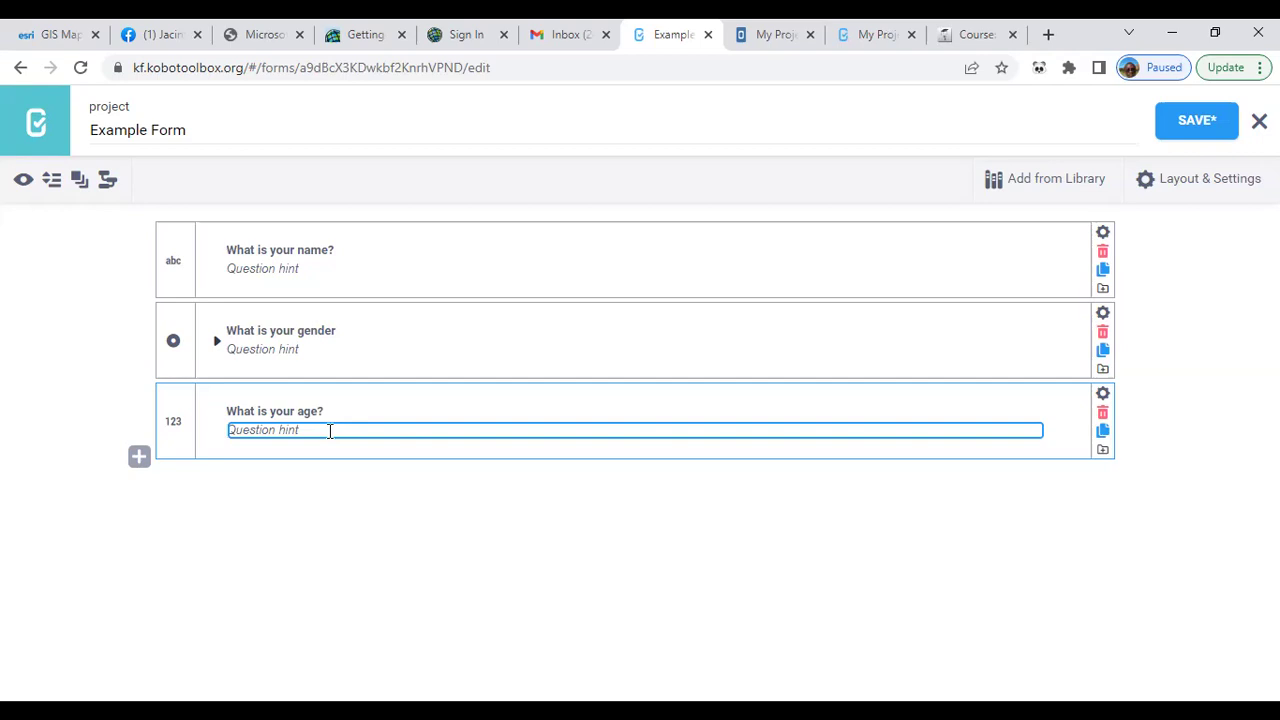
type("Enter age in years)")
left_click(231, 430)
type("(")
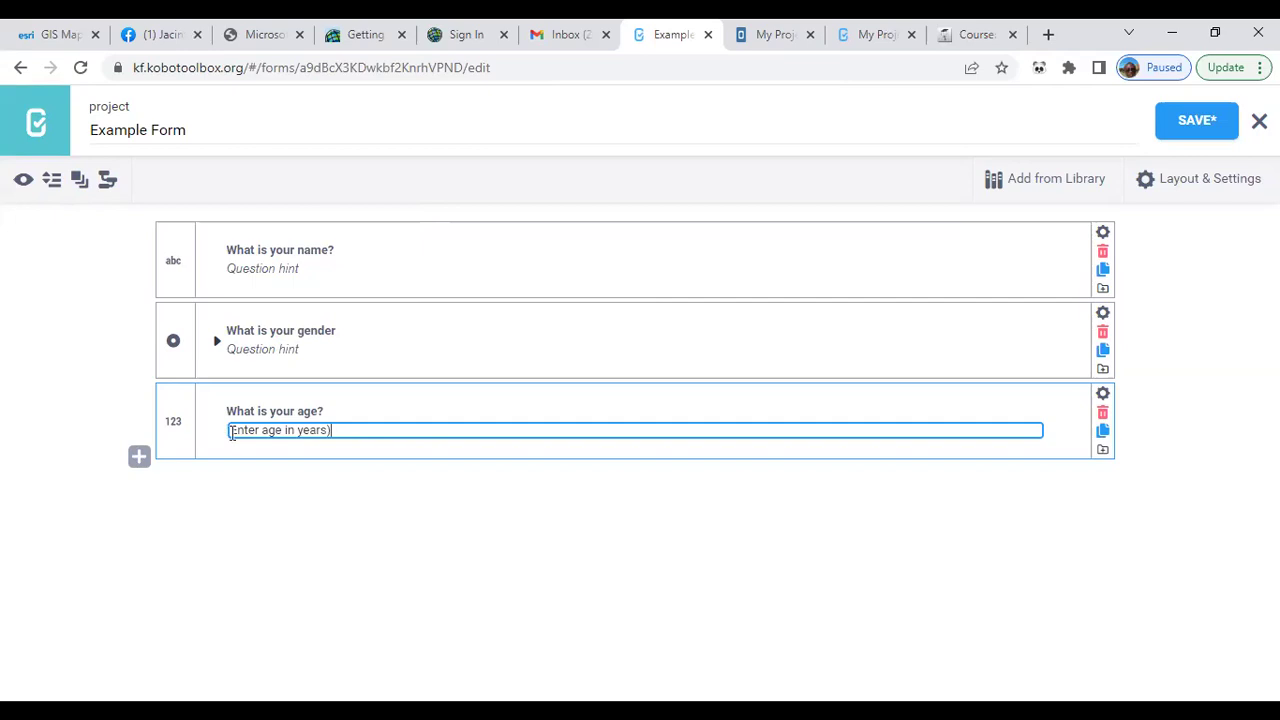
key("BackSpace")
left_click(340, 494)
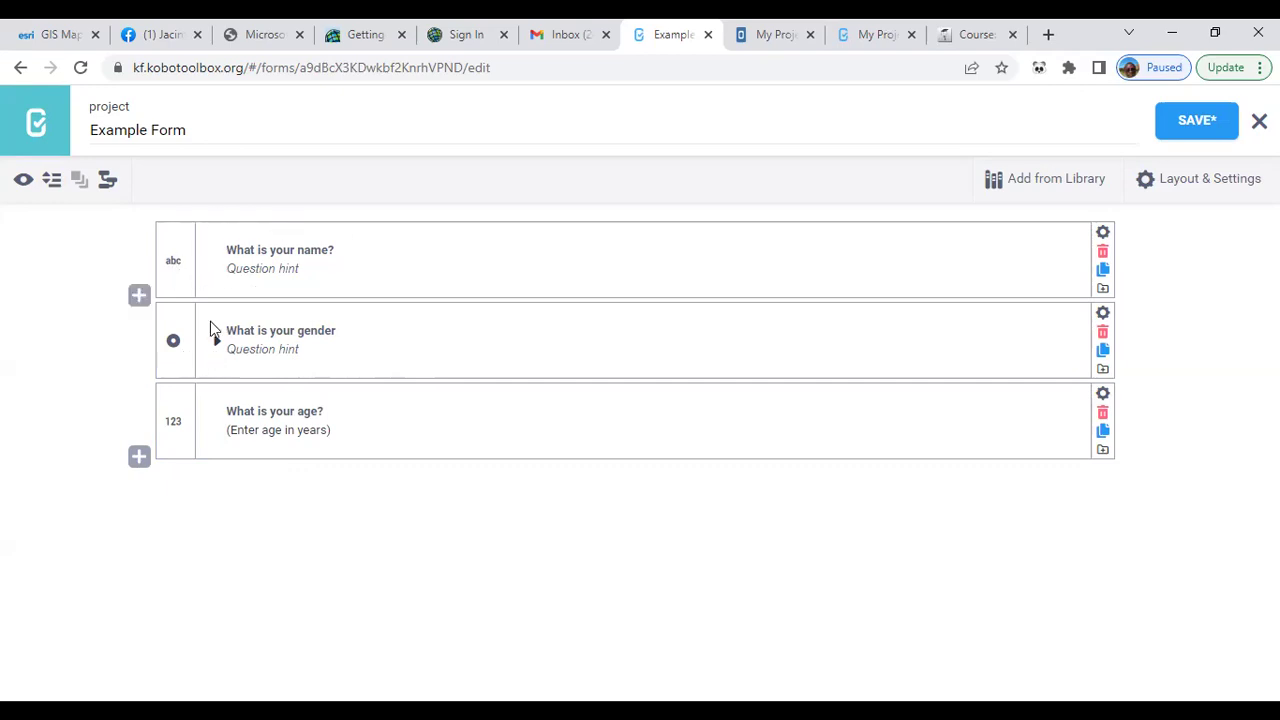
- Add 'Are you married?' below the age question as a Select One question
left_click(139, 459)
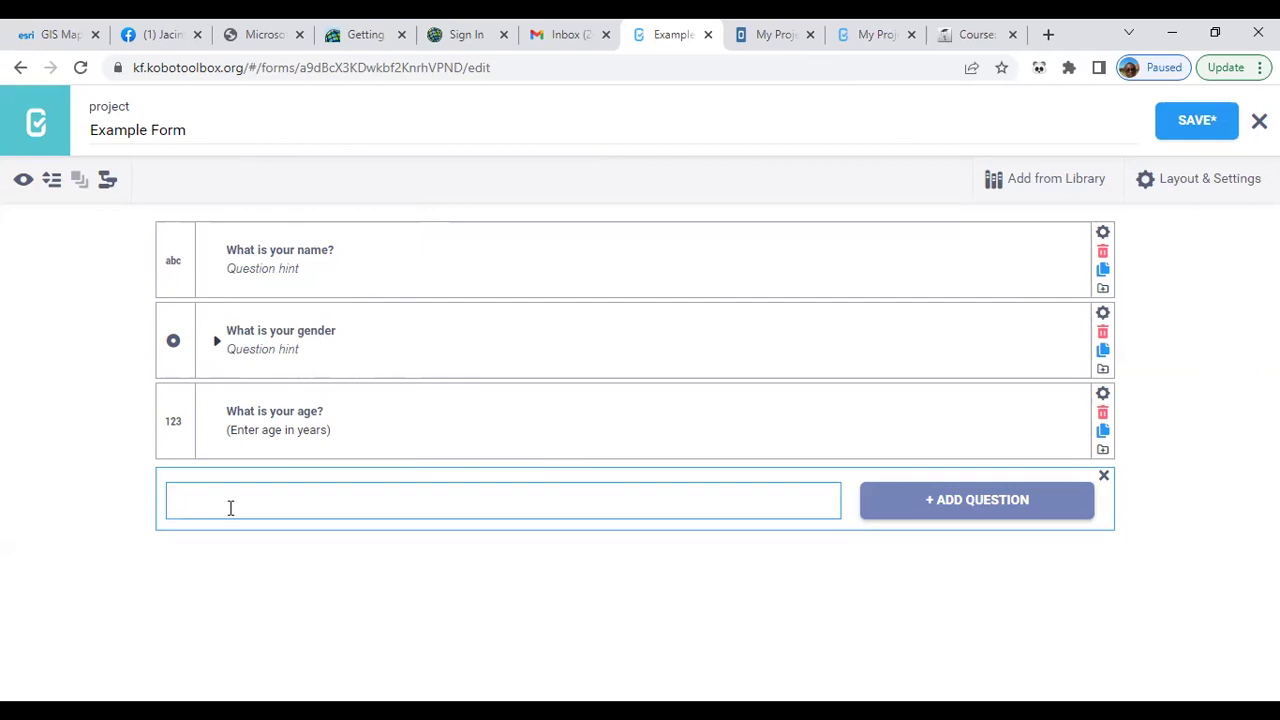
type("Are you married?")
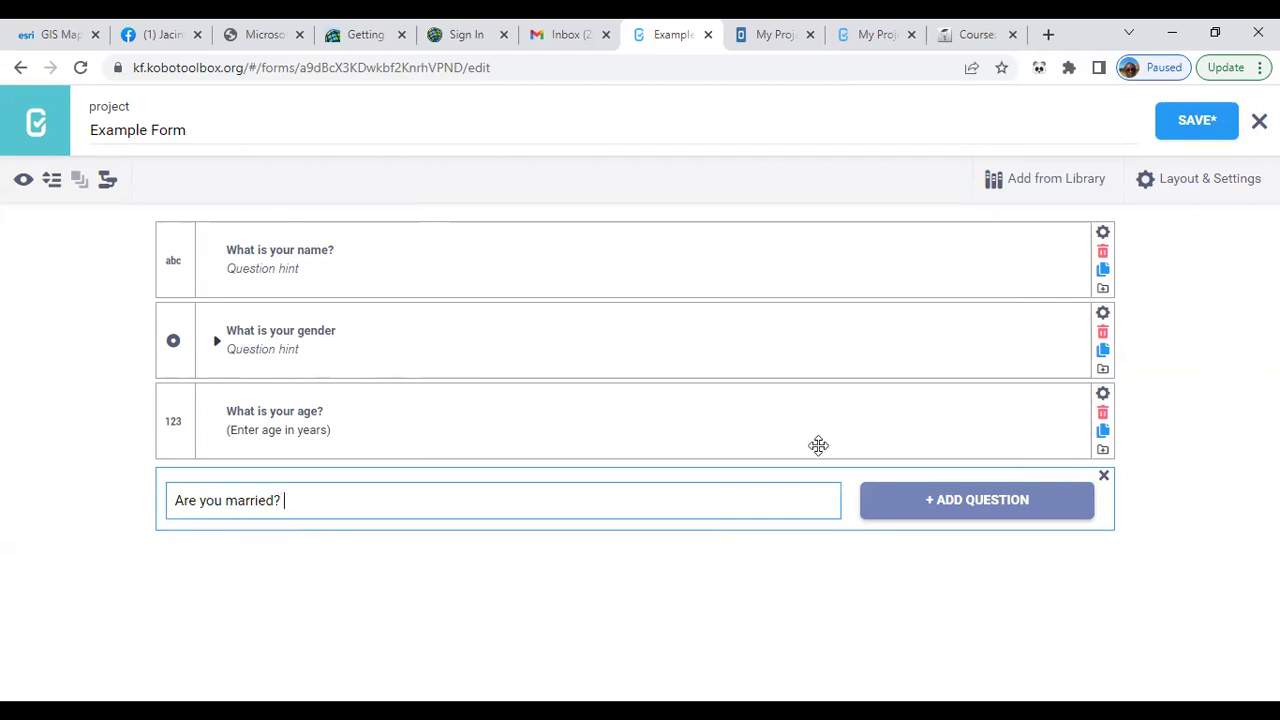
left_click(937, 499)
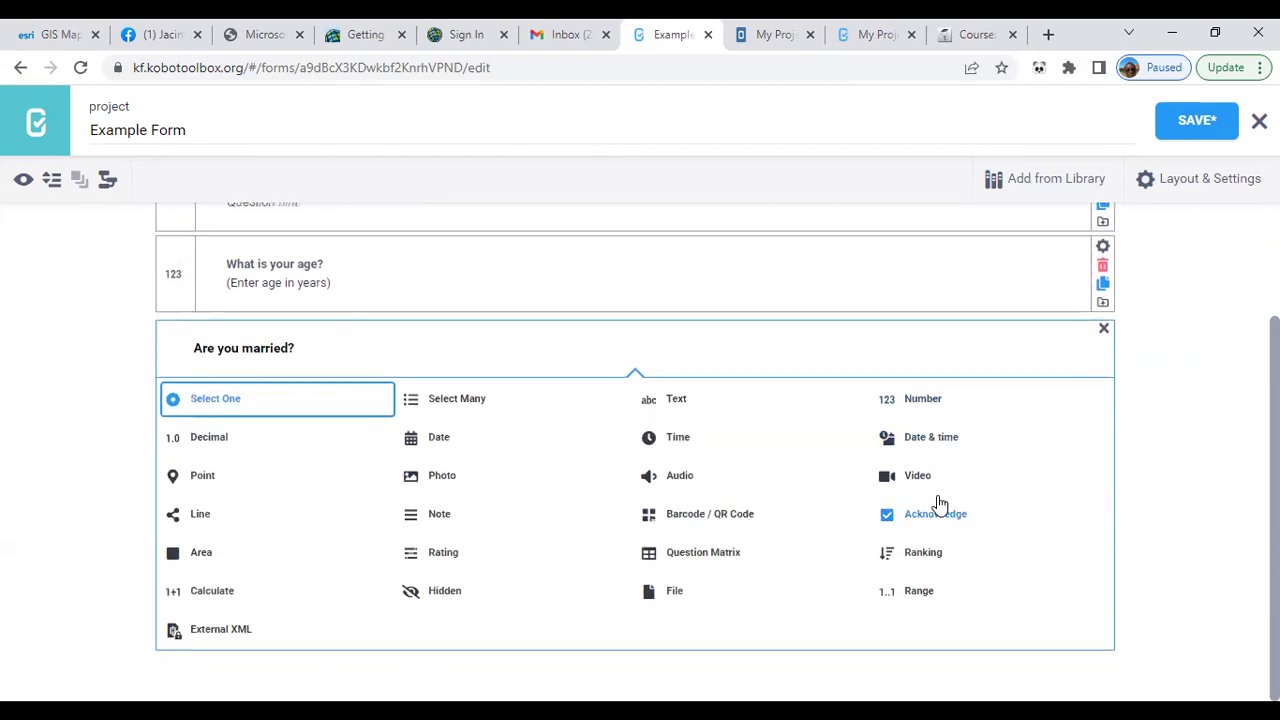
left_click(257, 403)
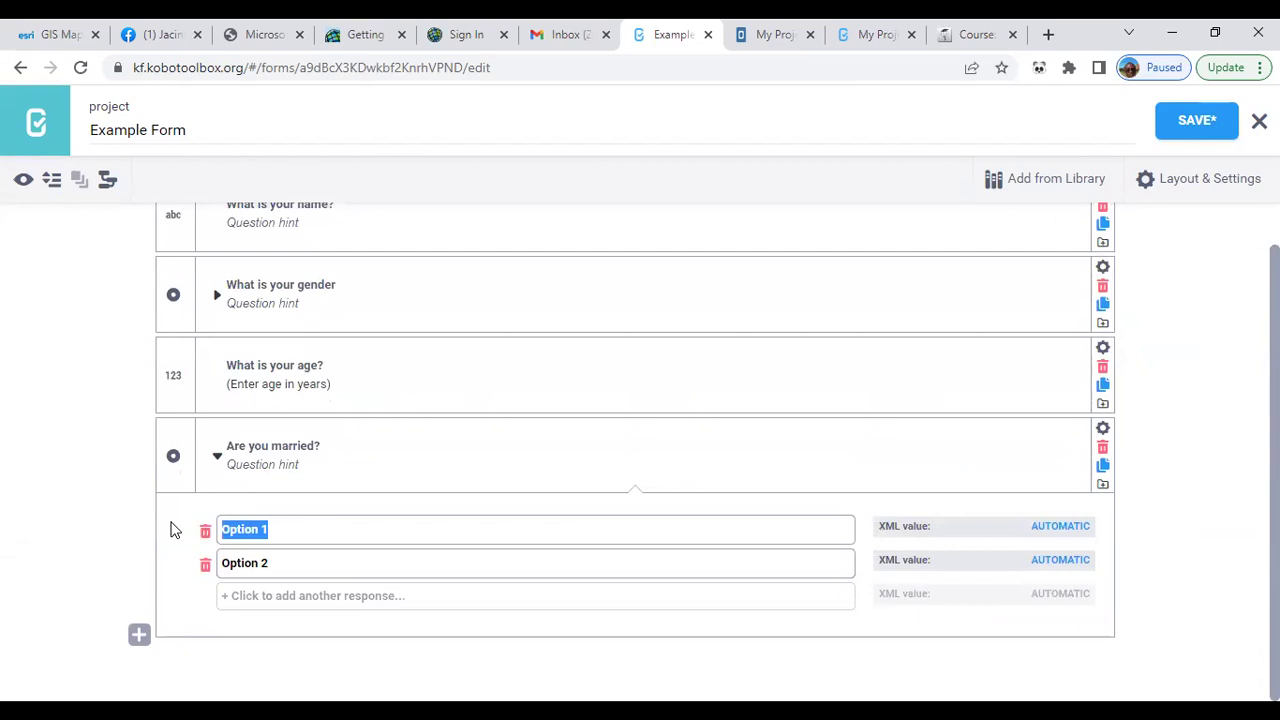
- Name the married question's two answers Yes and No
type("Yes")
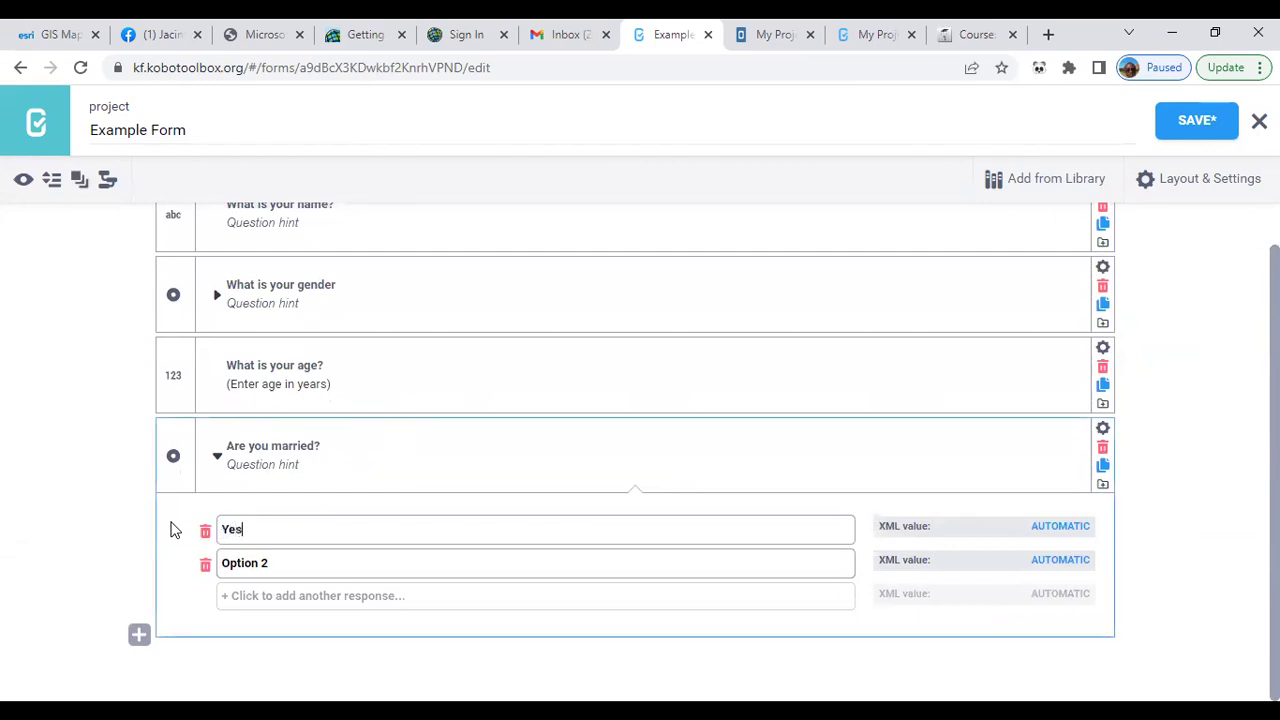
left_click(252, 562)
type("No")
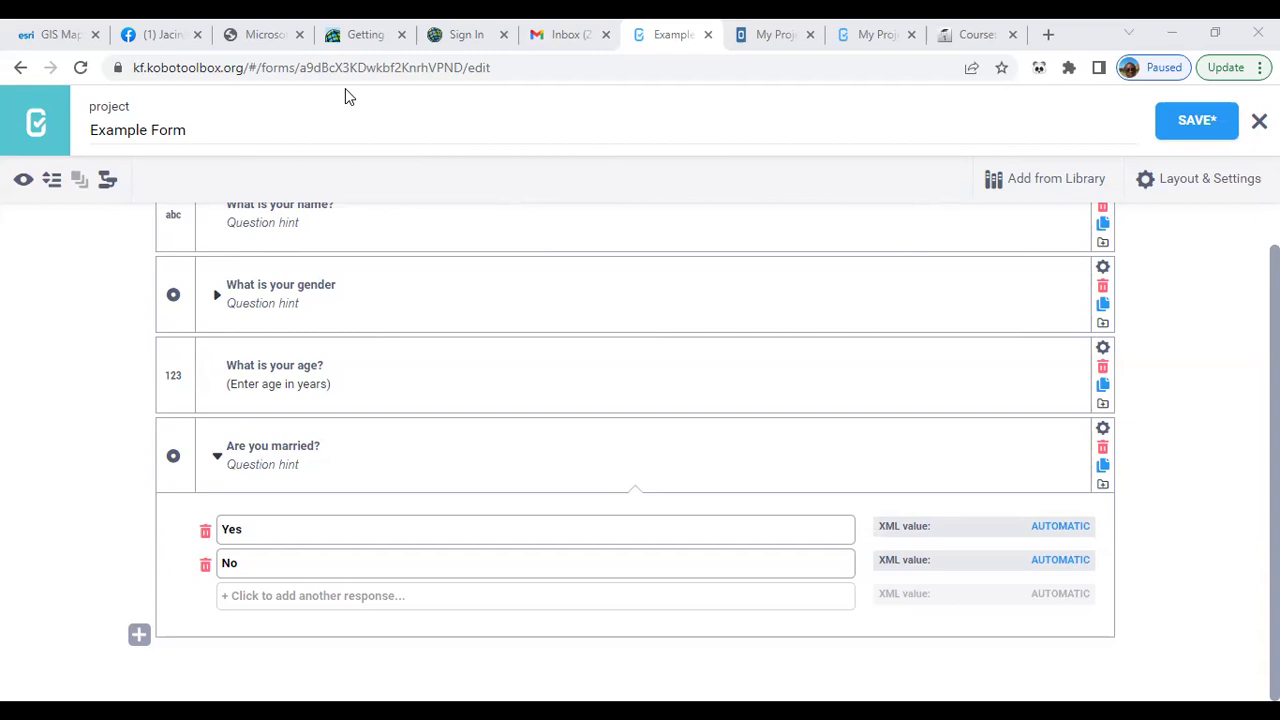
- Replace 'gender' with 'Sex' so the question reads 'What is your Sex'
left_click(365, 288)
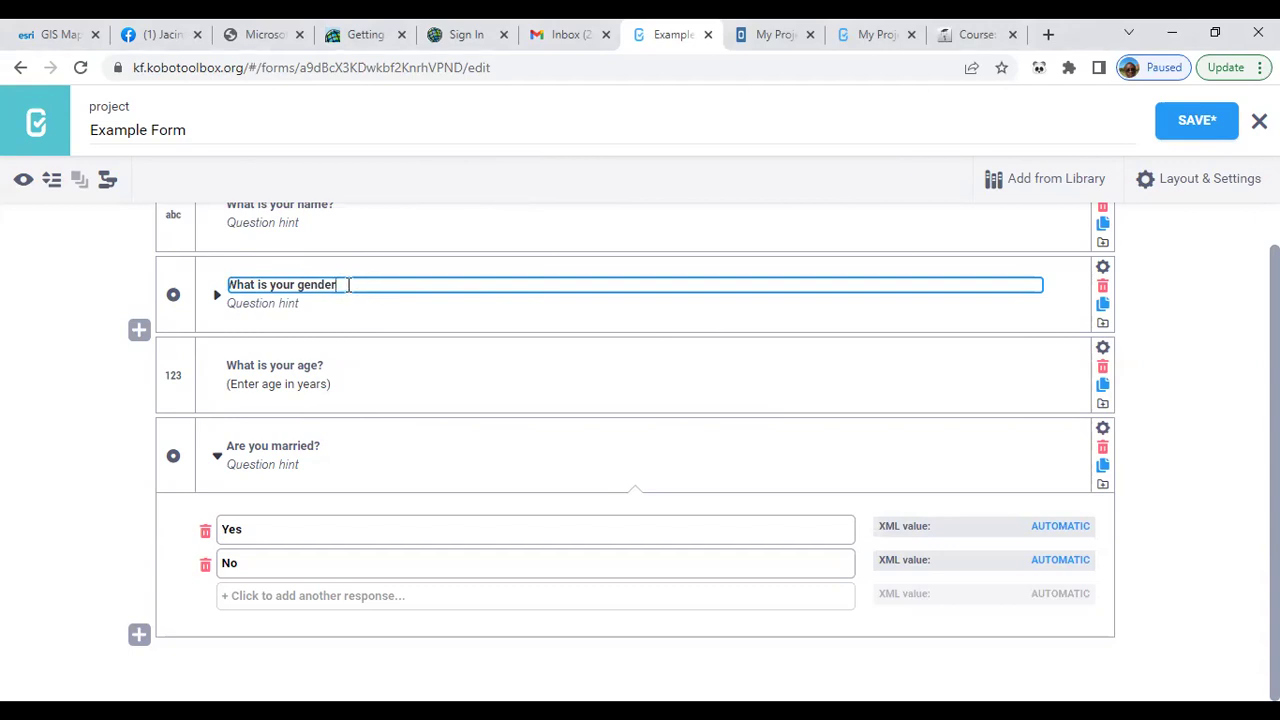
key("BackSpace")
key("BackSpace")
key("BackSpace")
key("BackSpace")
key("BackSpace")
key("BackSpace")
type("Sex")
- Add 'Divorced' as the third answer to 'Are you married?' after Yes and No
left_click(236, 597)
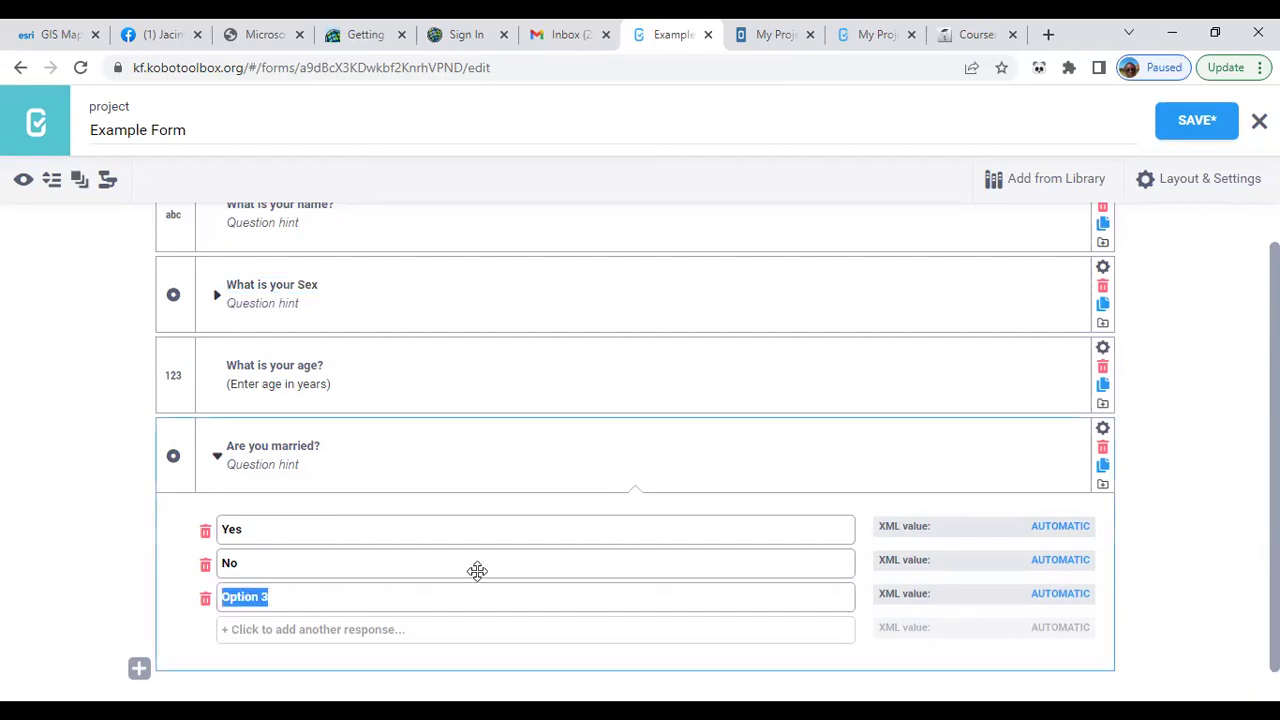
type("Prefe")
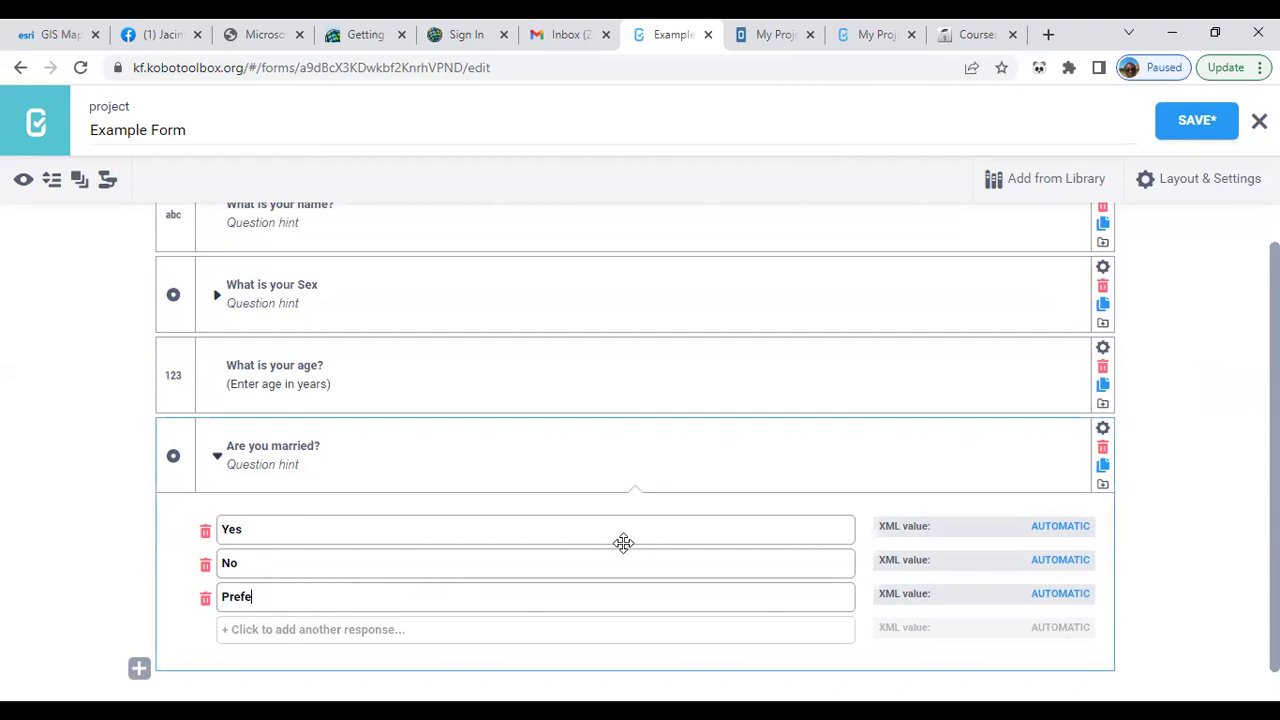
type("r not to")
key("BackSpace")
key("BackSpace")
key("BackSpace")
key("BackSpace")
key("BackSpace")
key("BackSpace")
key("BackSpace")
key("BackSpace")
key("BackSpace")
key("BackSpace")
key("BackSpace")
key("BackSpace")
key("BackSpace")
key("BackSpace")
type("Div")
key("BackSpace")
type("vorced")
left_click(322, 446)
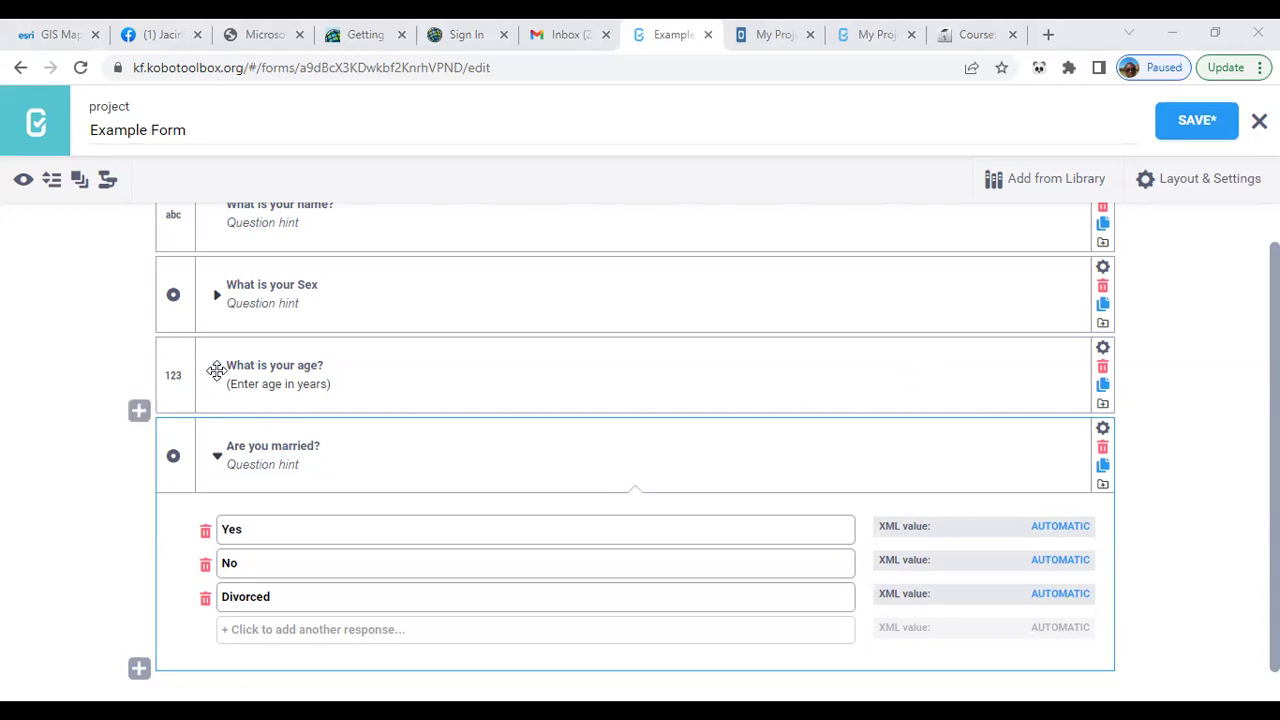
left_click(172, 343)
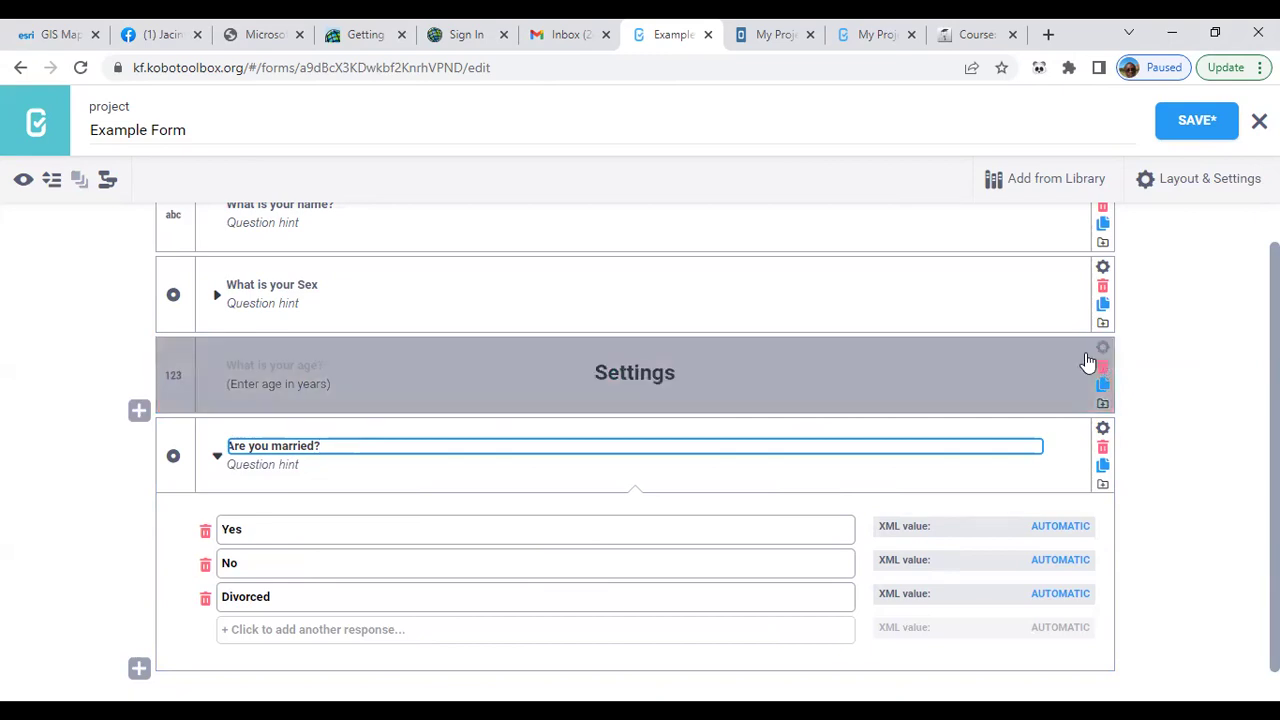
- Insert a 'What is your age?' question of type Decimal above 'Are you married?', correcting the typo in its text
left_click(138, 411)
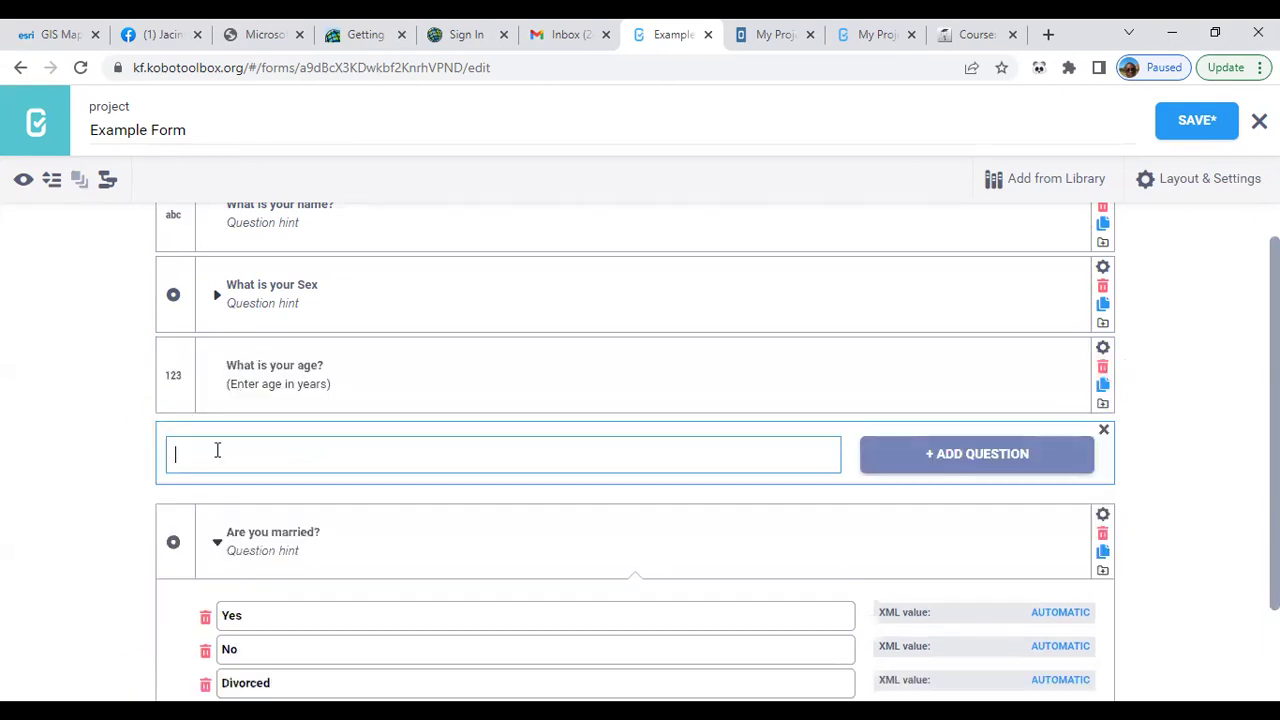
type("What is yorage?")
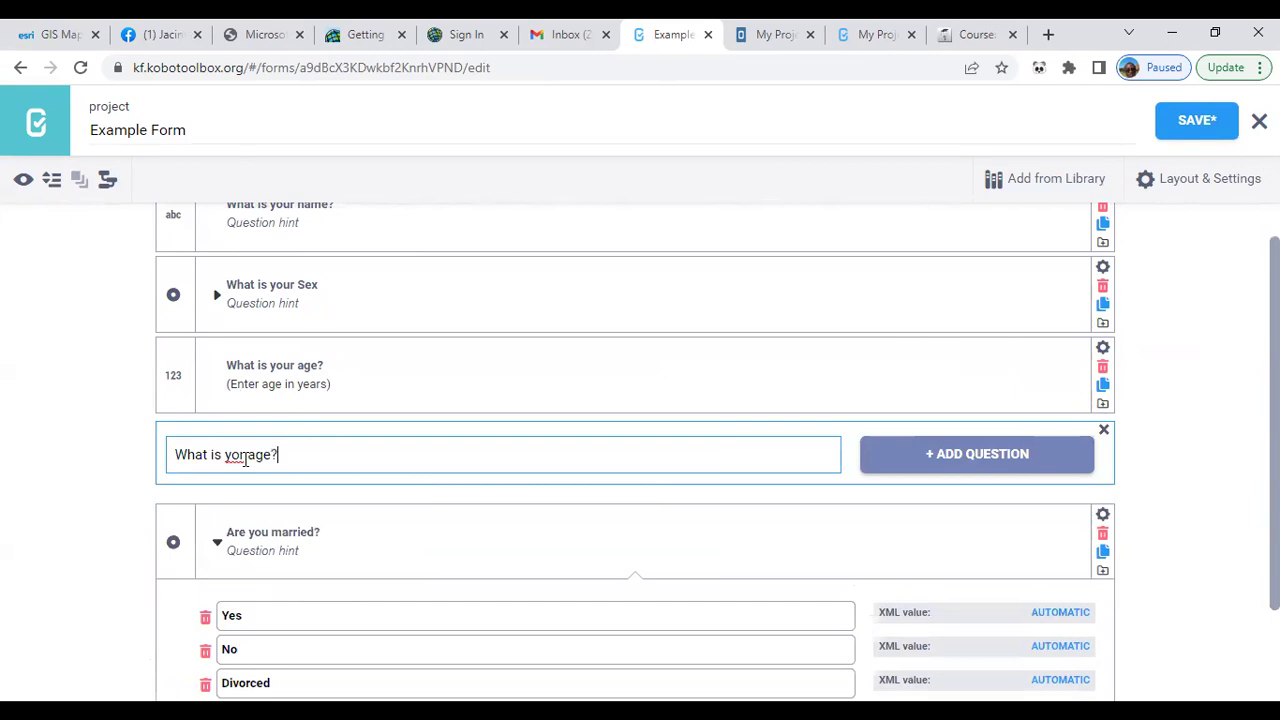
left_click(245, 459)
key("BackSpace")
type("ur")
left_click(958, 452)
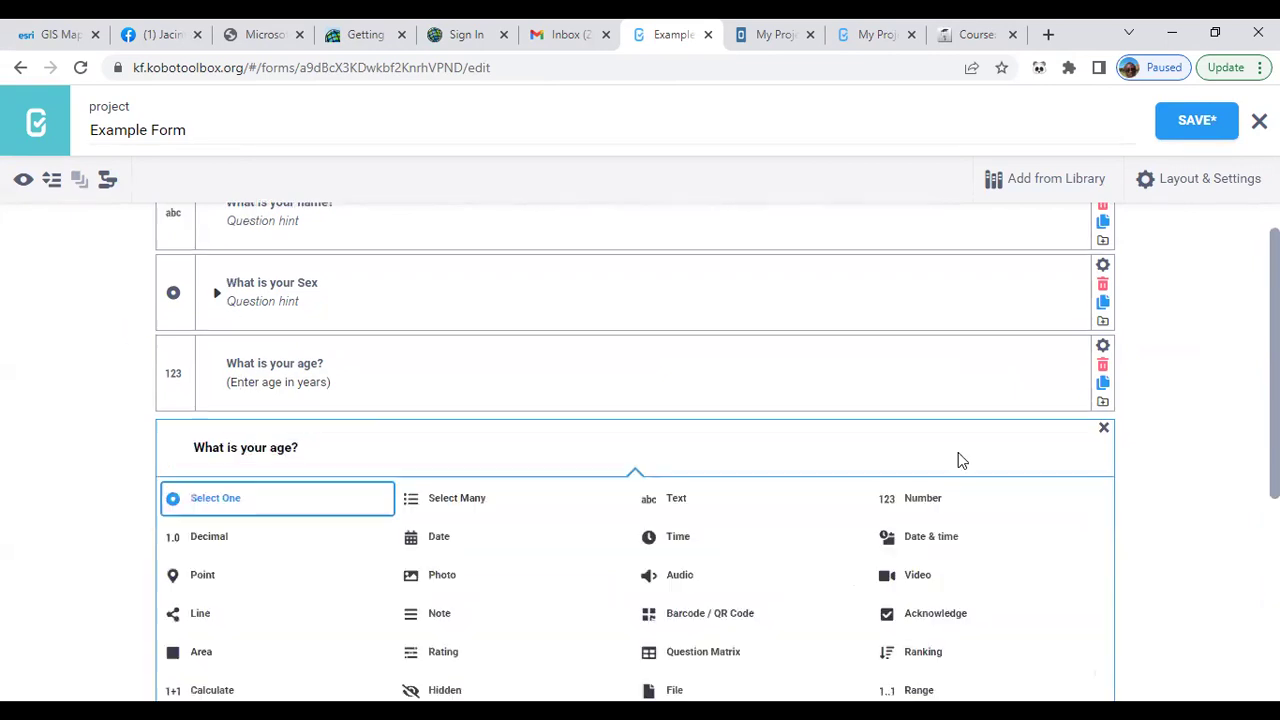
scroll(705, 422, "down", 2)
left_click(200, 332)
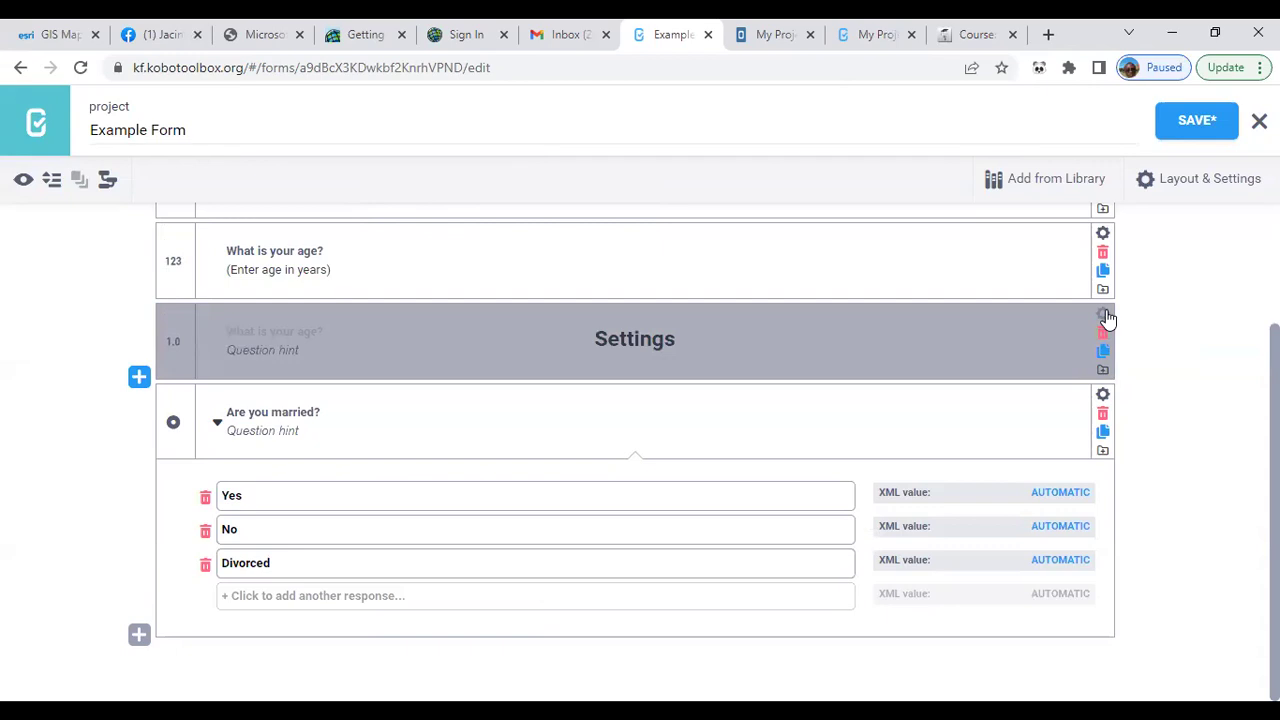
- Delete the duplicate Decimal 'What is your age?' question and confirm the deletion
left_click(1104, 316)
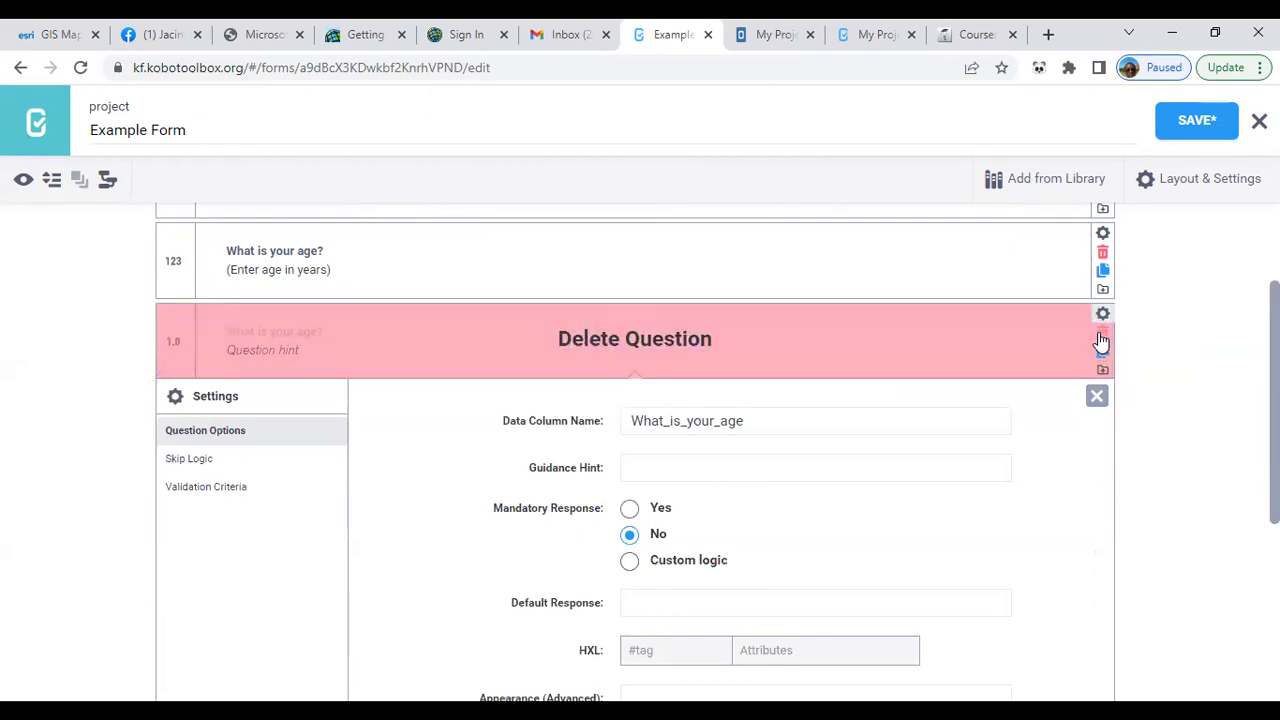
left_click(1101, 342)
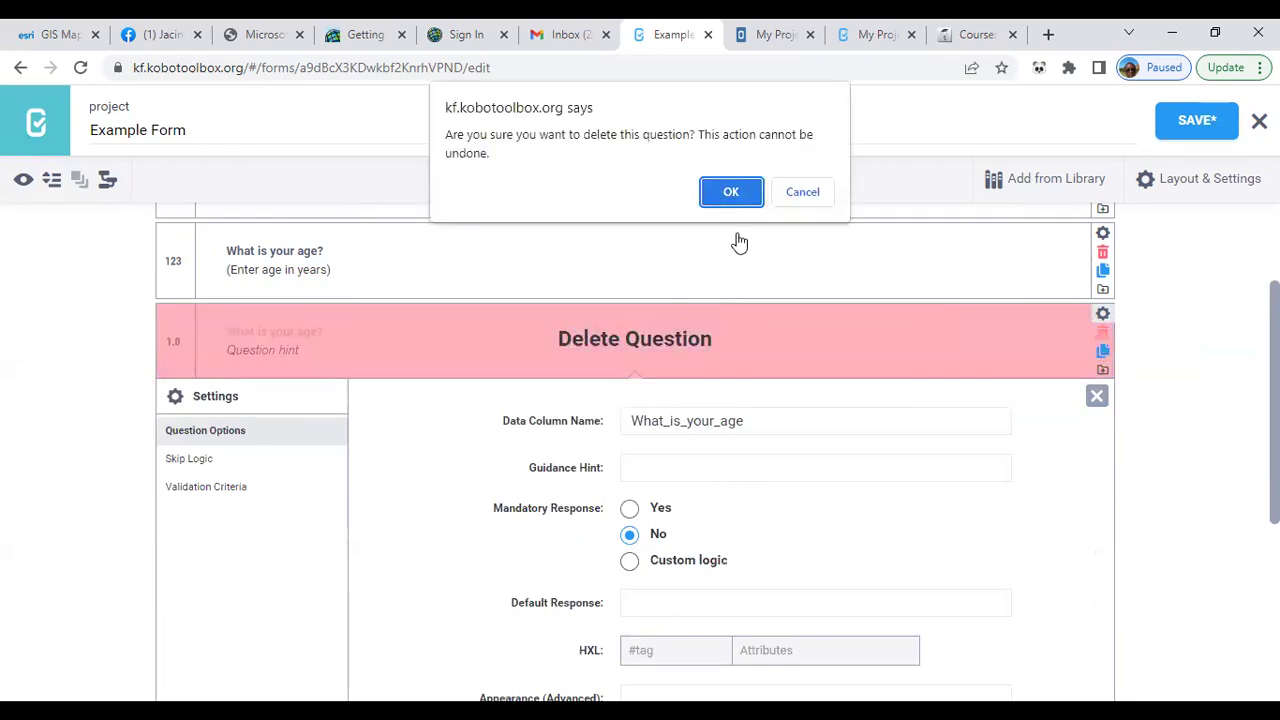
key("Return")
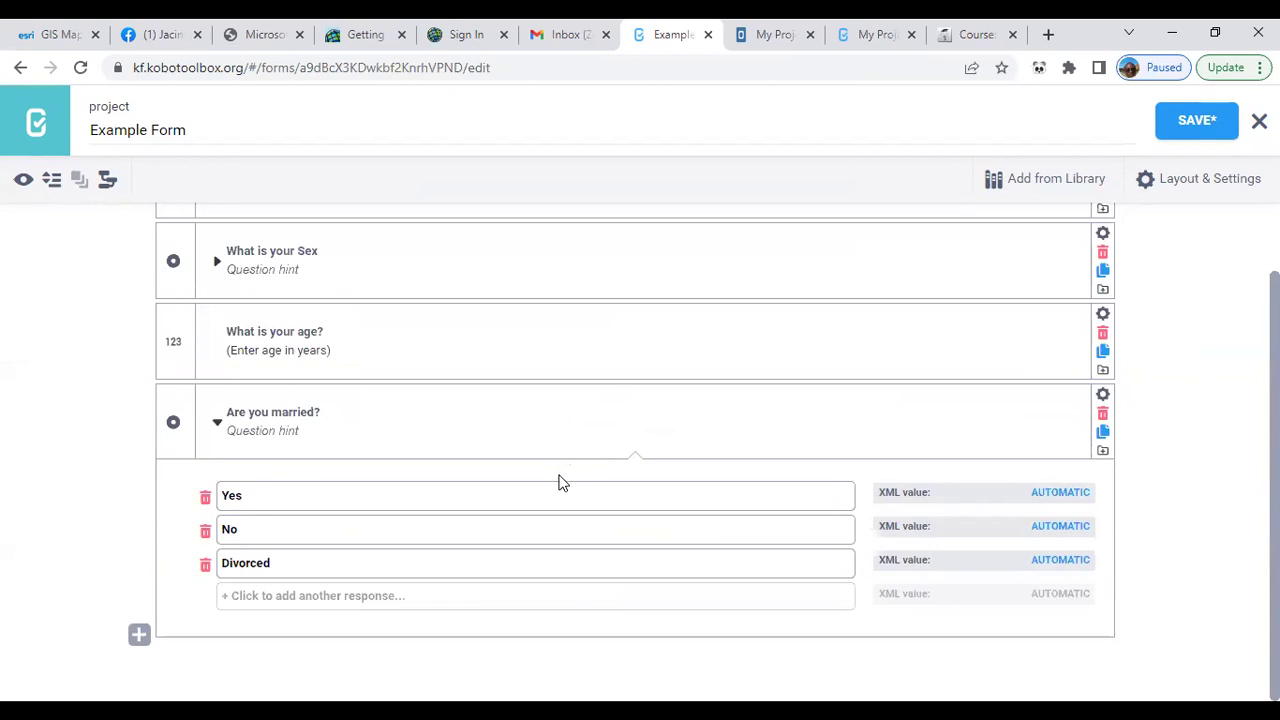
left_click(305, 347)
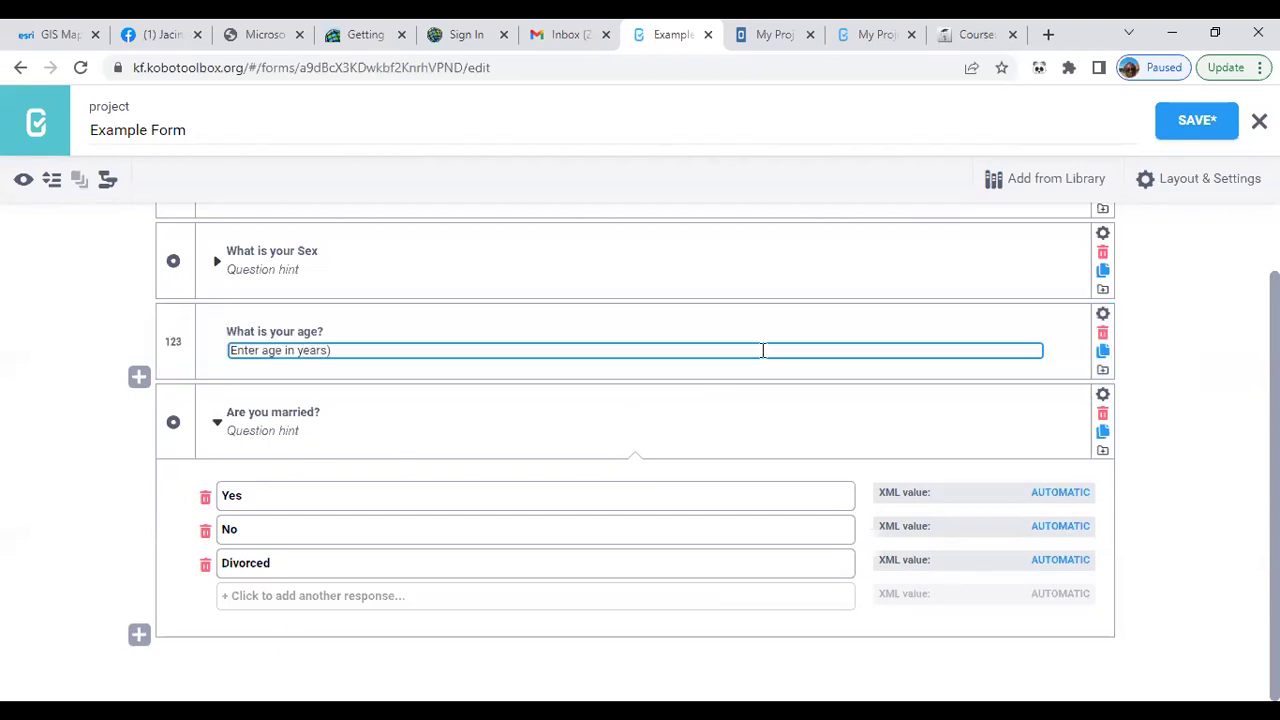
- Open the age question's Validation Criteria settings and add a first condition
left_click(1103, 316)
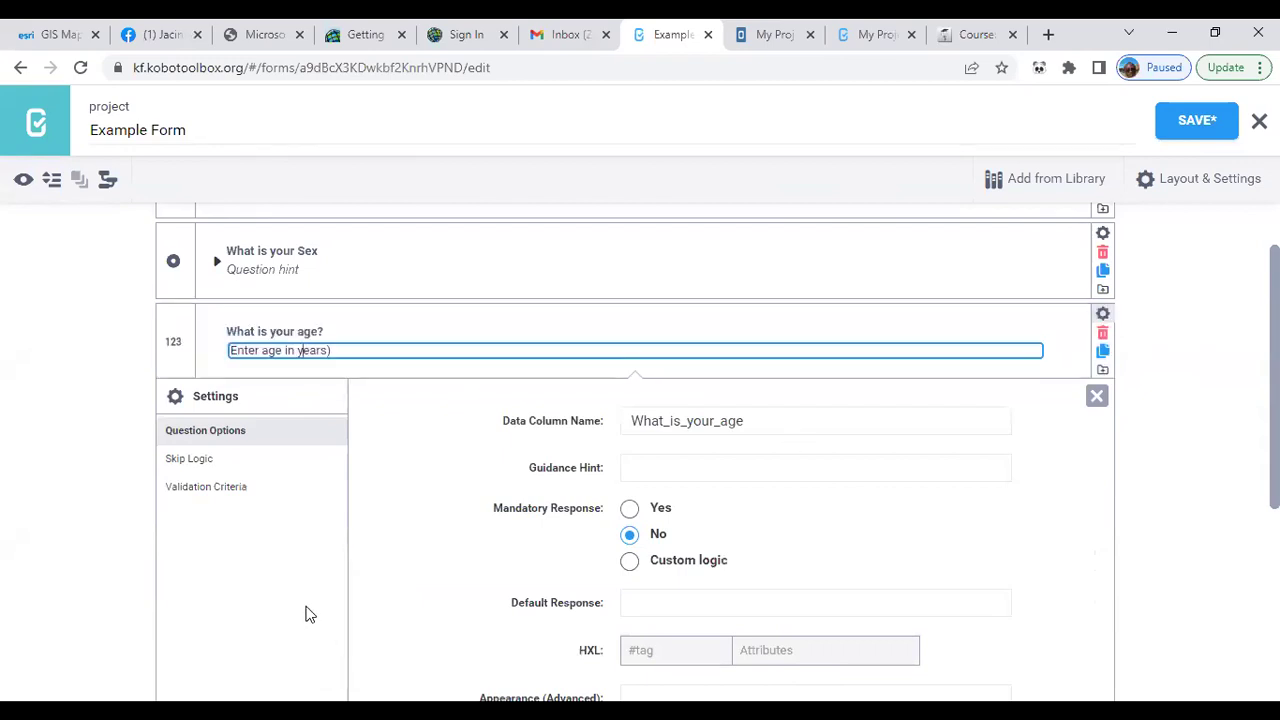
left_click(218, 490)
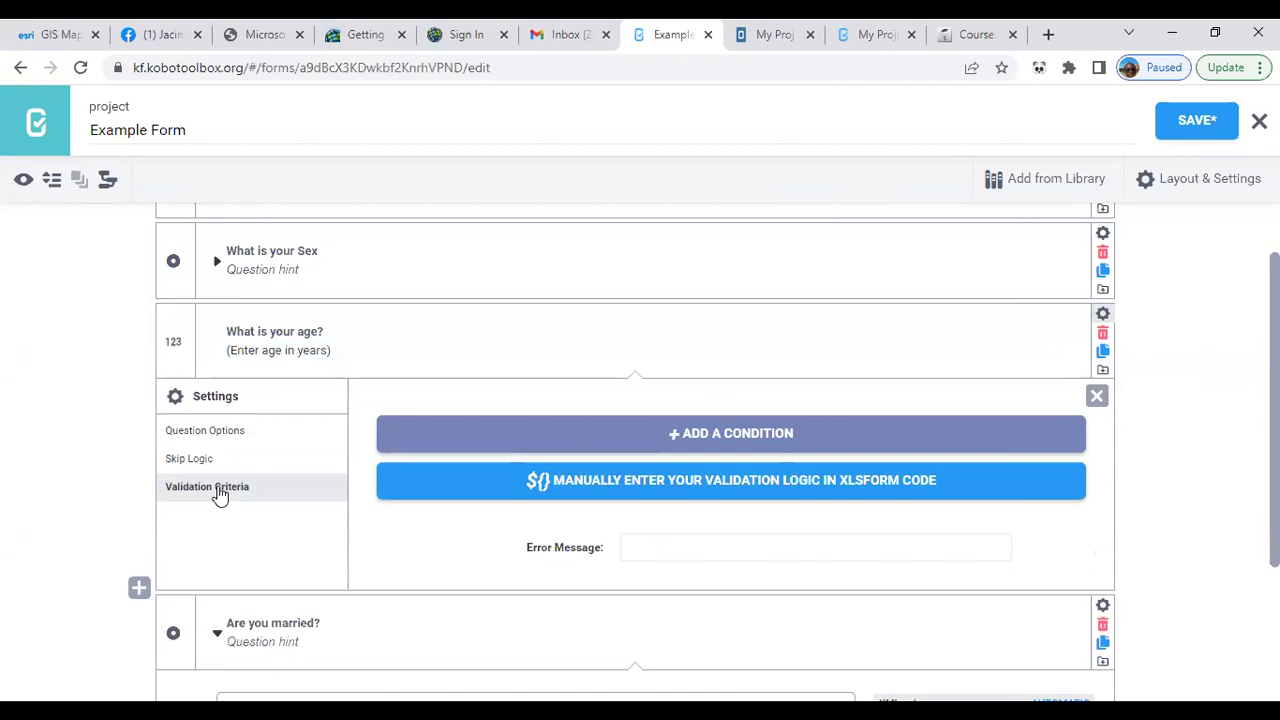
left_click(716, 435)
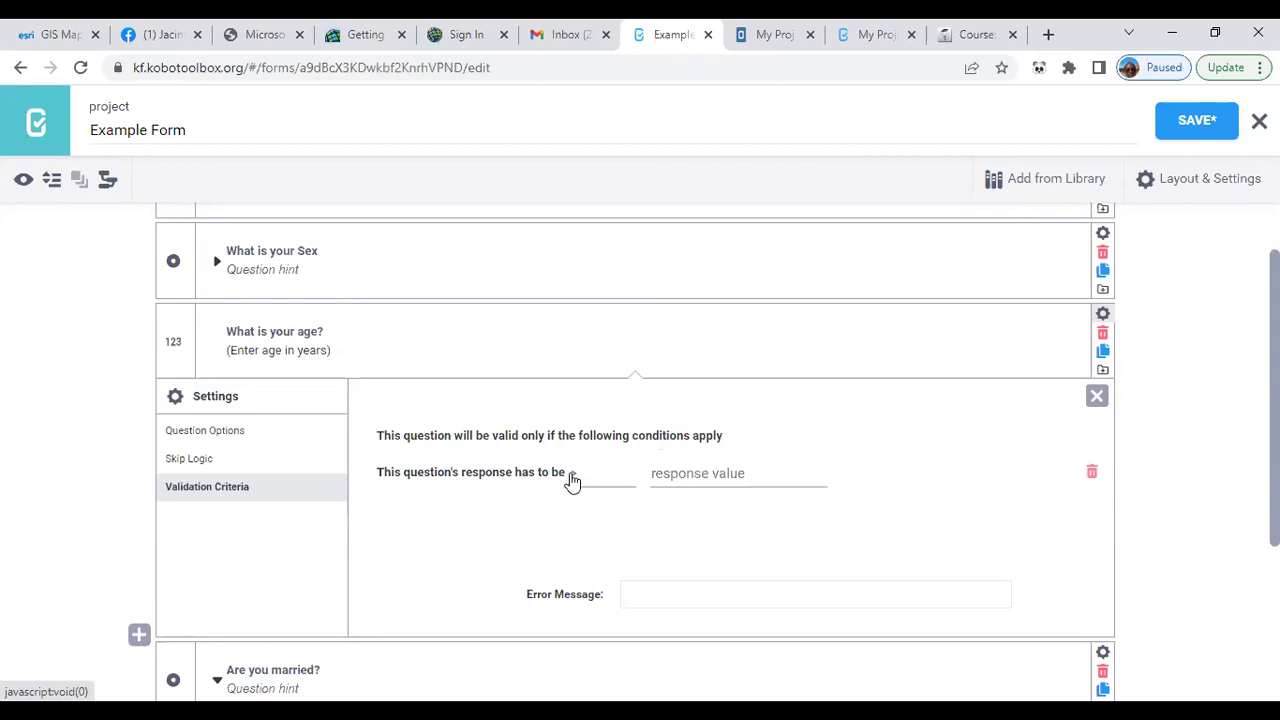
- Set the first condition to 'Greater Than or Equal to (>=)' with value 15
left_click(572, 478)
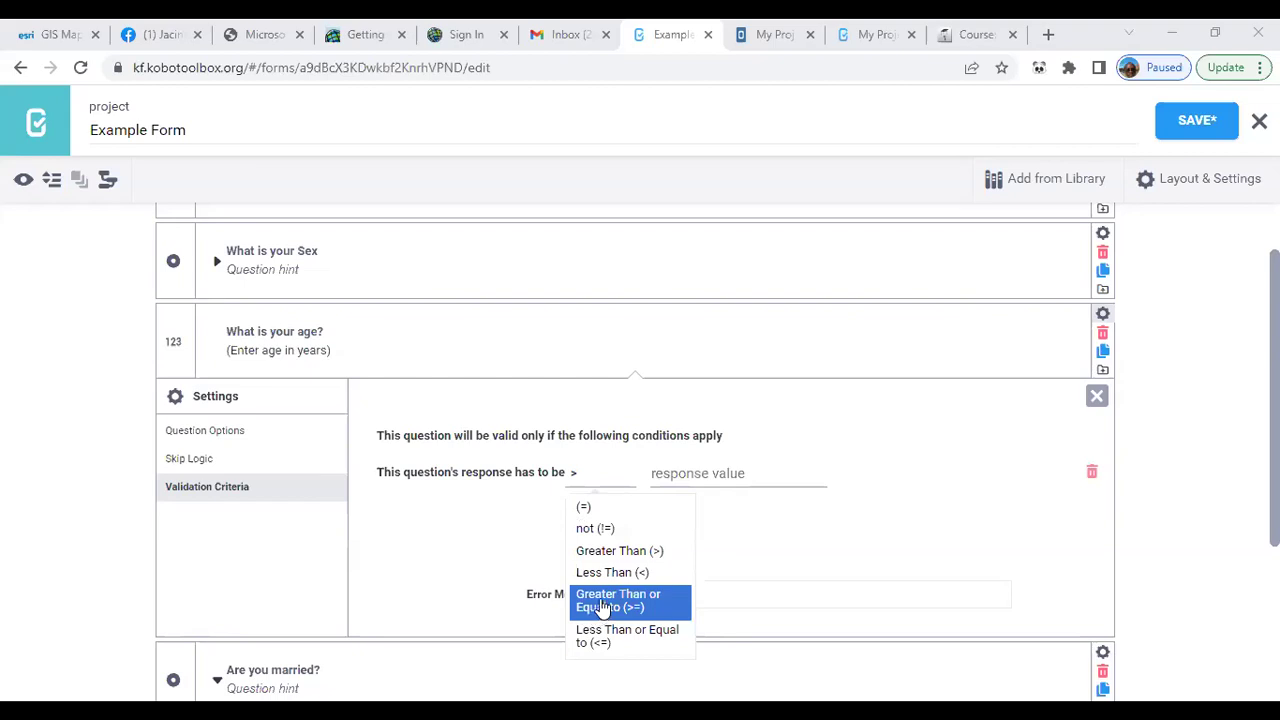
left_click(604, 607)
left_click(712, 473)
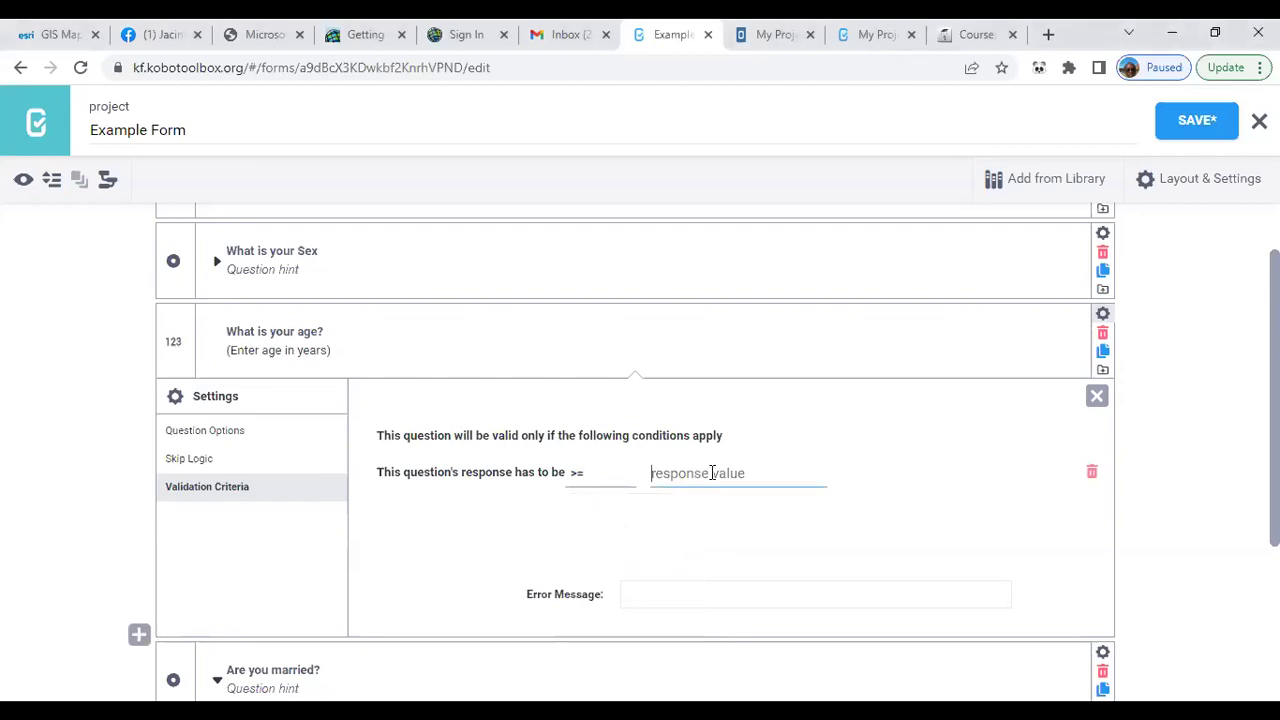
type("15")
left_click(440, 543)
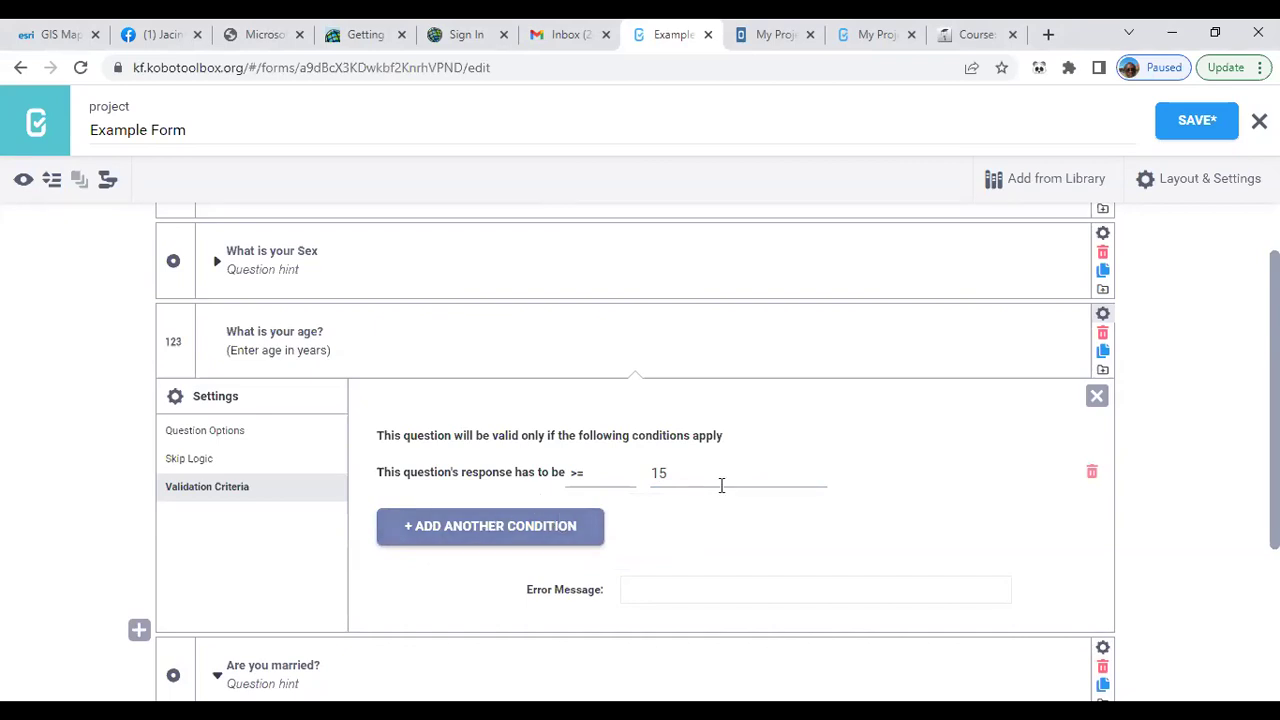
- Add a second condition 'Less Than or Equal to (<=)' with value 20
left_click(478, 532)
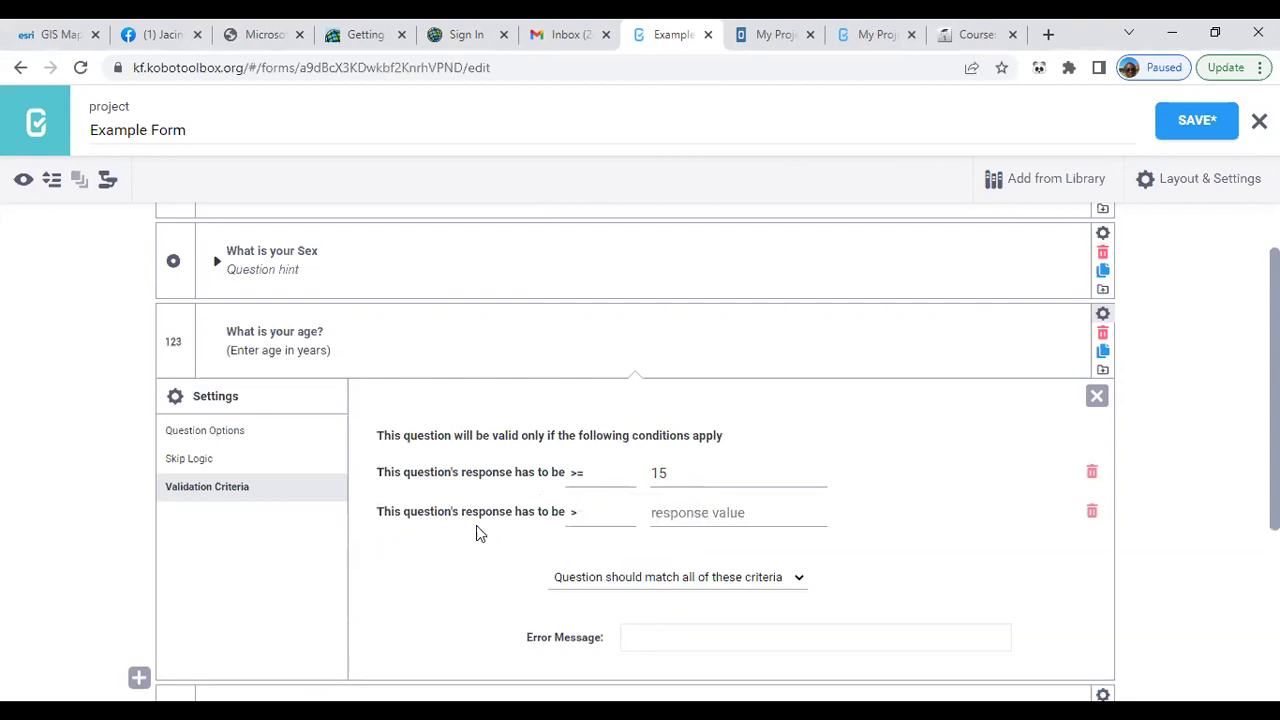
left_click(574, 518)
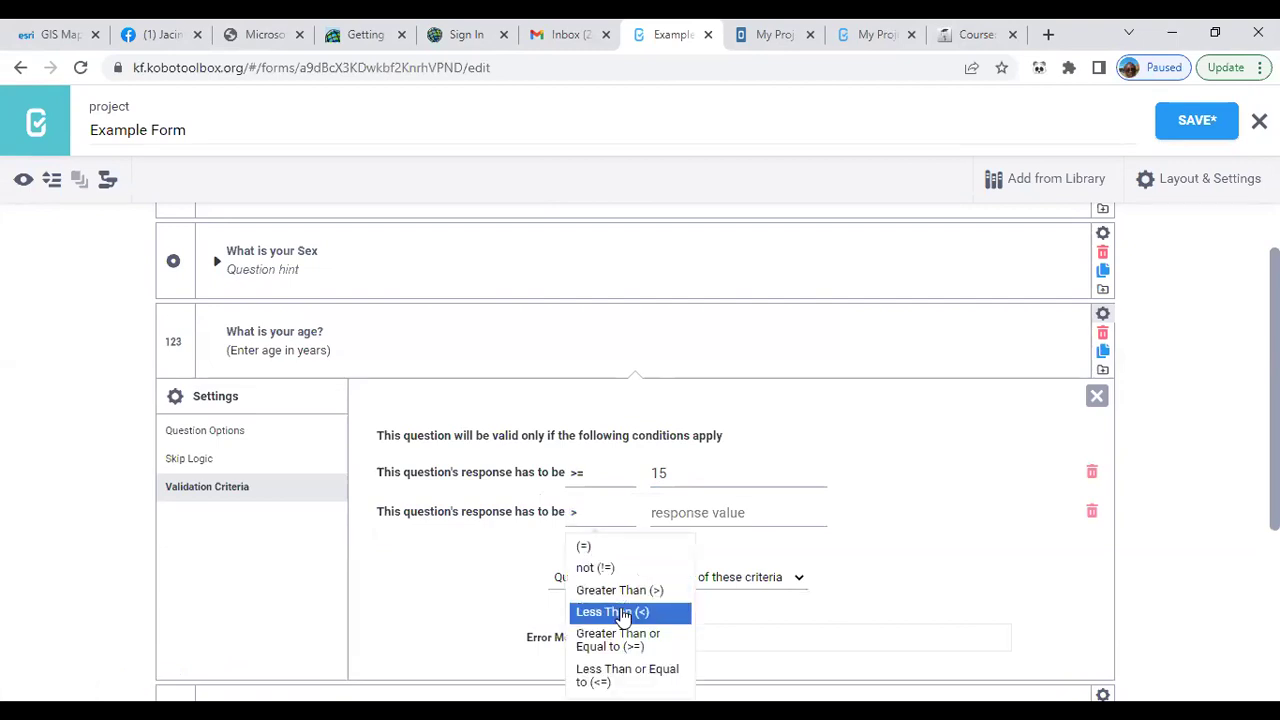
left_click(632, 677)
left_click(685, 515)
type("20")
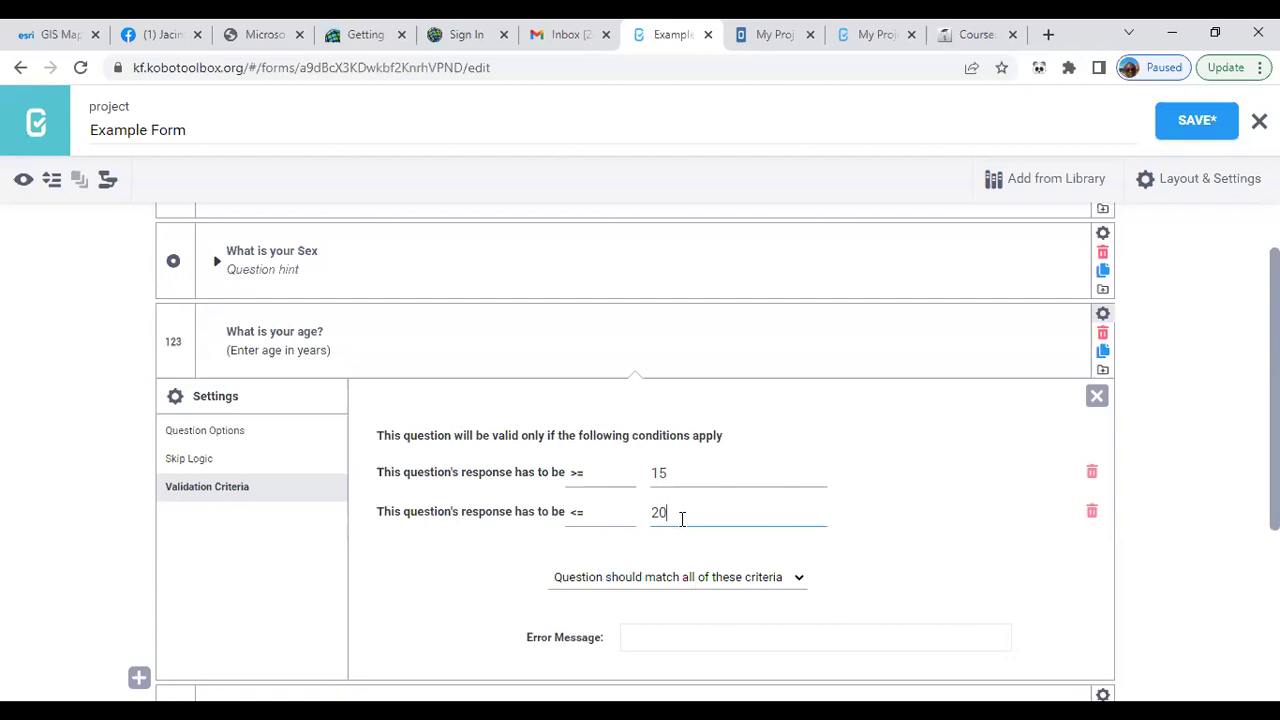
scroll(666, 486, "down", 2)
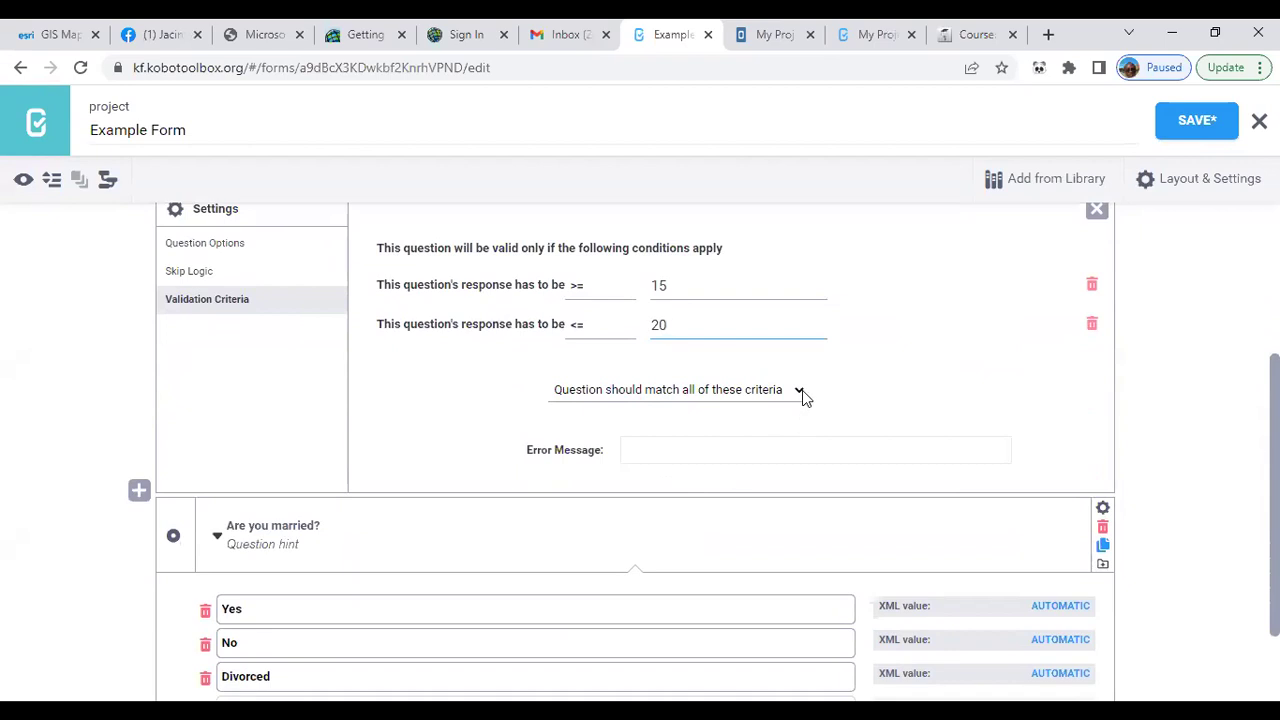
left_click(802, 390)
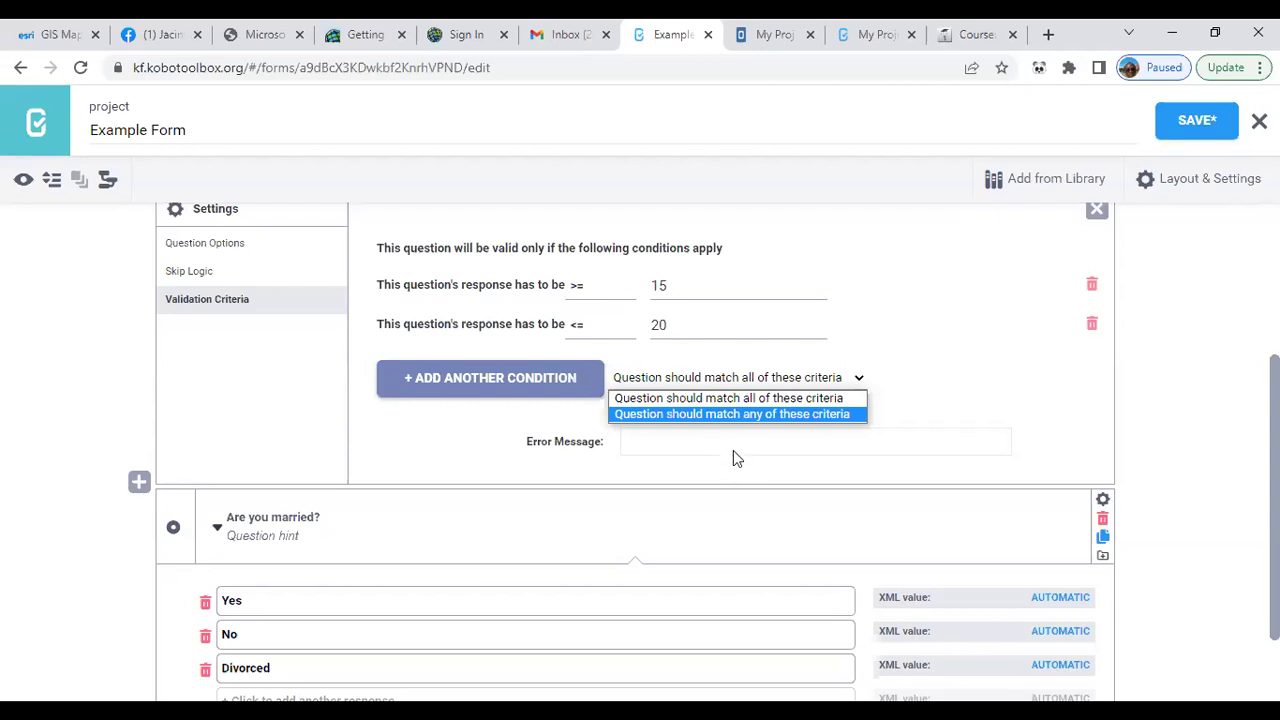
left_click(744, 398)
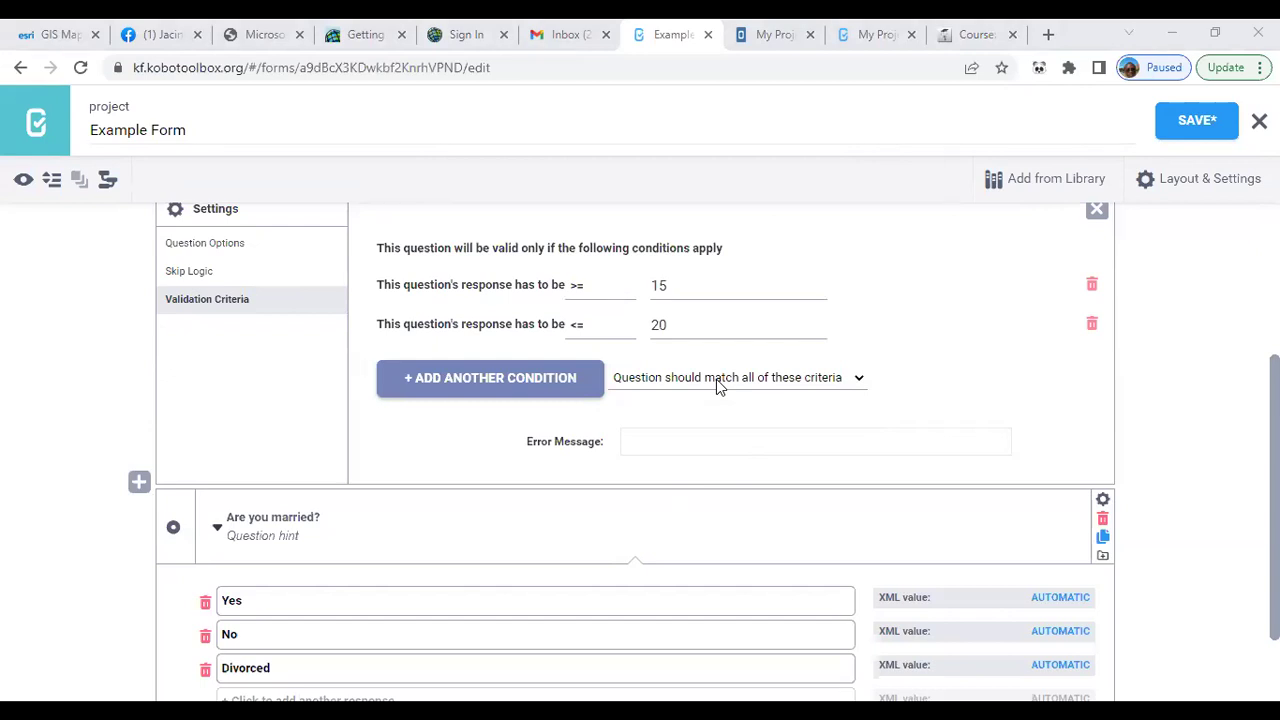
left_click(628, 441)
- Fill the Error Message field with 'Age is not in range- Enter age between 15 and 20'
left_click(652, 443)
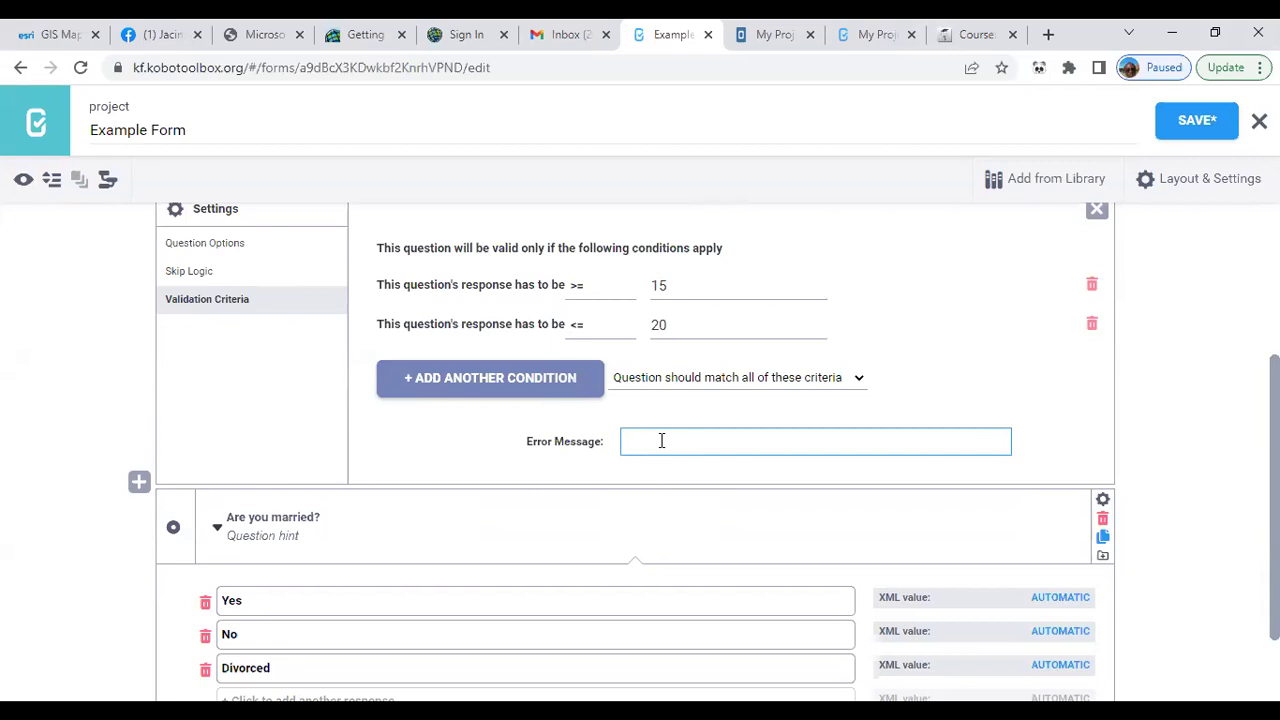
type("Age is not in range")
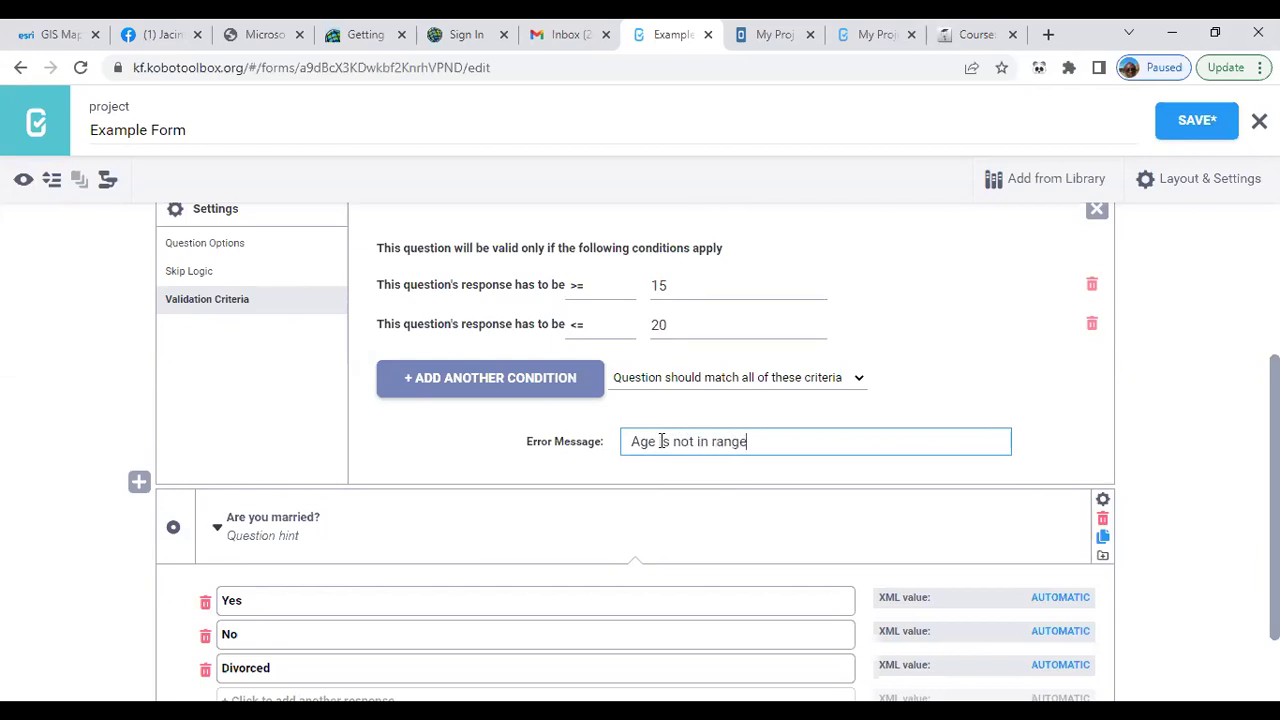
type("- Enter age between 1")
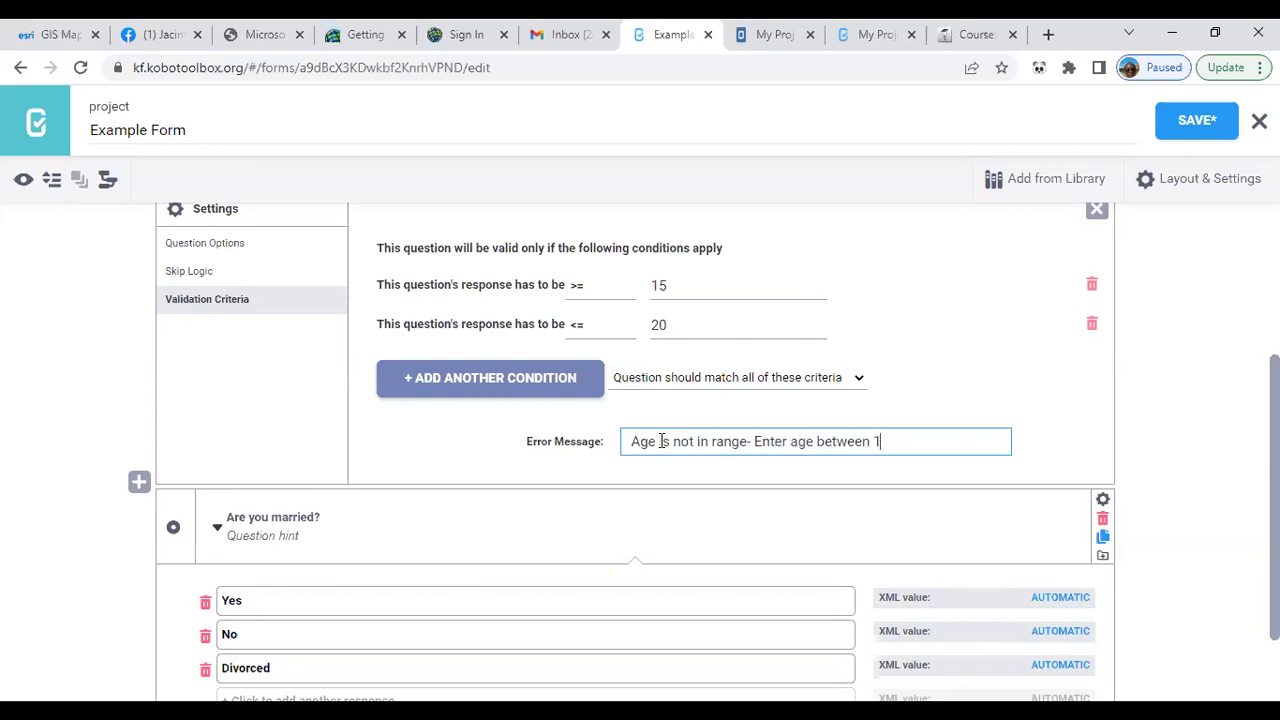
type("5 and 20")
left_click(463, 469)
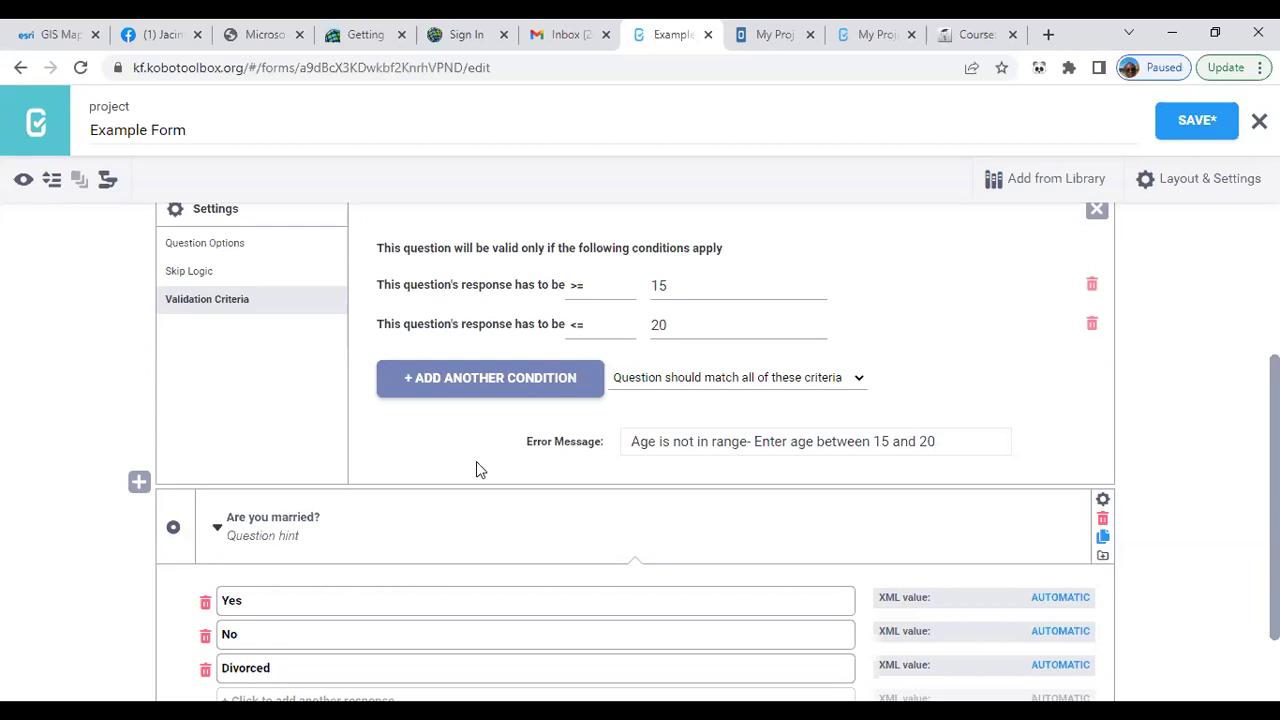
- Save the Example Form and wait for the 'successfully updated' notice
left_click(1195, 138)
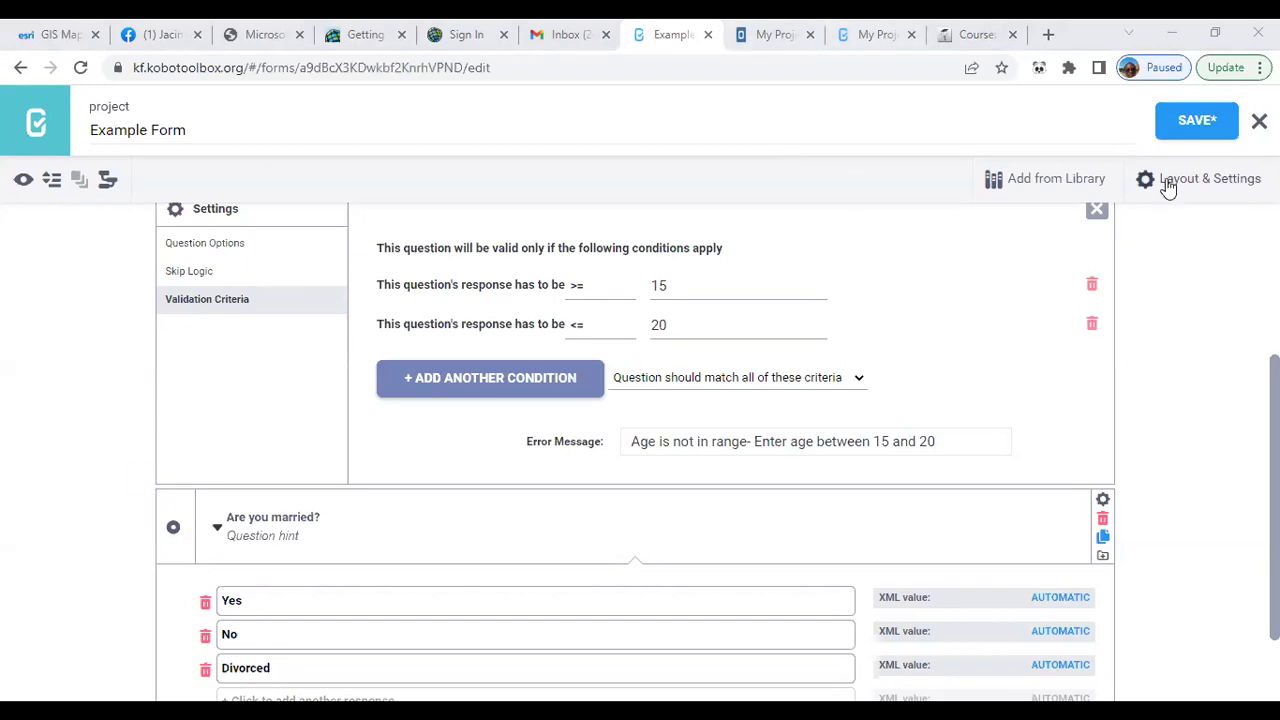
left_click(1197, 130)
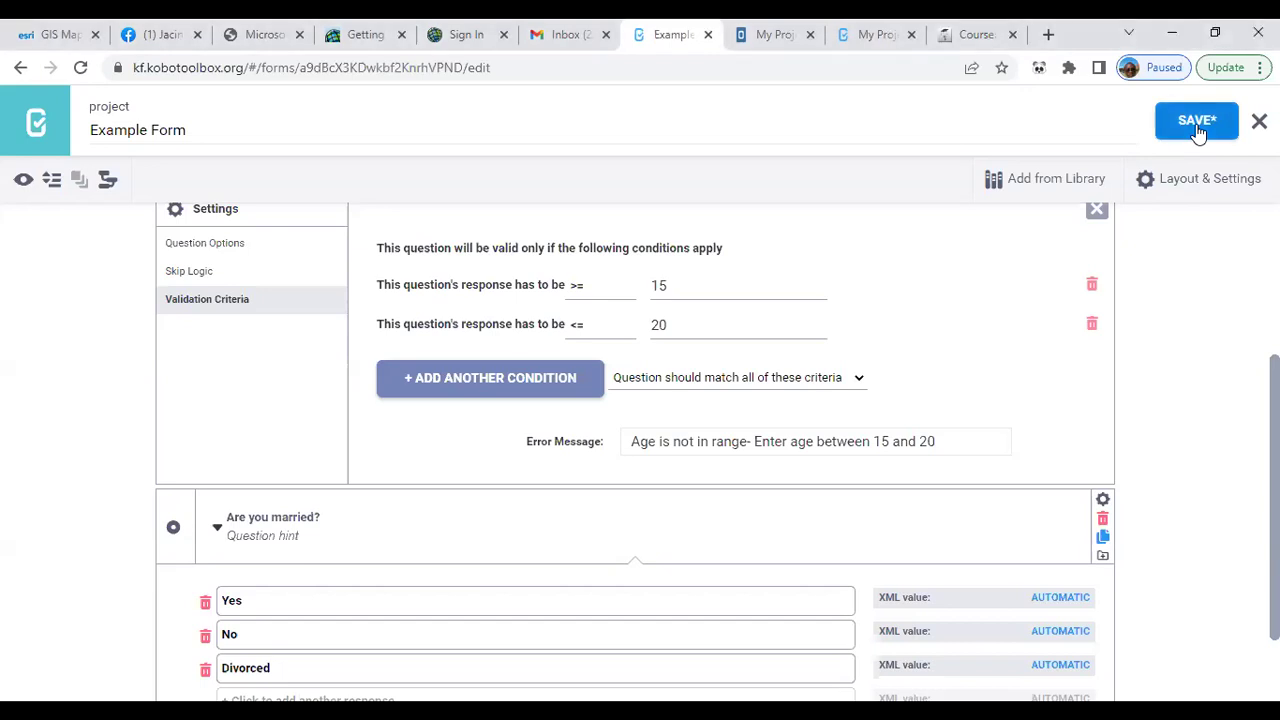
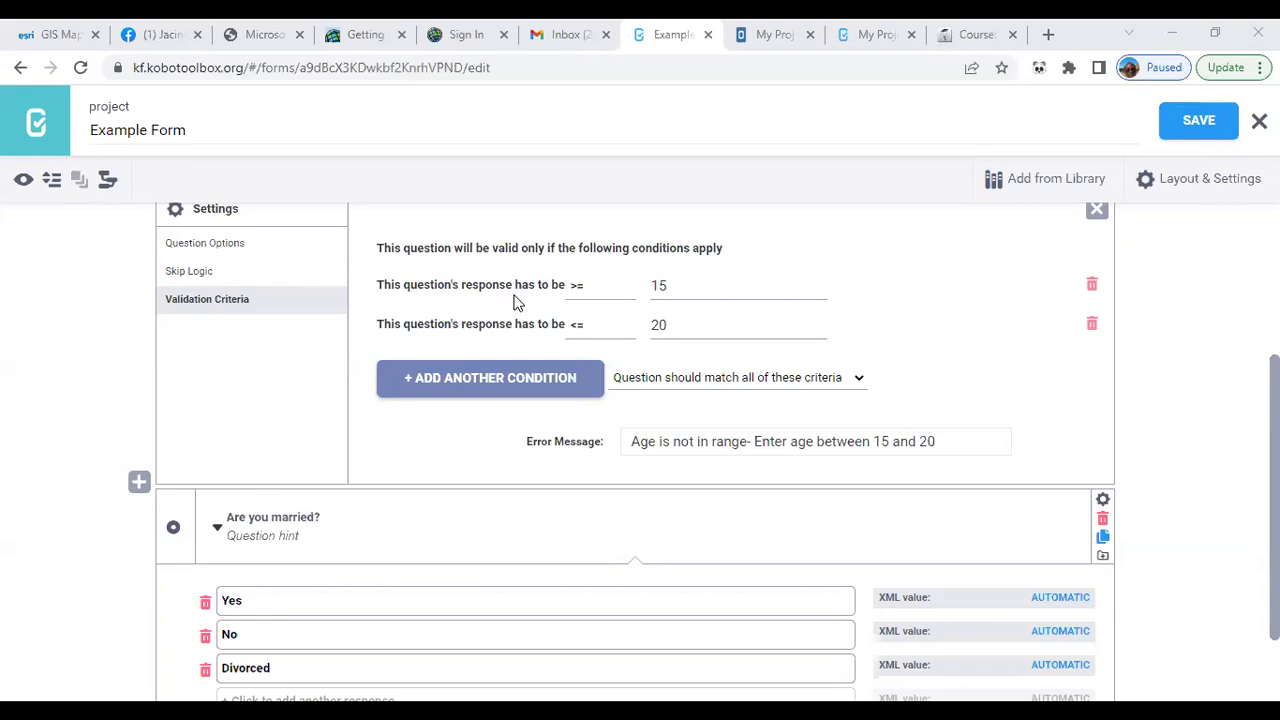
- Close the age question's validation settings and start editing its '(Enter age in years)' hint
scroll(515, 295, "up", 3)
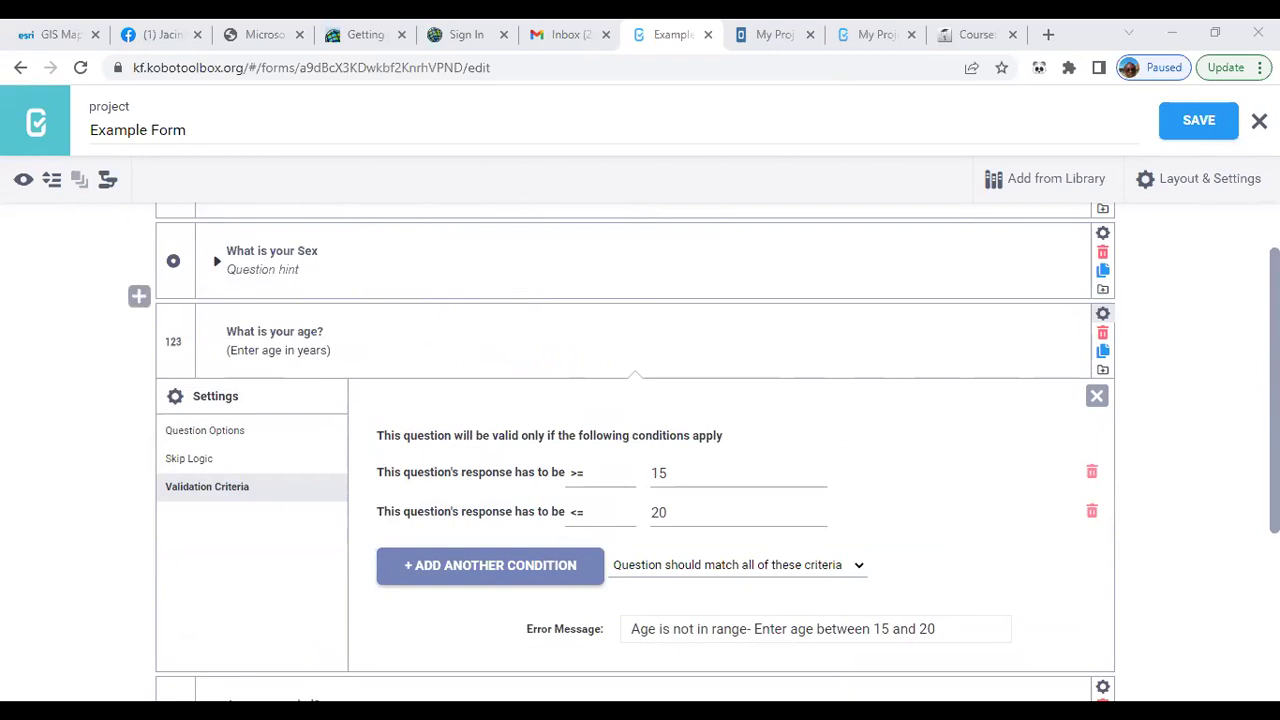
left_click(1097, 399)
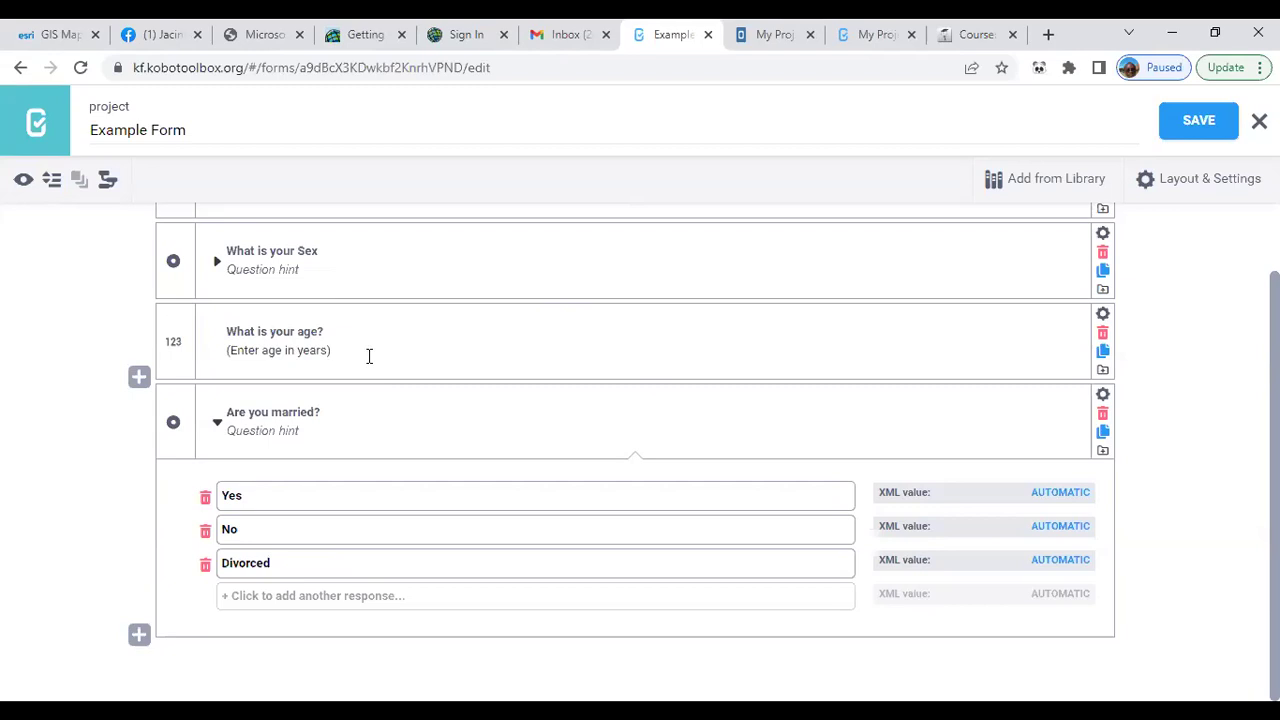
left_click(370, 345)
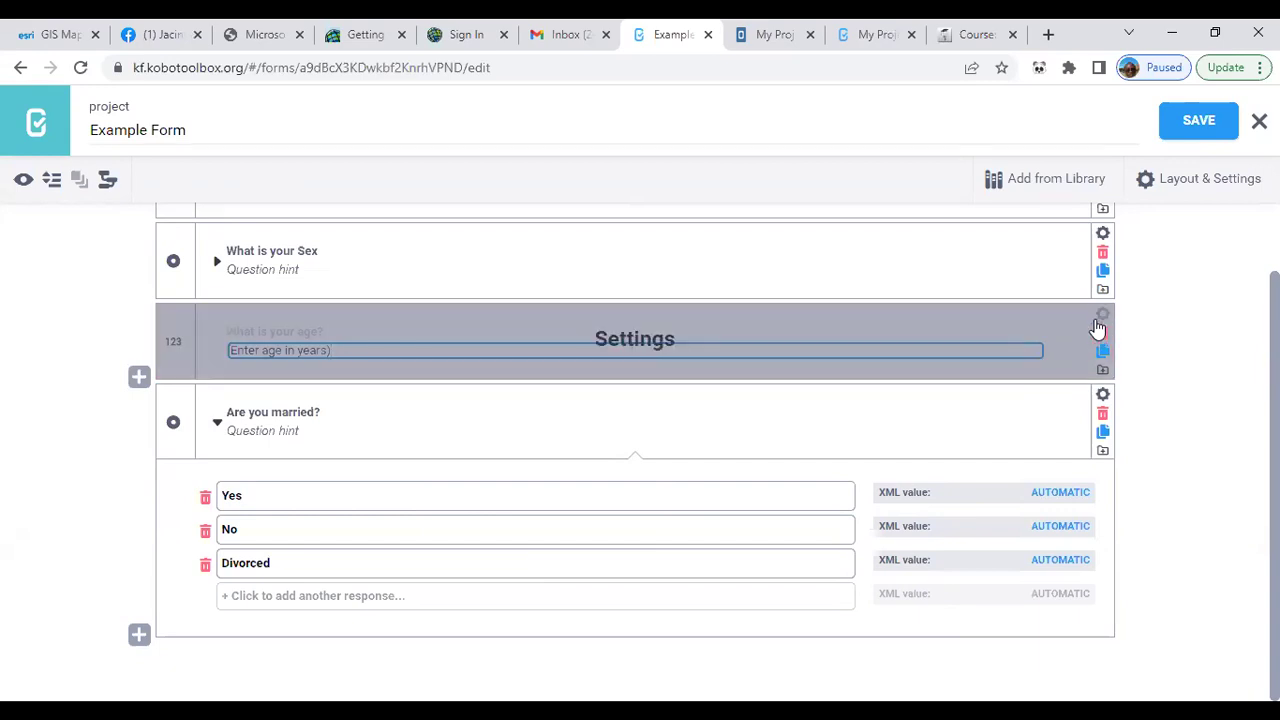
- Reopen the age question's settings to show its 15–20 validation criteria
left_click(1103, 318)
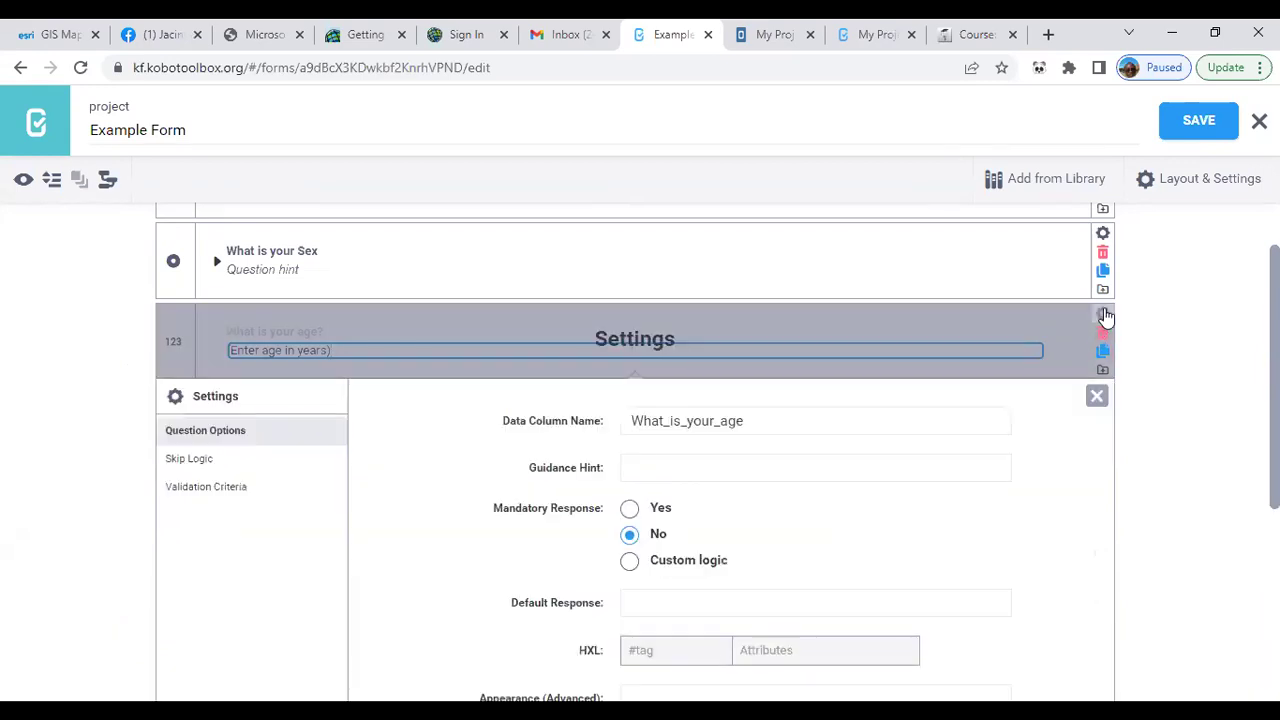
scroll(891, 411, "down", 1)
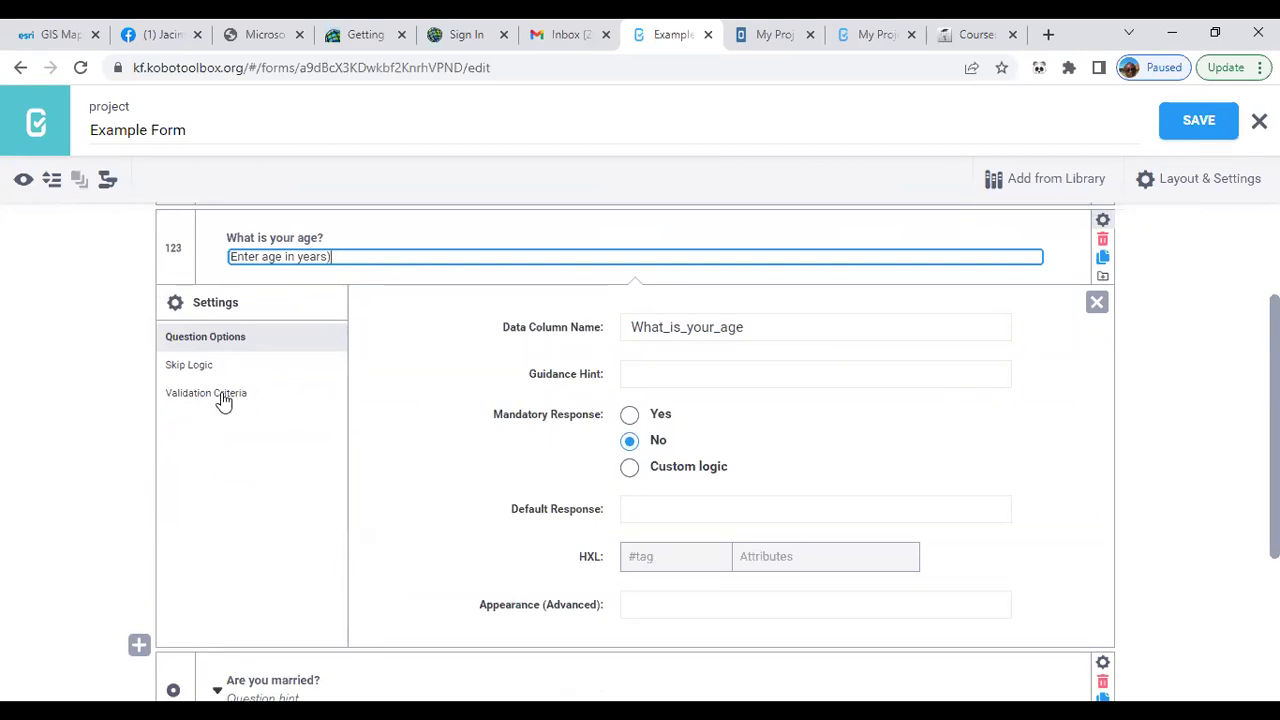
left_click(223, 395)
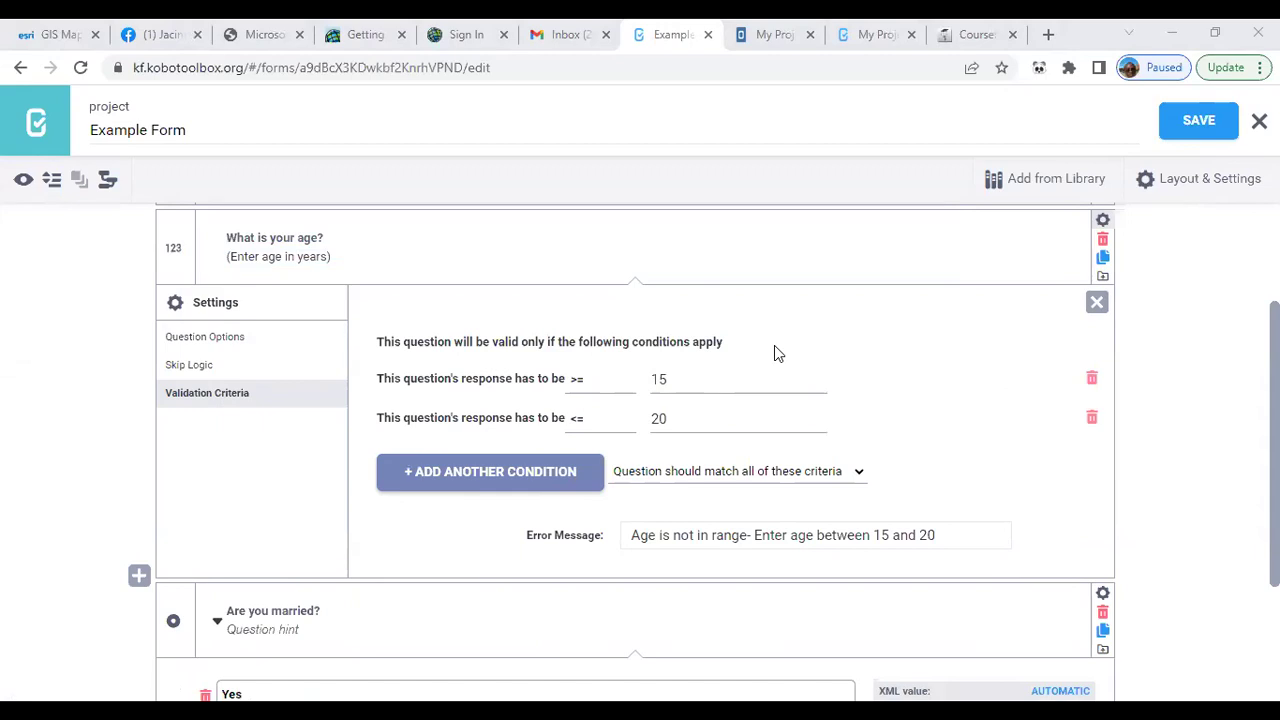
- Replace the age conditions for 15 and 20 with a single '>= 18' rule and save
left_click(1092, 418)
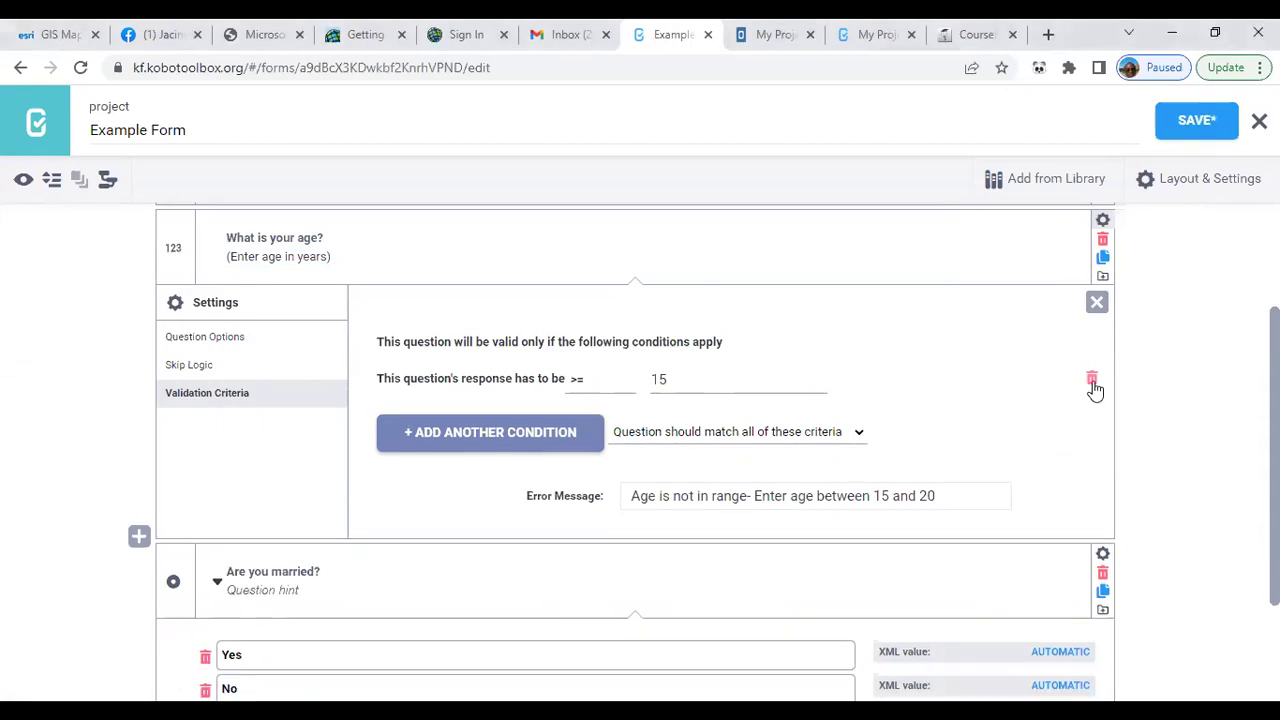
left_click(1092, 381)
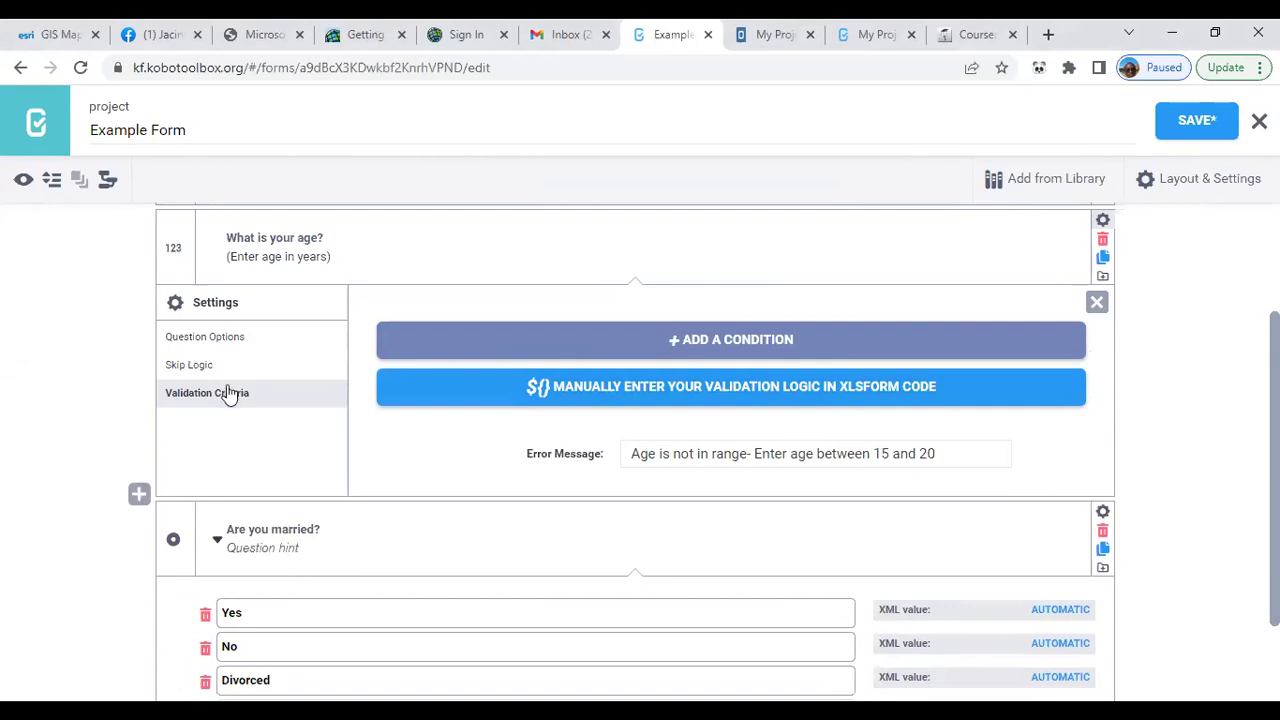
left_click(748, 341)
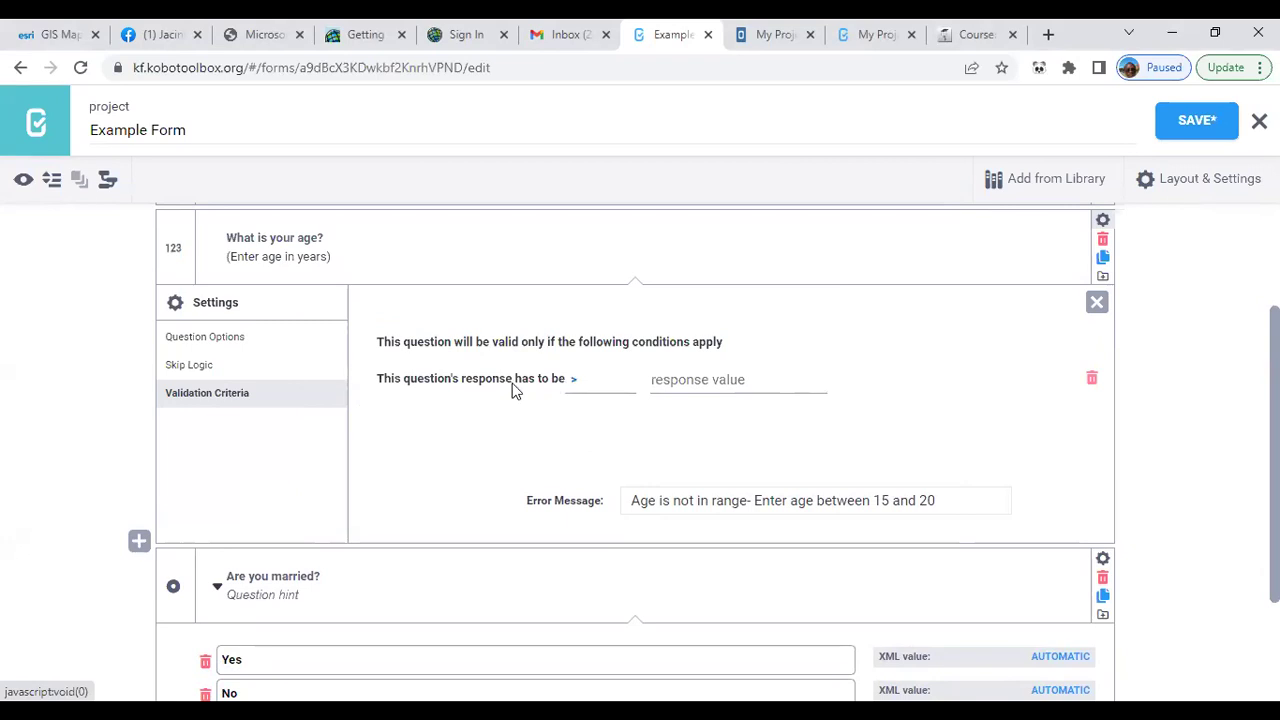
left_click(574, 386)
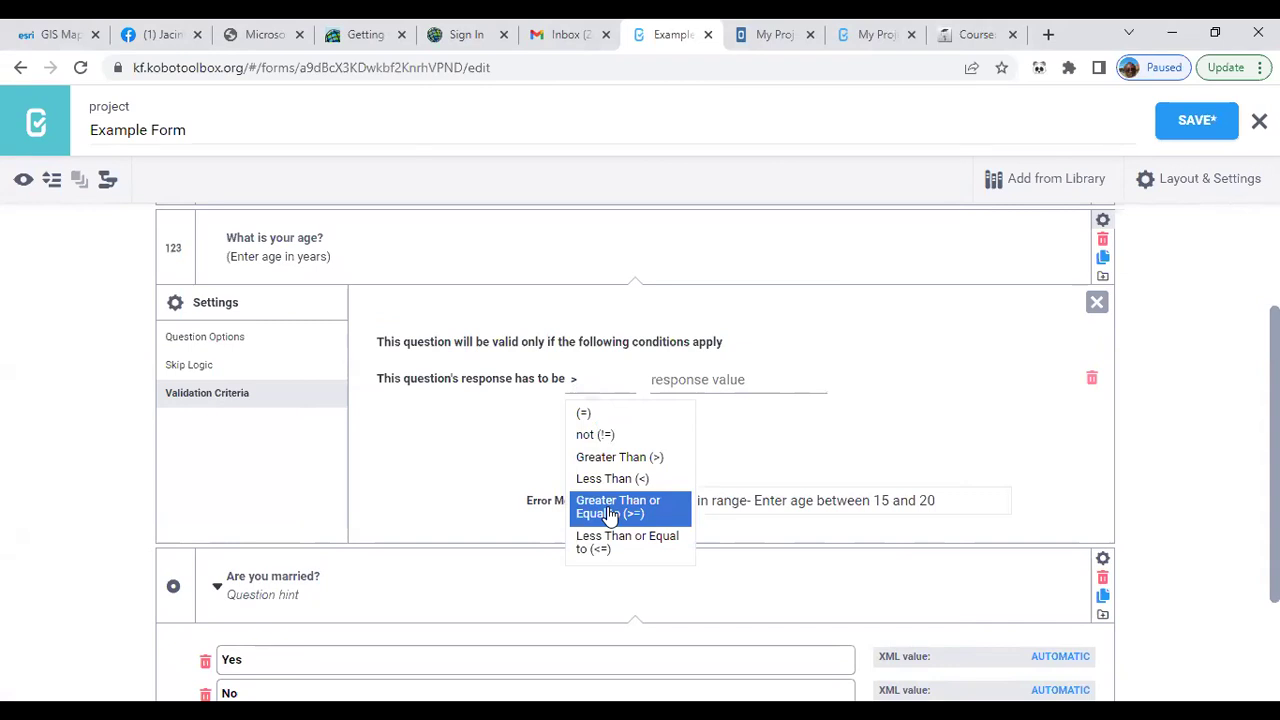
left_click(609, 515)
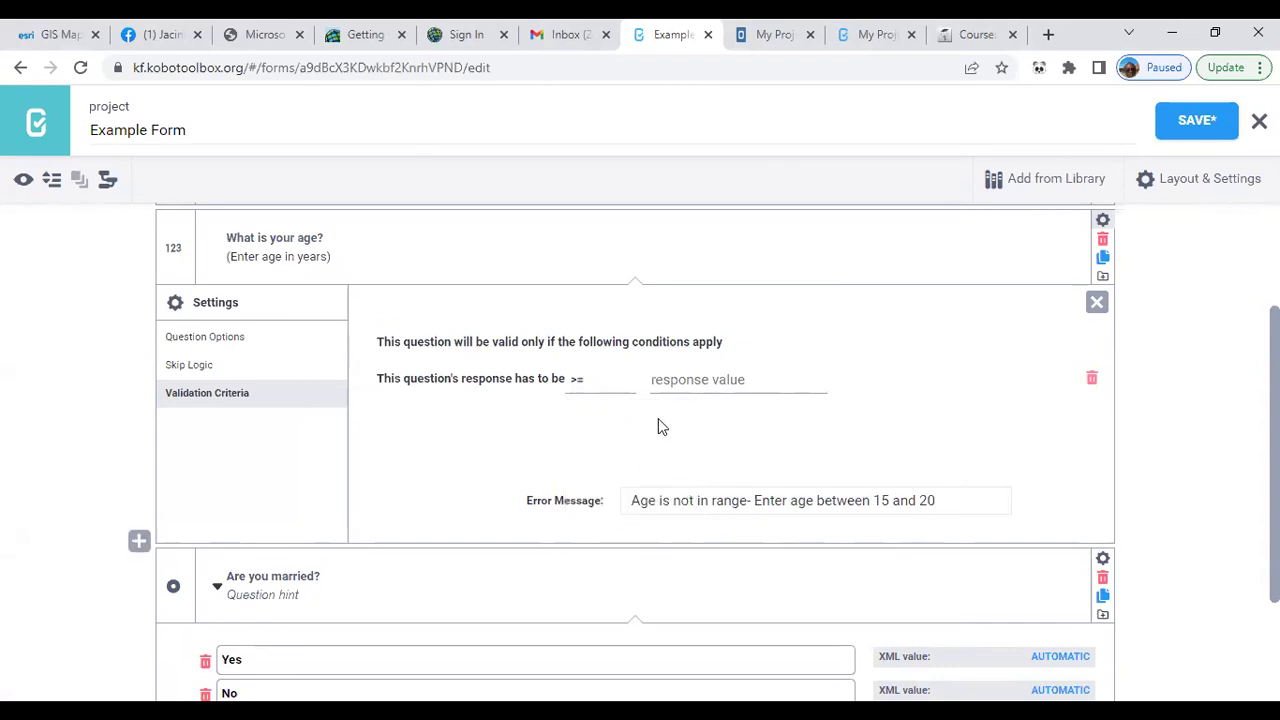
left_click(700, 384)
type("18")
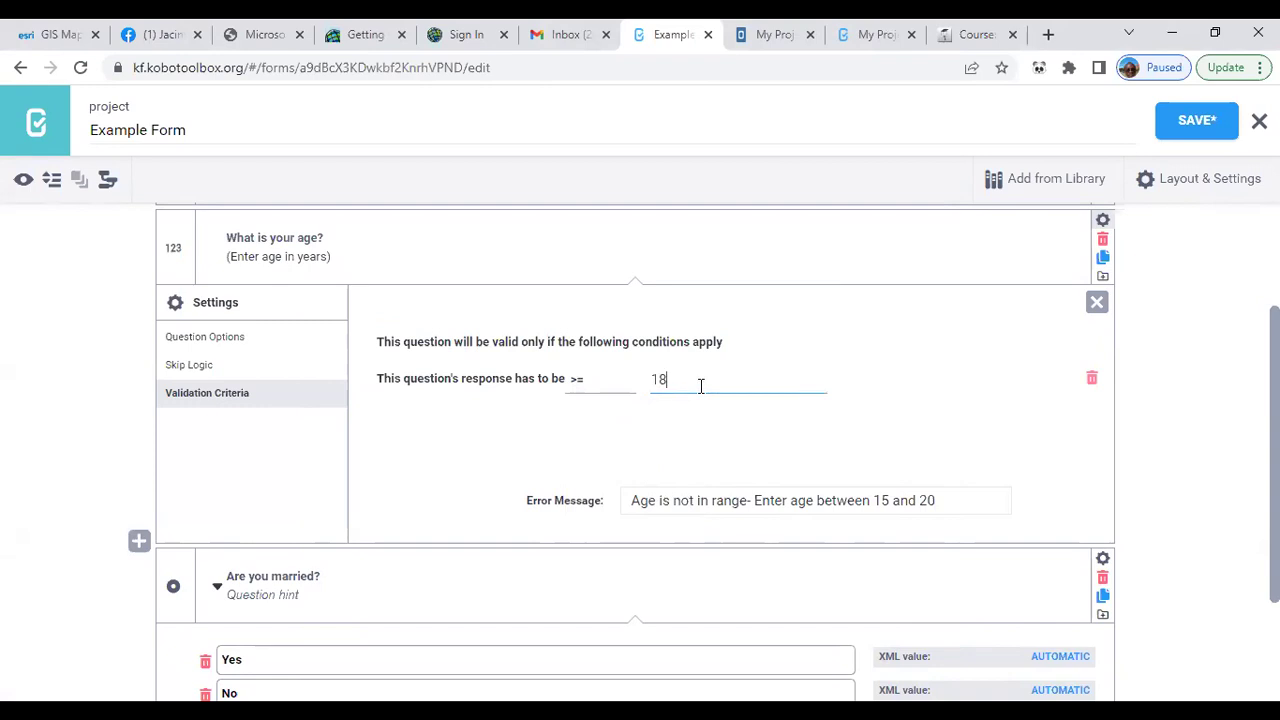
left_click(1193, 131)
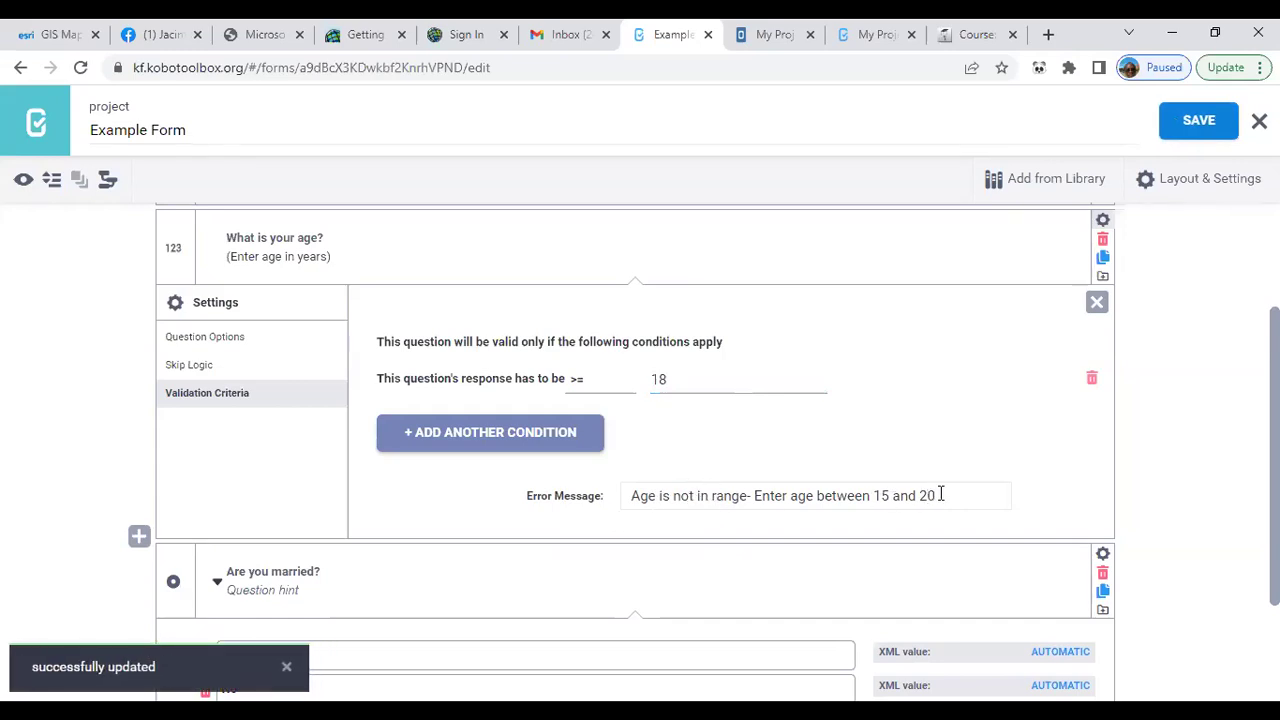
- Change the age error message to 'Age not in range- Enter age 18 or above' and save
left_click_drag(940, 494, 566, 500)
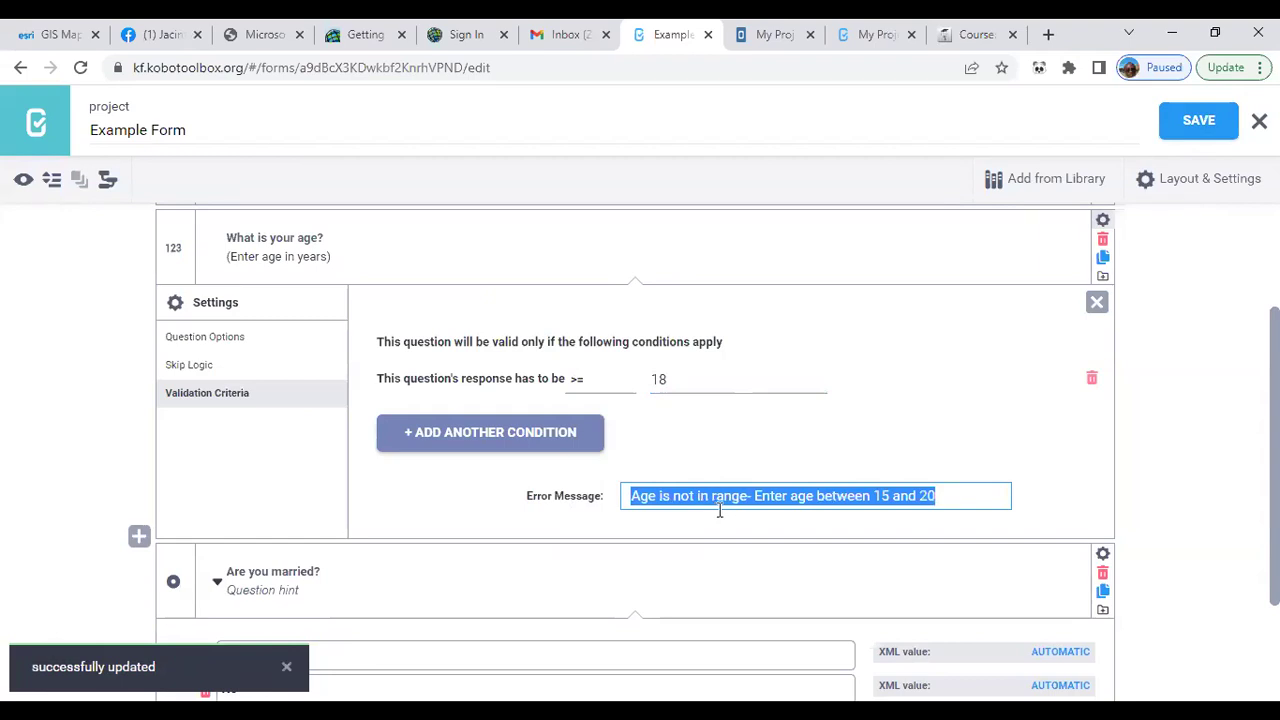
type("Age")
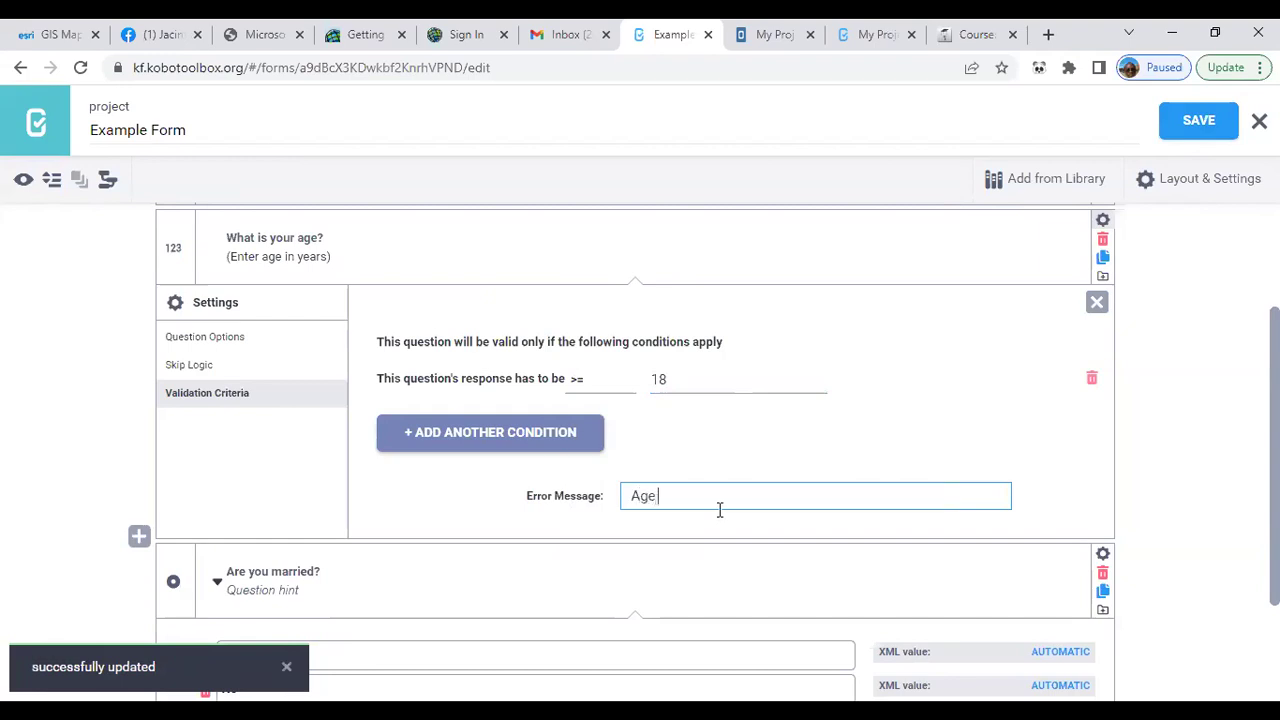
type(" not")
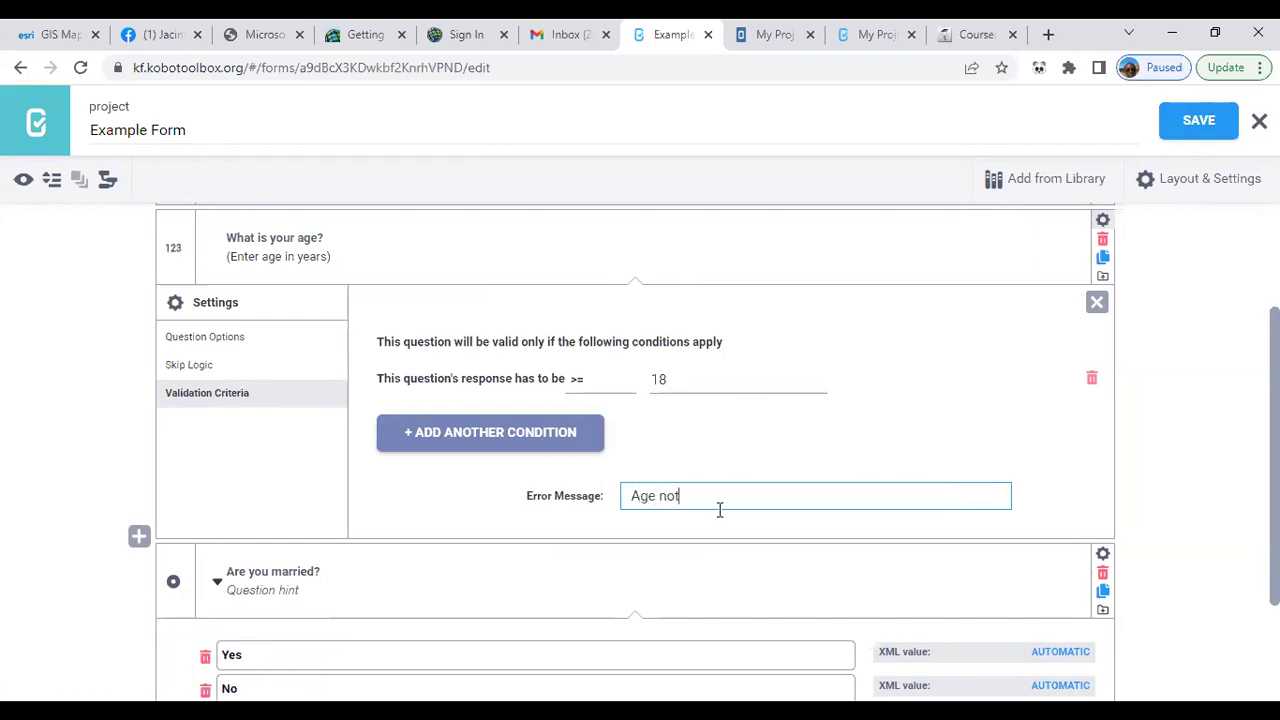
type("  in range- Enter age 18 ")
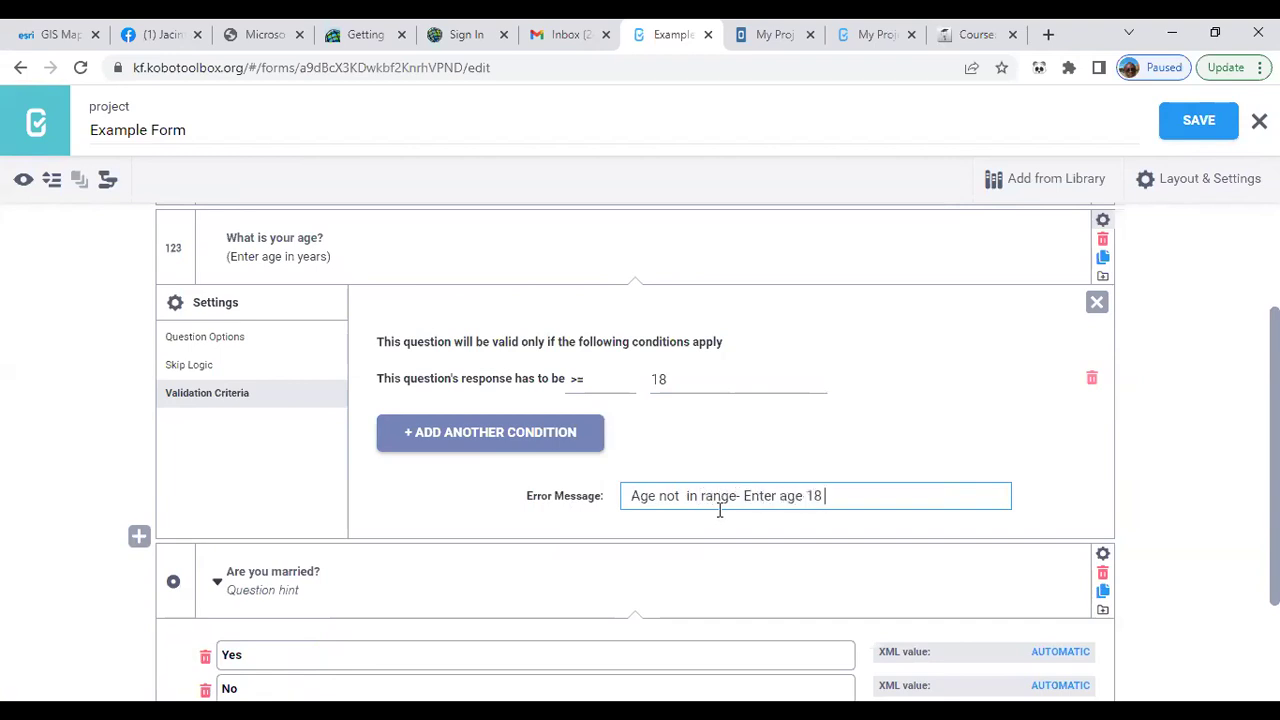
type("or above")
left_click(1204, 132)
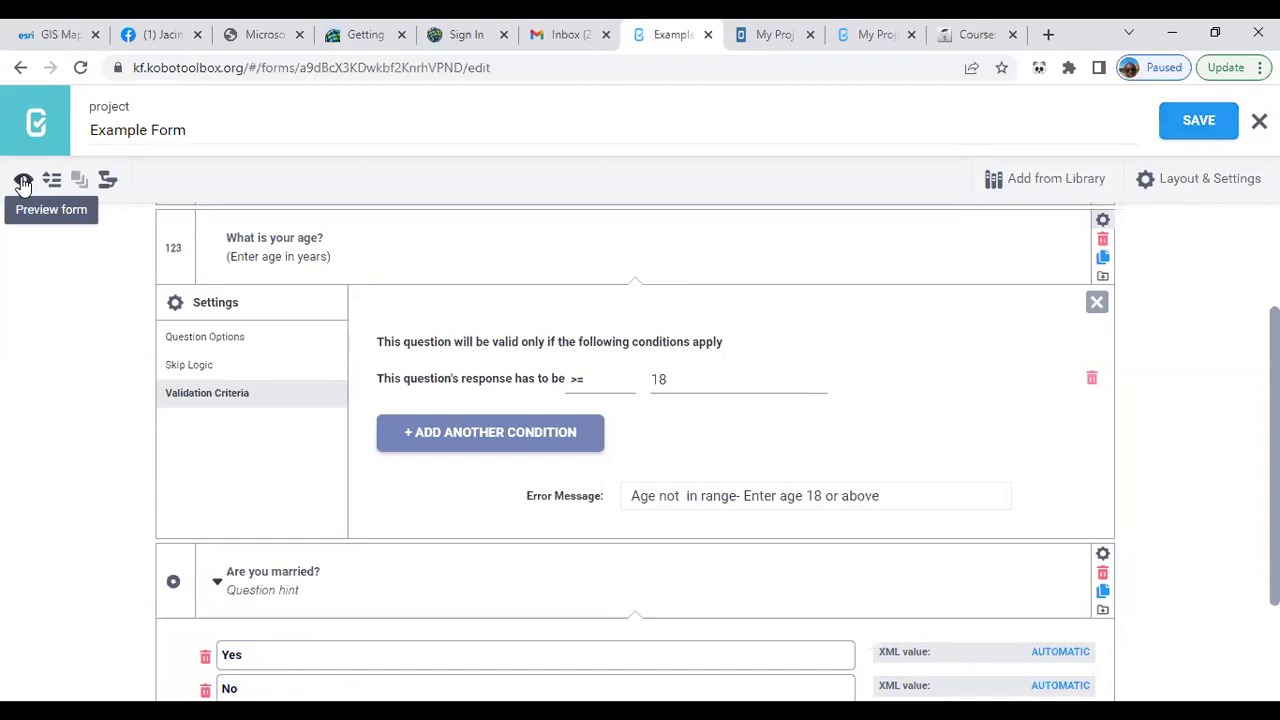
- Preview the form, entering a respondent name and choosing Male for sex
left_click(23, 184)
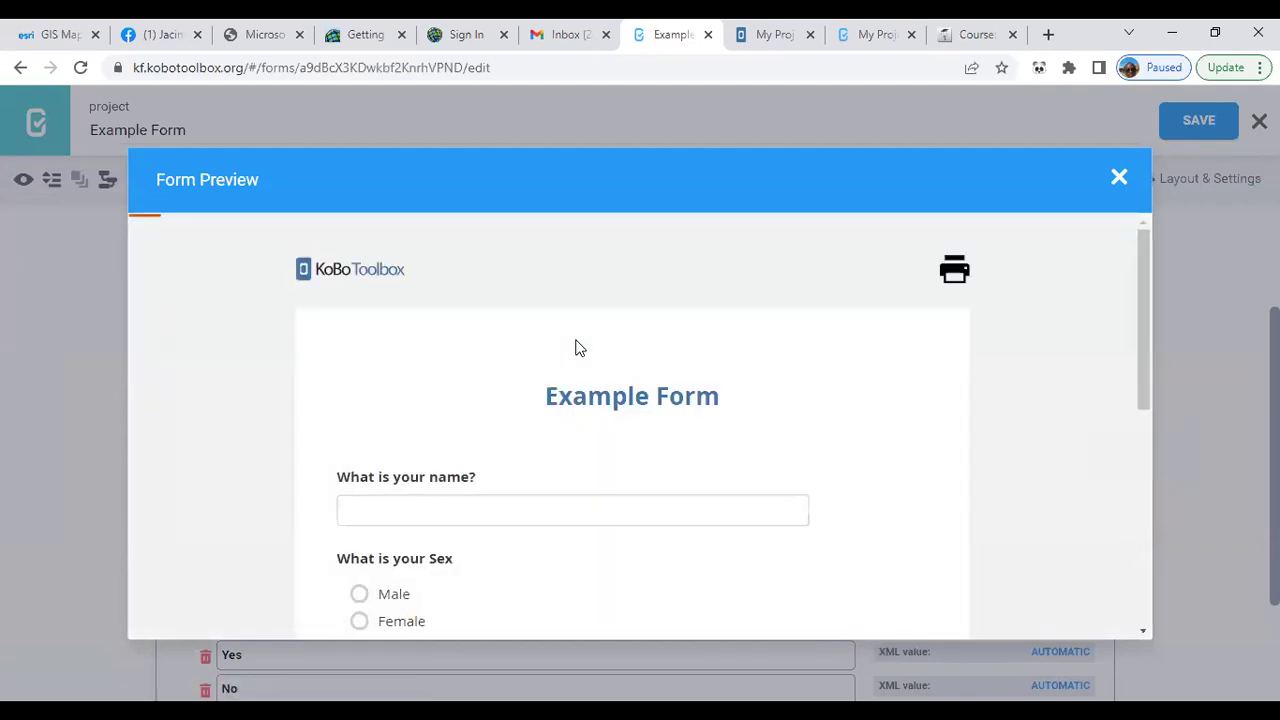
scroll(576, 347, "down", 2)
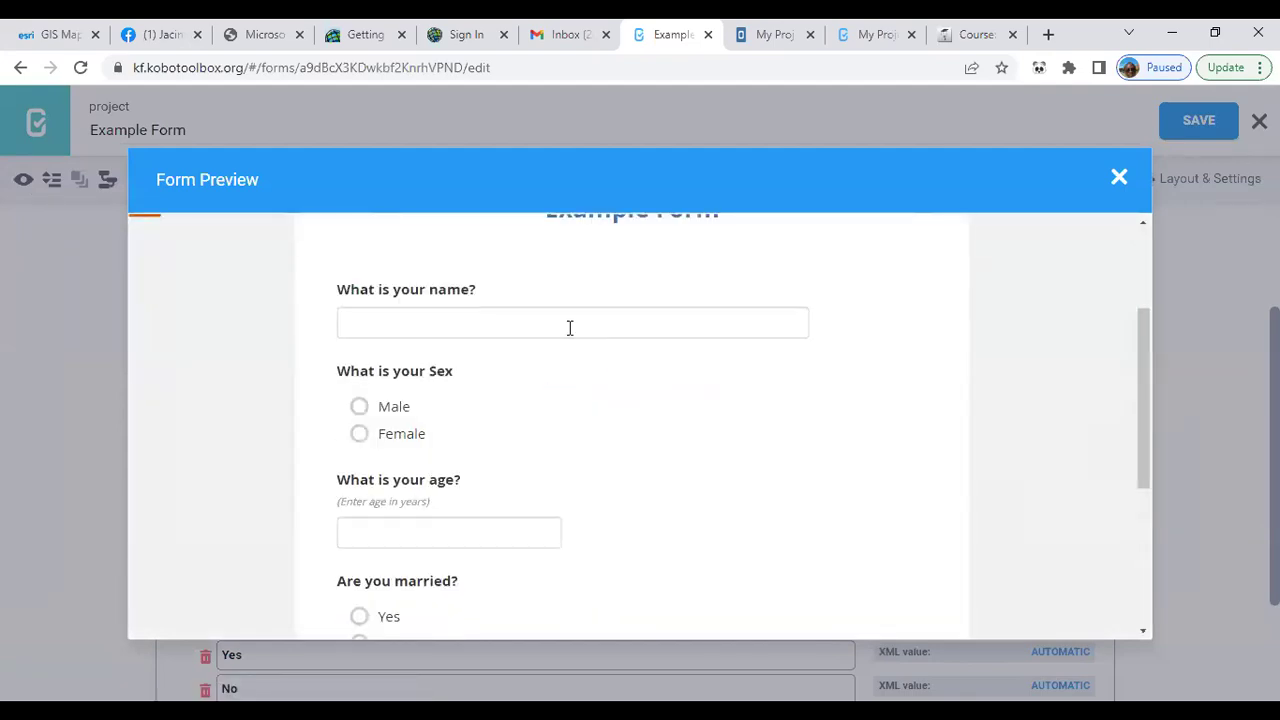
left_click(570, 326)
type("Conrad")
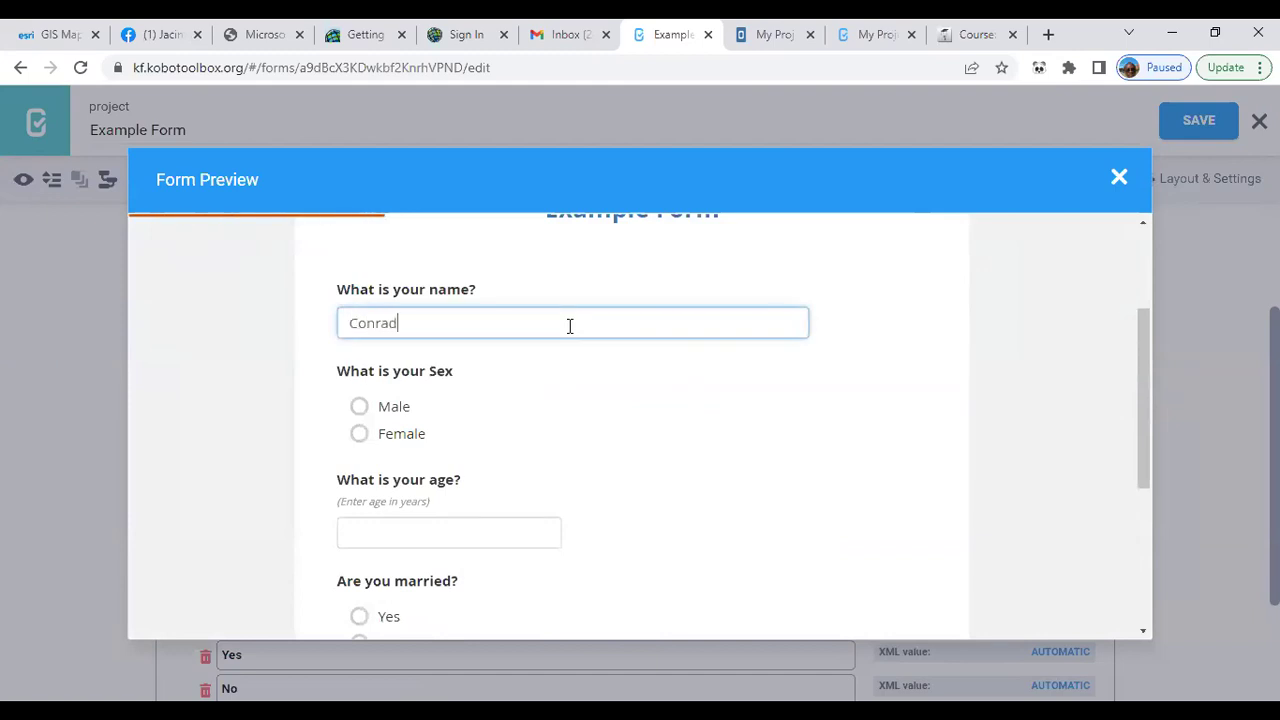
left_click(358, 406)
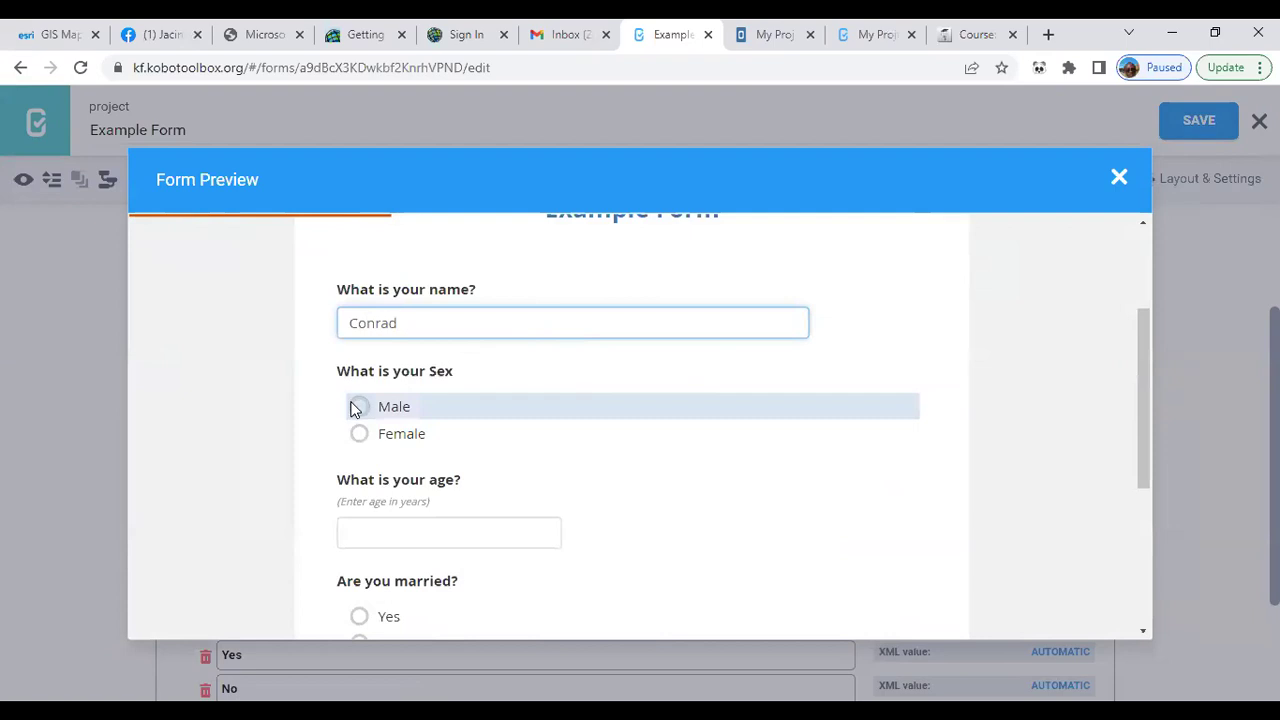
scroll(441, 402, "down", 2)
- Enter age 44 in the preview and confirm the form passes validation
left_click(446, 346)
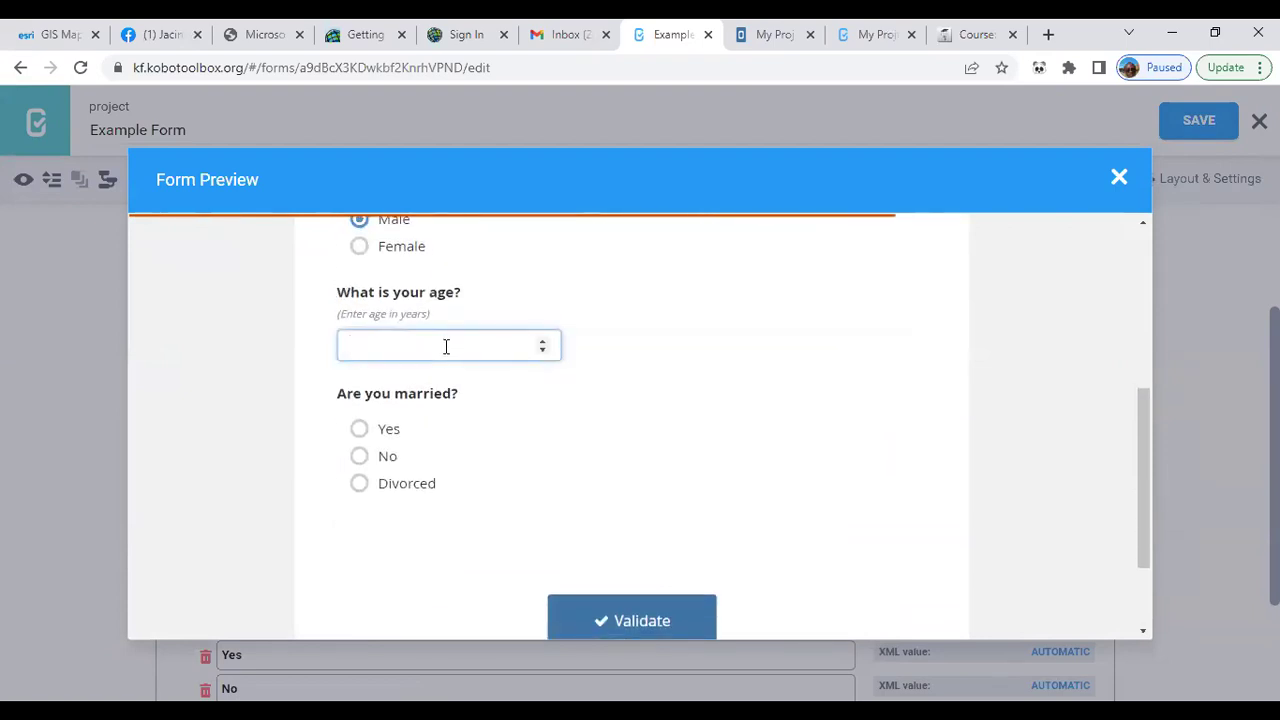
type("44")
left_click(330, 390)
left_click(412, 350)
left_click(613, 621)
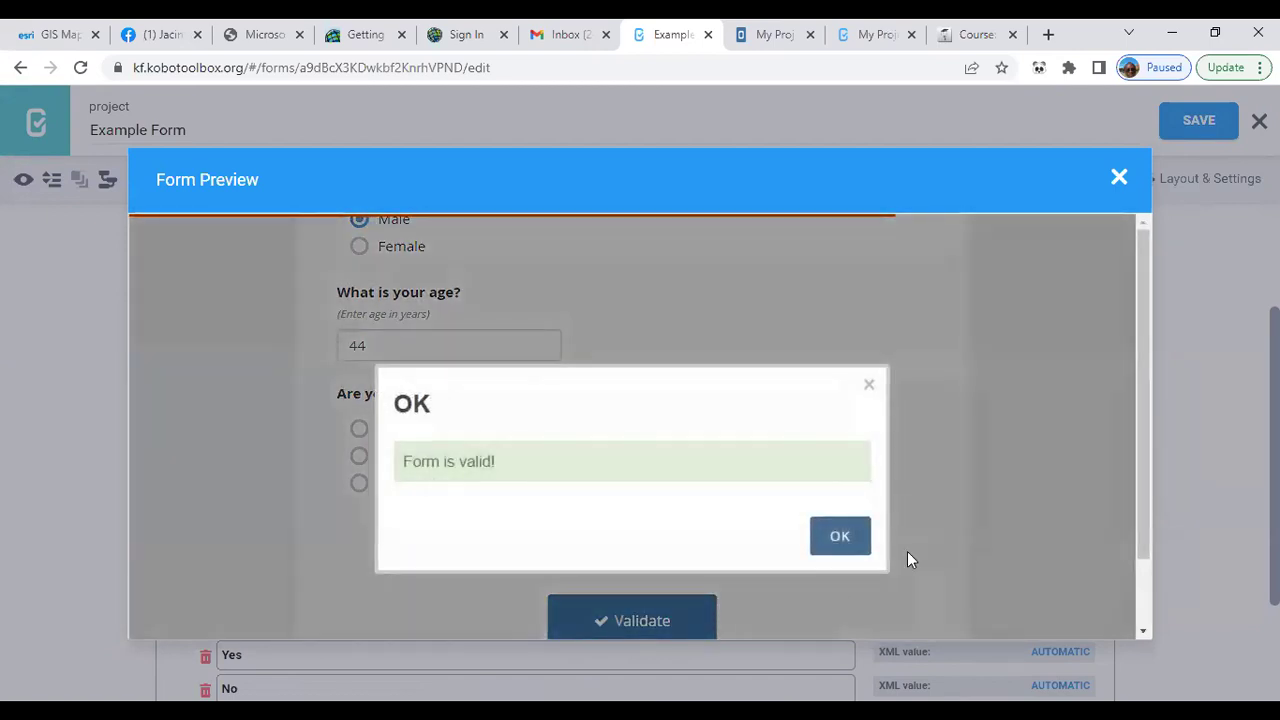
left_click(838, 538)
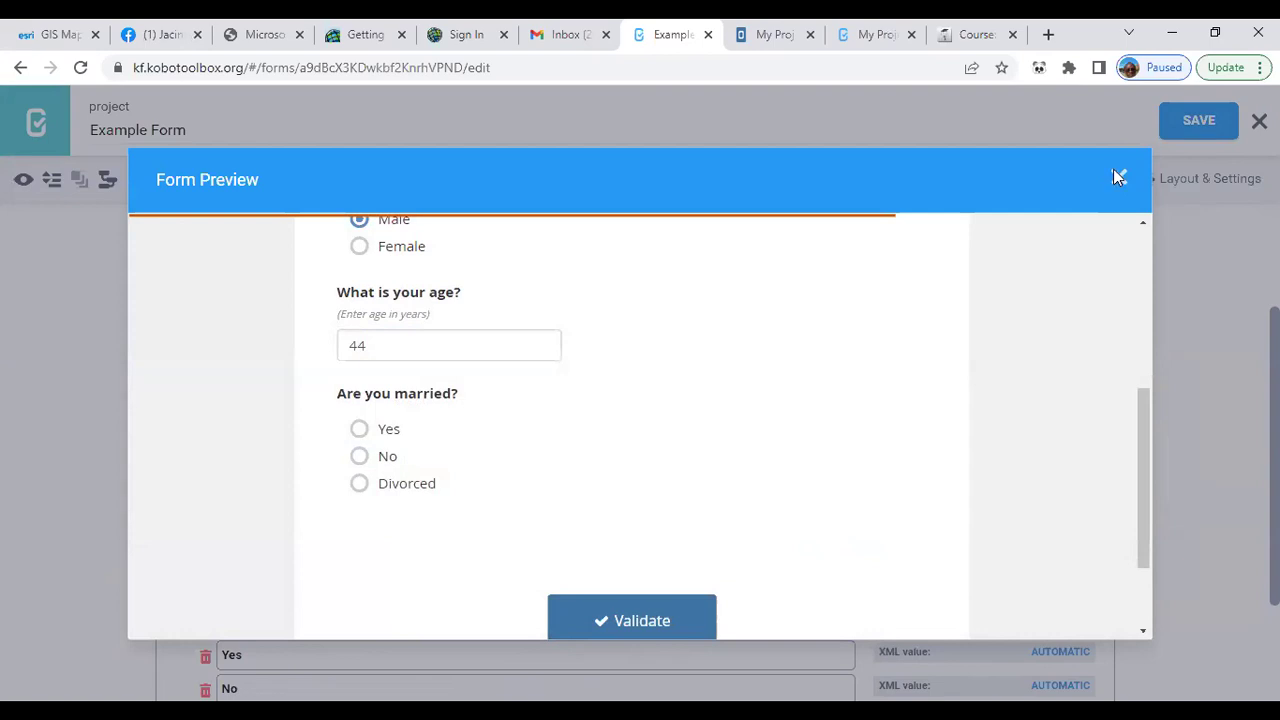
- Change the age answer to 2 to trigger the range error, then close the preview
double_click(354, 346)
type("2")
left_click(298, 372)
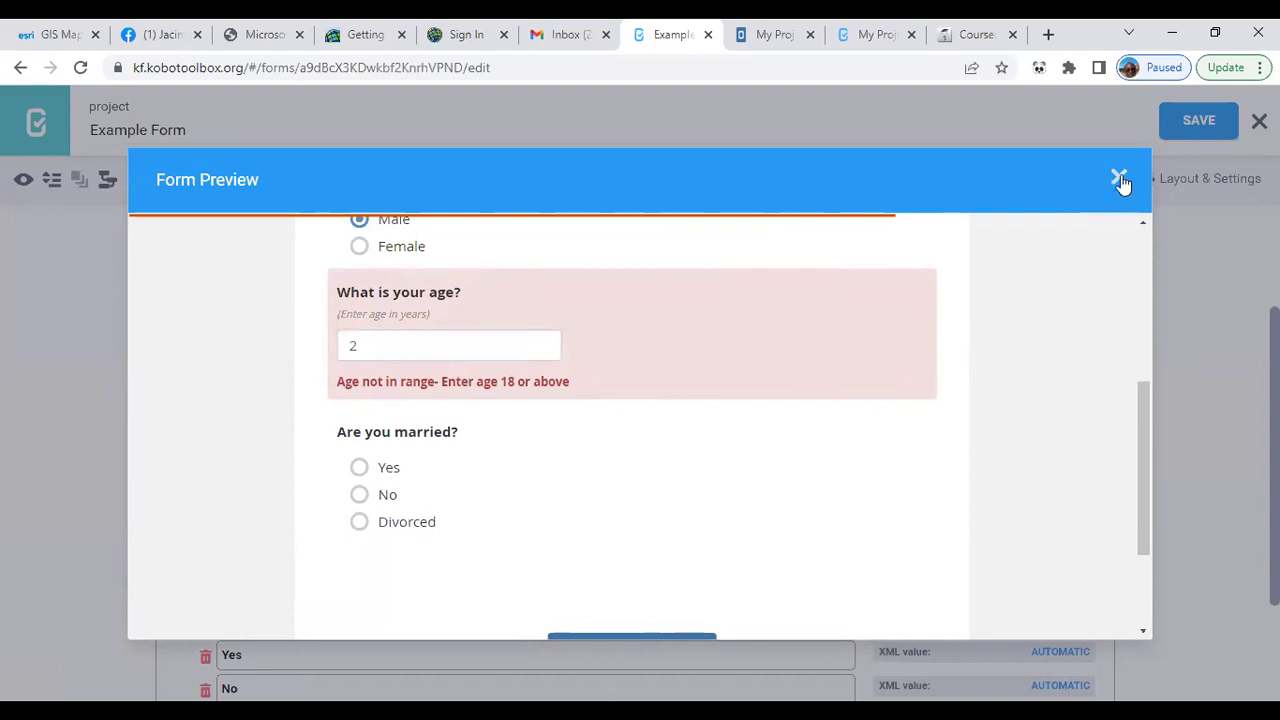
left_click(1119, 179)
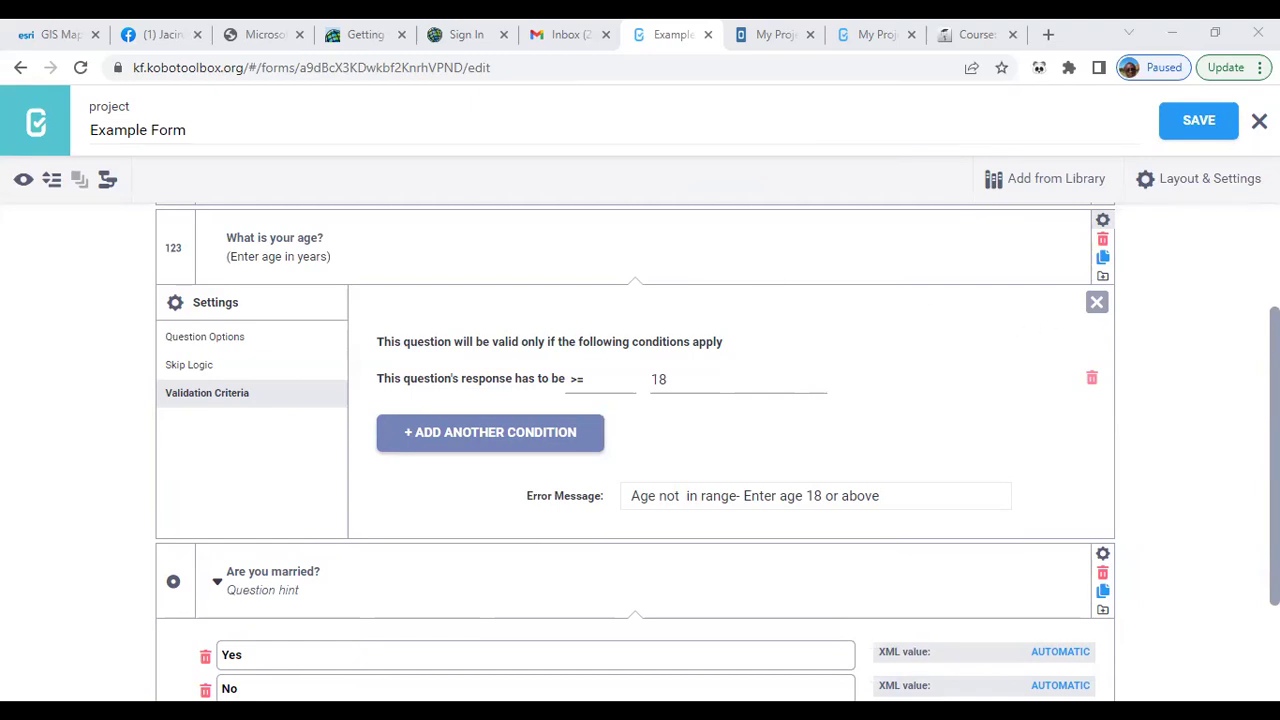
scroll(1195, 305, "up", 1)
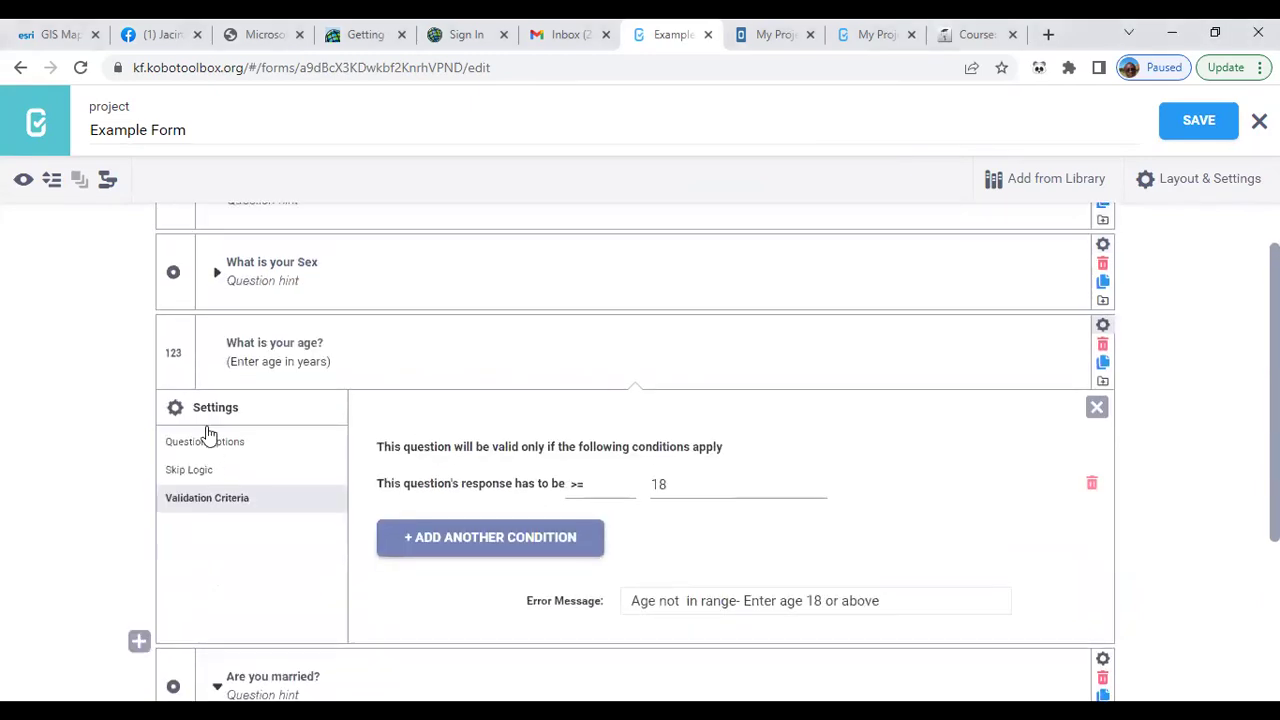
- Insert a new question 'What is your age range?' below the age question
left_click(1097, 407)
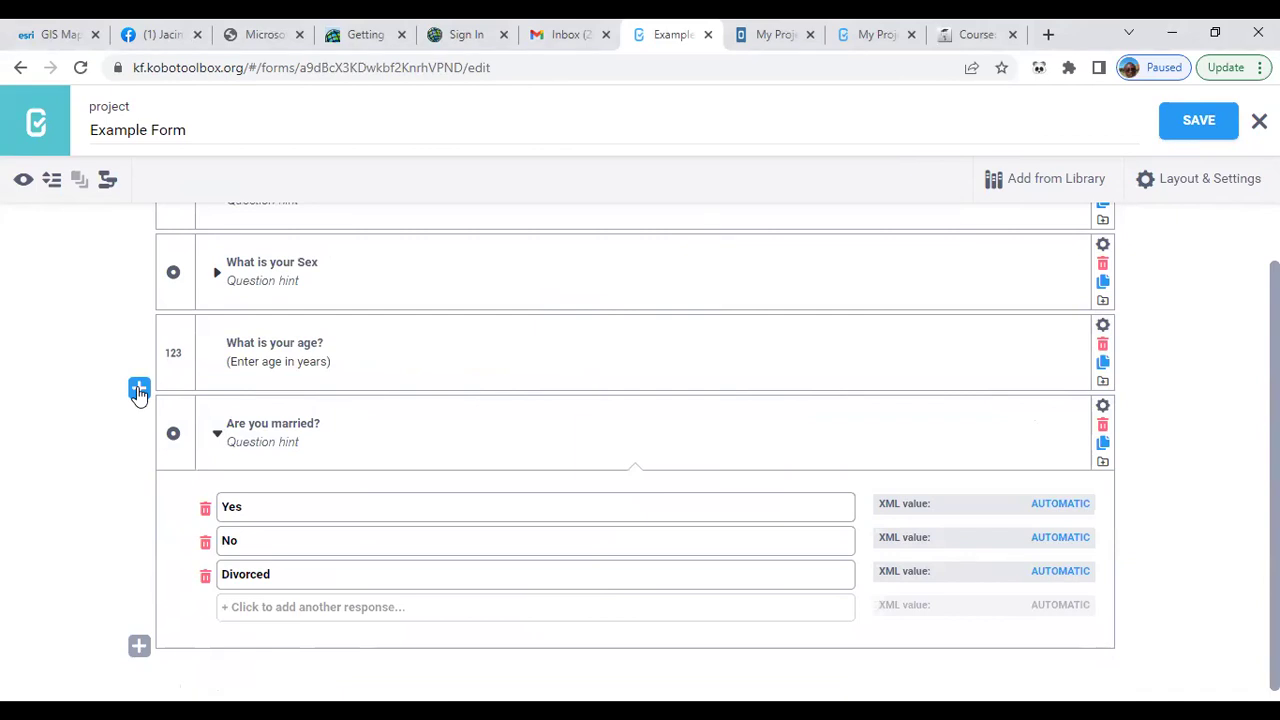
left_click(139, 388)
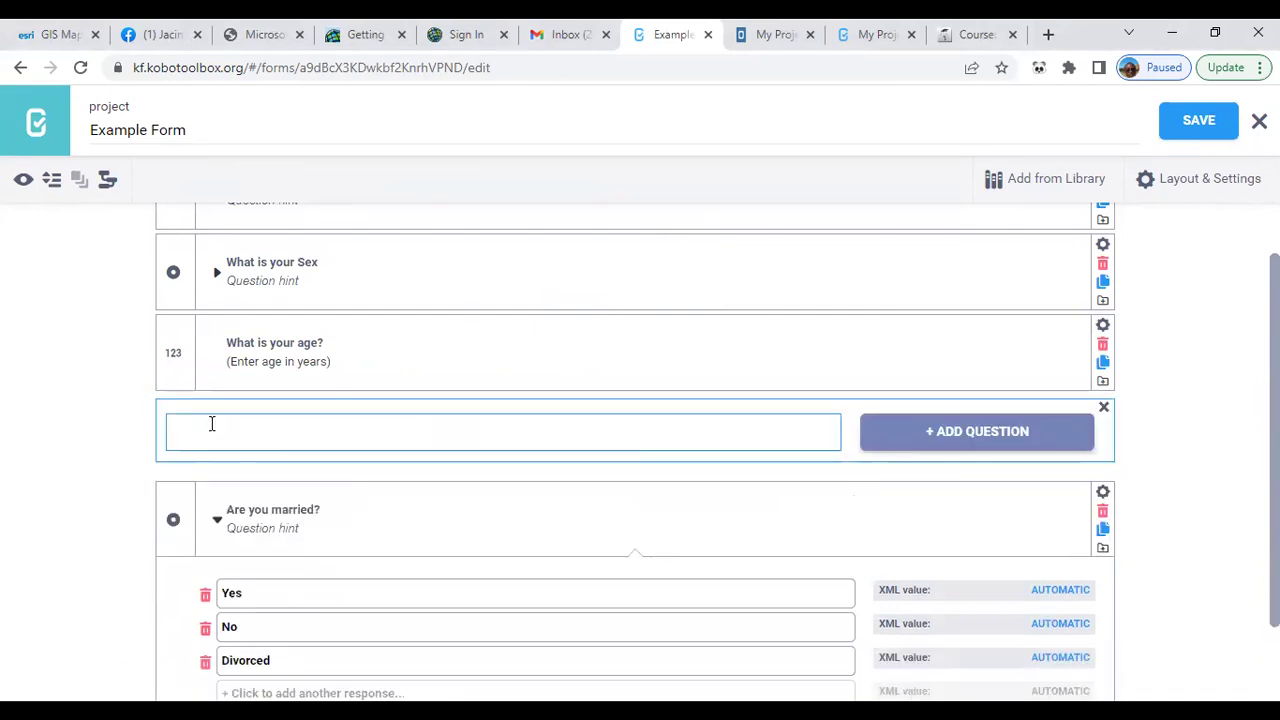
type("What is your age range")
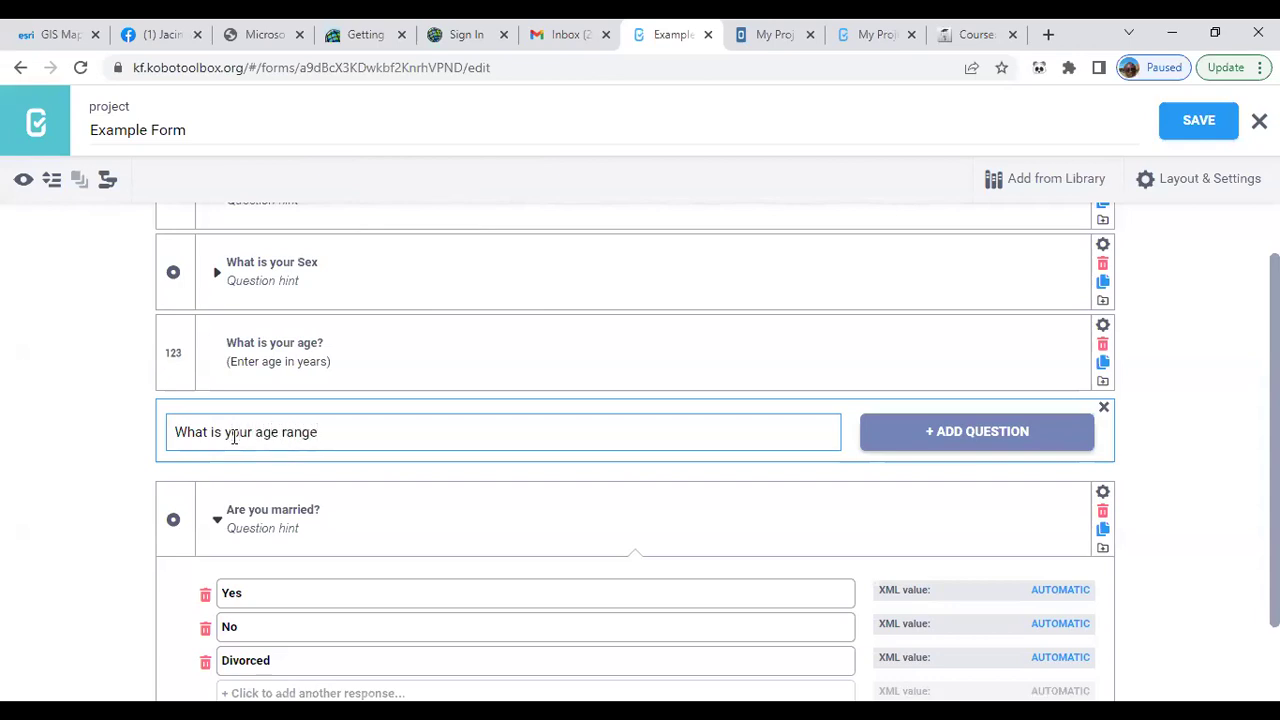
type("?")
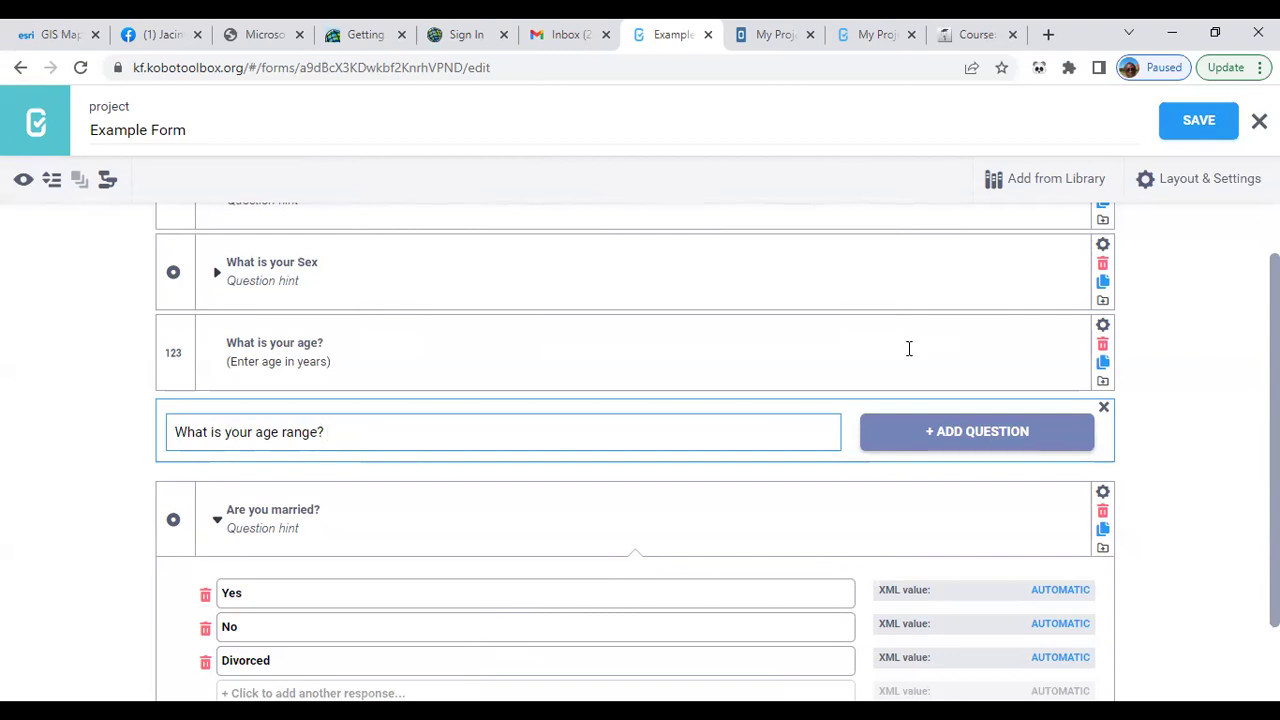
left_click(1010, 431)
scroll(1006, 428, "down", 2)
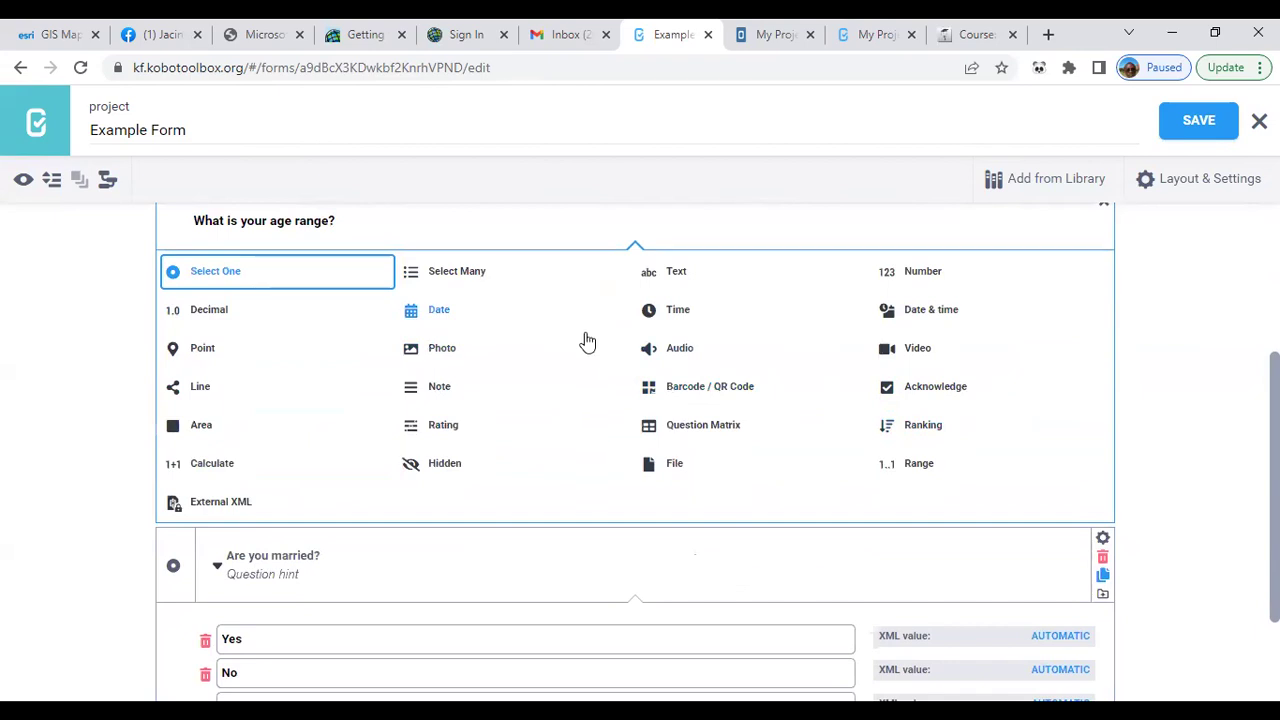
- Make the age range question Select One with answers 15-20, 21-25 and 26-30
left_click(242, 280)
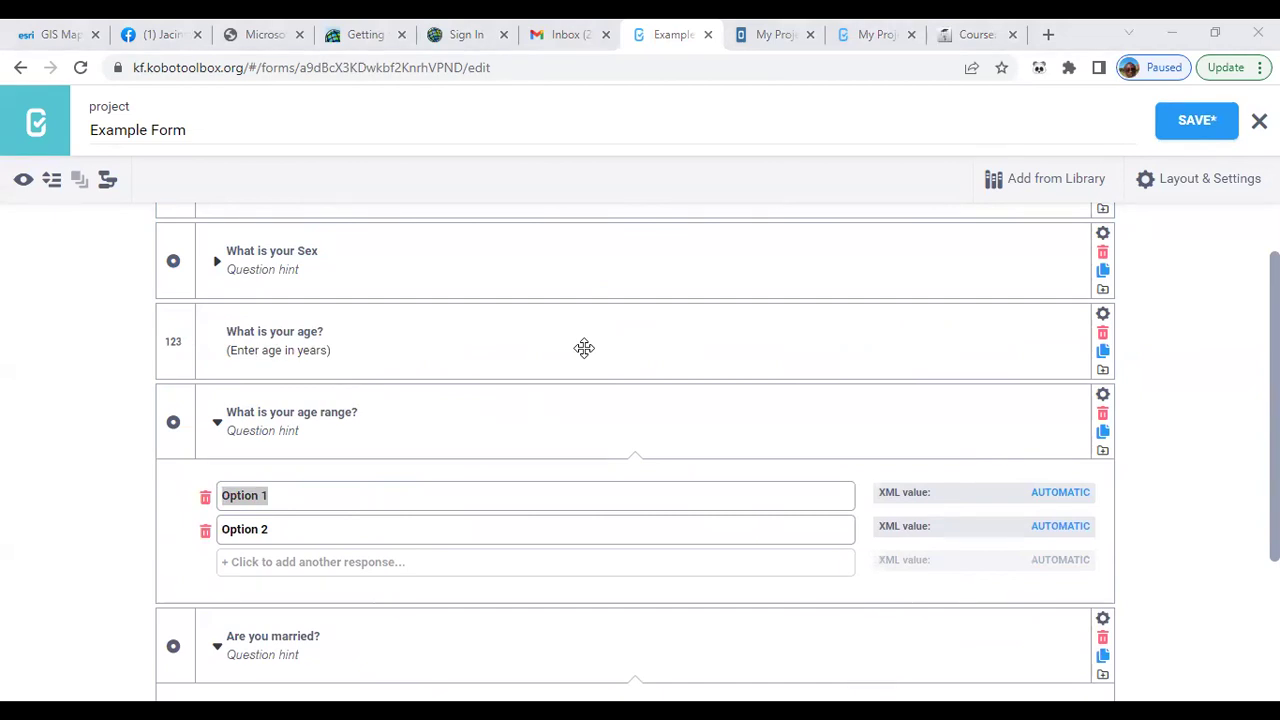
left_click(299, 502)
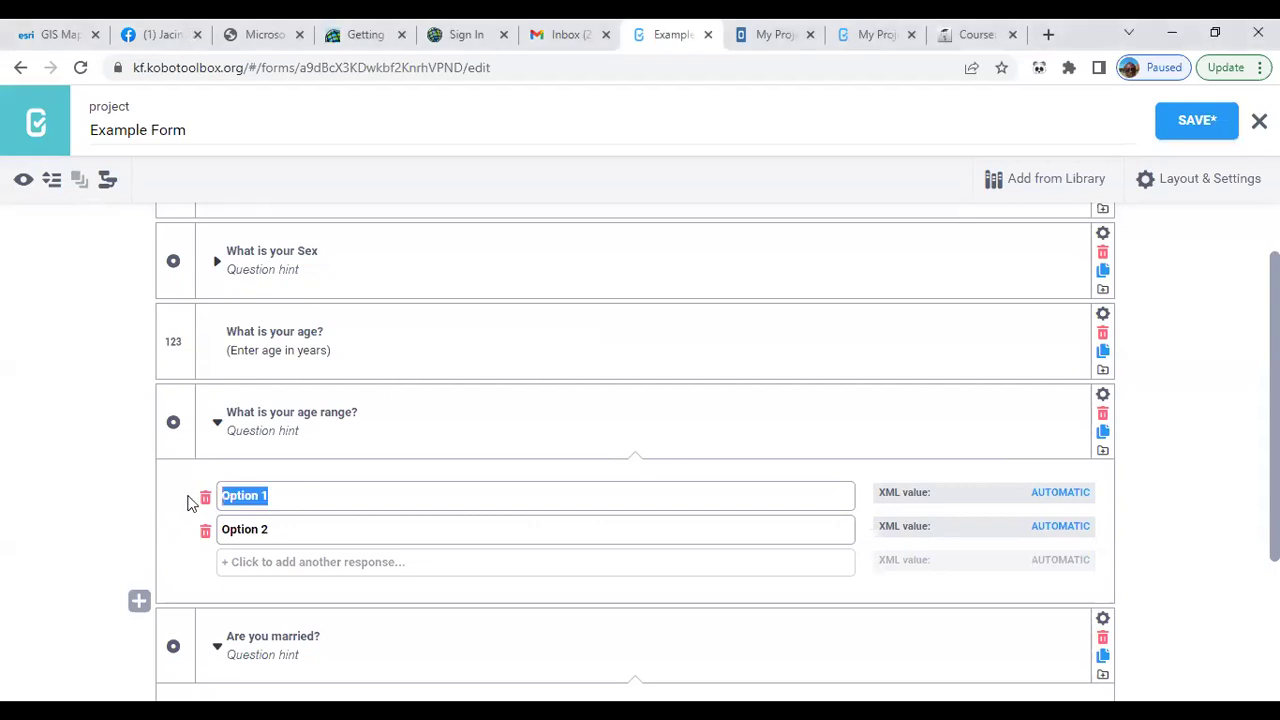
type("15-20")
key("Tab")
type("21-")
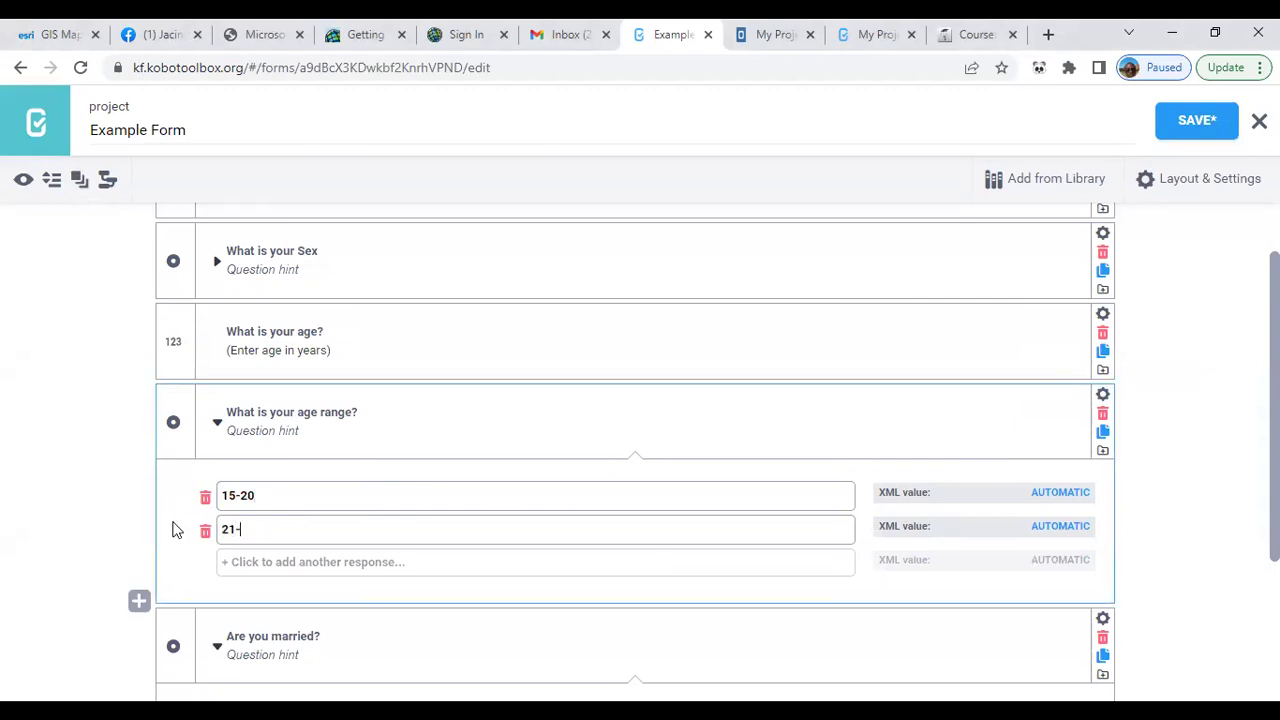
type("25")
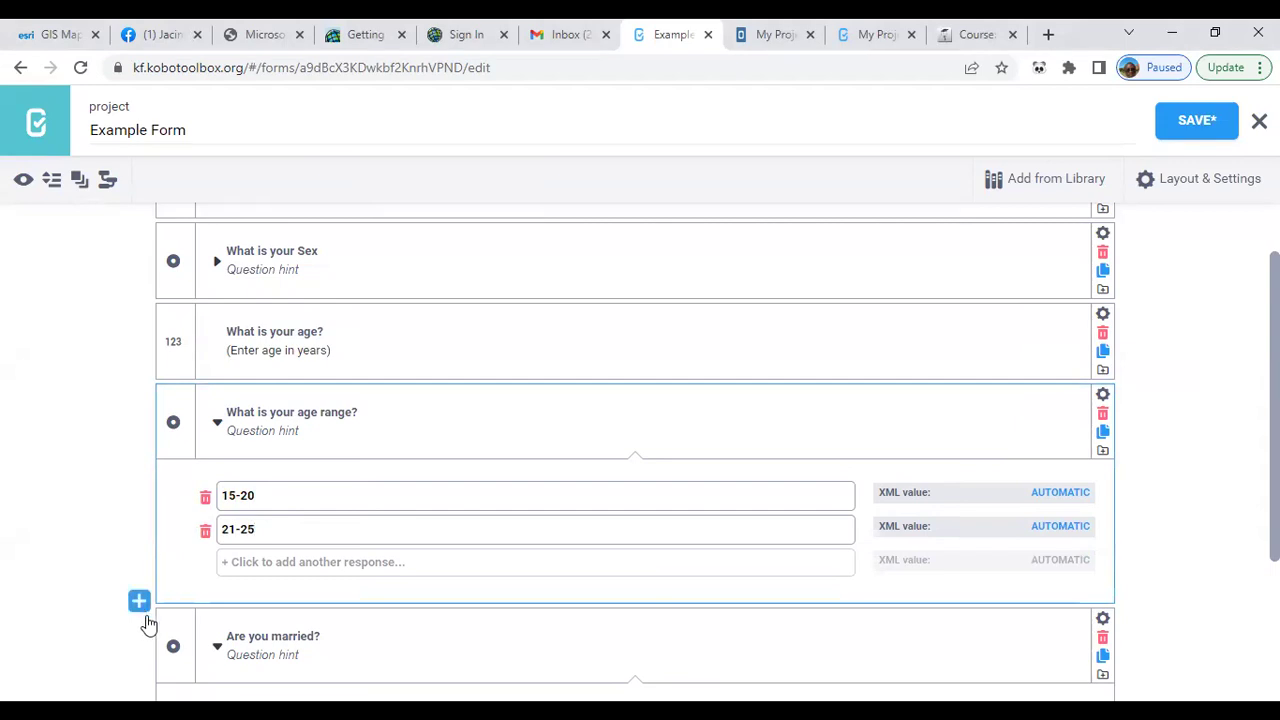
left_click(234, 563)
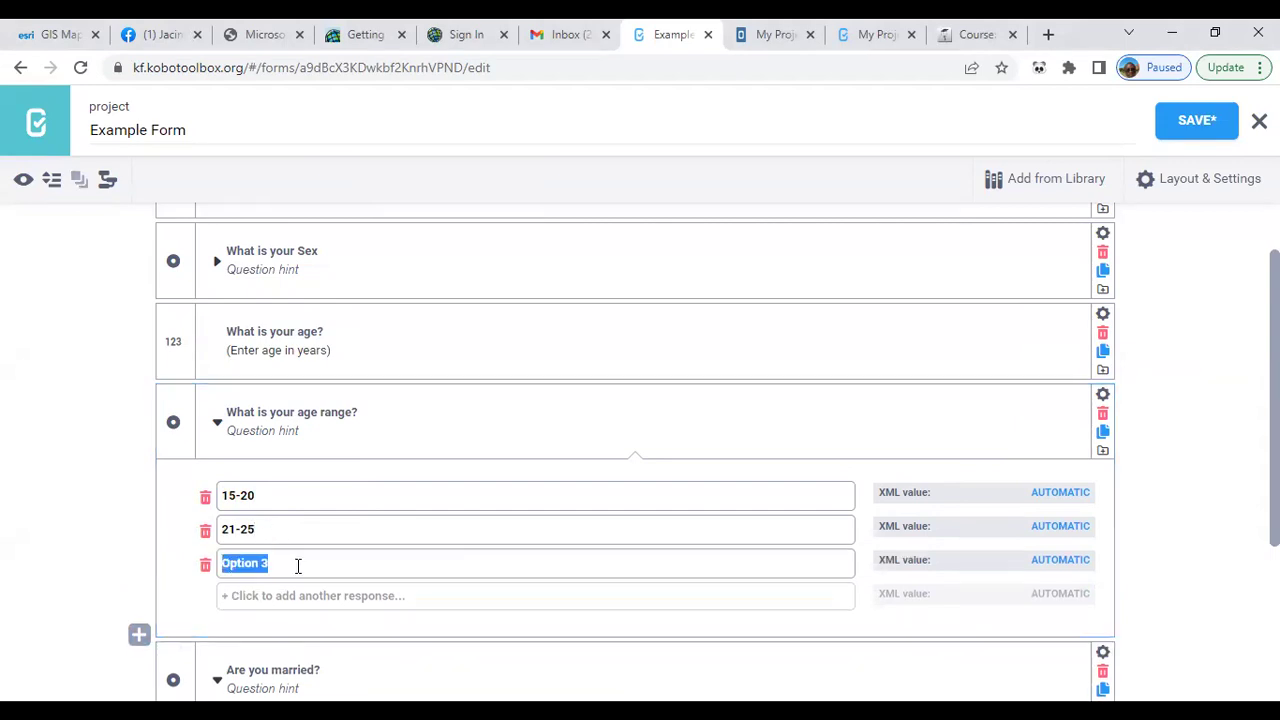
type("26-30")
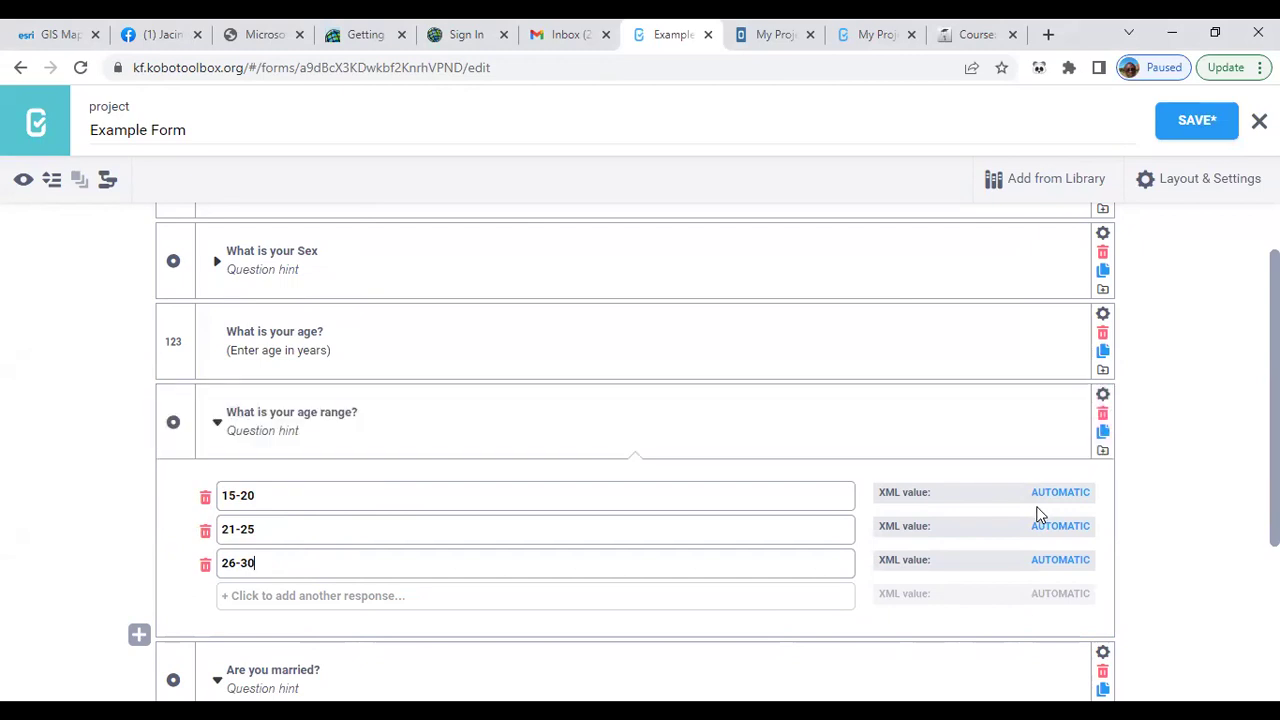
- Set the XML values of the 15-20, 21-25 and 26-30 answers to 1, 2 and 3
left_click_drag(1036, 500, 1104, 500)
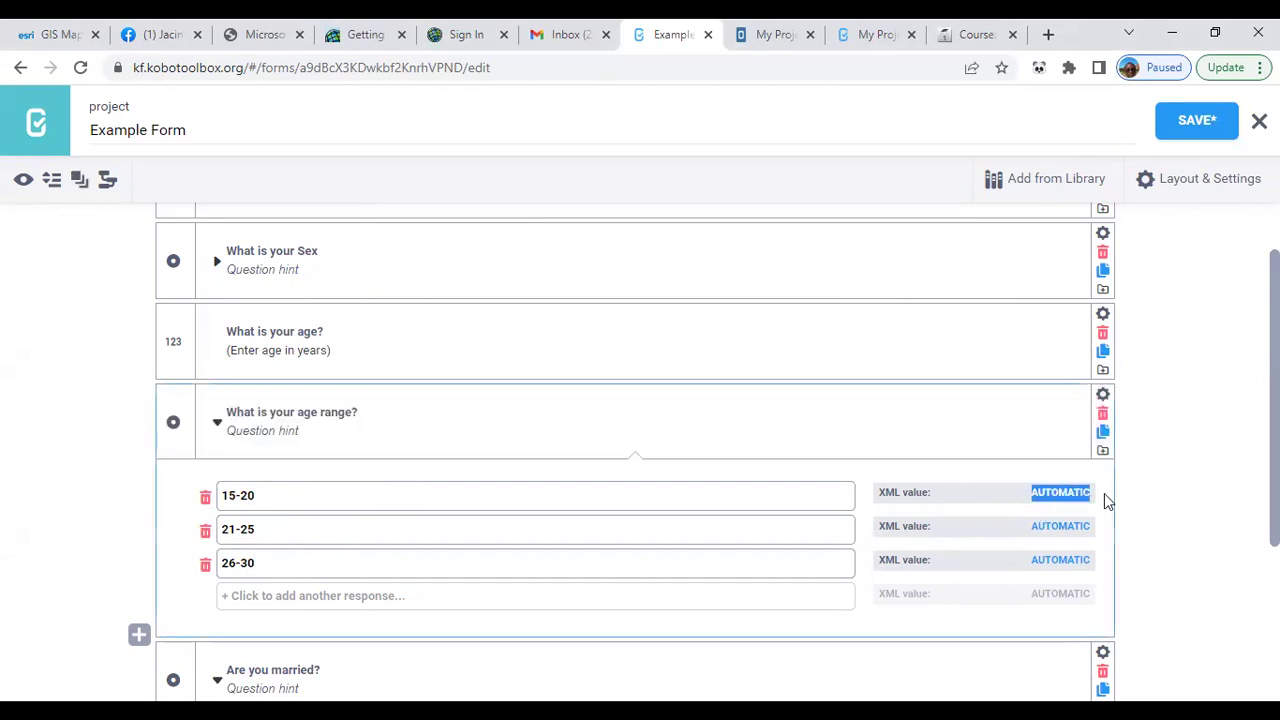
type("1")
left_click_drag(1034, 526, 1114, 536)
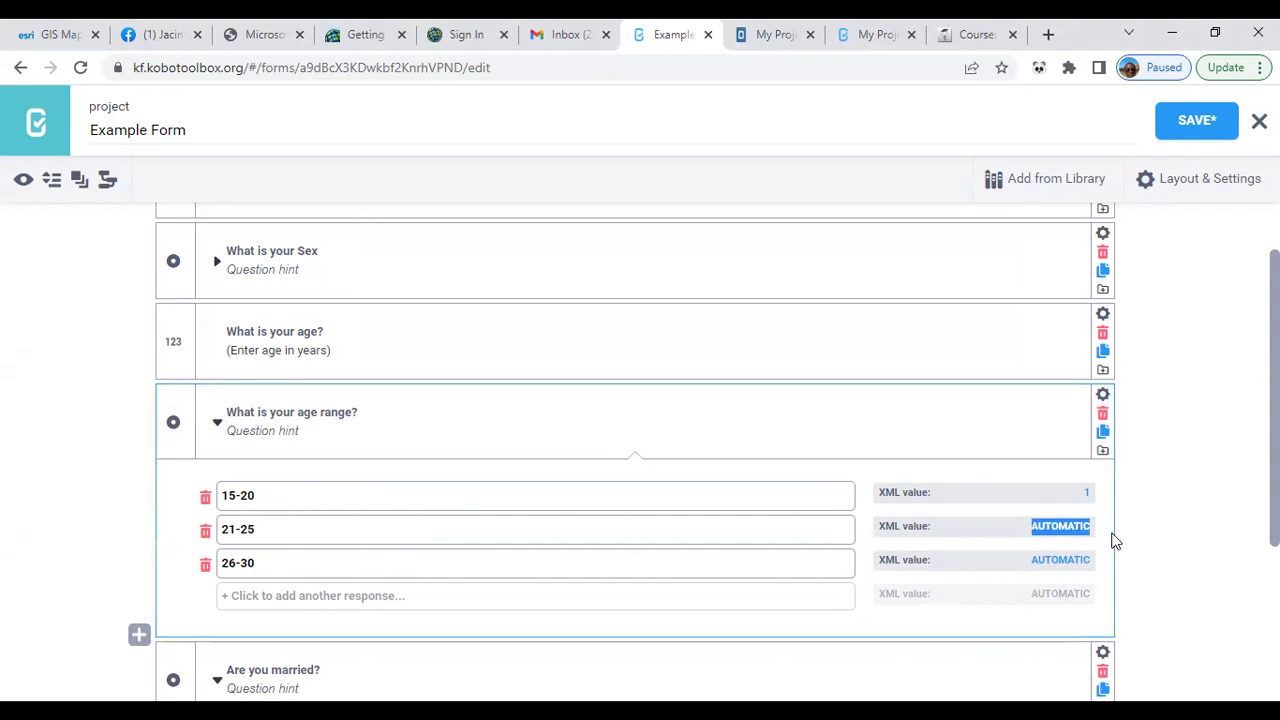
type("2")
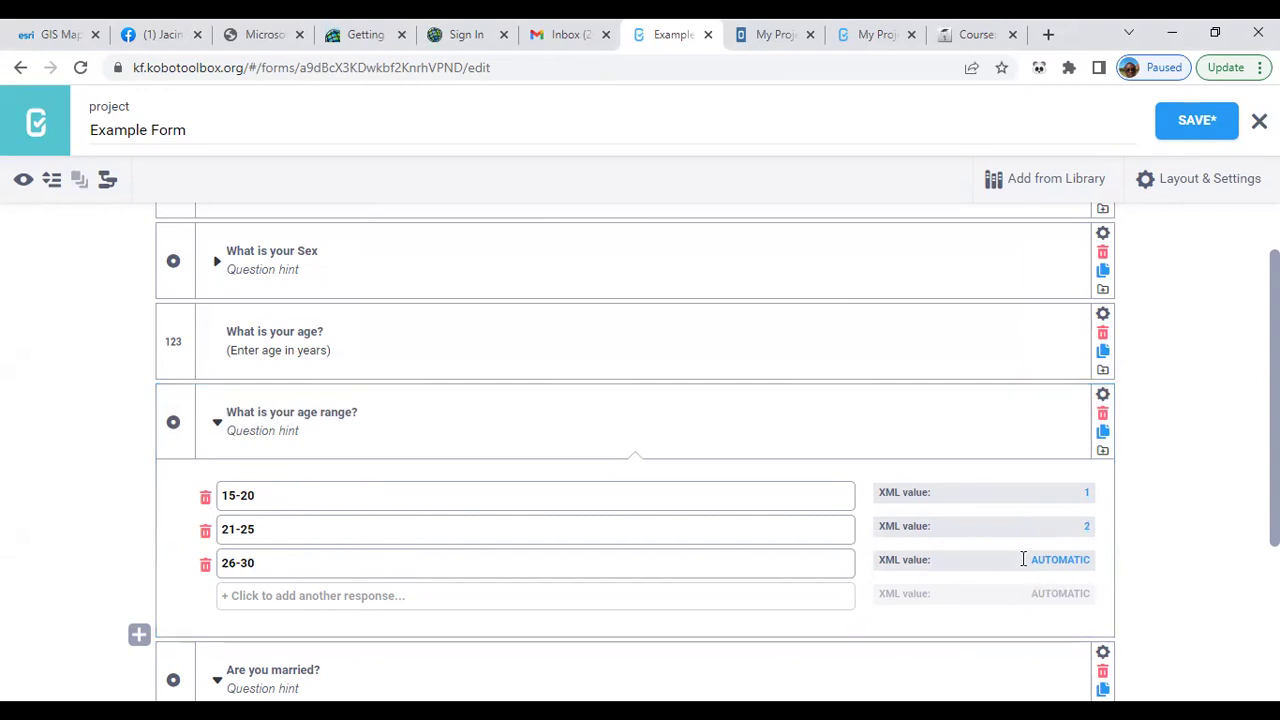
left_click_drag(1023, 559, 1094, 569)
type("3")
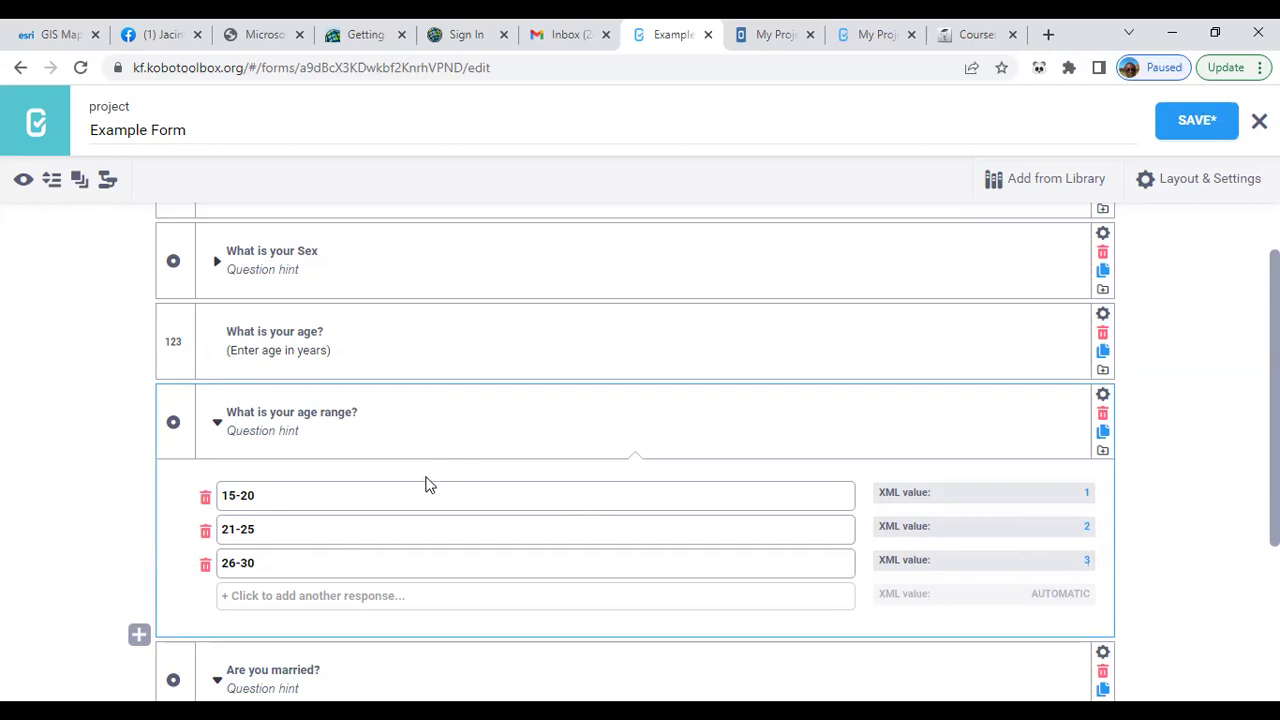
- Add a fourth answer 'Above 31' with XML value 4
left_click(228, 596)
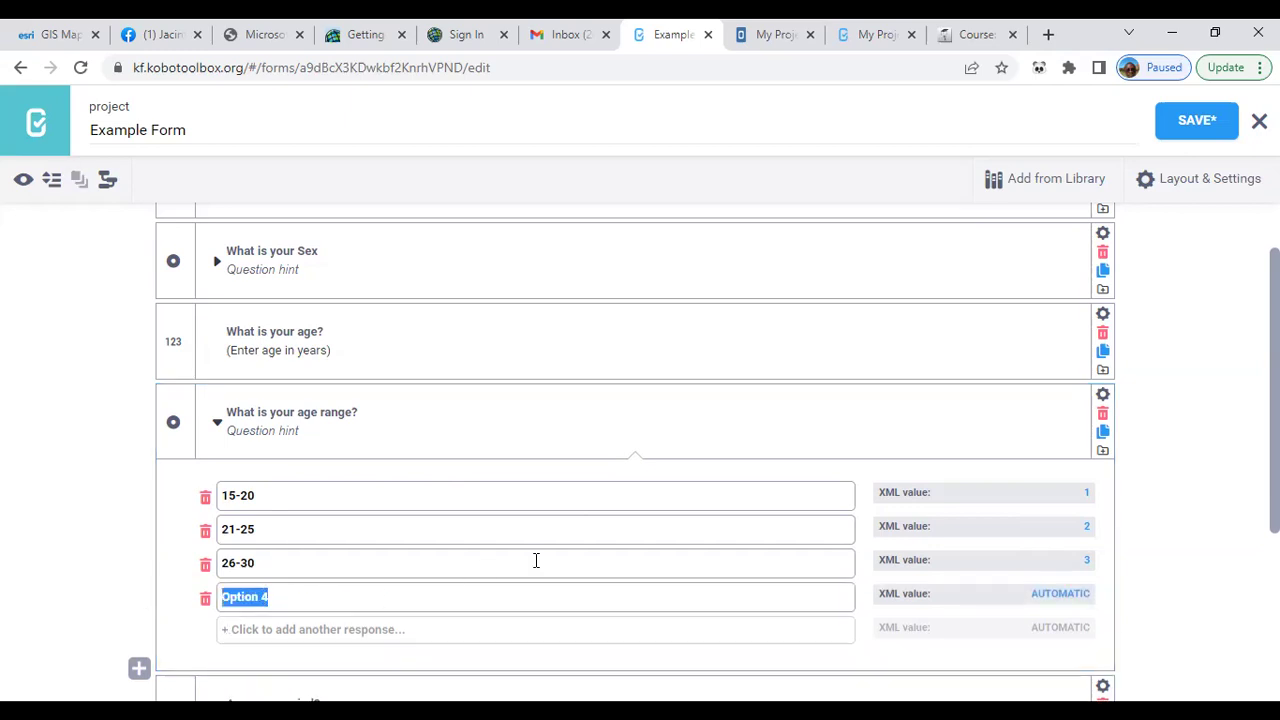
type("Above ")
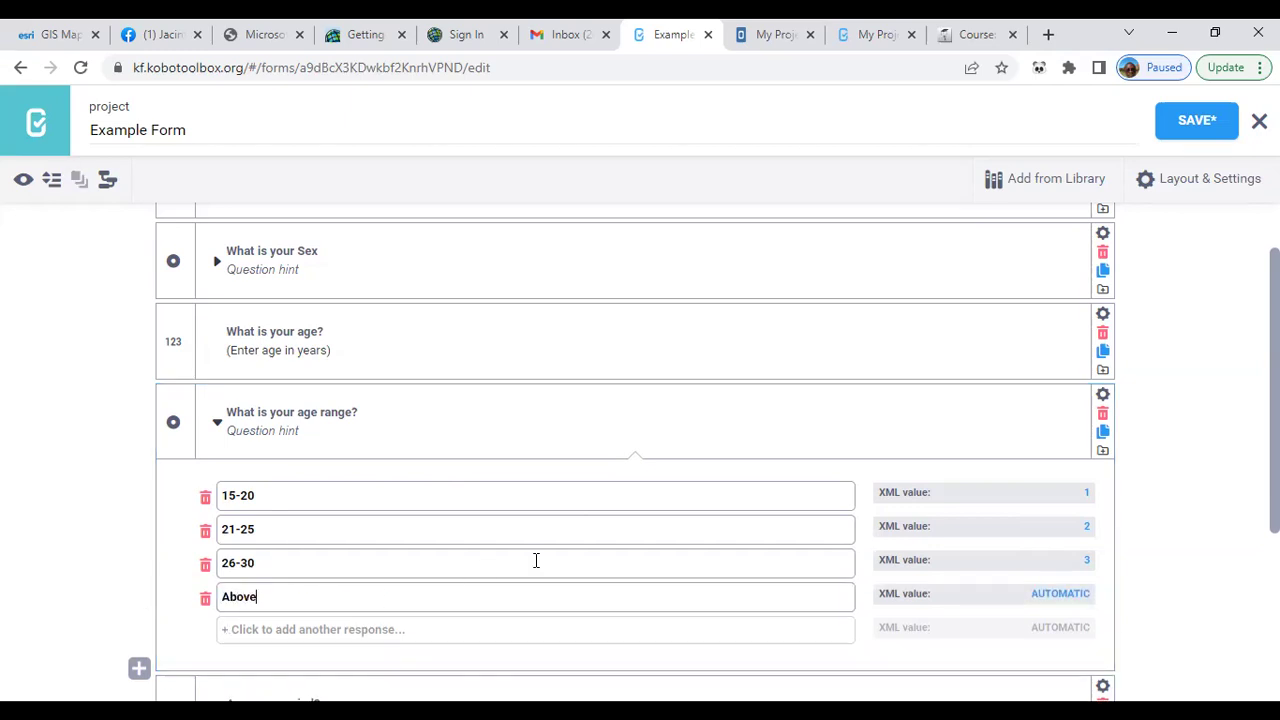
type("31")
left_click_drag(1031, 591, 1137, 614)
type("4")
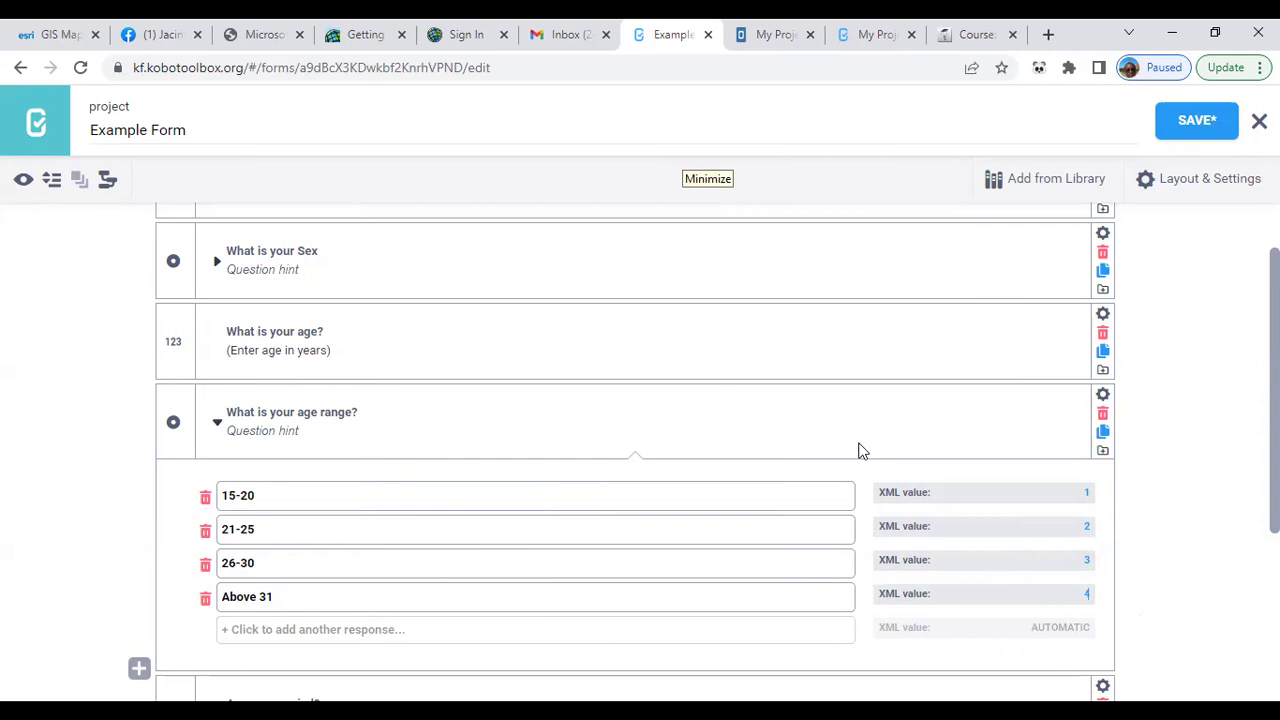
- Save the Example Form with the completed age range question
scroll(635, 450, "down", 1)
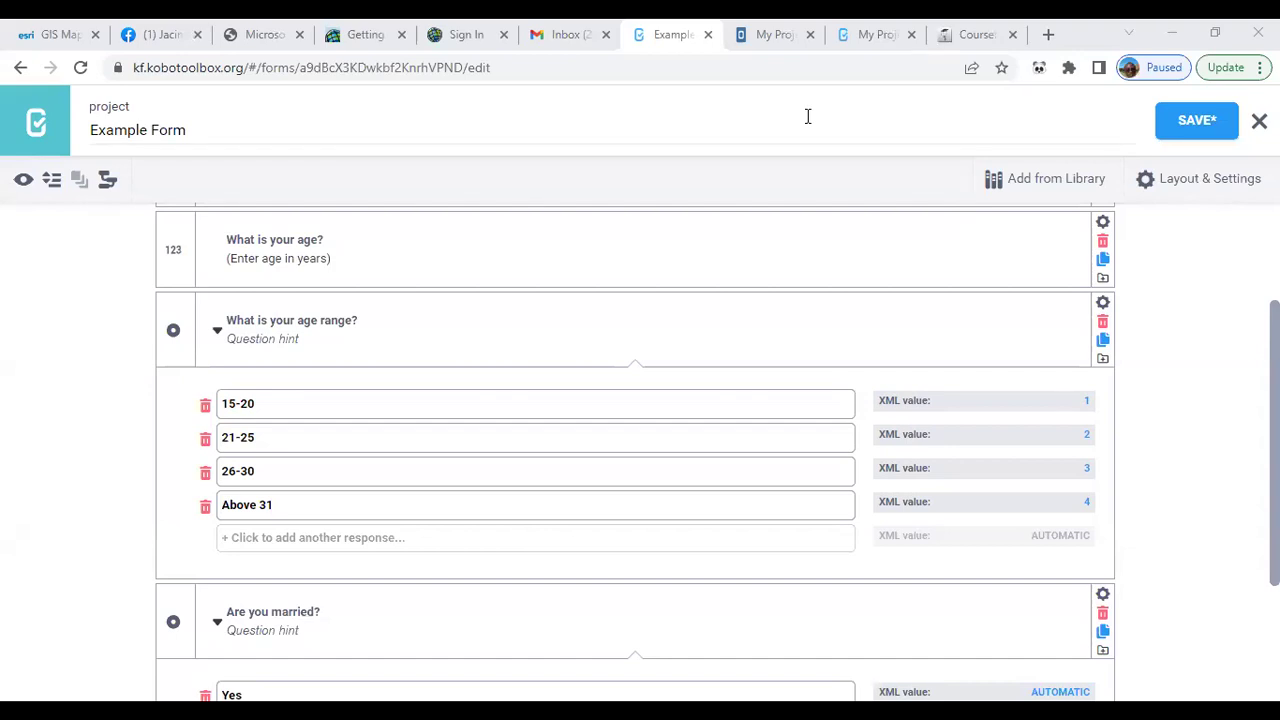
left_click(1204, 128)
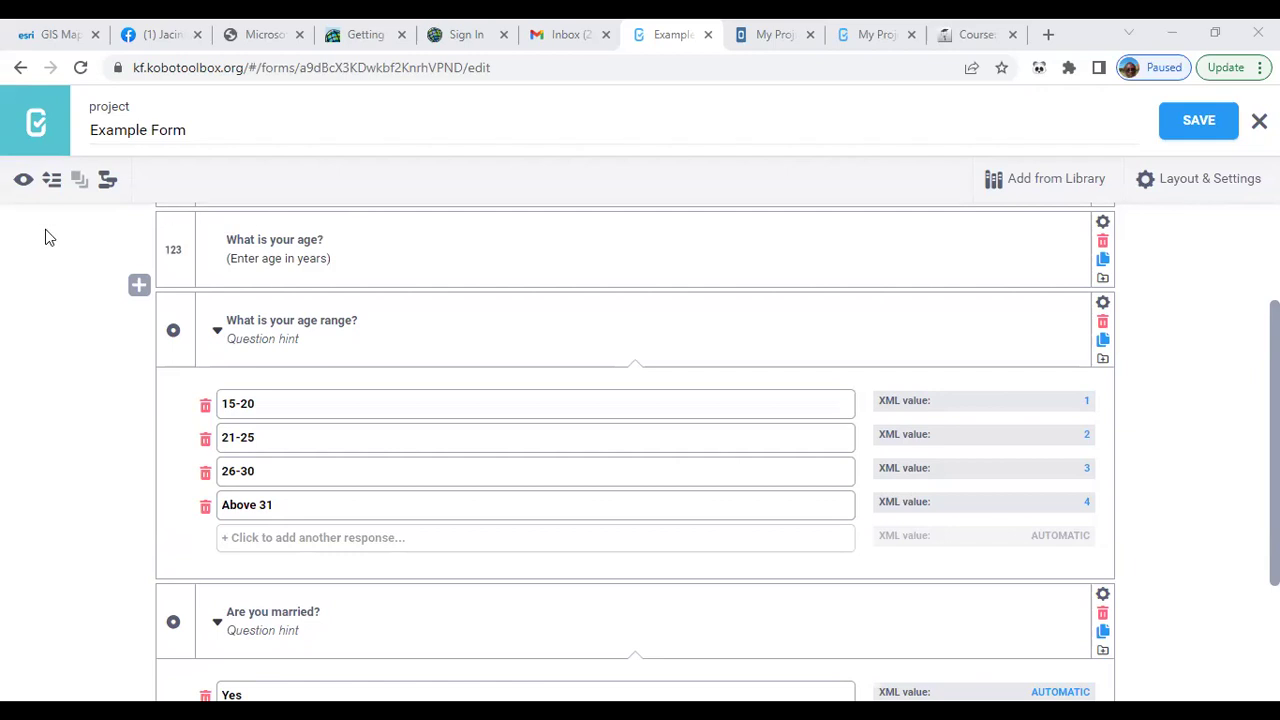
- Collapse the age range question's answers and select the 'What is your age?' label text
left_click(216, 333)
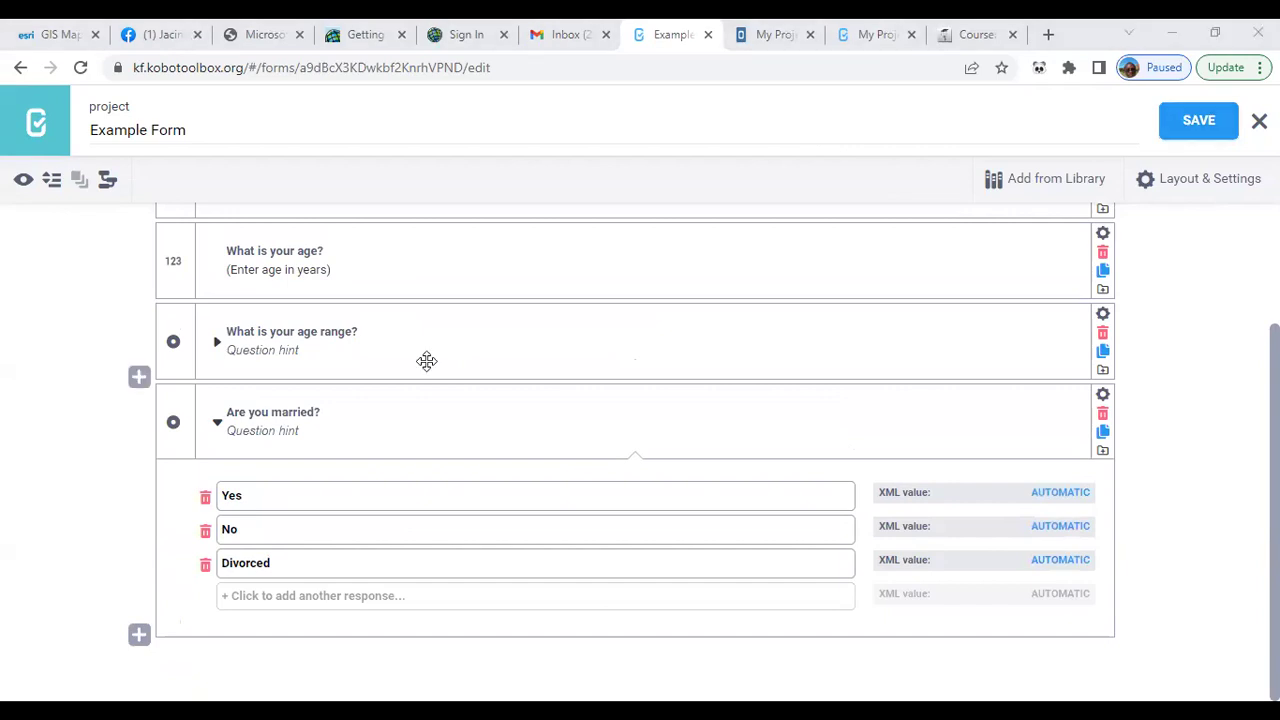
scroll(427, 361, "up", 1)
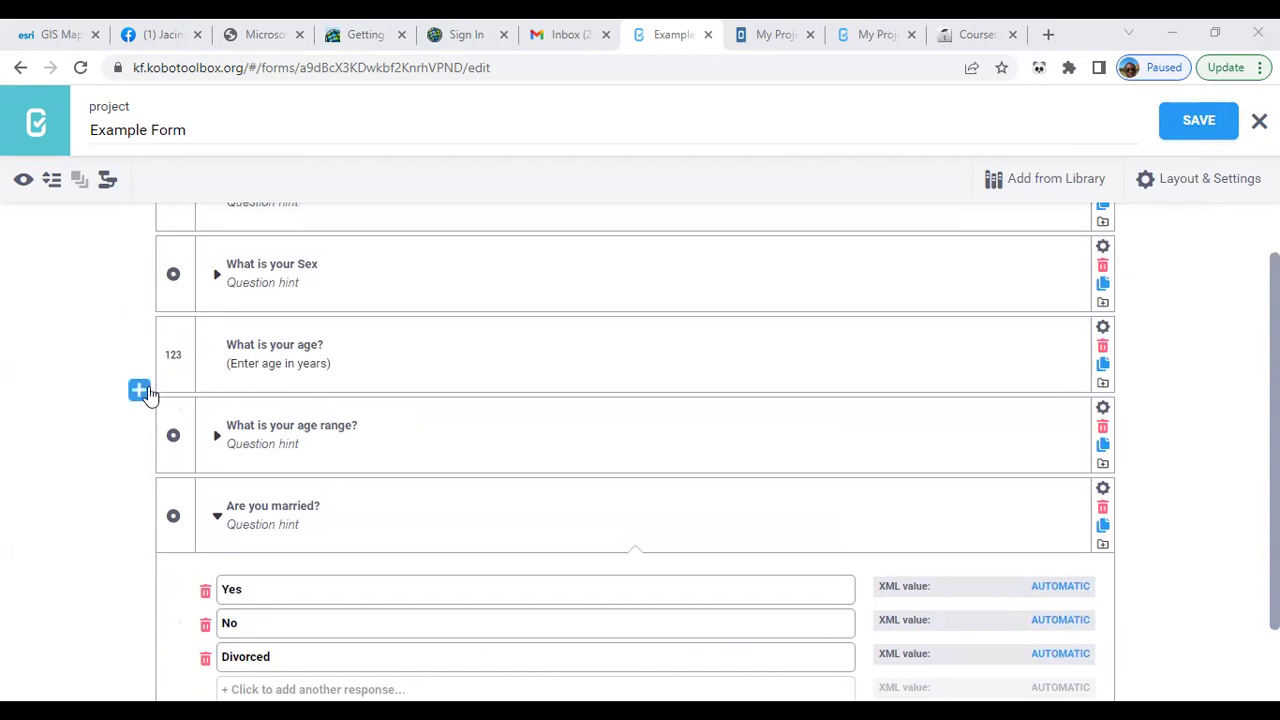
left_click_drag(232, 347, 374, 344)
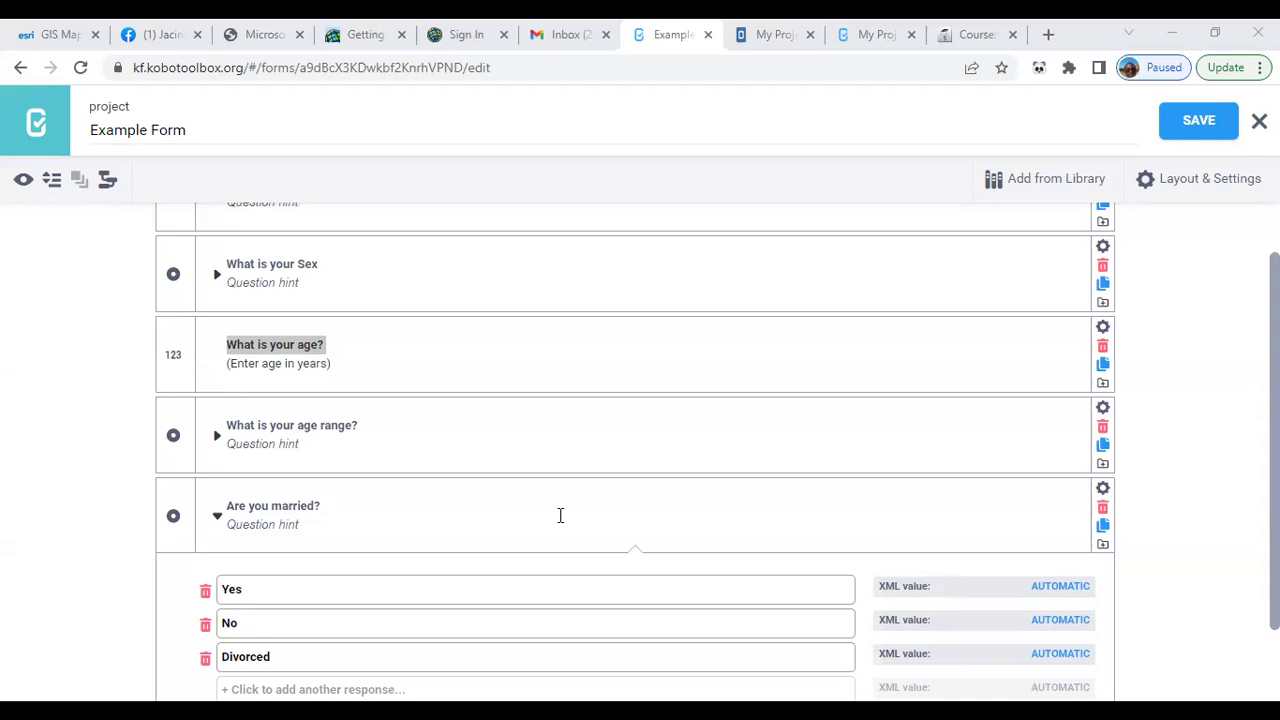
- Collapse the Yes, No and Divorced choices under 'Are you married?'
left_click(216, 521)
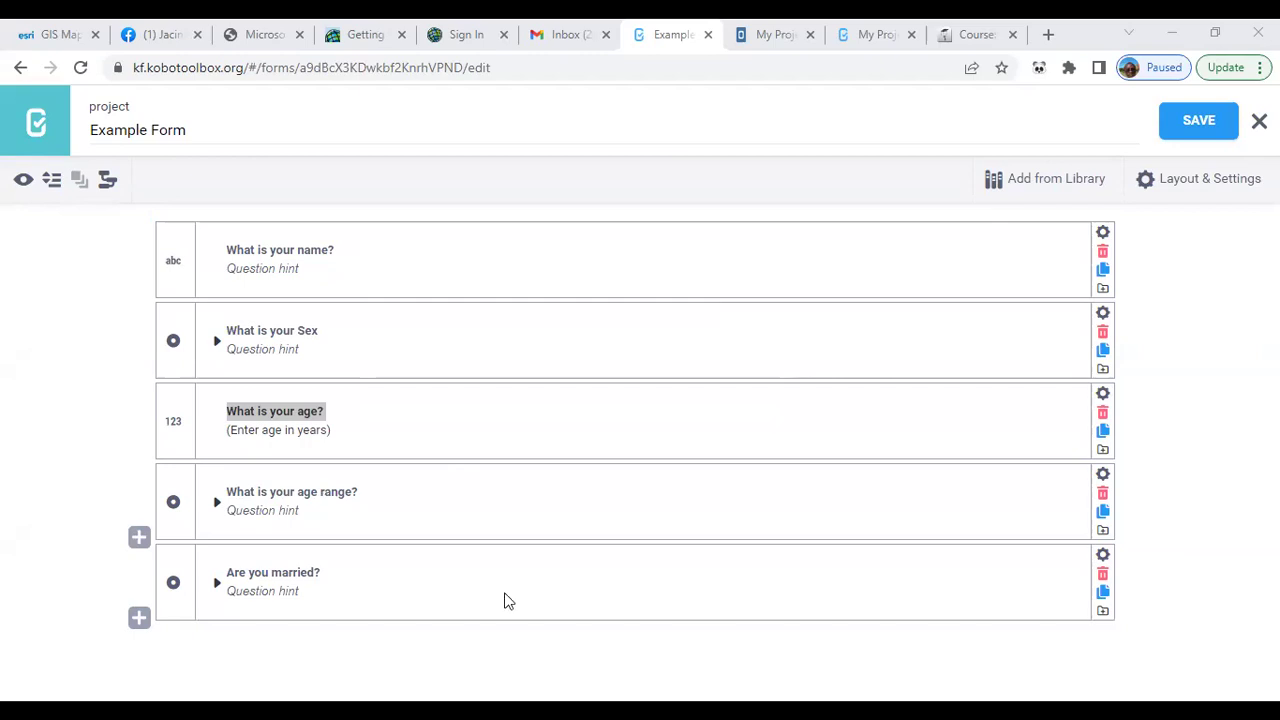
- Clear the age question's highlight and select the 'What is your name?' question
left_click(69, 295)
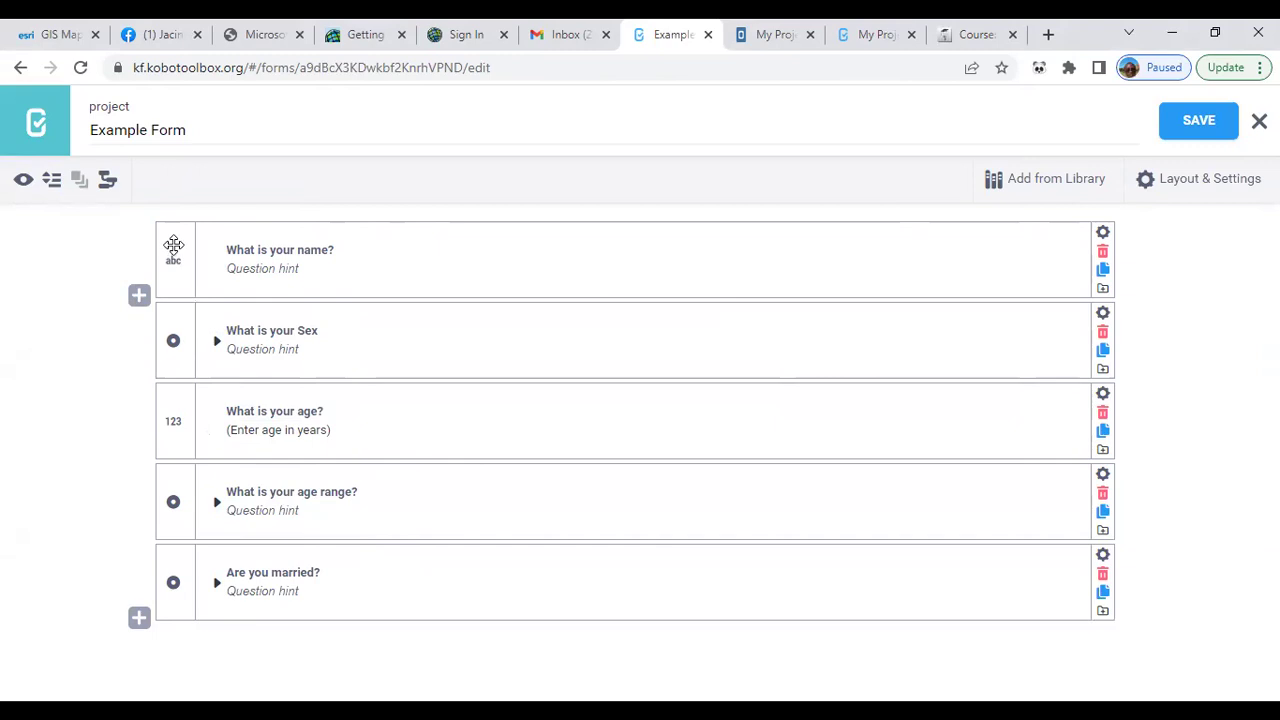
left_click(172, 245)
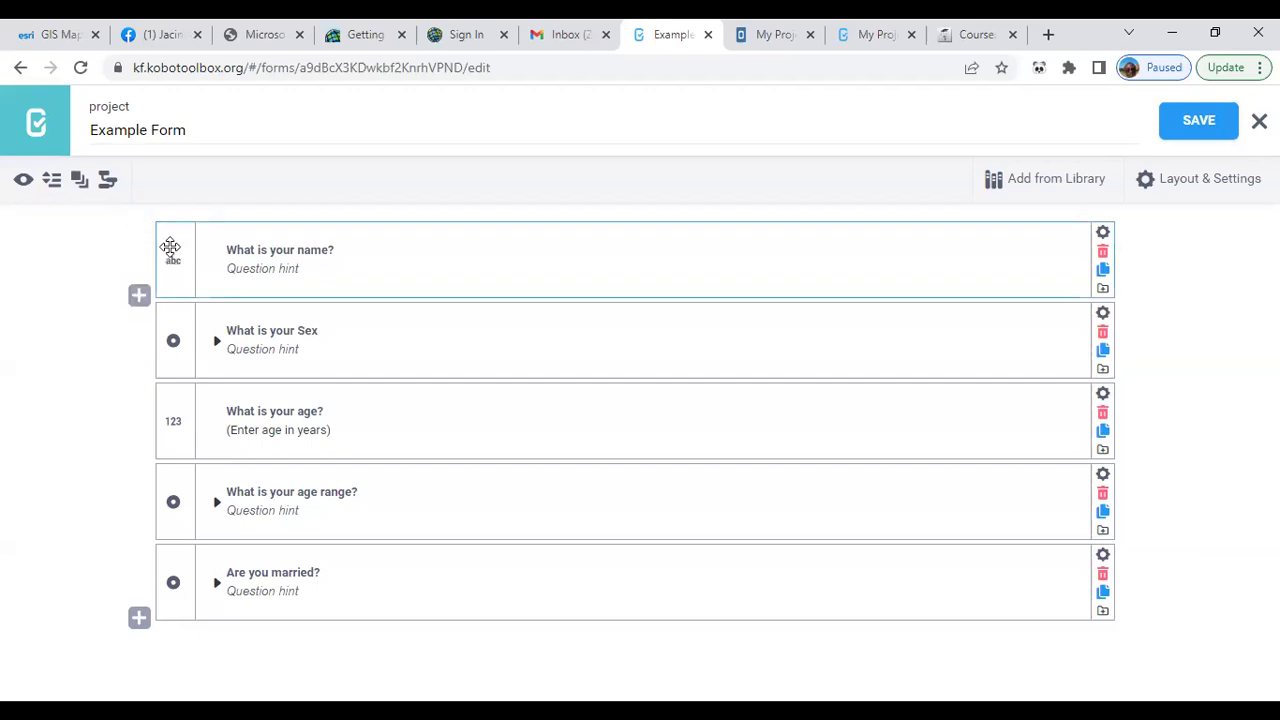
left_click(172, 245)
left_click(172, 245)
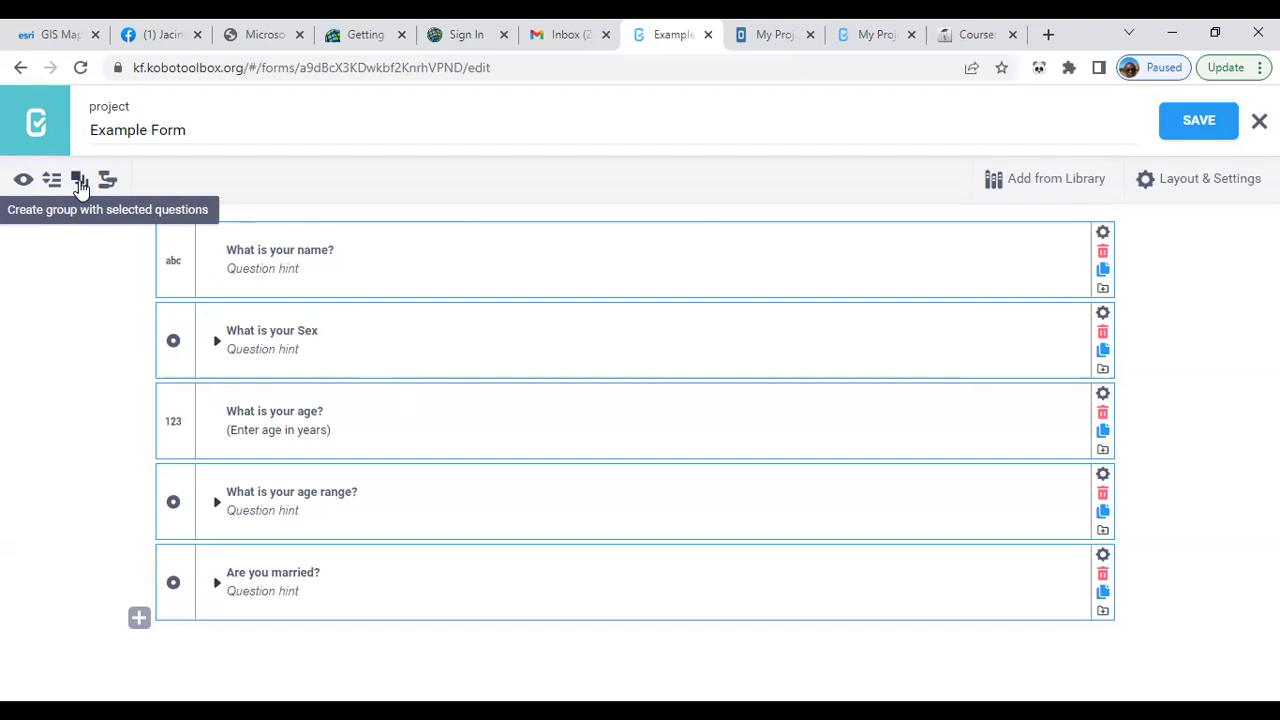
- Create a group from the selected questions titled 'Respondents Personal Details'
left_click(79, 180)
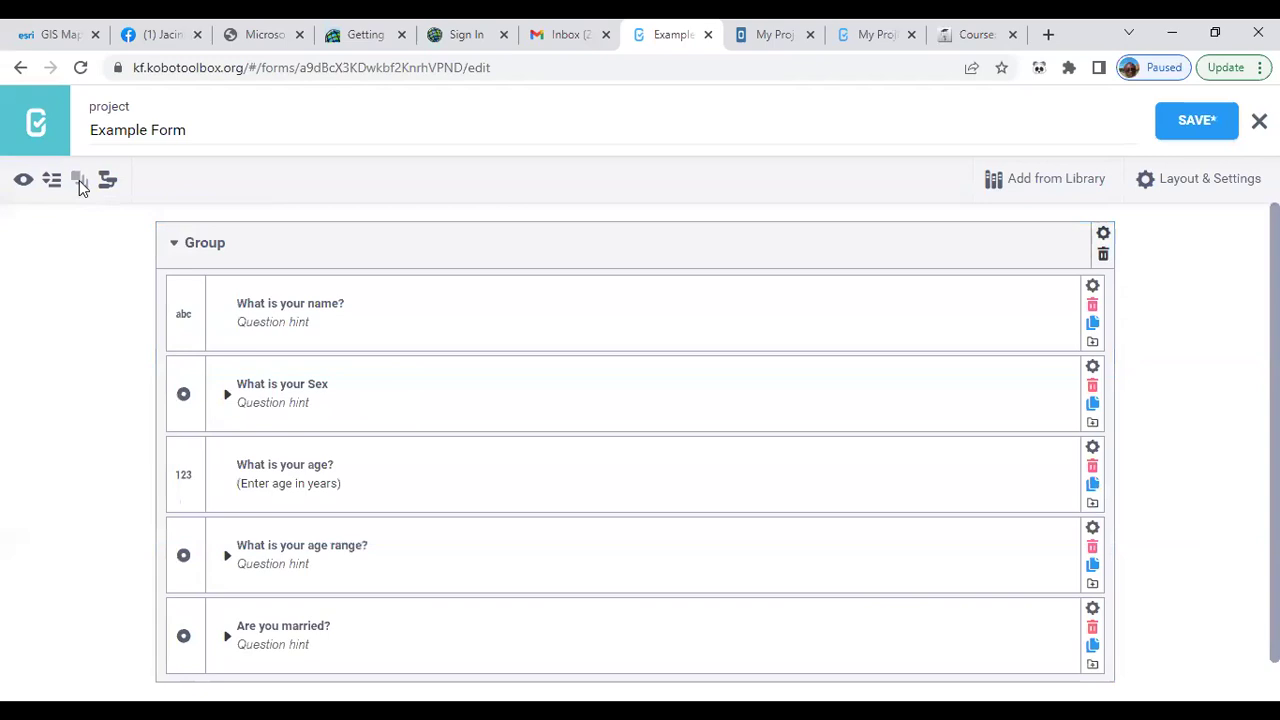
left_click(234, 245)
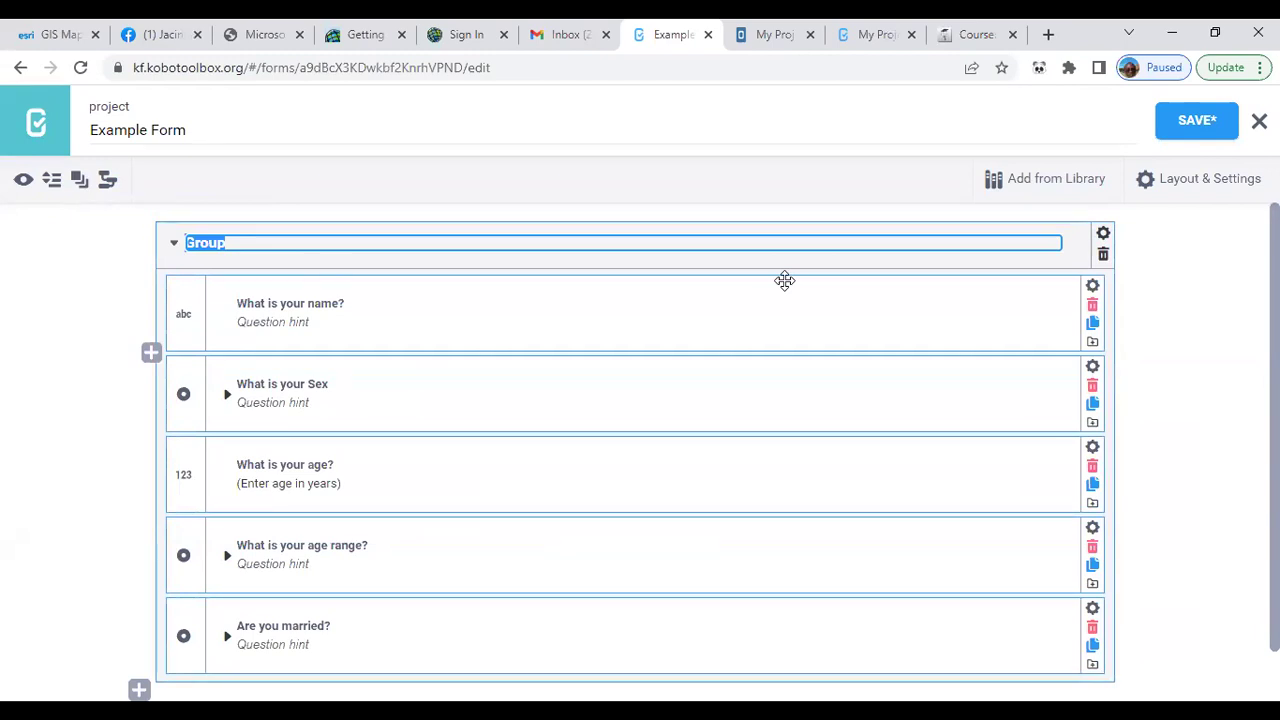
type("RE")
key("BackSpace")
type("Re")
key("BackSpace")
key("BackSpace")
key("BackSpace")
type("Respondents")
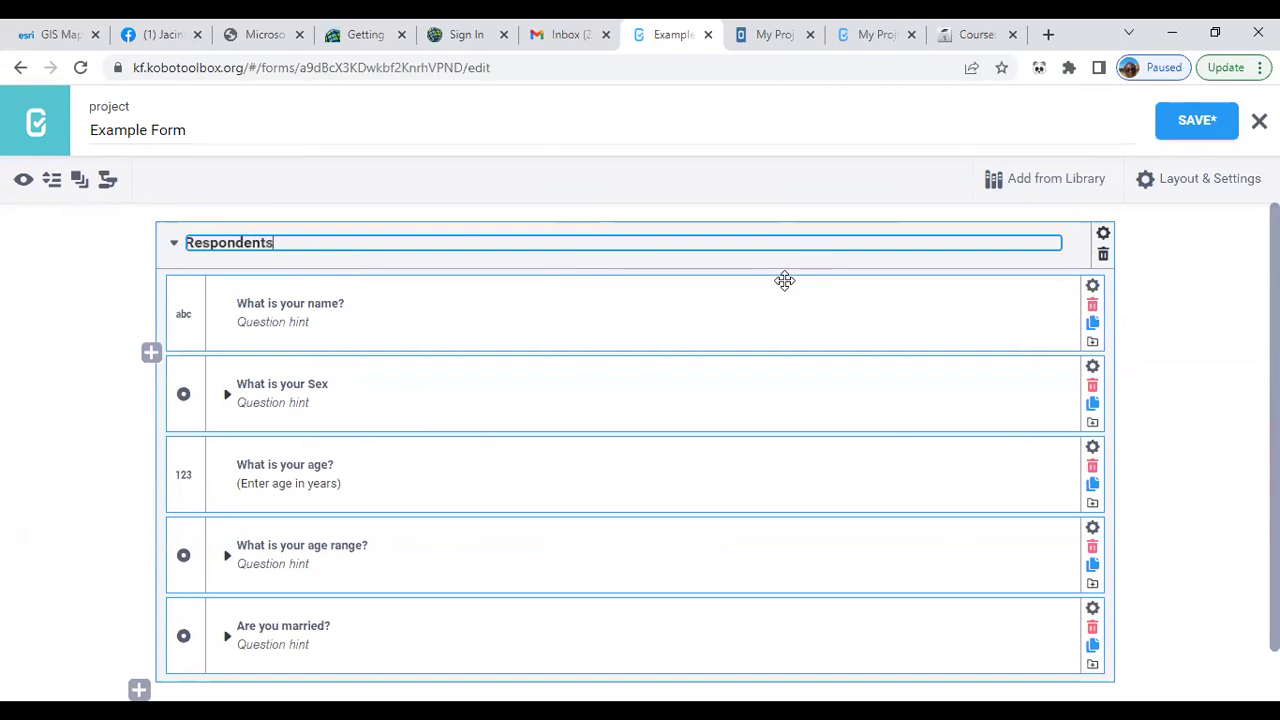
type(" Personal Details")
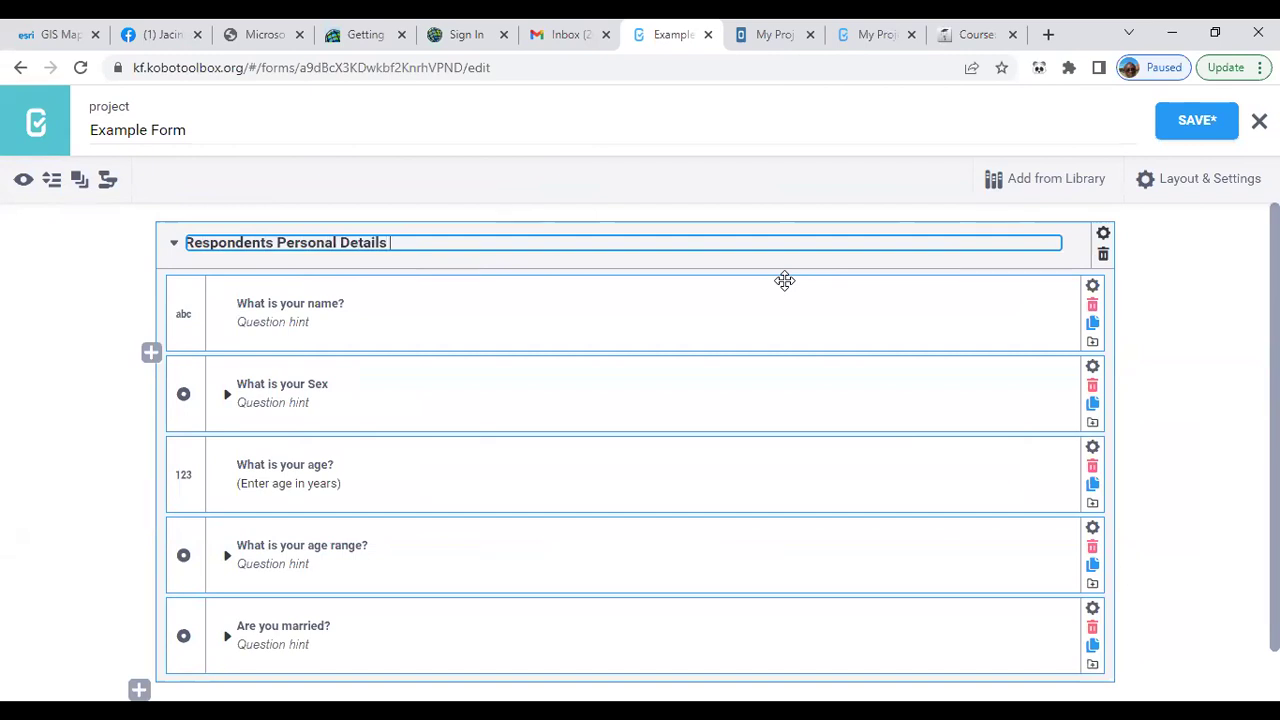
left_click(106, 284)
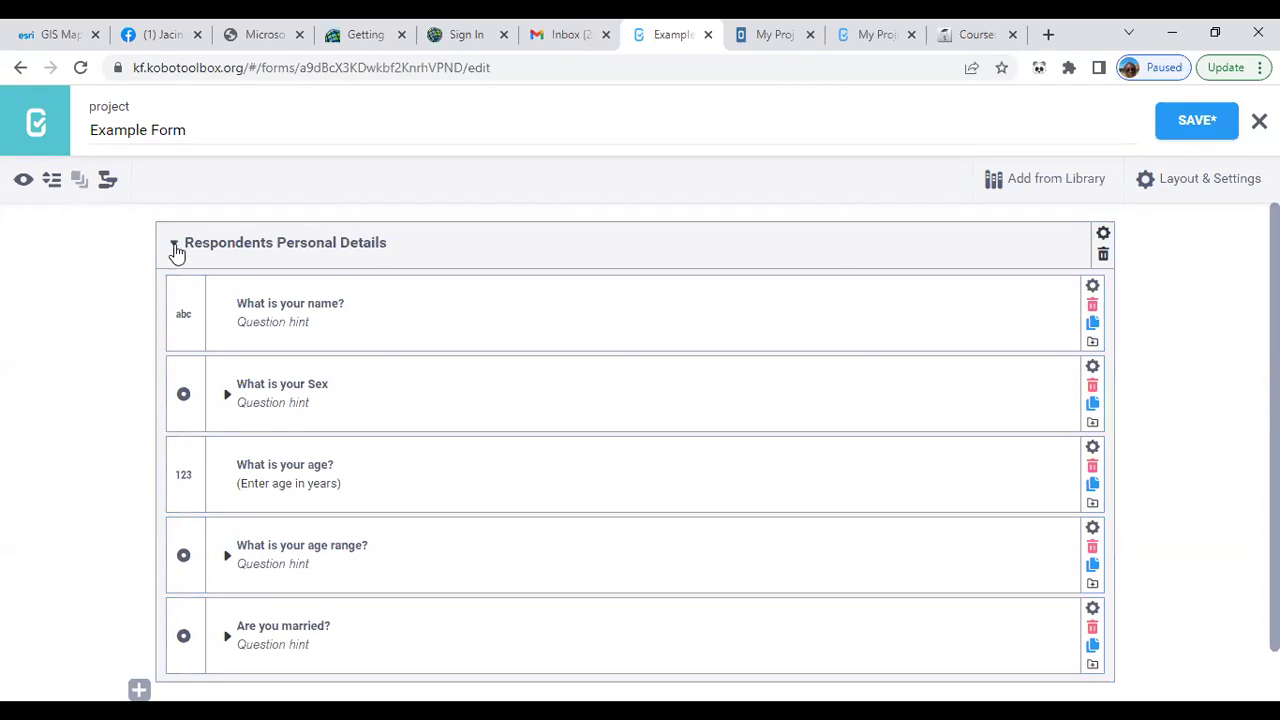
left_click(174, 245)
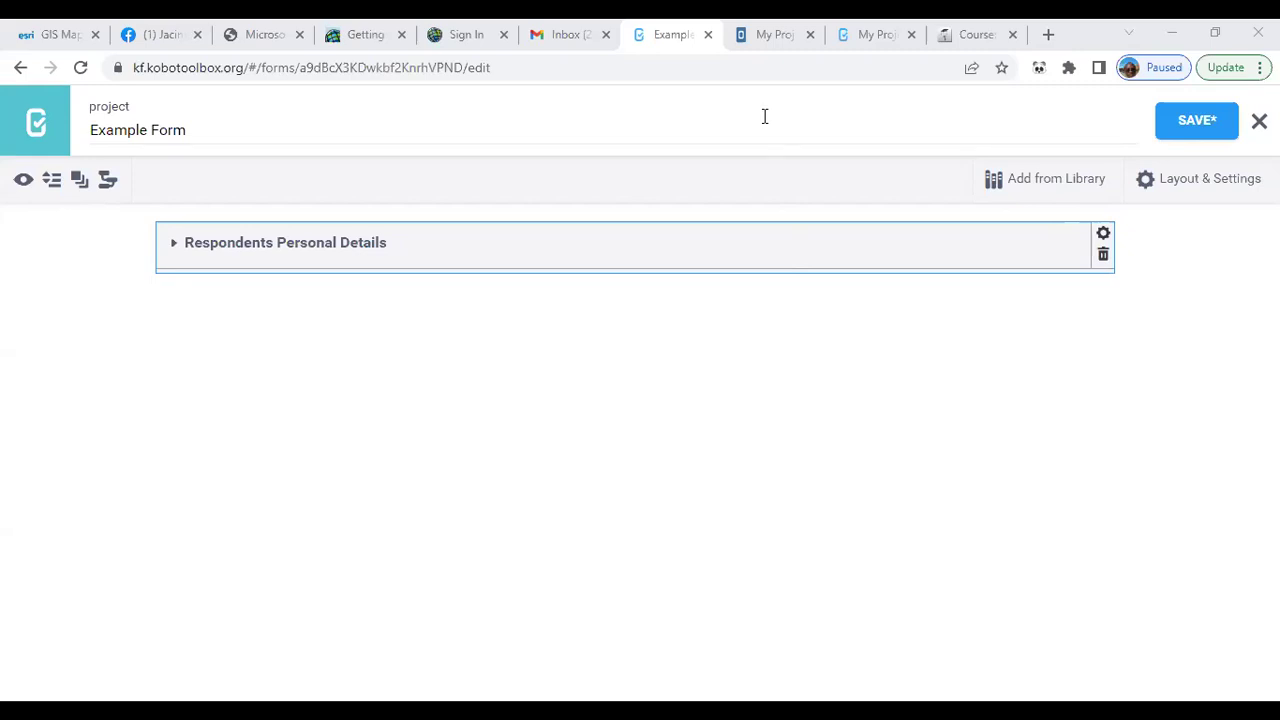
left_click(171, 246)
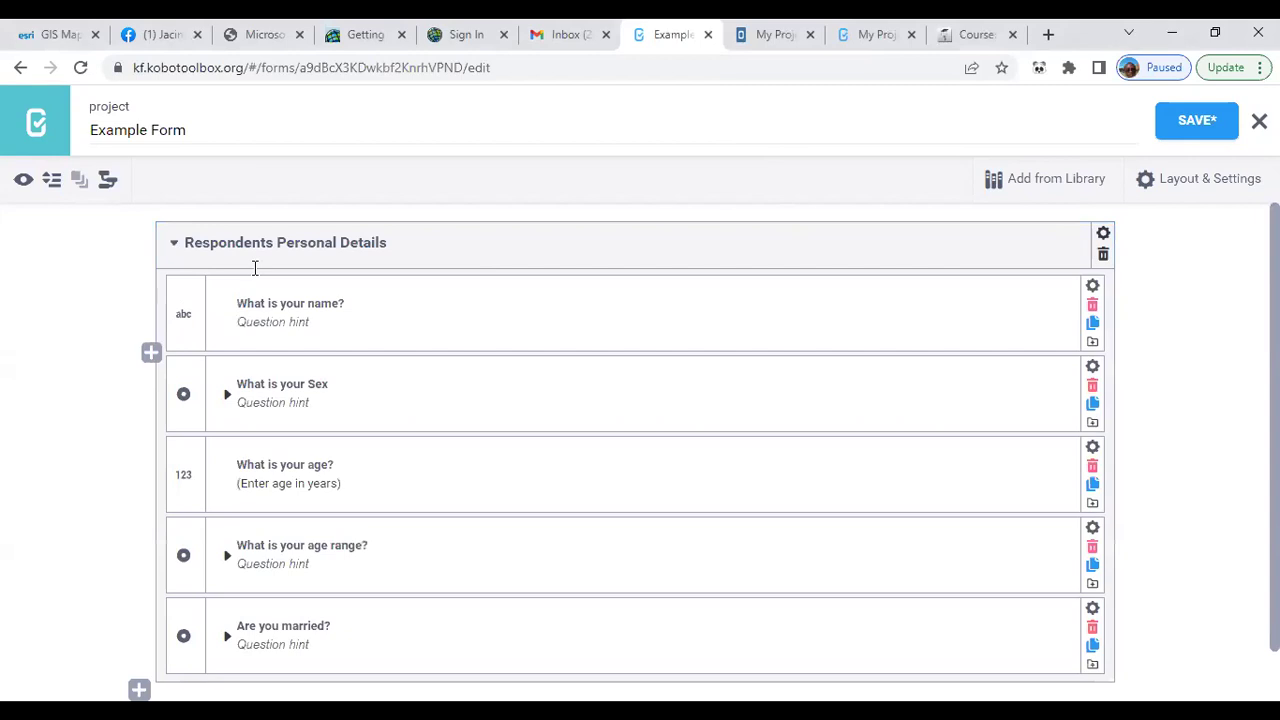
- Ungroup the 'Respondents Personal Details' questions, then select 'What is your name?' again
left_click(1104, 254)
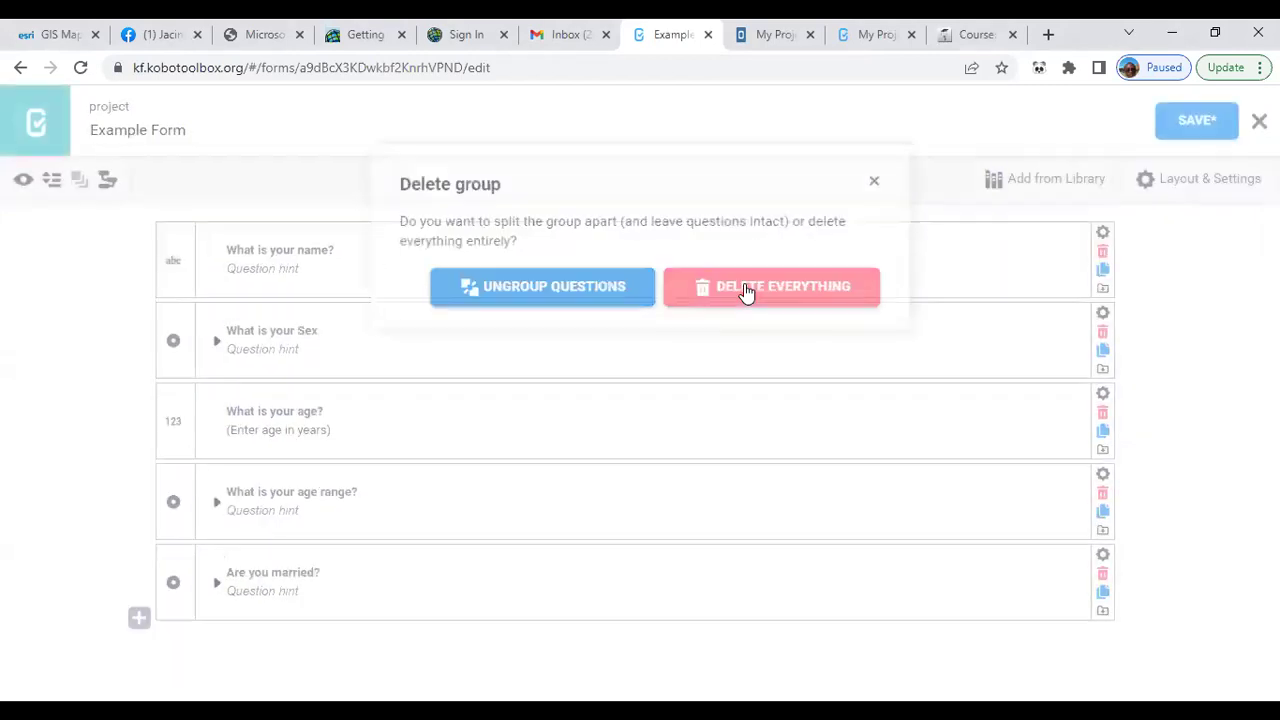
left_click(745, 289)
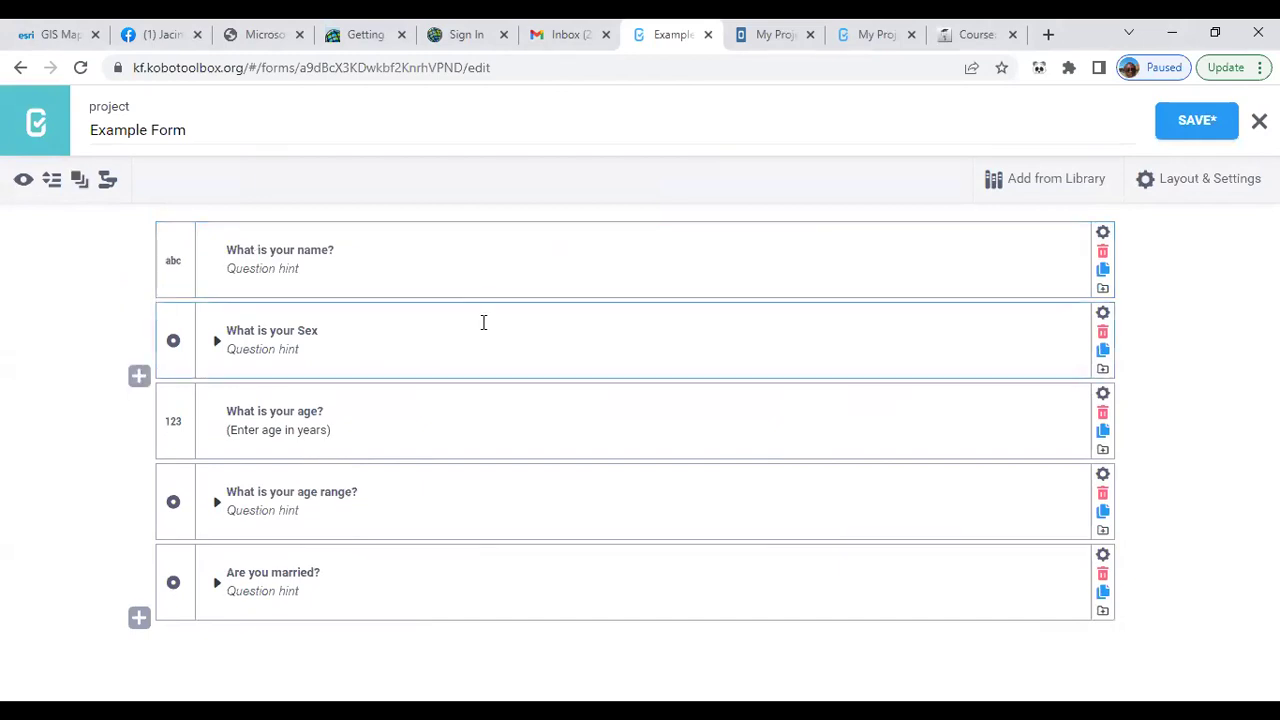
left_click(488, 249)
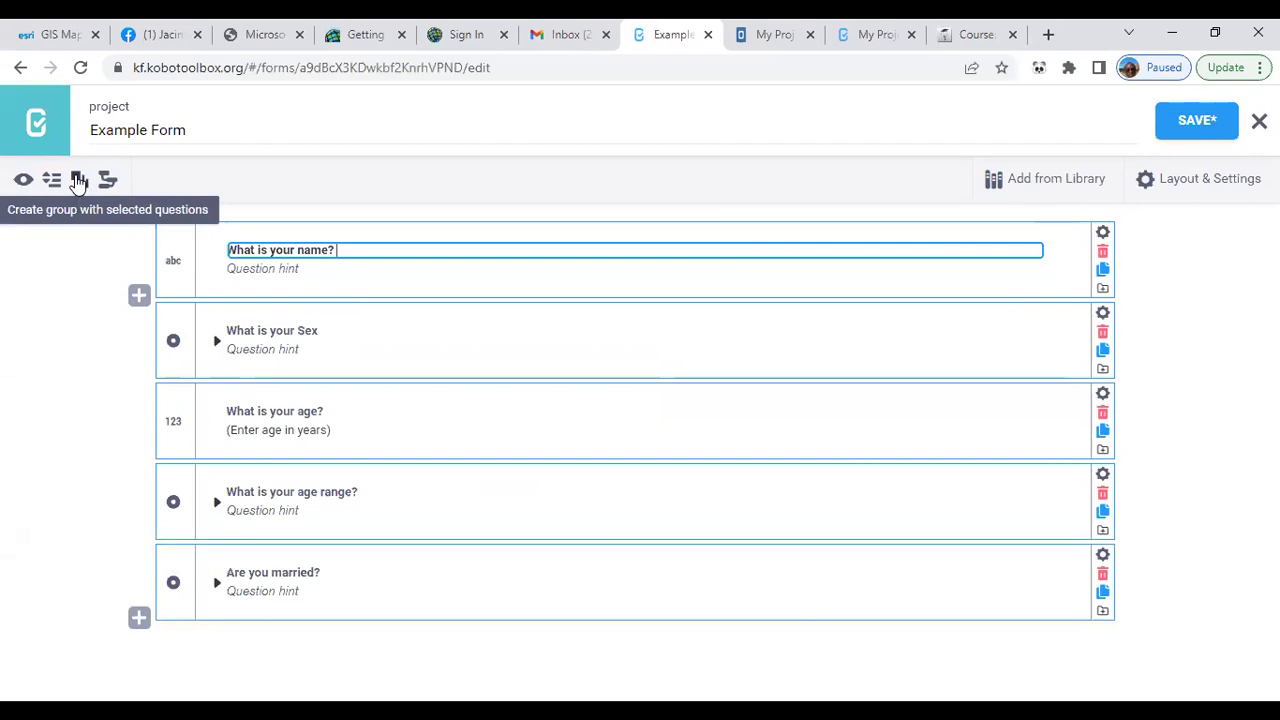
- Group the selected questions as 'Respondents Personal details', then collapse and re-expand it
left_click(79, 181)
left_click(236, 243)
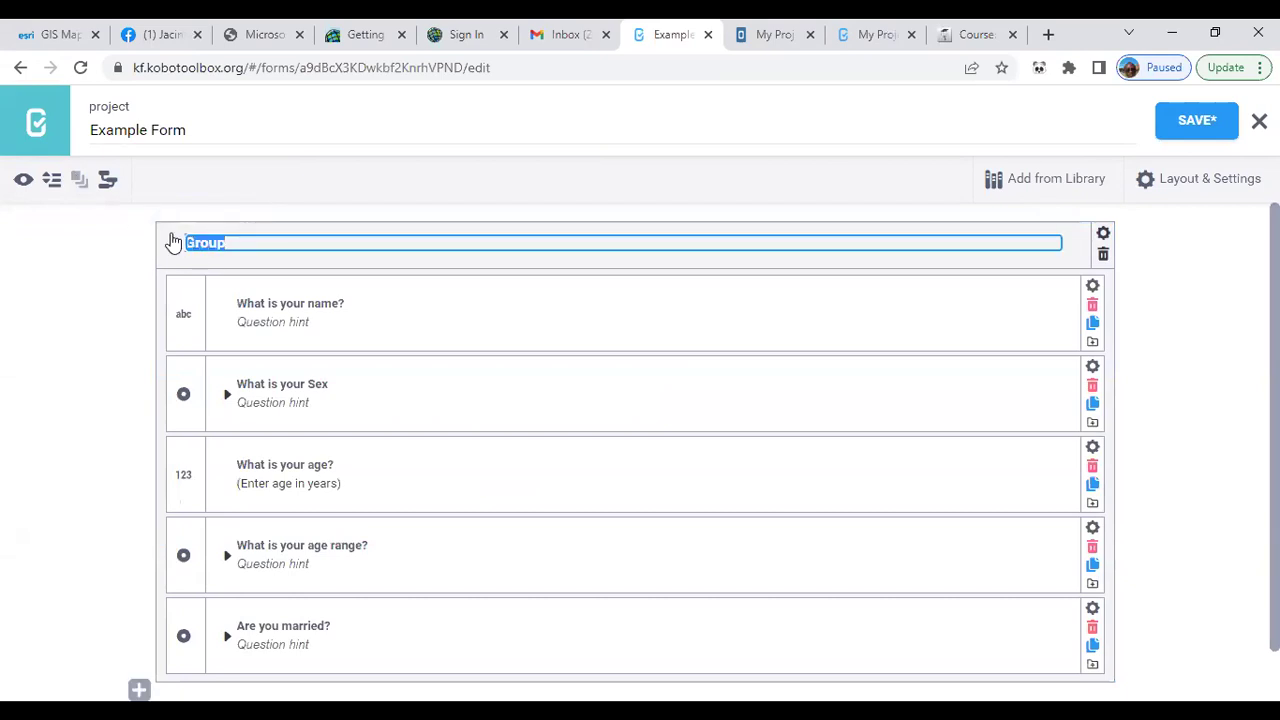
type("R")
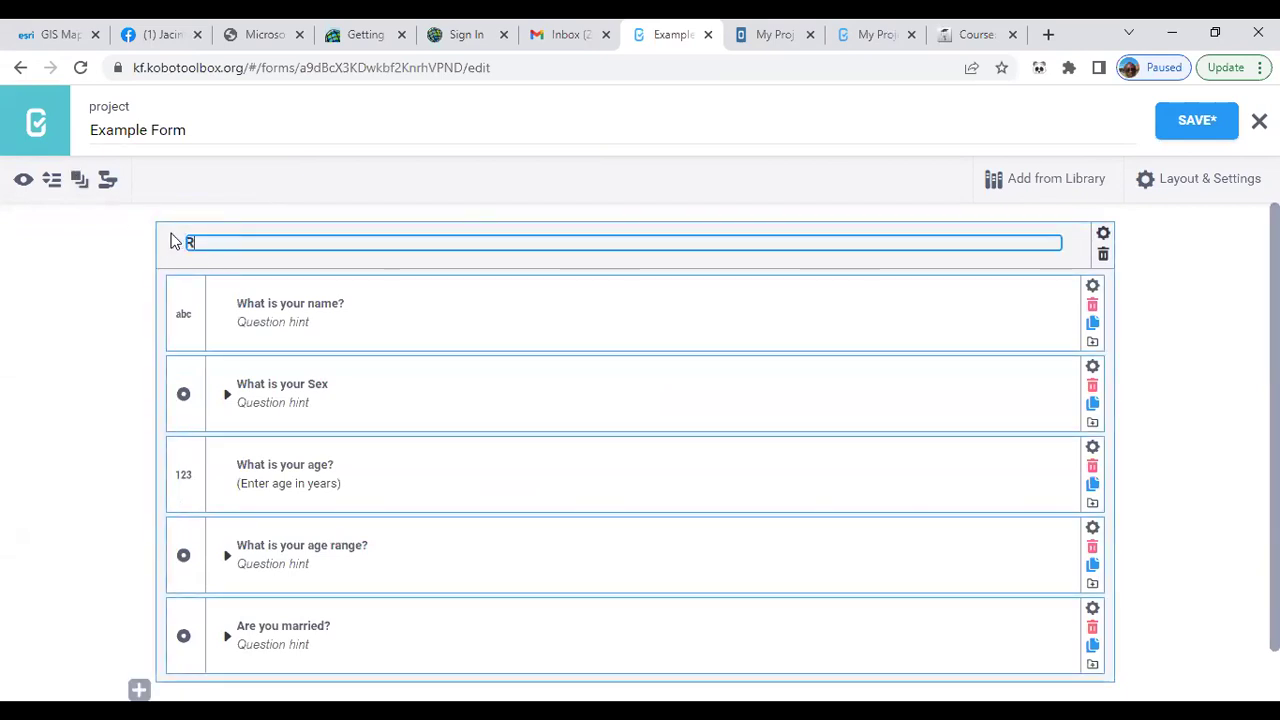
type("espondents Personal ")
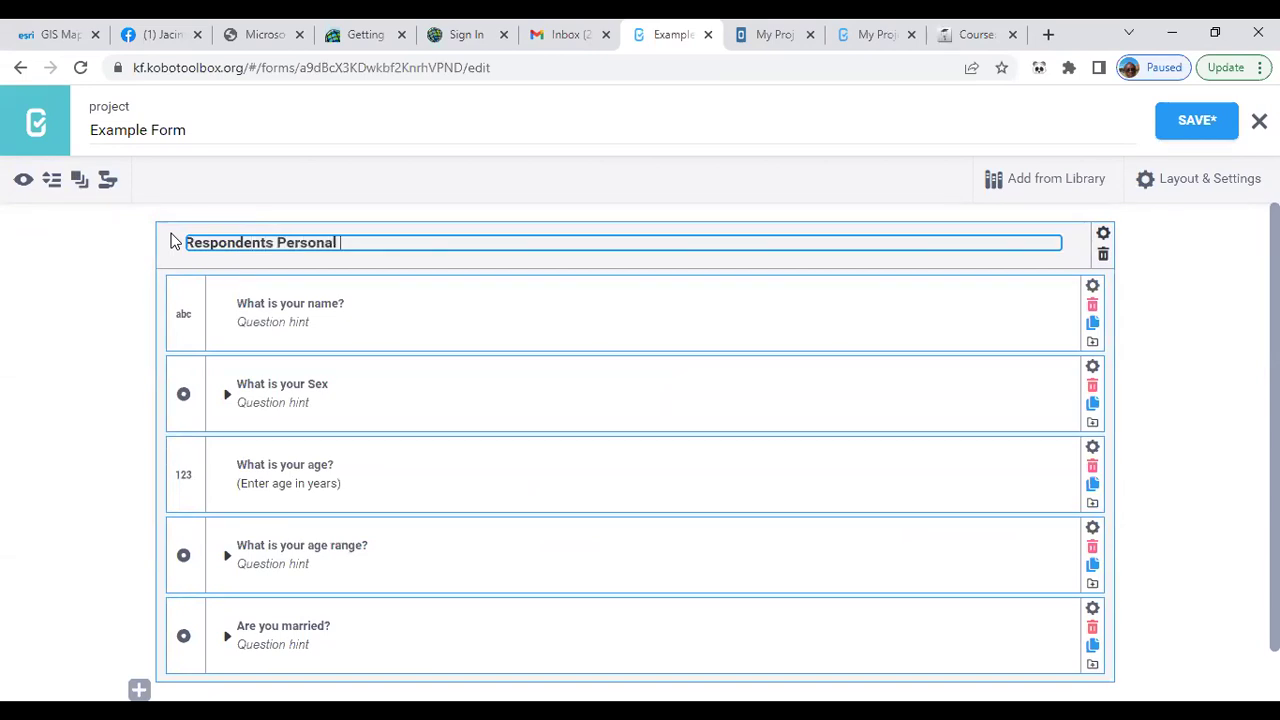
type("details")
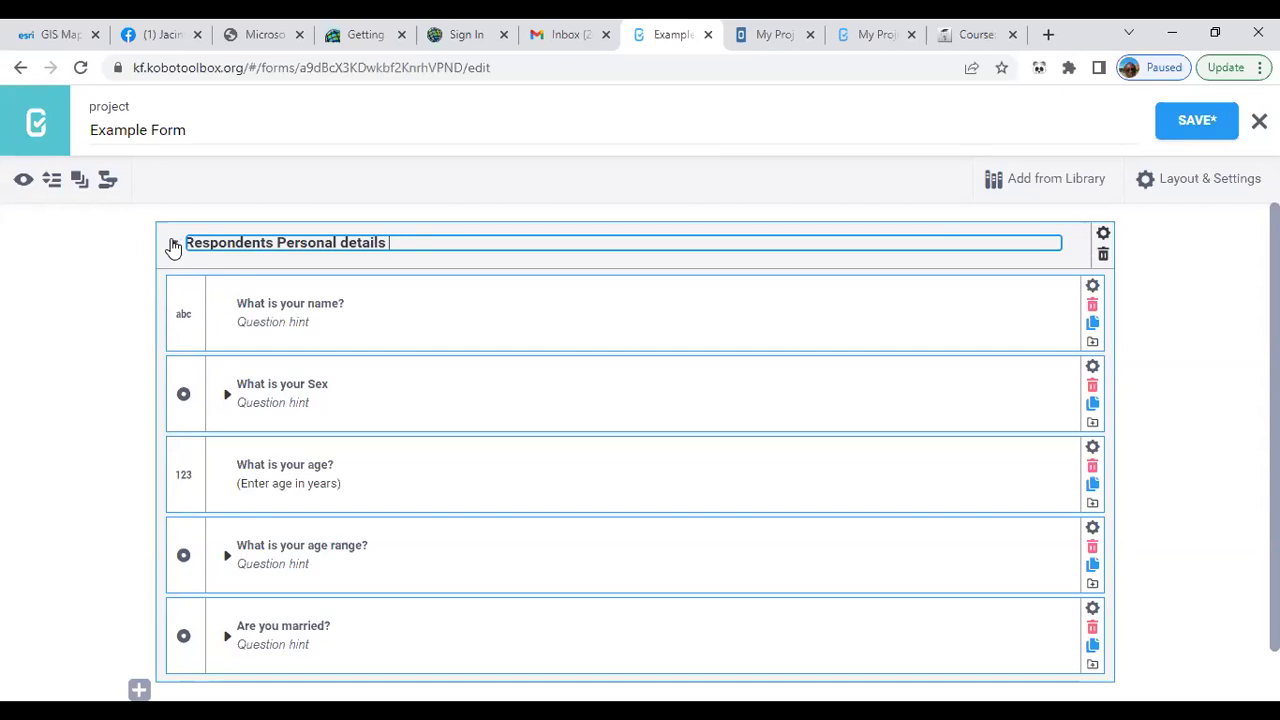
left_click(173, 245)
left_click(173, 245)
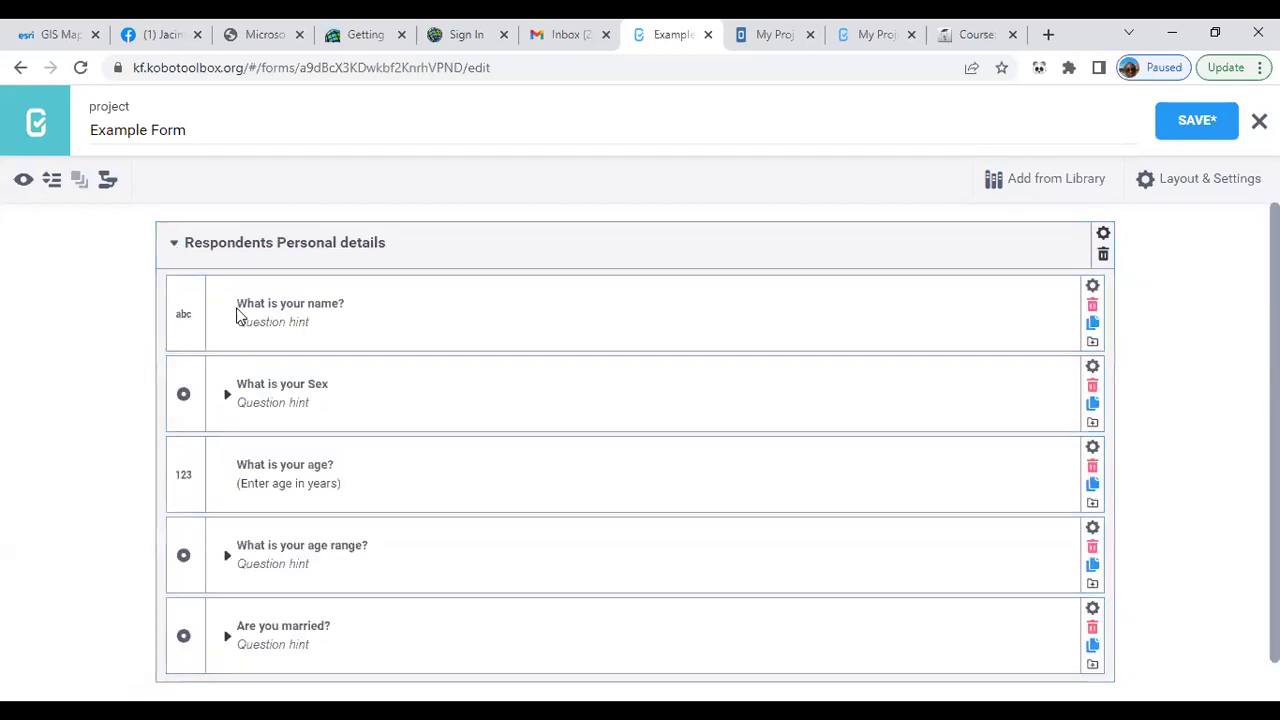
- Delete the 'Respondents Personal details' group using Ungroup Questions, keeping its five questions
left_click(1103, 255)
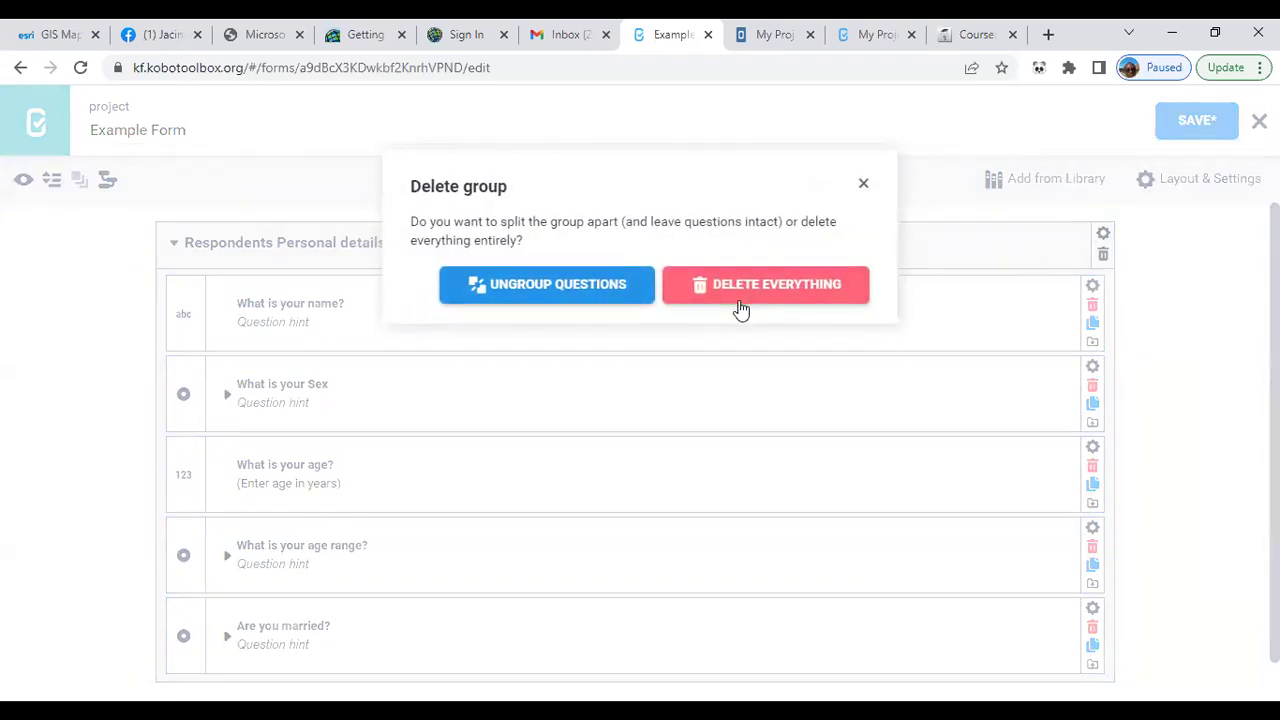
left_click(740, 290)
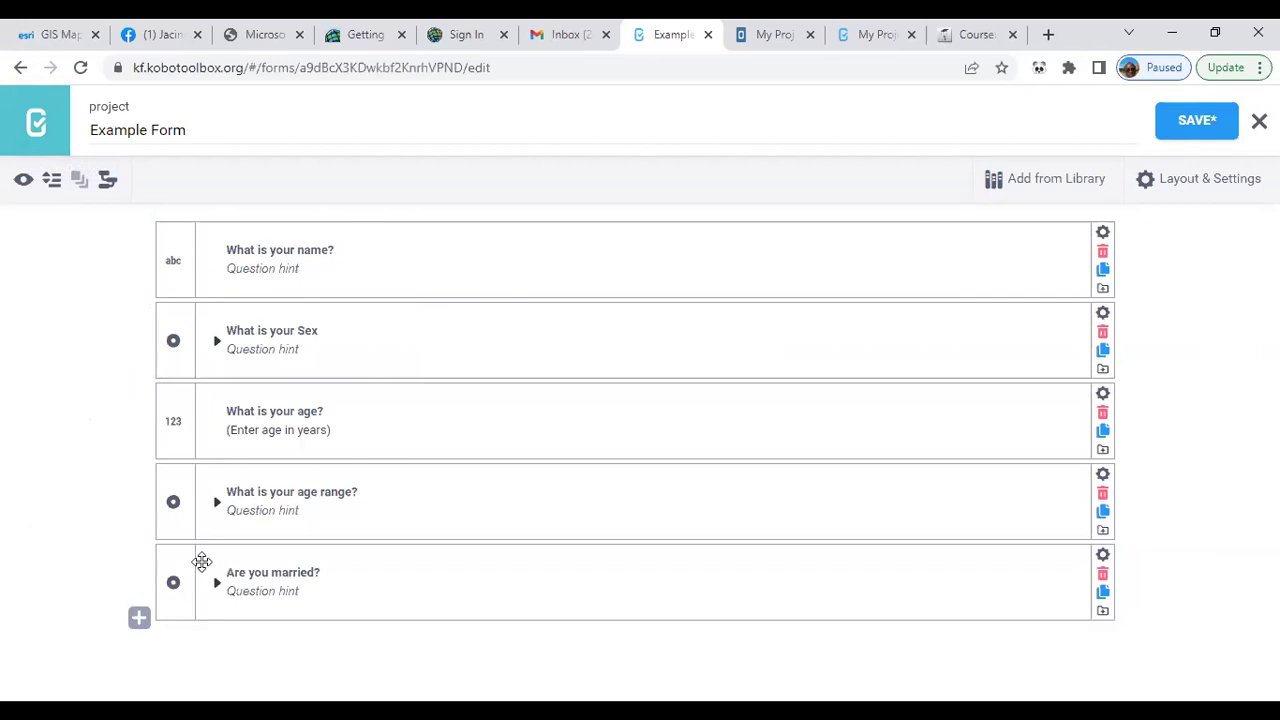
- Select the 'What is your name?' question after several select/deselect attempts
left_click(174, 243)
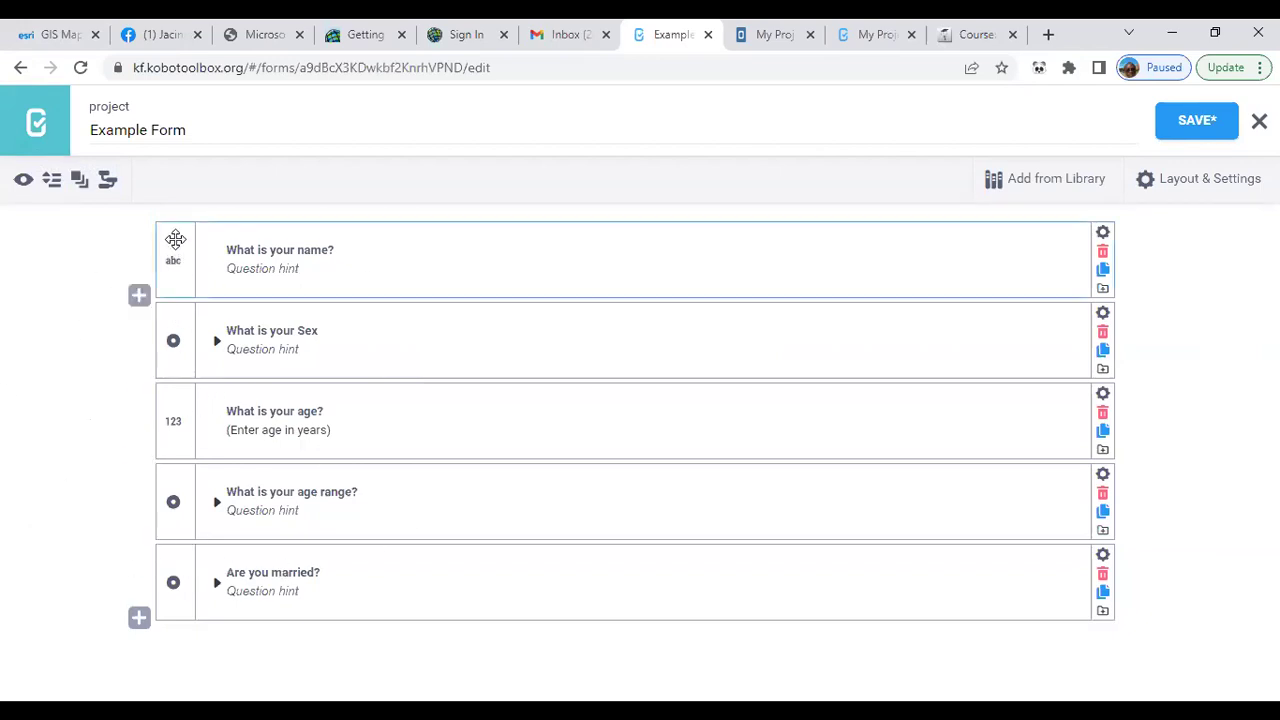
left_click(179, 401)
left_click(169, 246)
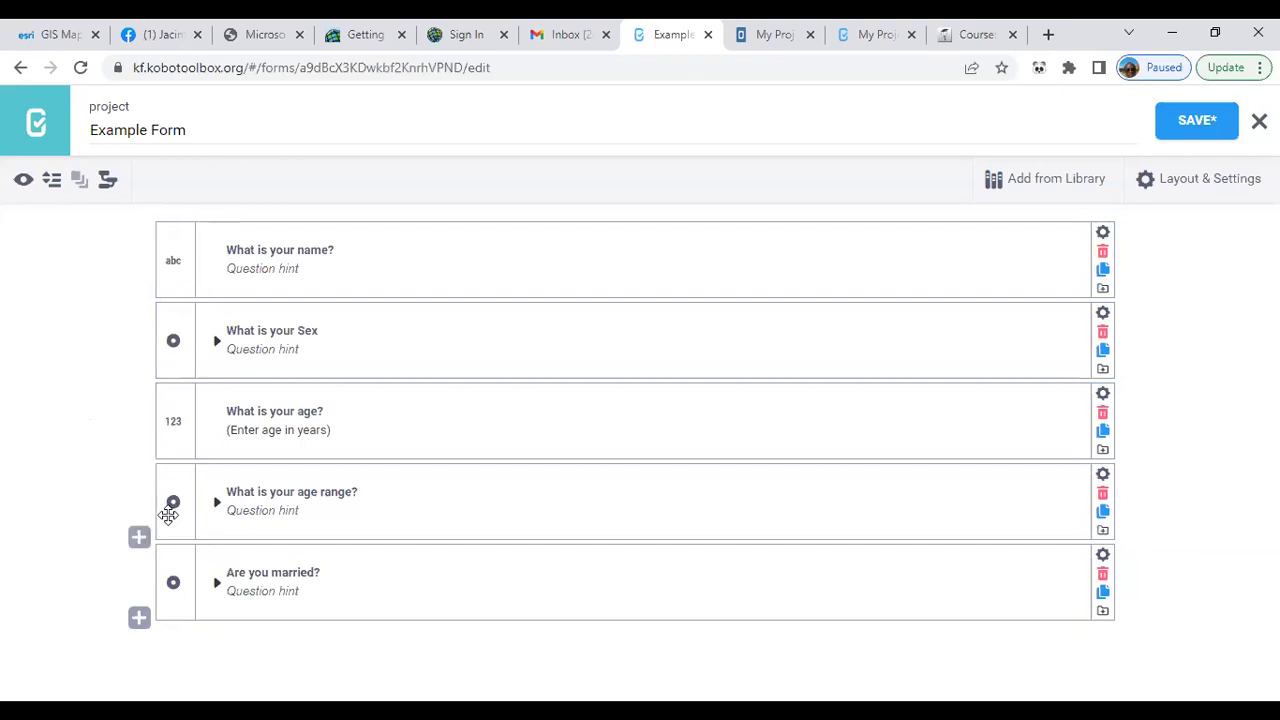
left_click(172, 249)
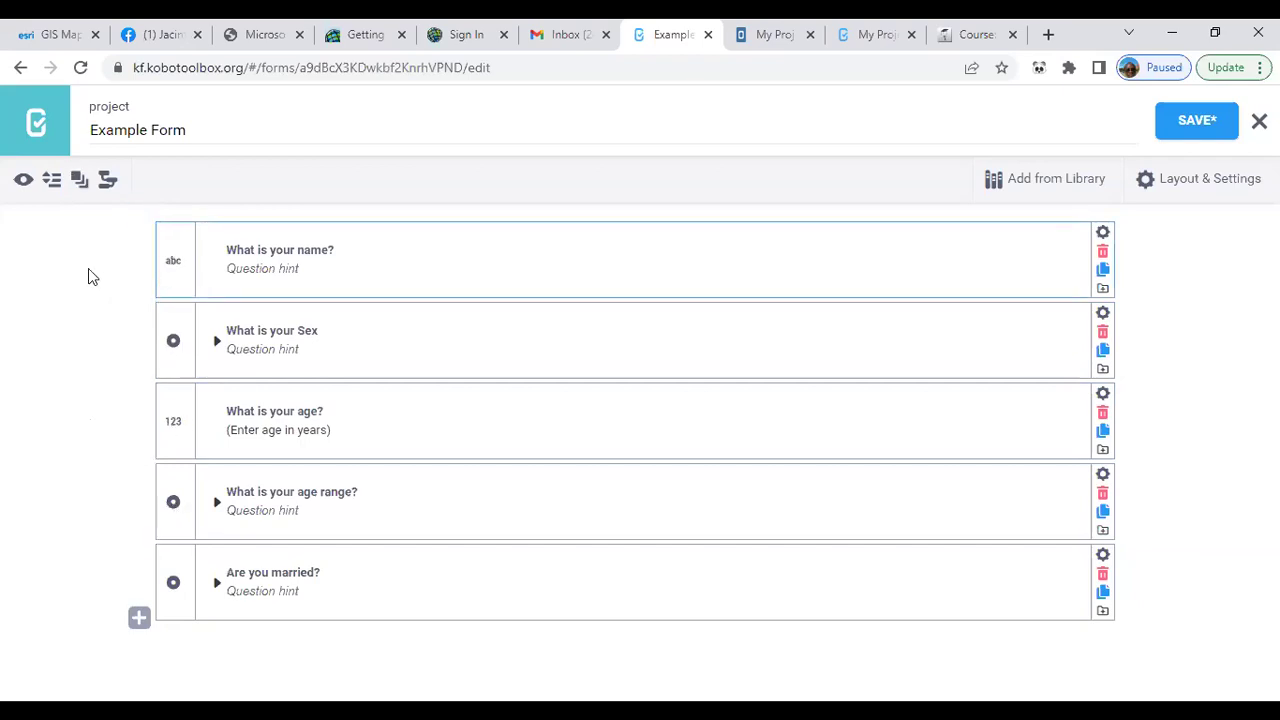
left_click(192, 261)
left_click(172, 257)
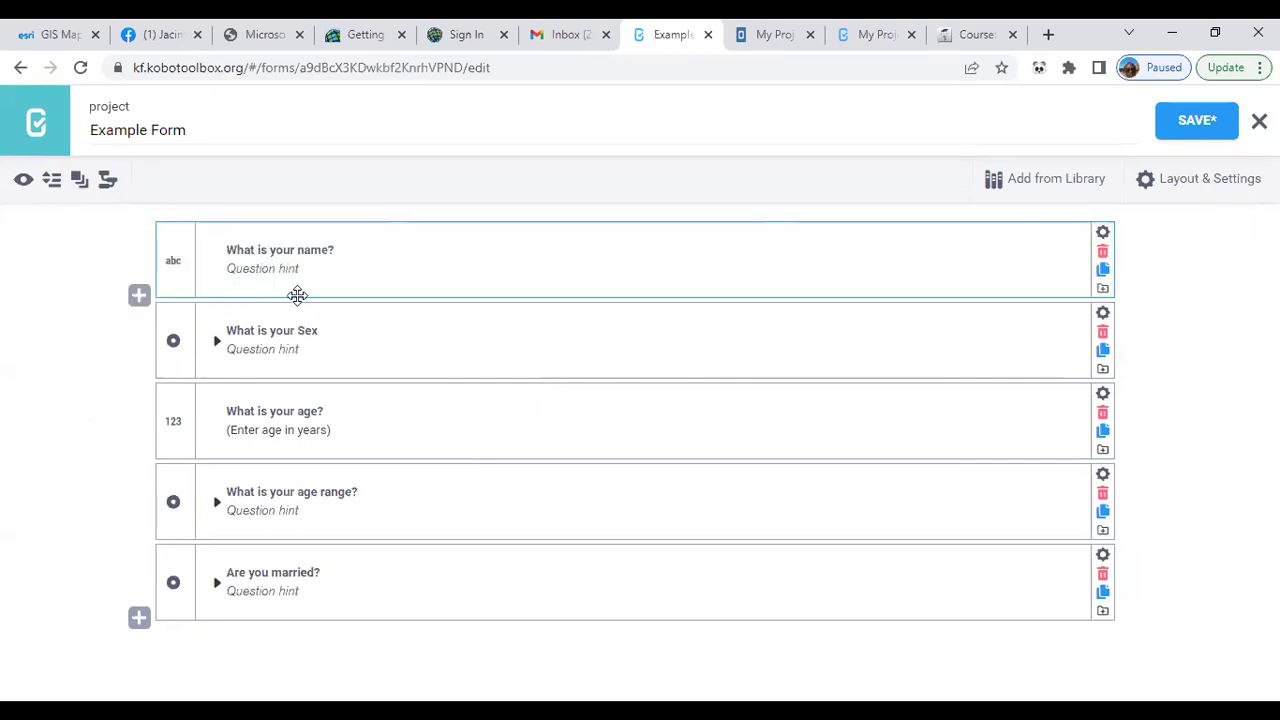
left_click(126, 277)
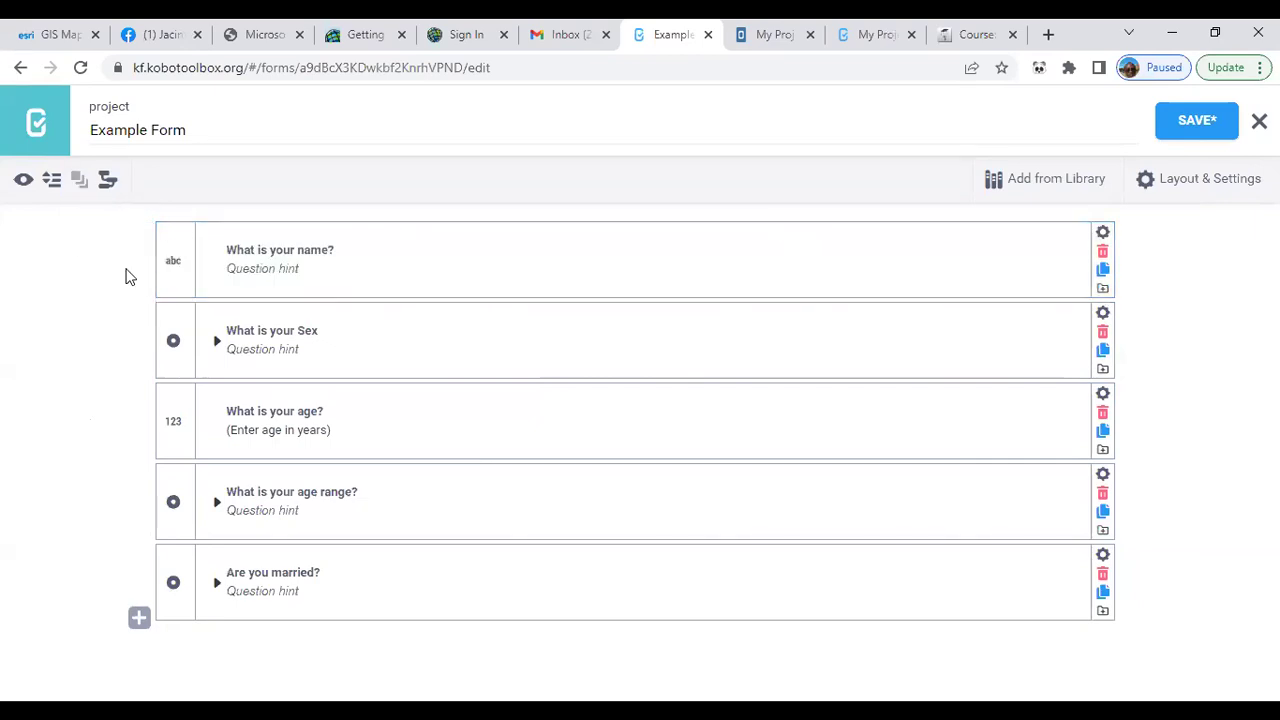
left_click(166, 245)
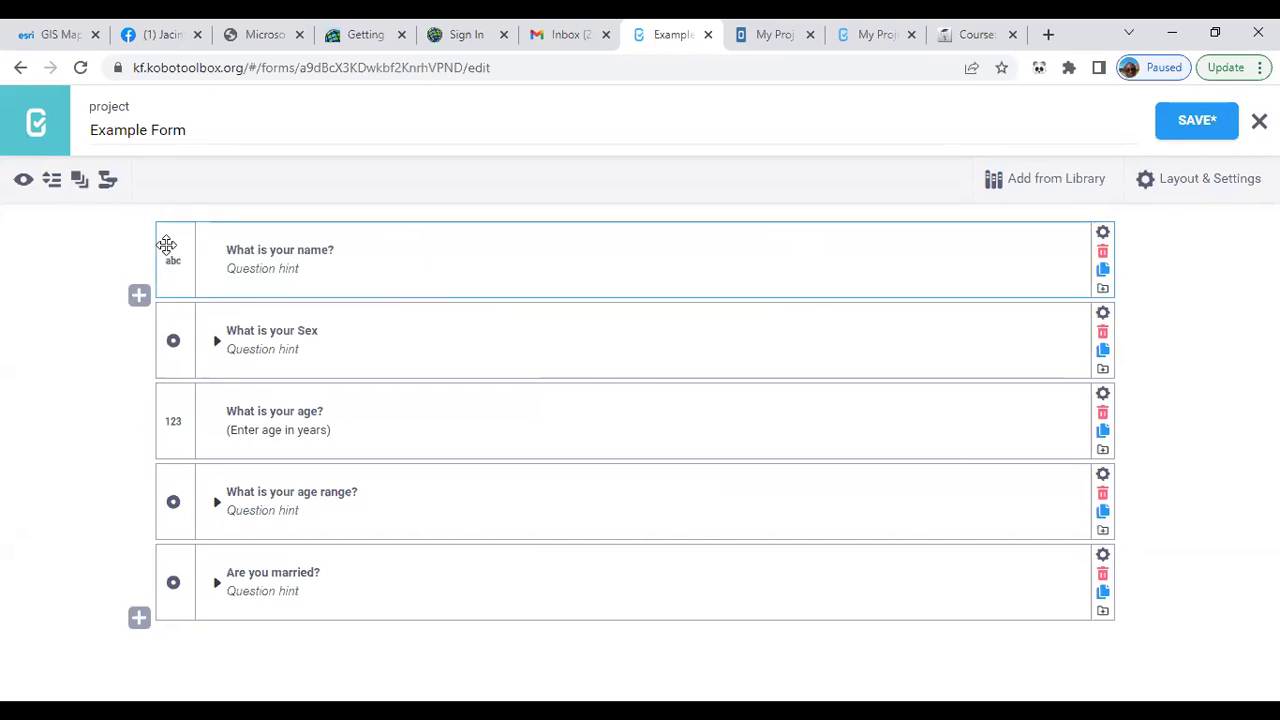
- Add Sex, age, age range and 'Are you married?' to the selection
left_click(174, 306)
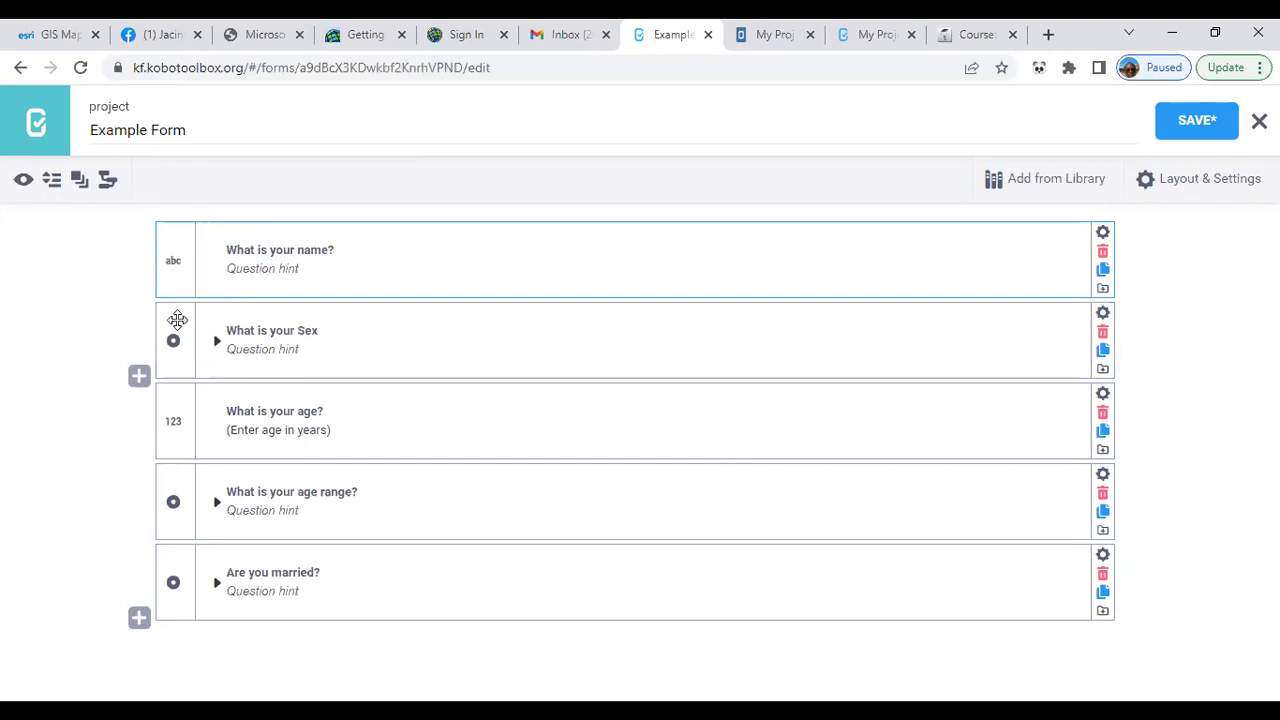
left_click(177, 319)
left_click(170, 410)
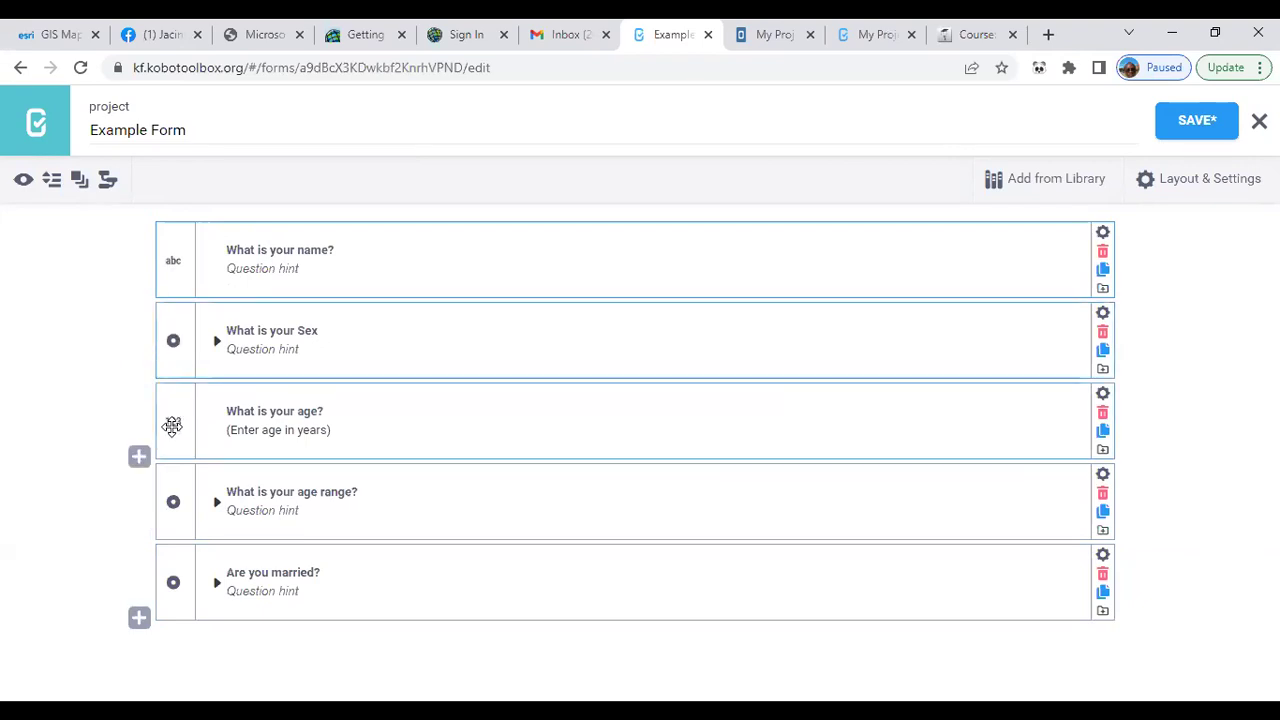
left_click(174, 477)
left_click(175, 554)
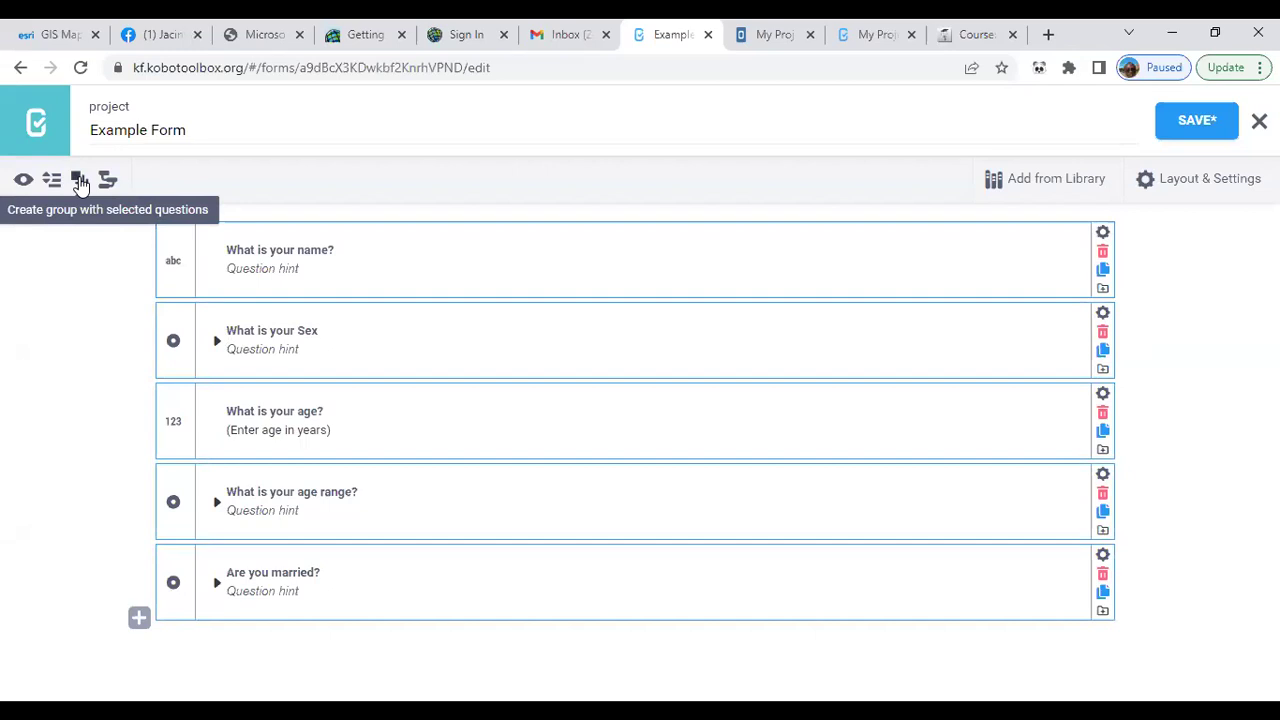
- Group the five selected questions and title the group 'Respondents Personal Details'
left_click(80, 184)
left_click(247, 243)
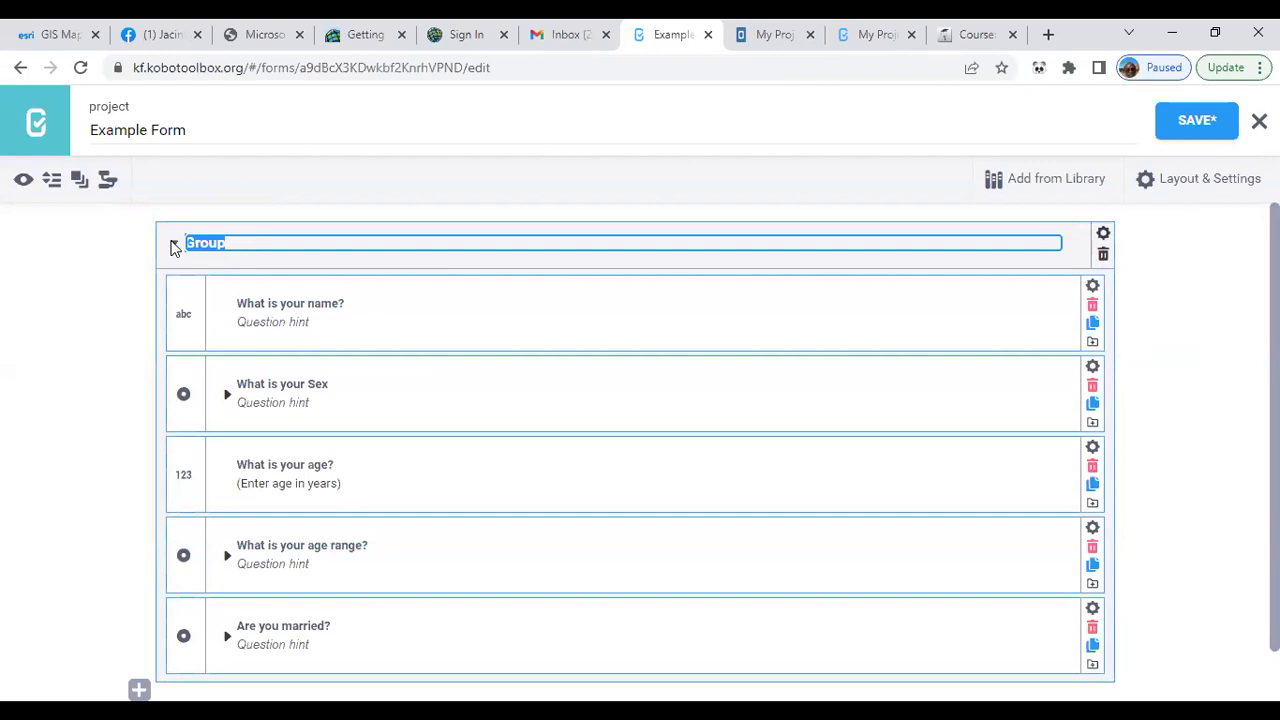
type("Respon")
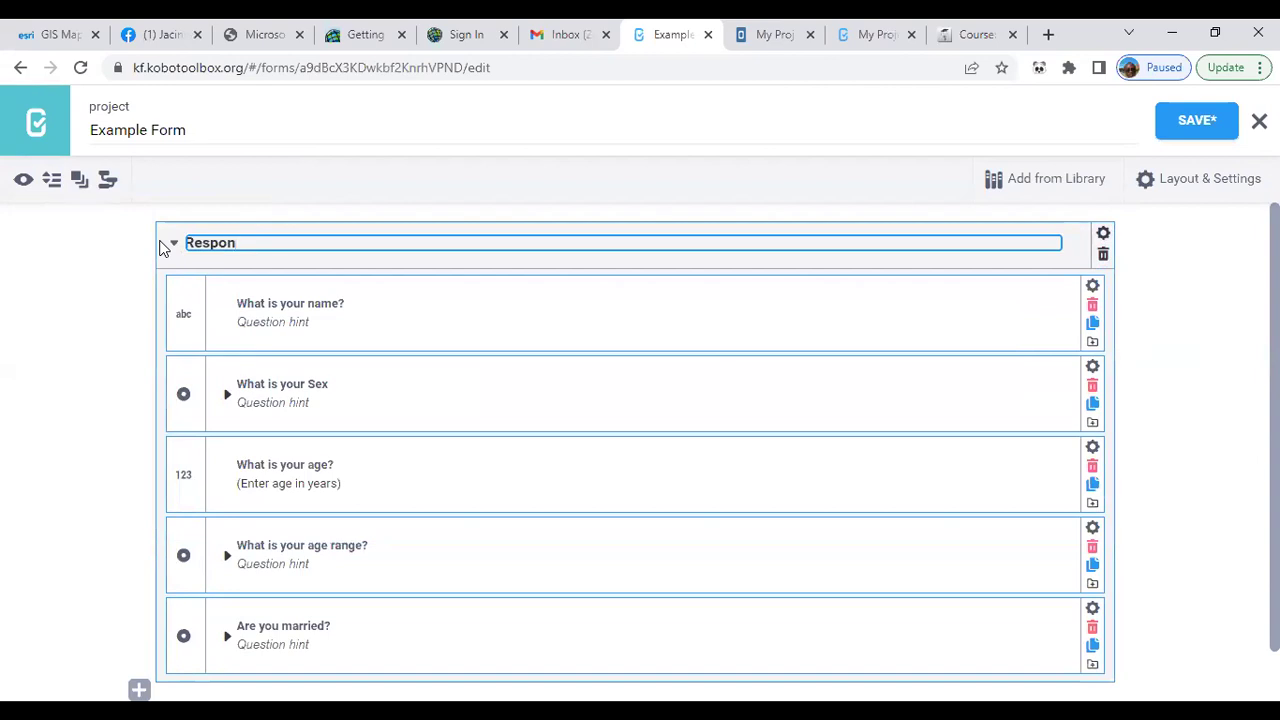
type("dents Personal Details")
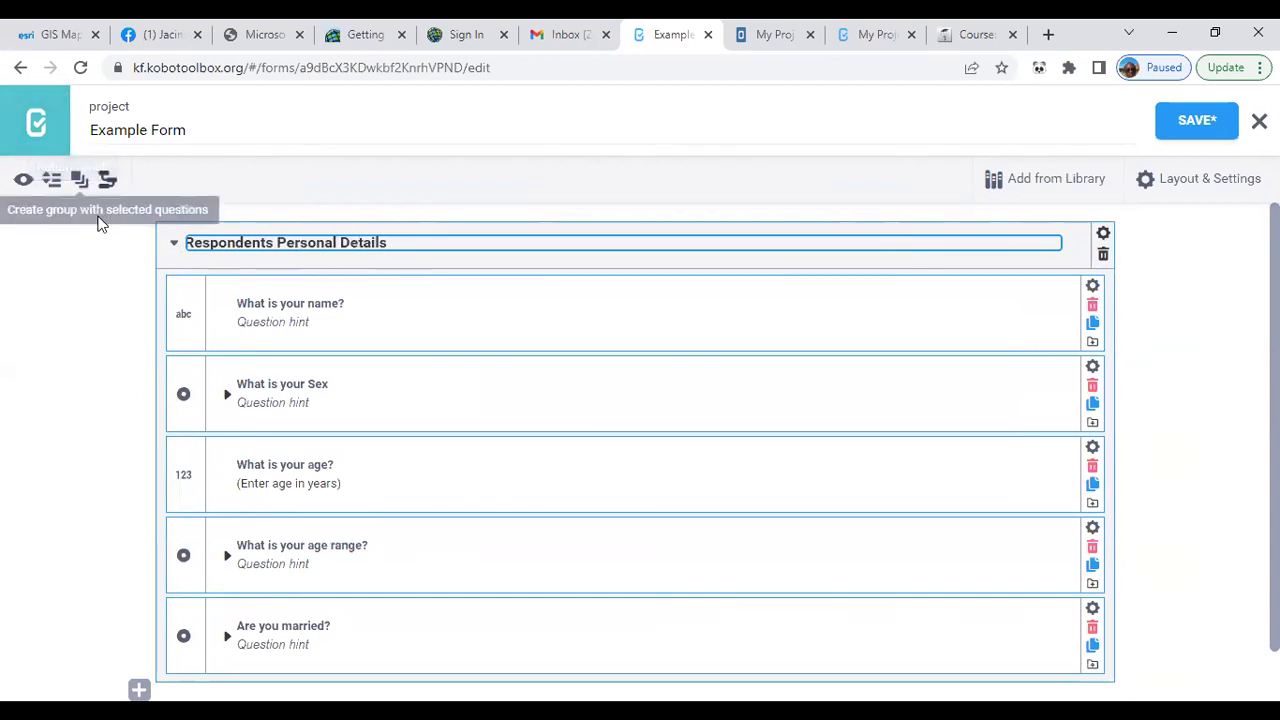
left_click(104, 251)
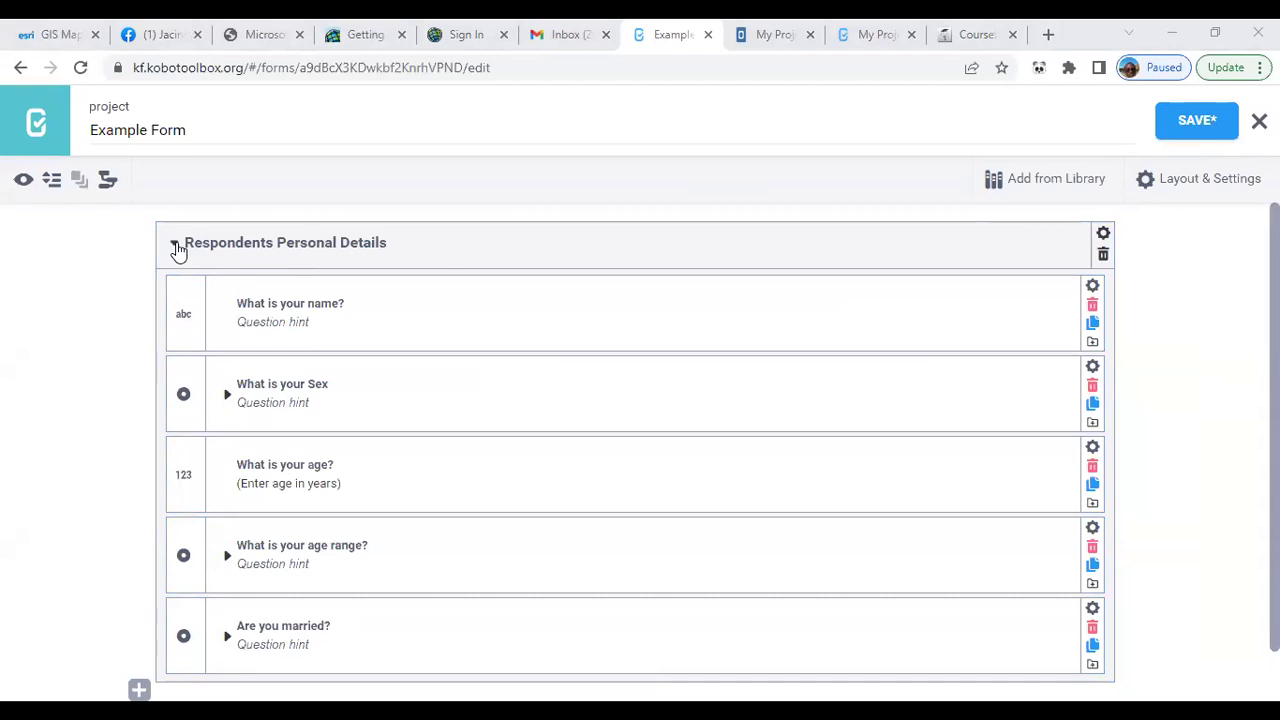
- Collapse the 'Respondents Personal Details' group to hide its questions
left_click(176, 246)
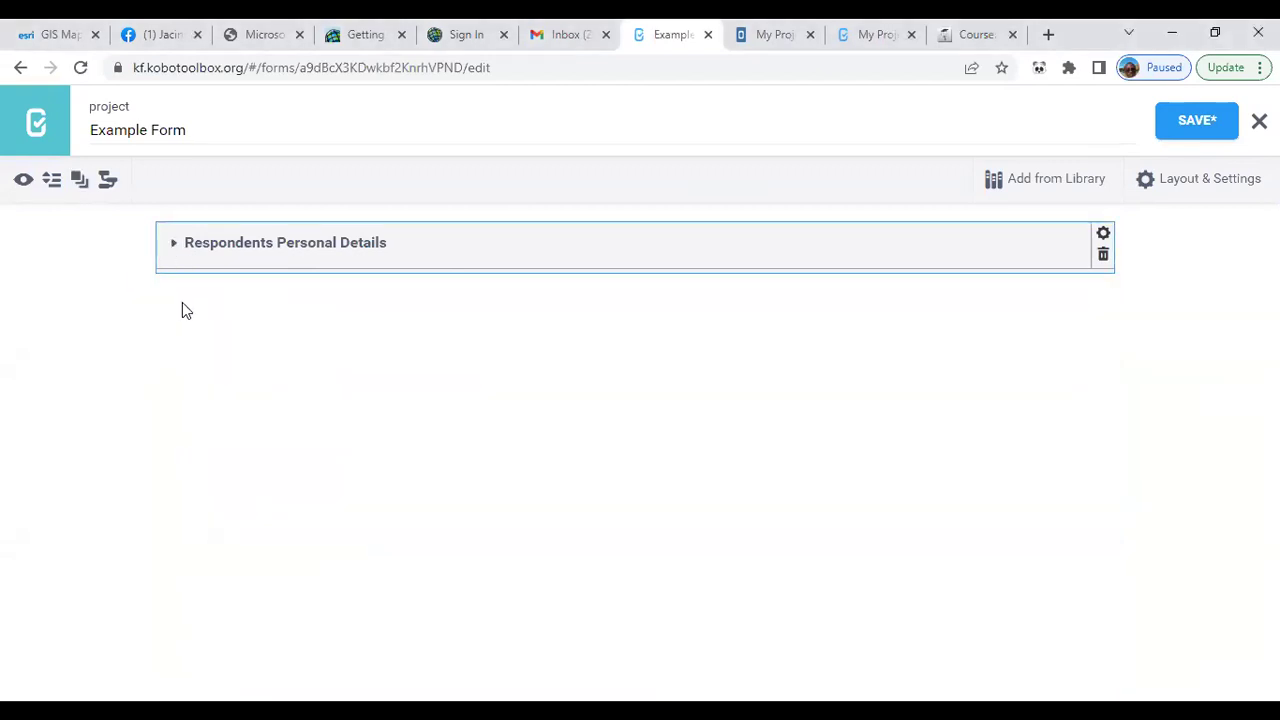
left_click(174, 248)
left_click(174, 248)
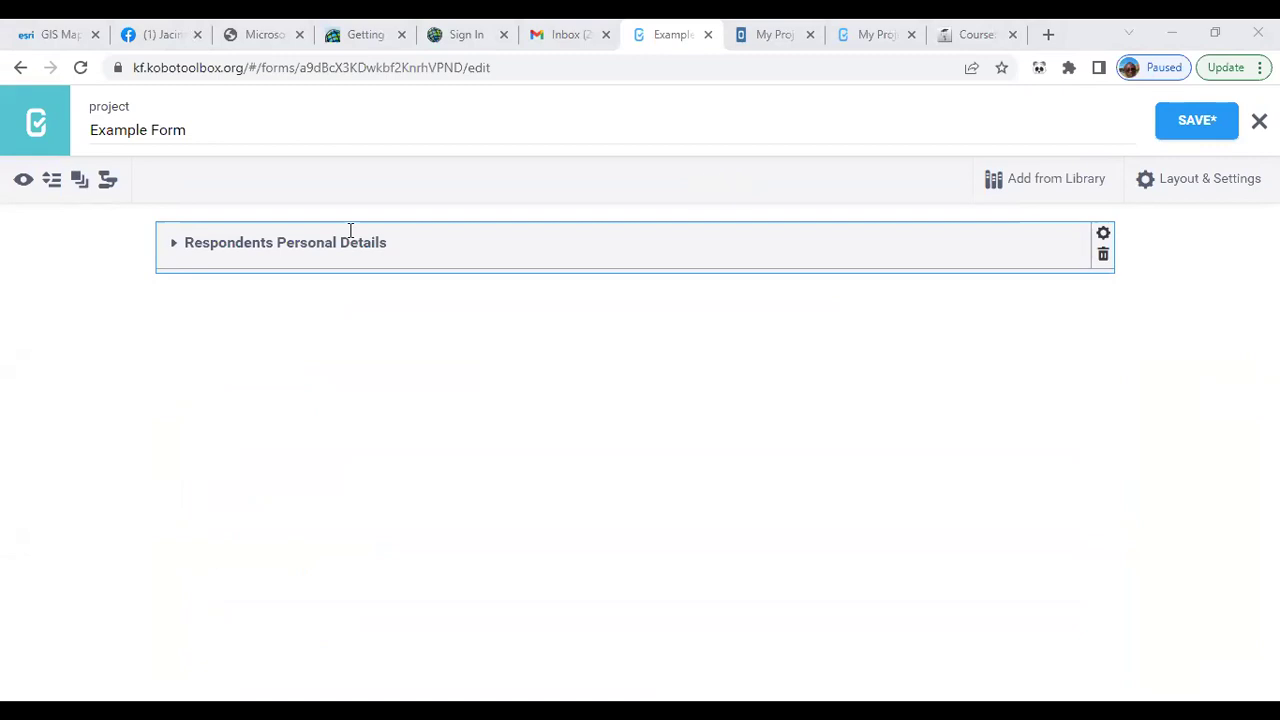
- Start a new blank question entry below the group
mouse_move(300, 283)
mouse_move(182, 249)
left_click(140, 285)
mouse_move(143, 283)
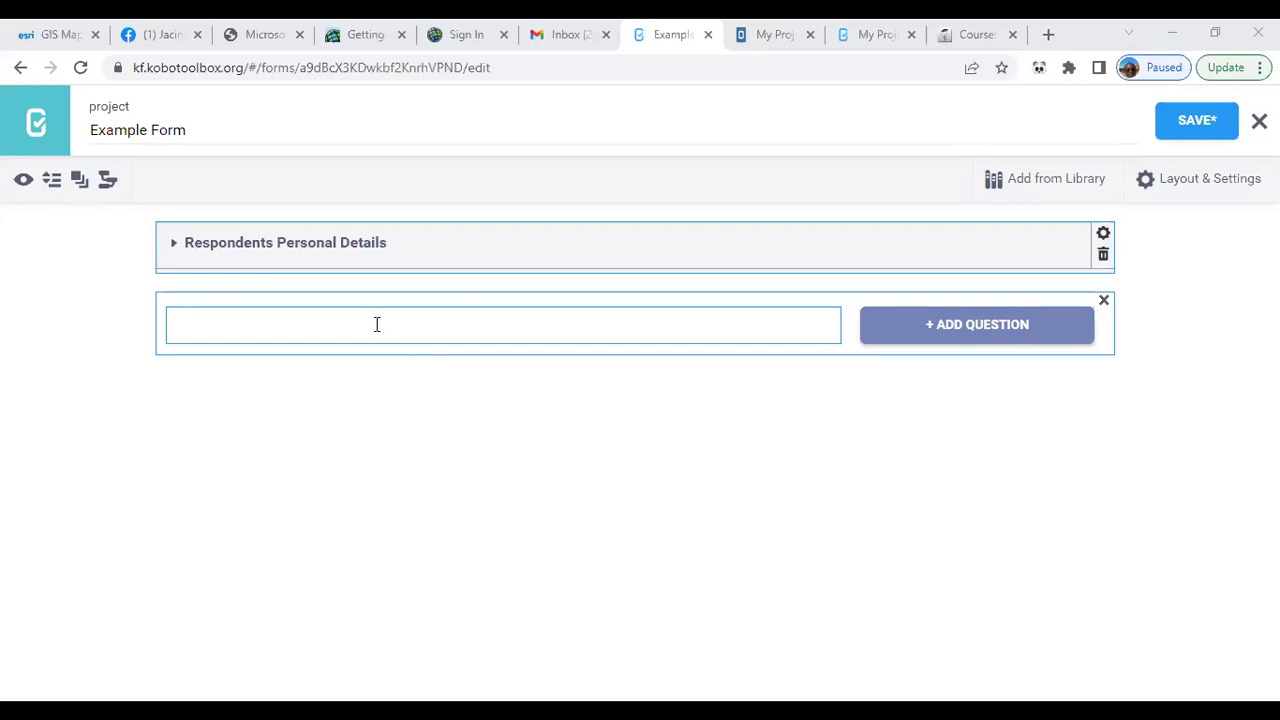
- Add 'How many people are in this household?' as a Number question
left_click(343, 329)
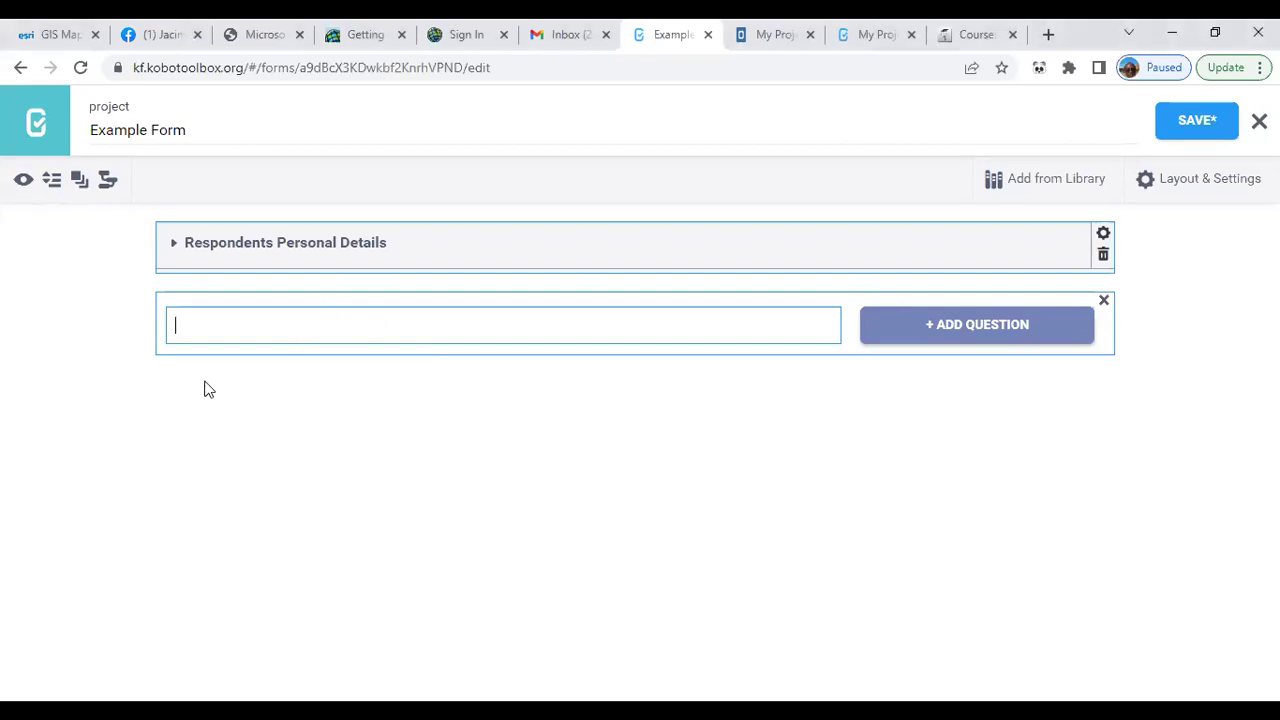
left_click(234, 318)
type("How mny pei")
key("BackSpace")
type("ople are in")
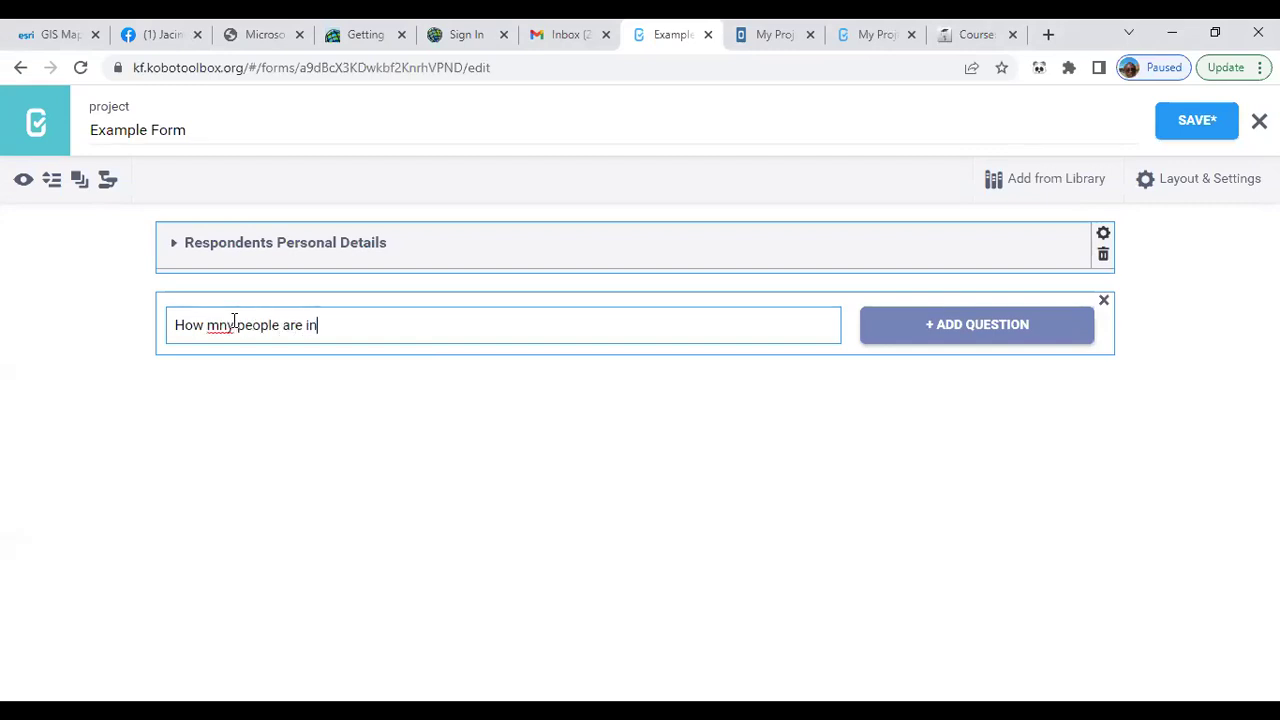
type(" this household?")
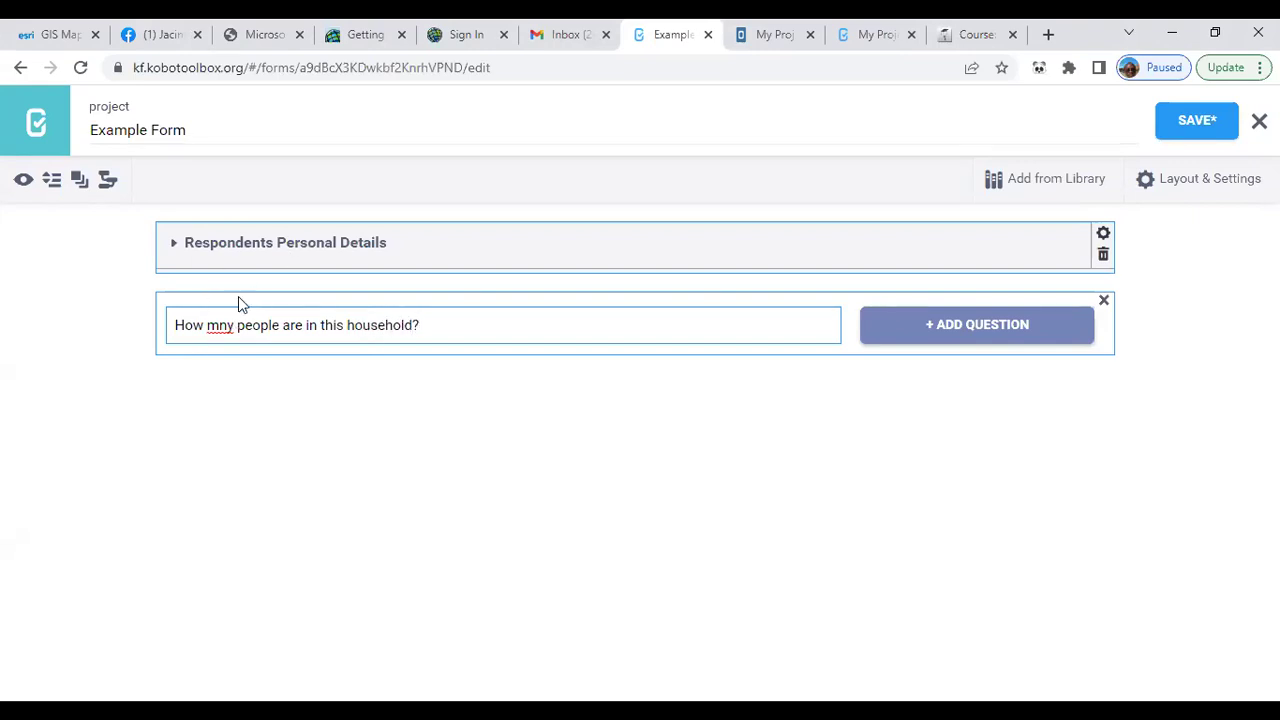
left_click(220, 328)
type("a")
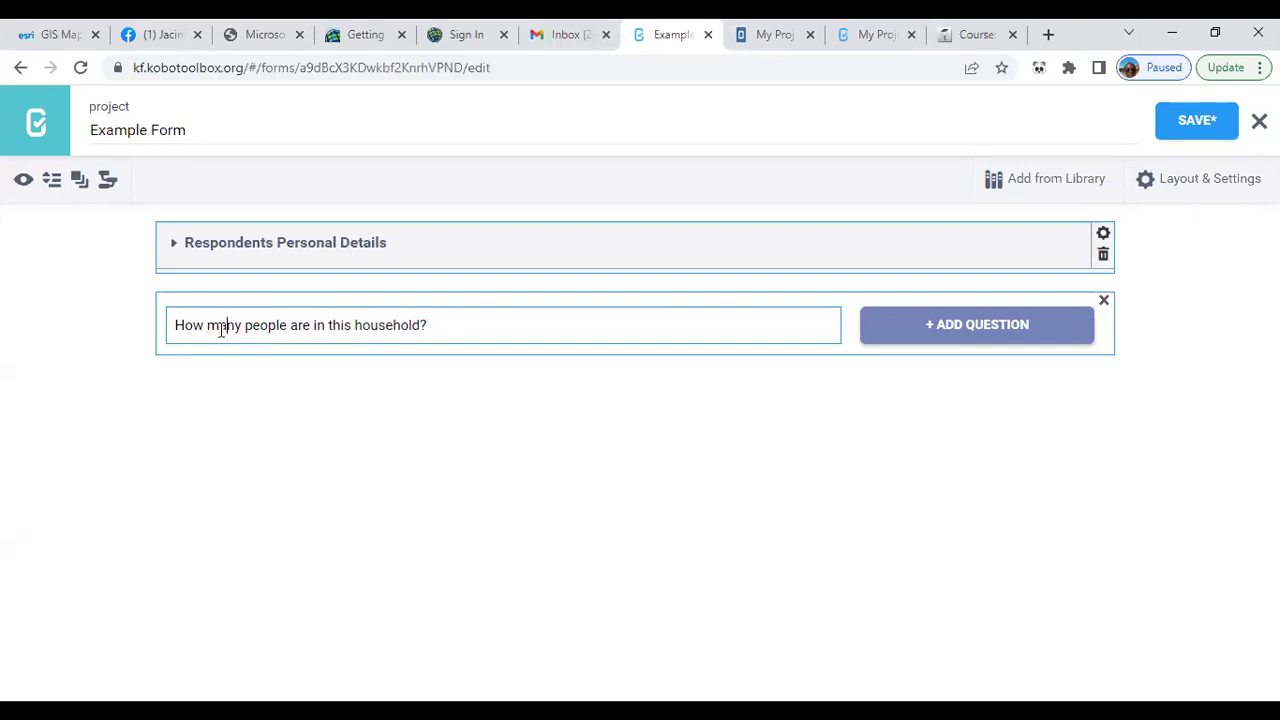
left_click(920, 338)
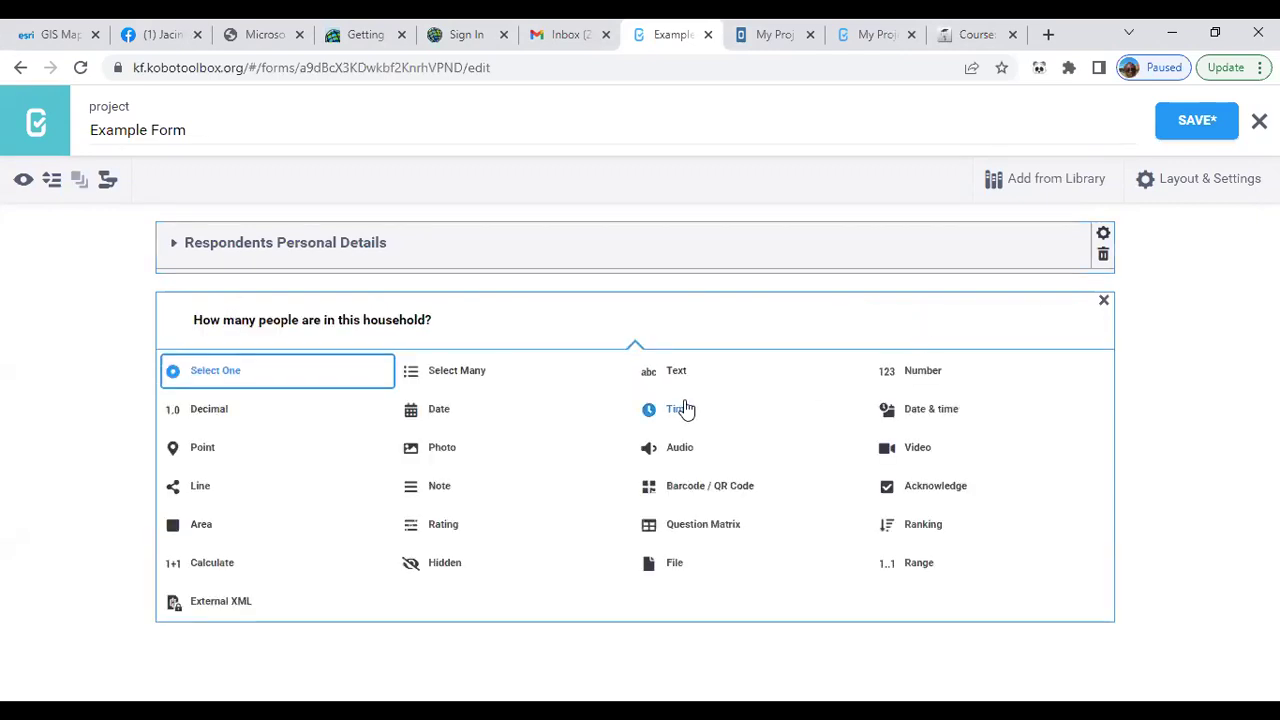
left_click(922, 371)
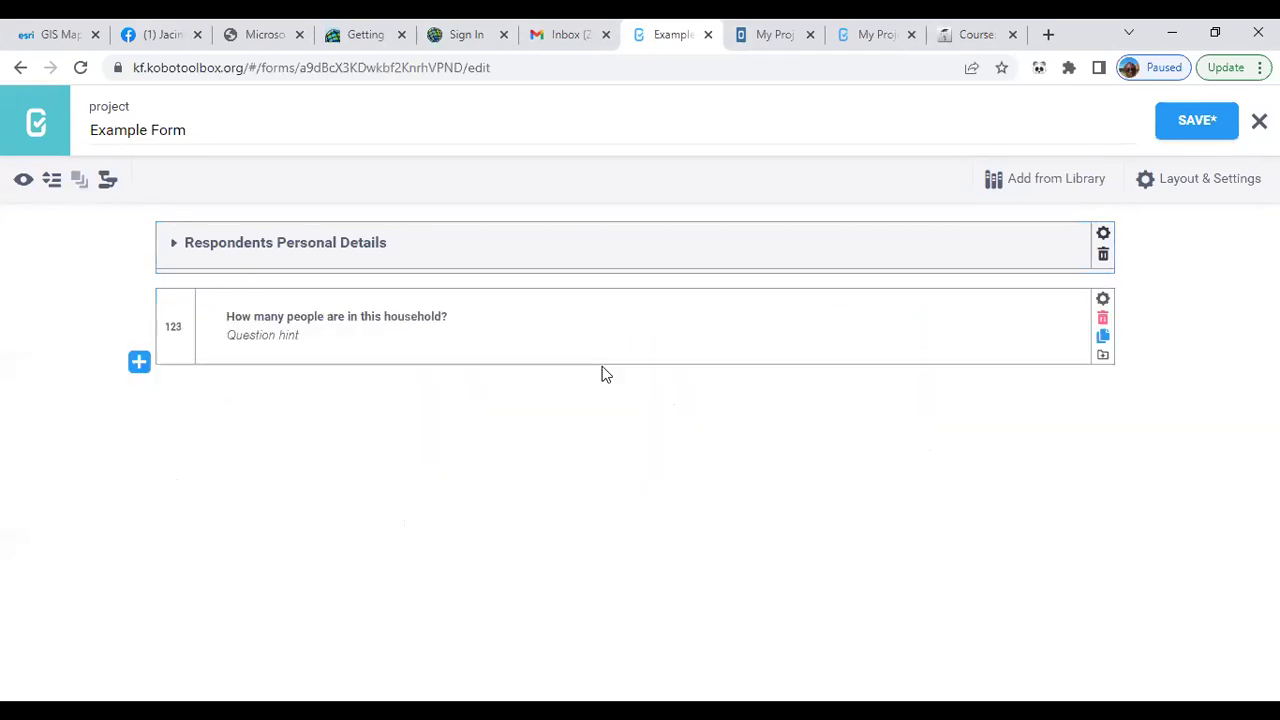
- Add the question 'Which of the following are your households sources of income?' as a select-many question
left_click(136, 364)
type("W")
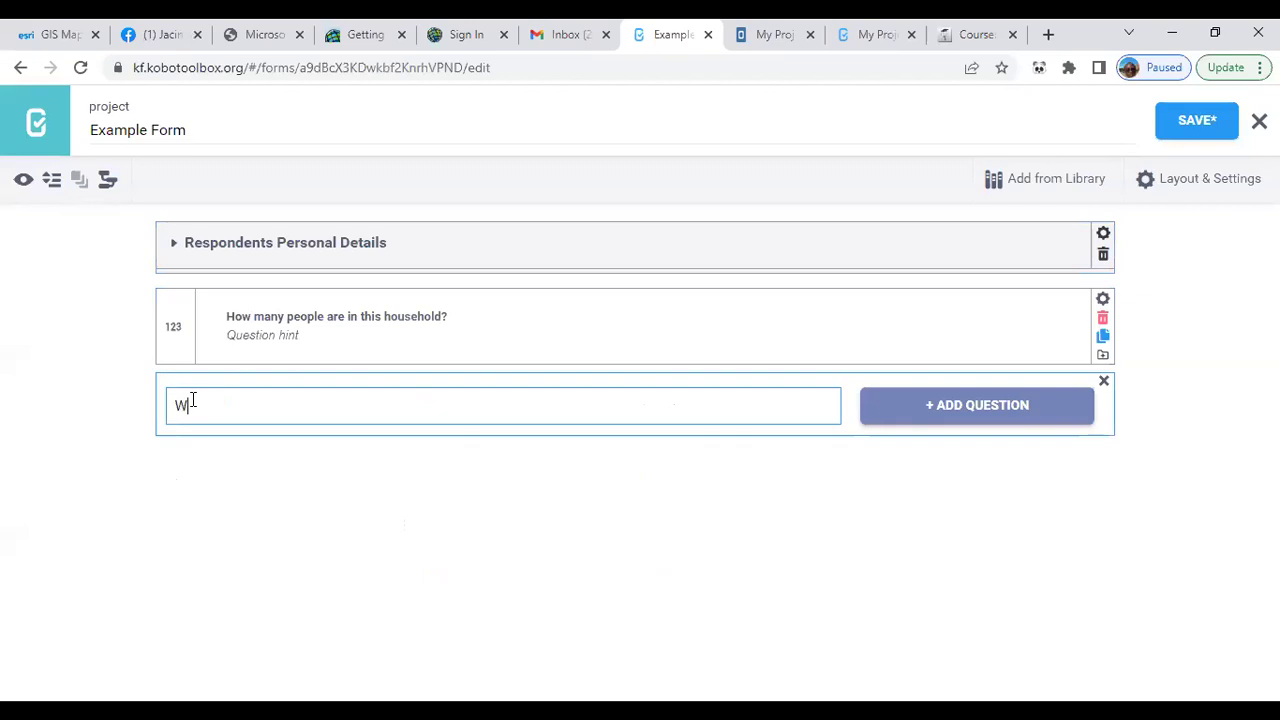
type("hich of the fo")
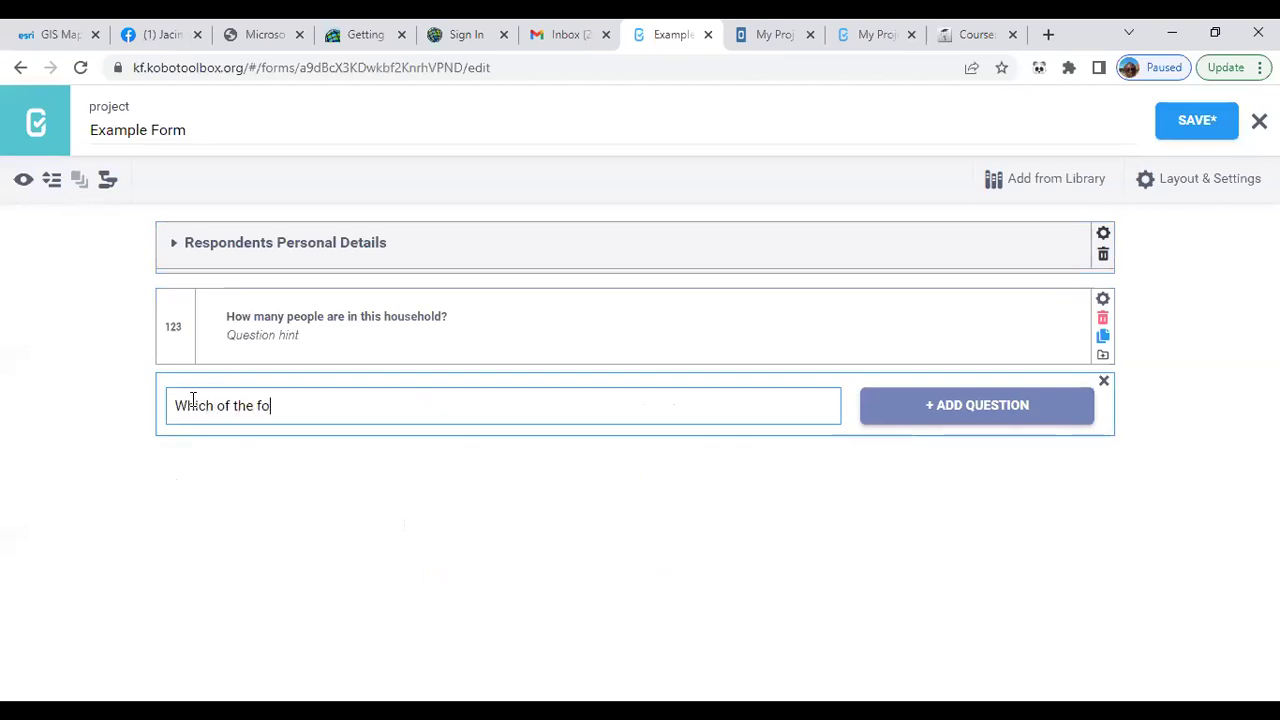
type("llowing are ")
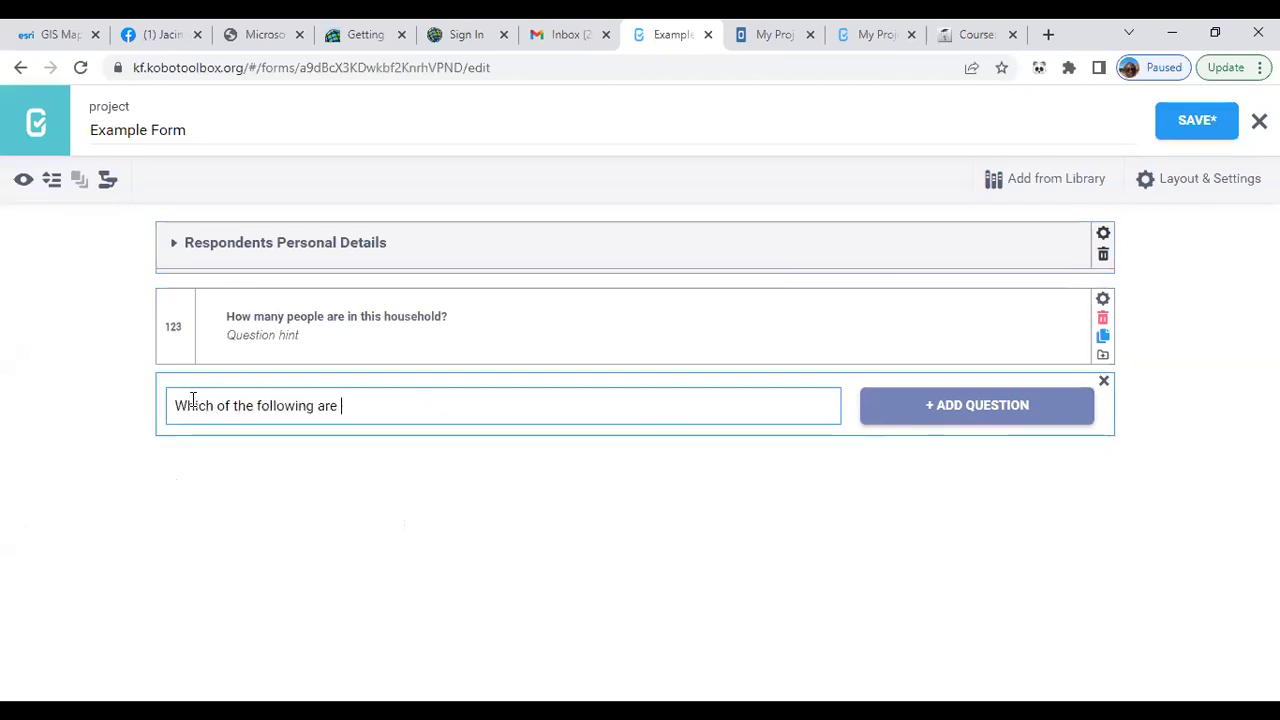
type("your house")
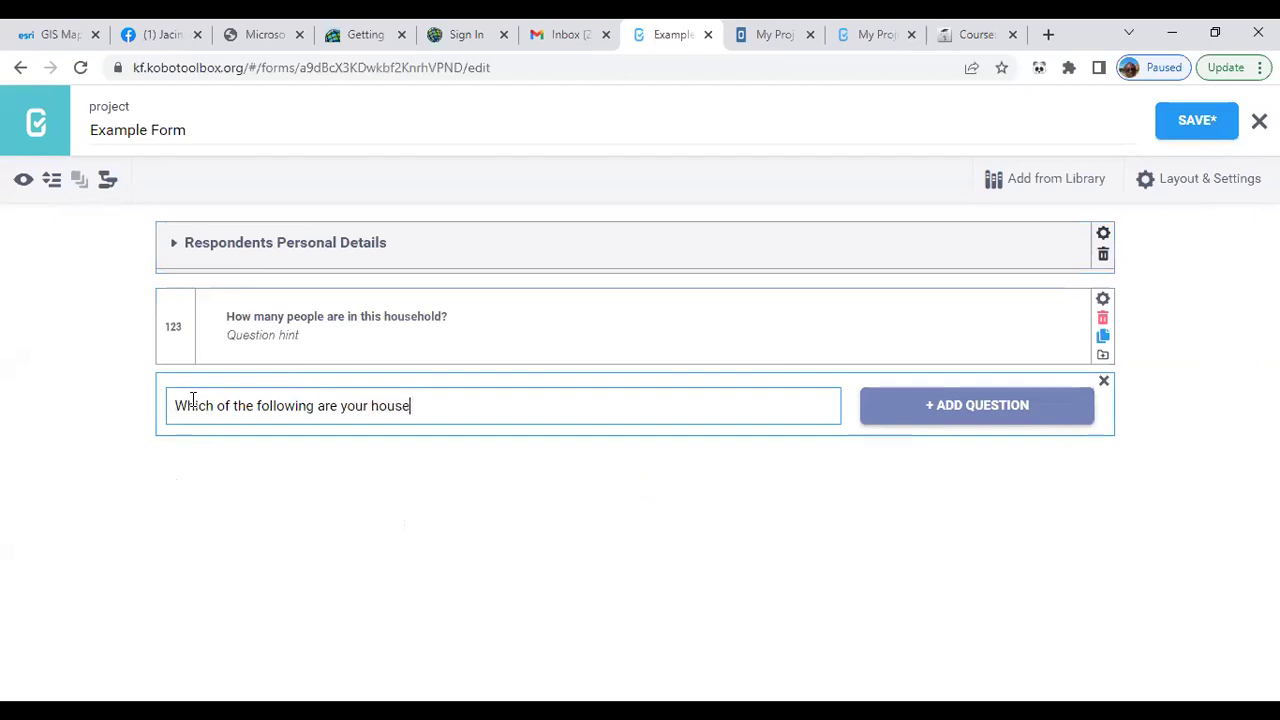
type("holds sources of income?")
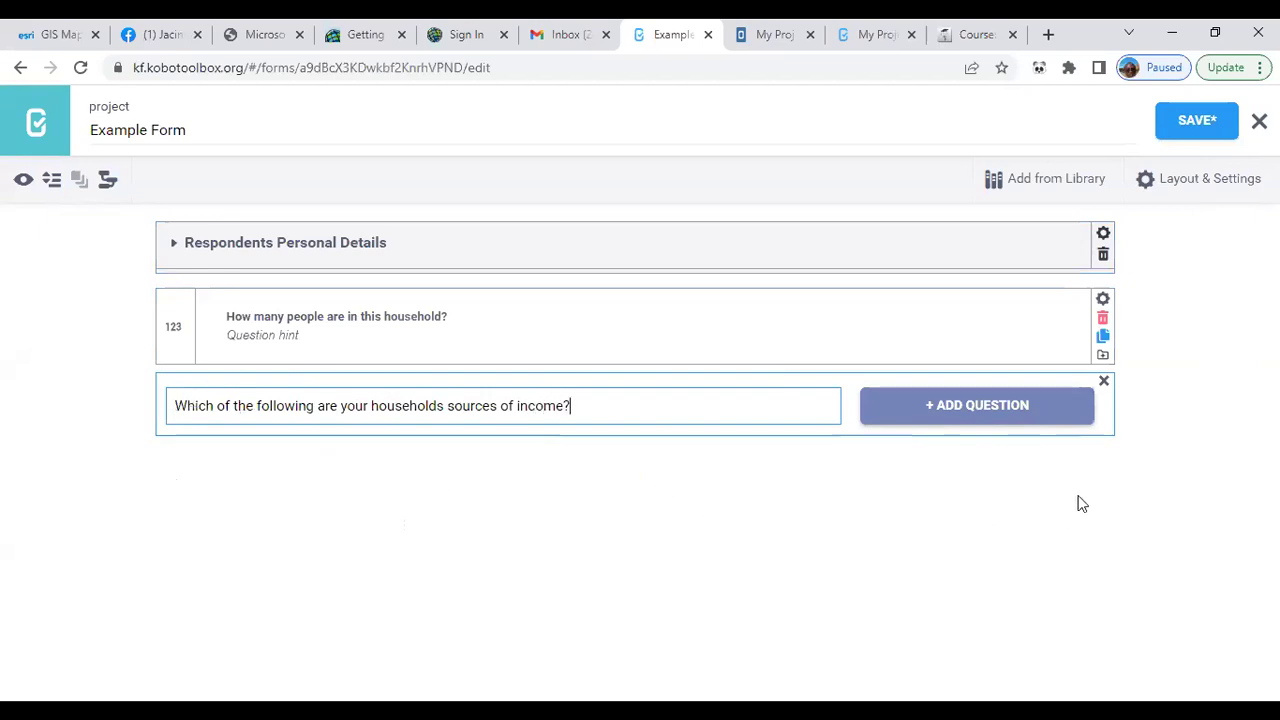
left_click(1022, 418)
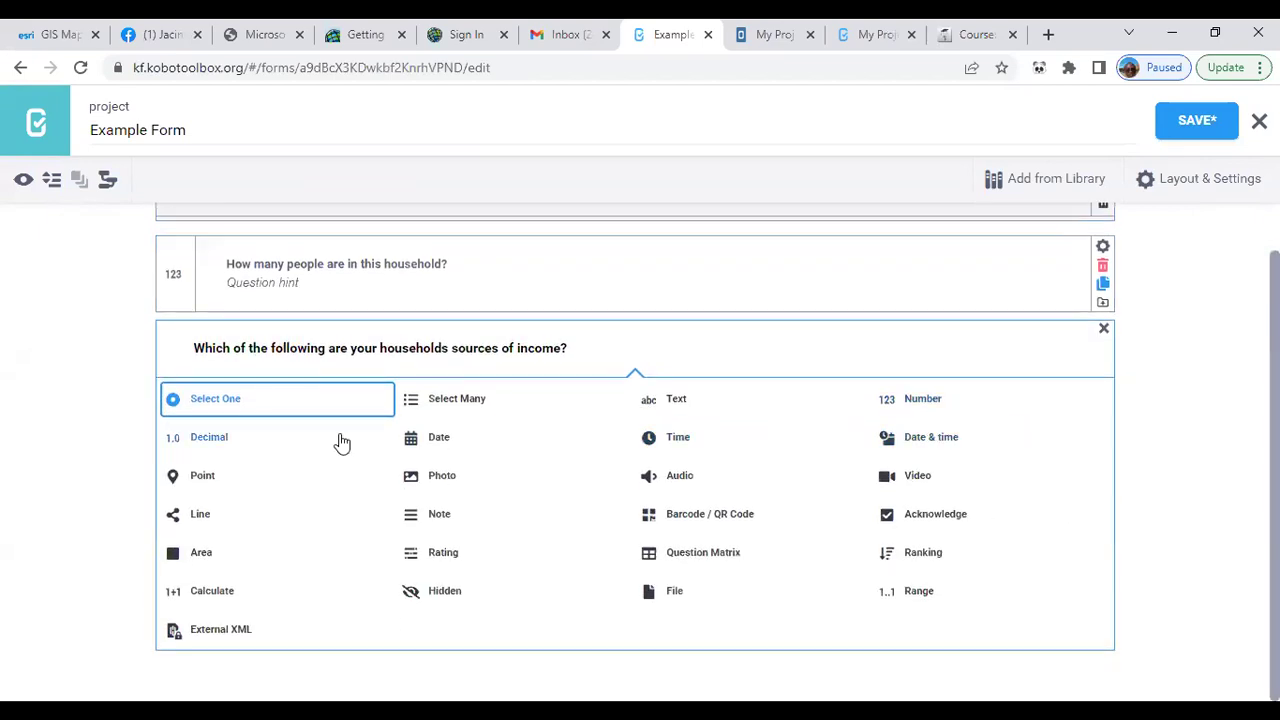
left_click(458, 404)
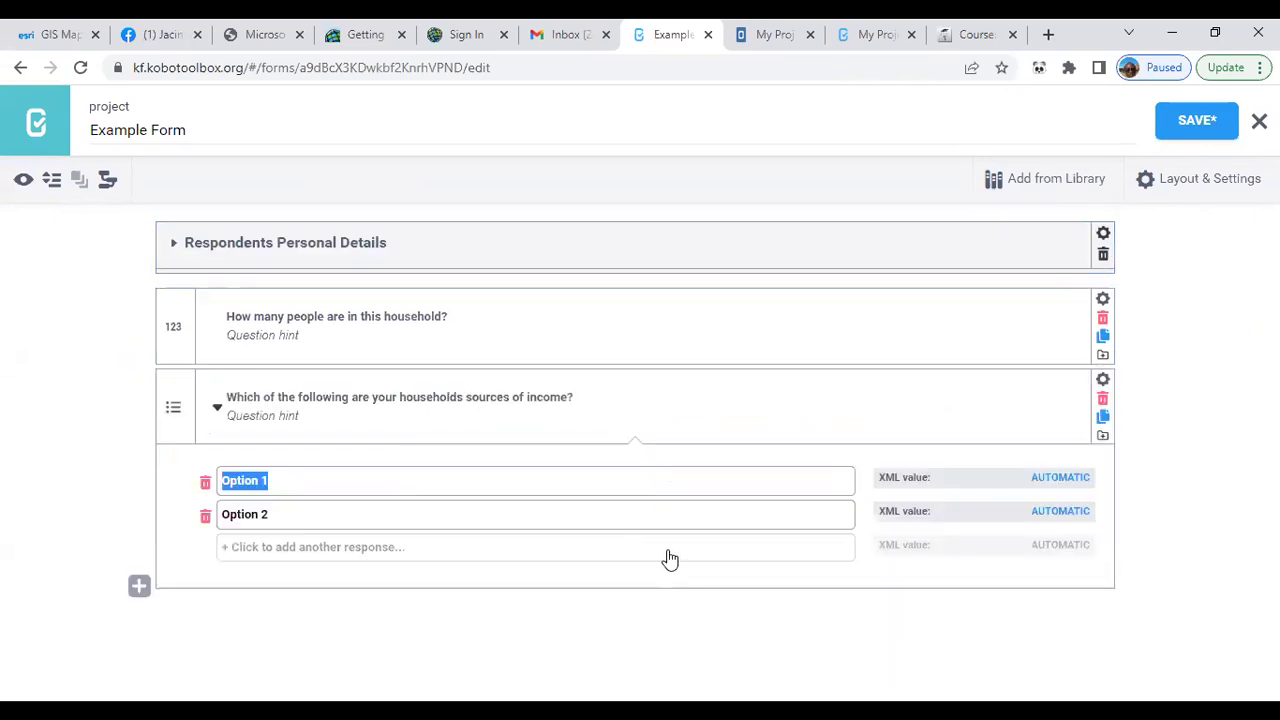
- Enter Business, Salary, Casual Work and Other as its four answer options
type("Bu")
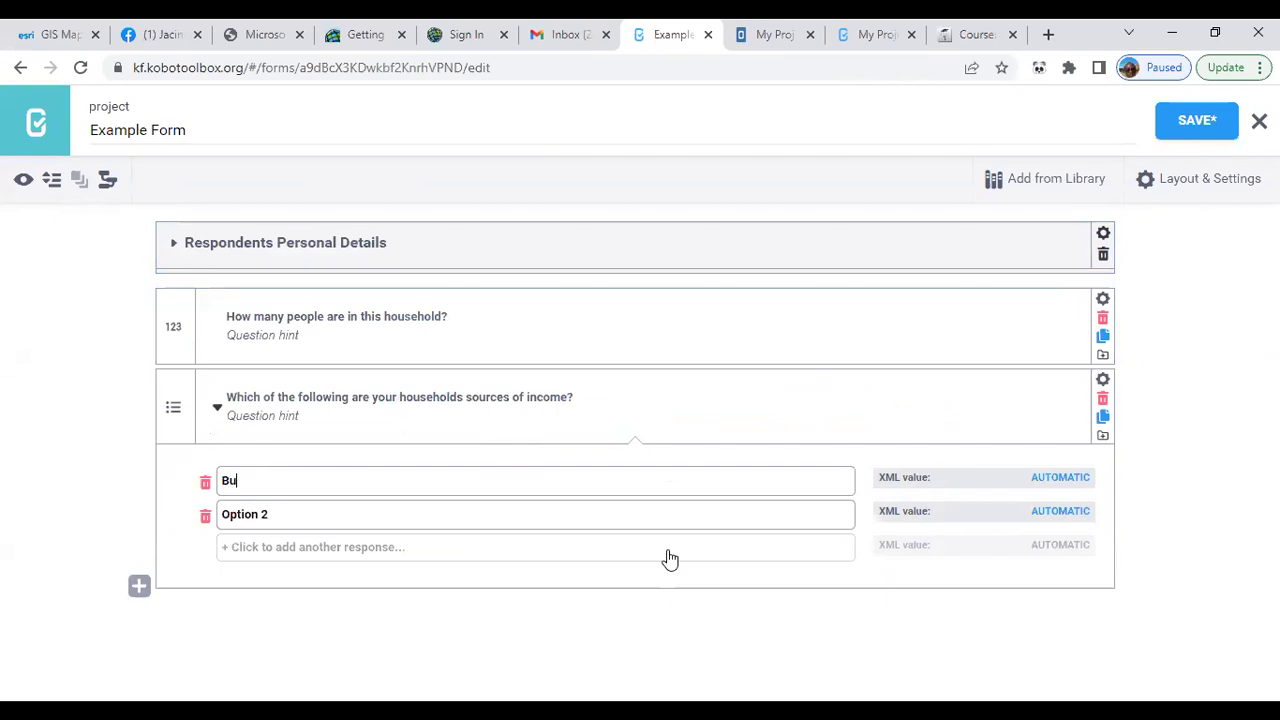
type("siness")
key("Tab")
type("Salary")
left_click(221, 556)
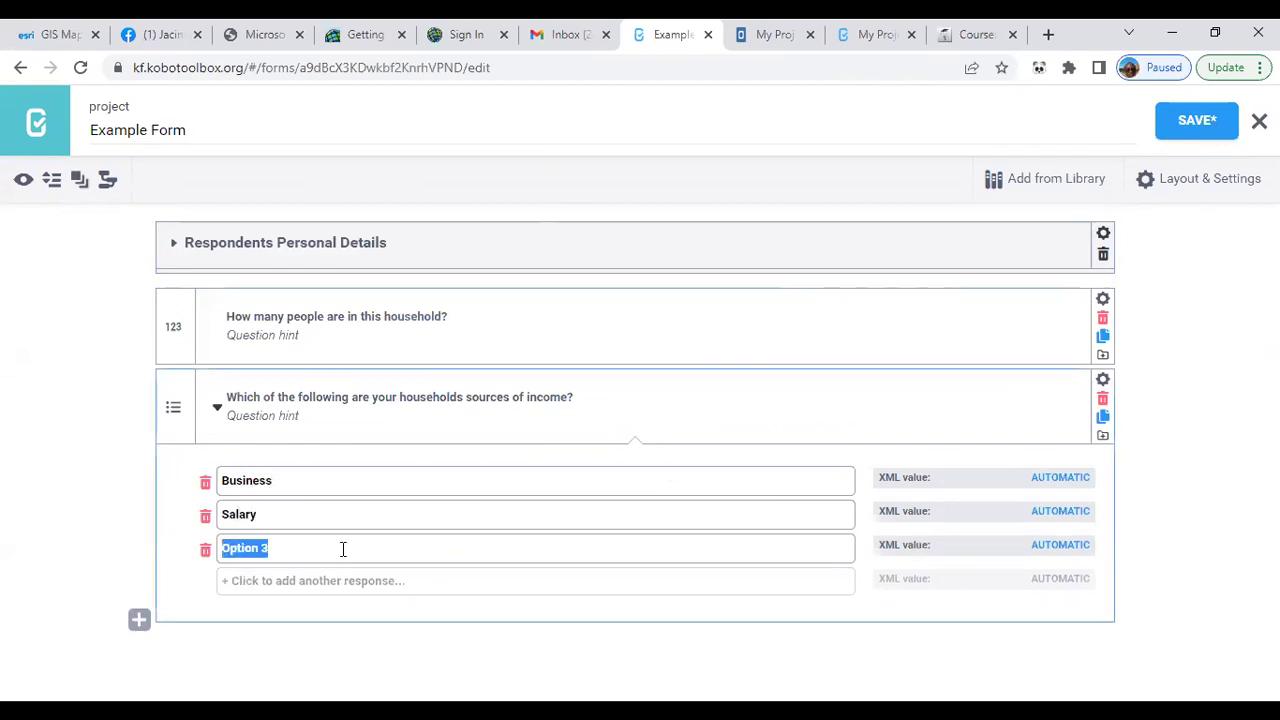
type("Casual Work")
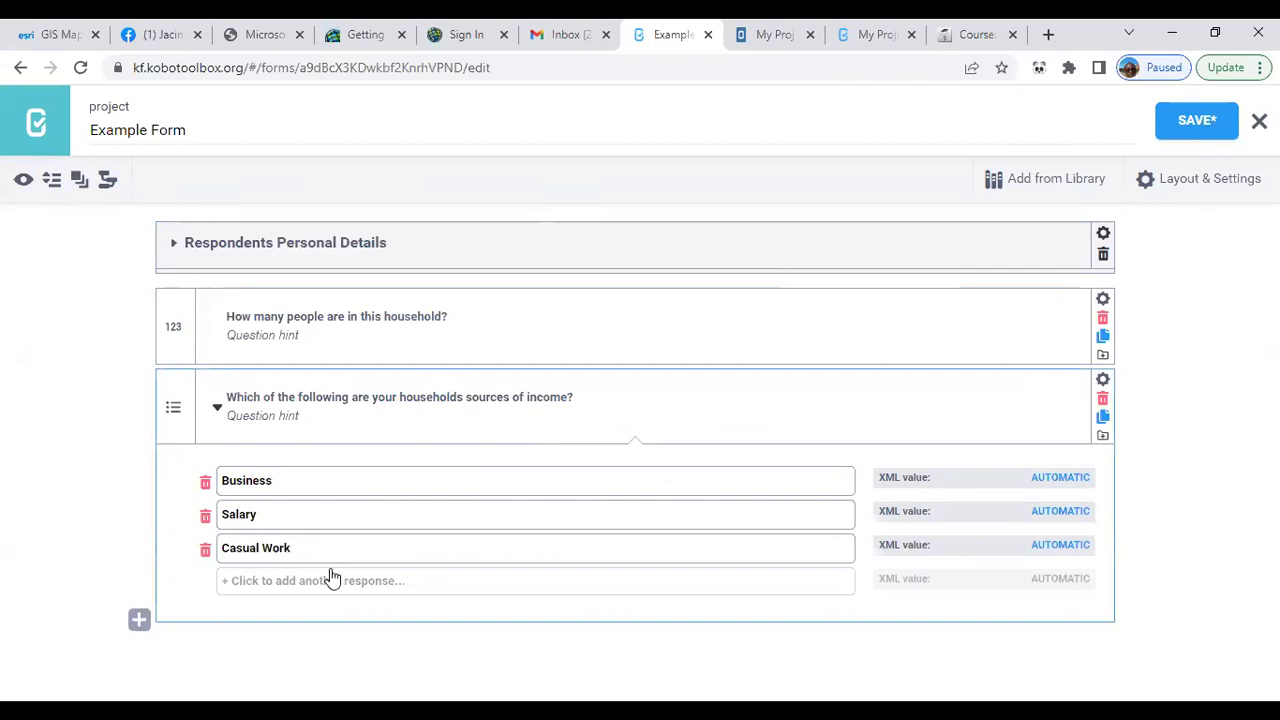
left_click(232, 586)
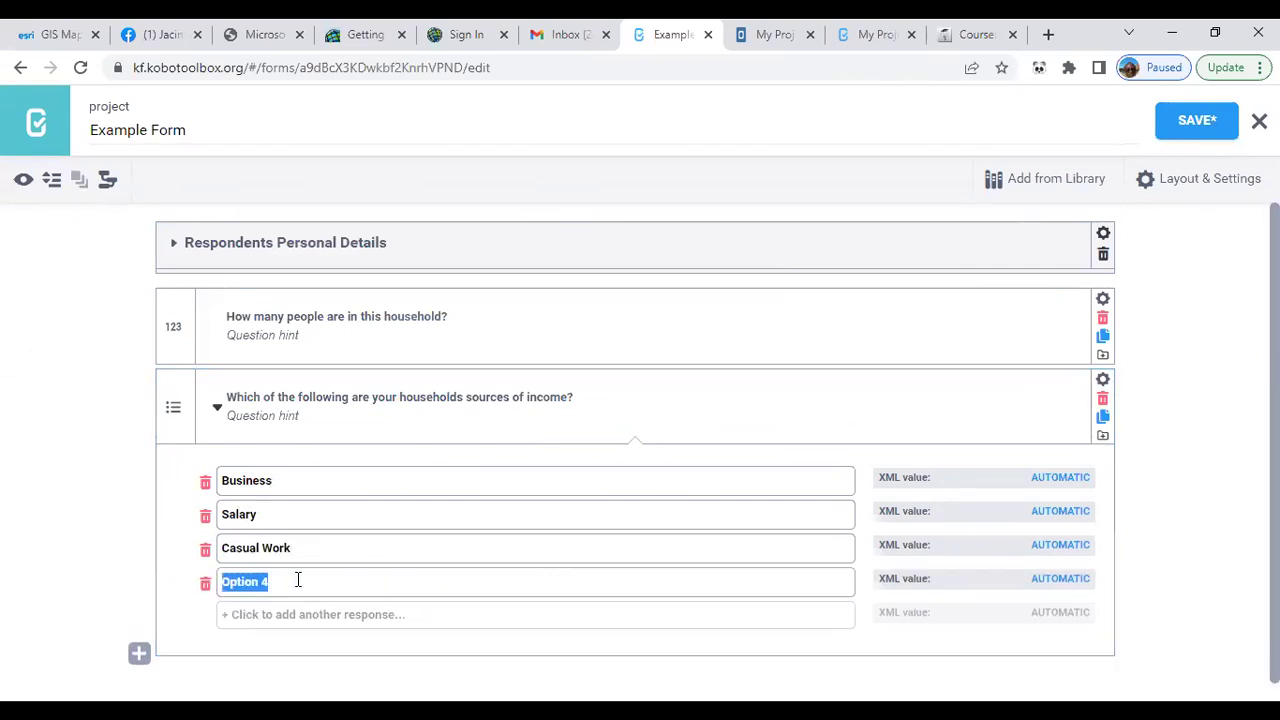
type("Other")
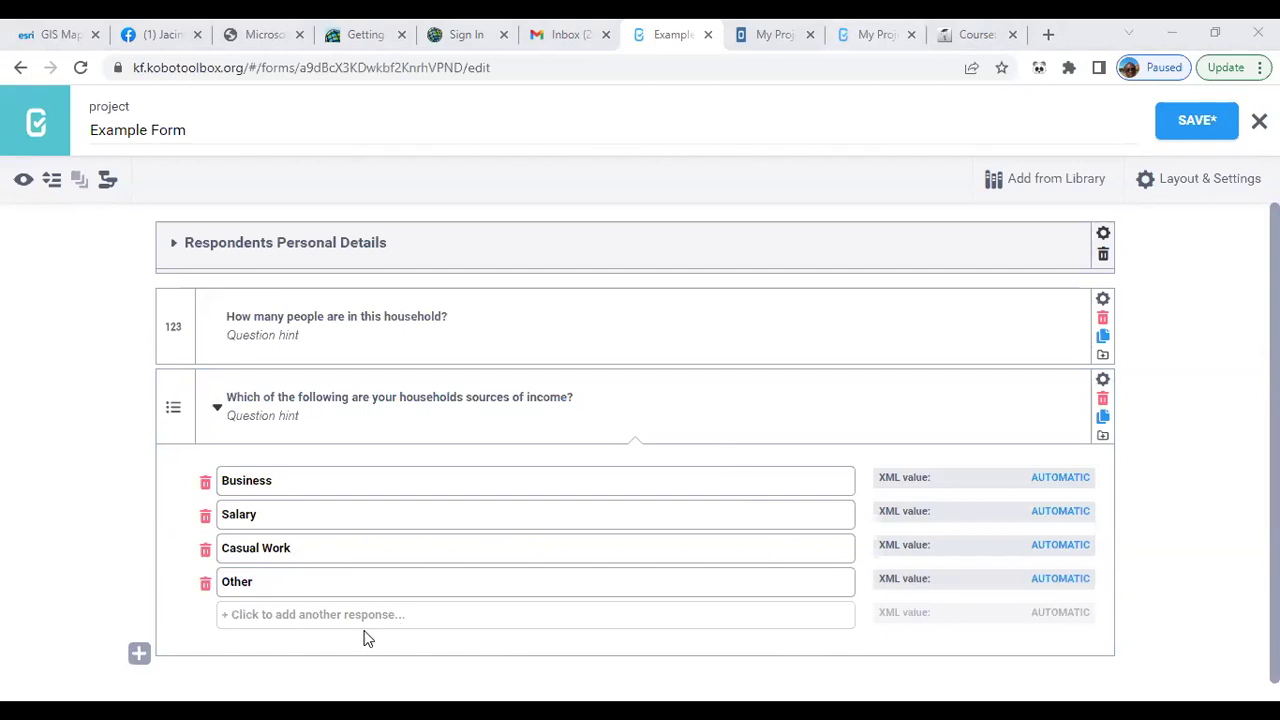
- Add a Text-type question 'If other, please specify' below the income-source question
left_click(140, 655)
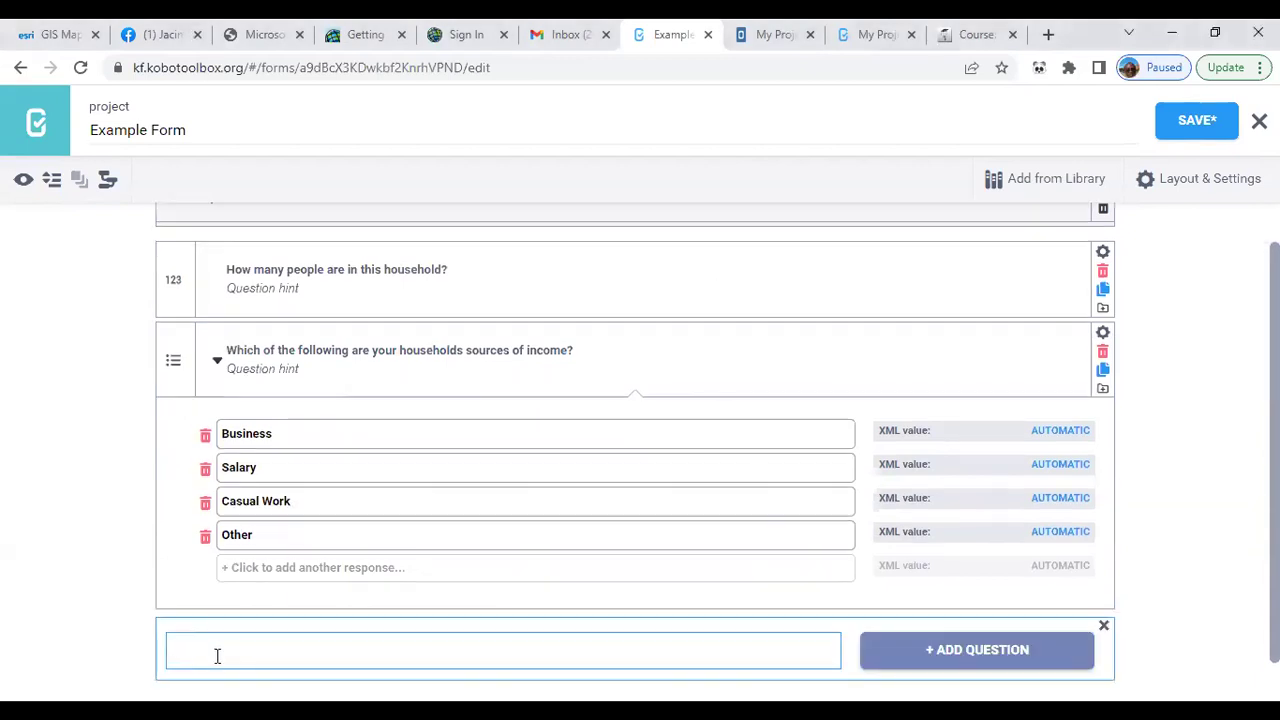
type("If ")
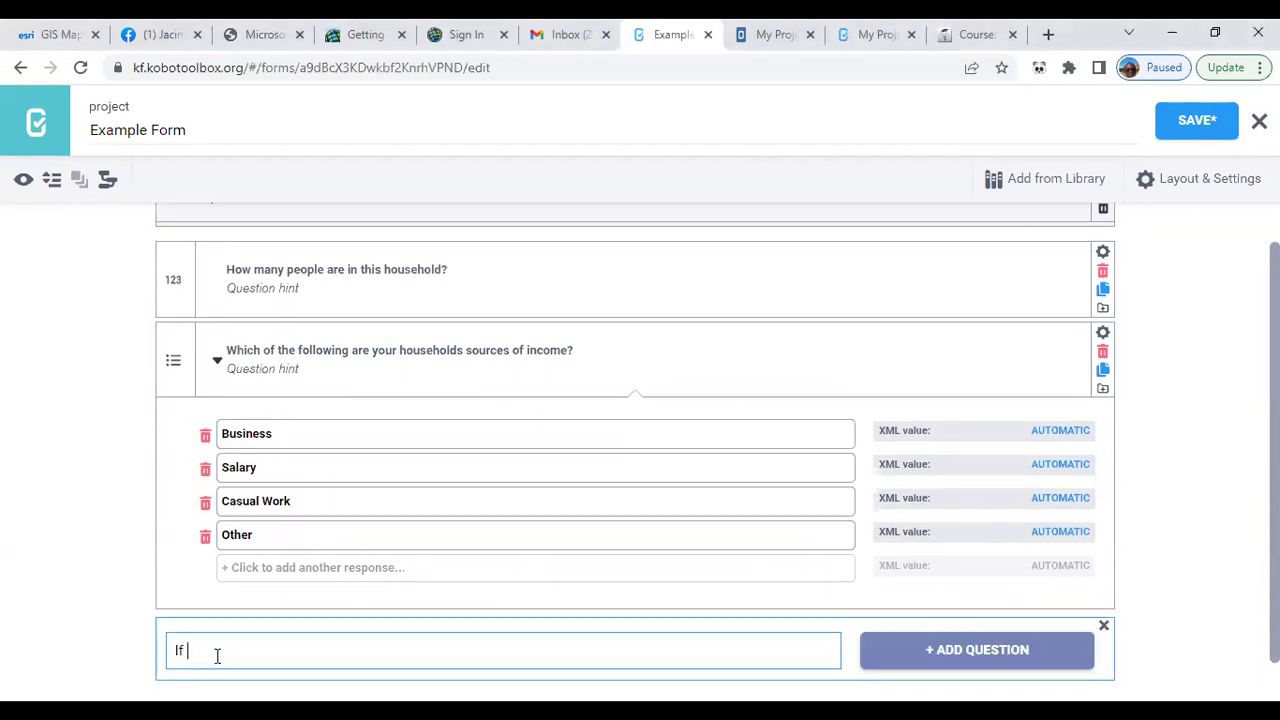
type("other, please specify")
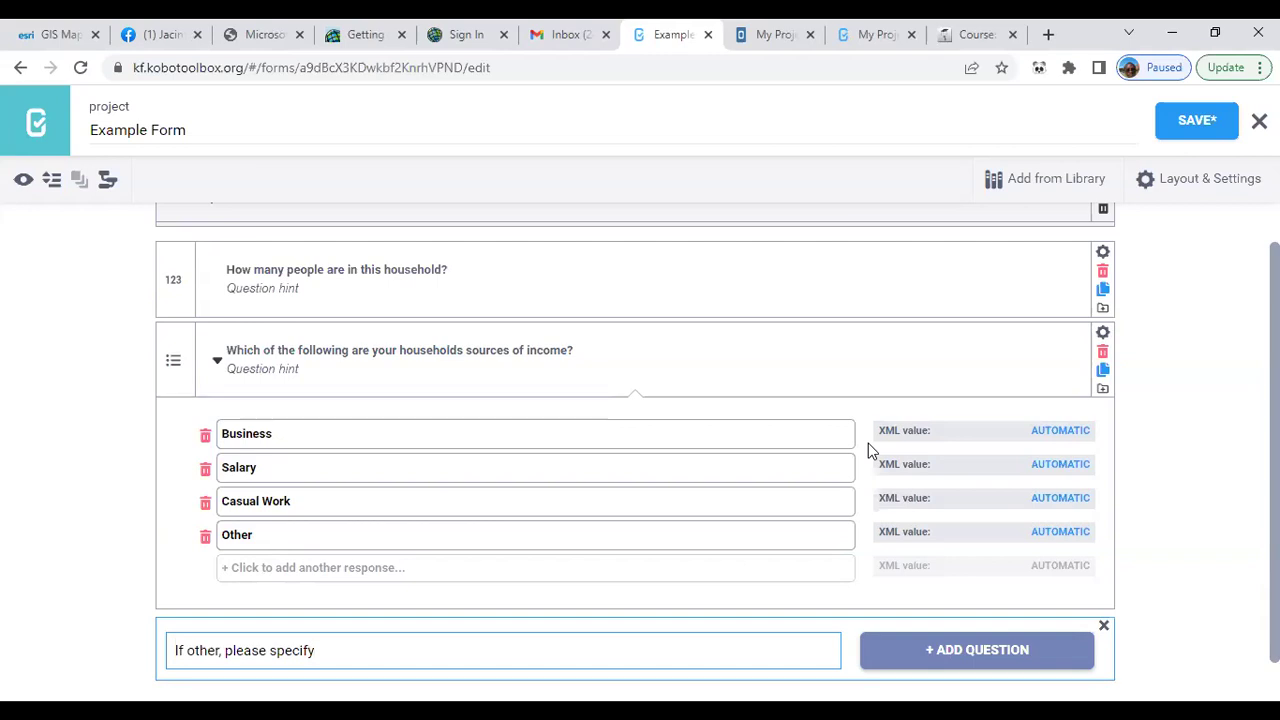
scroll(977, 483, "down", 1)
left_click(985, 612)
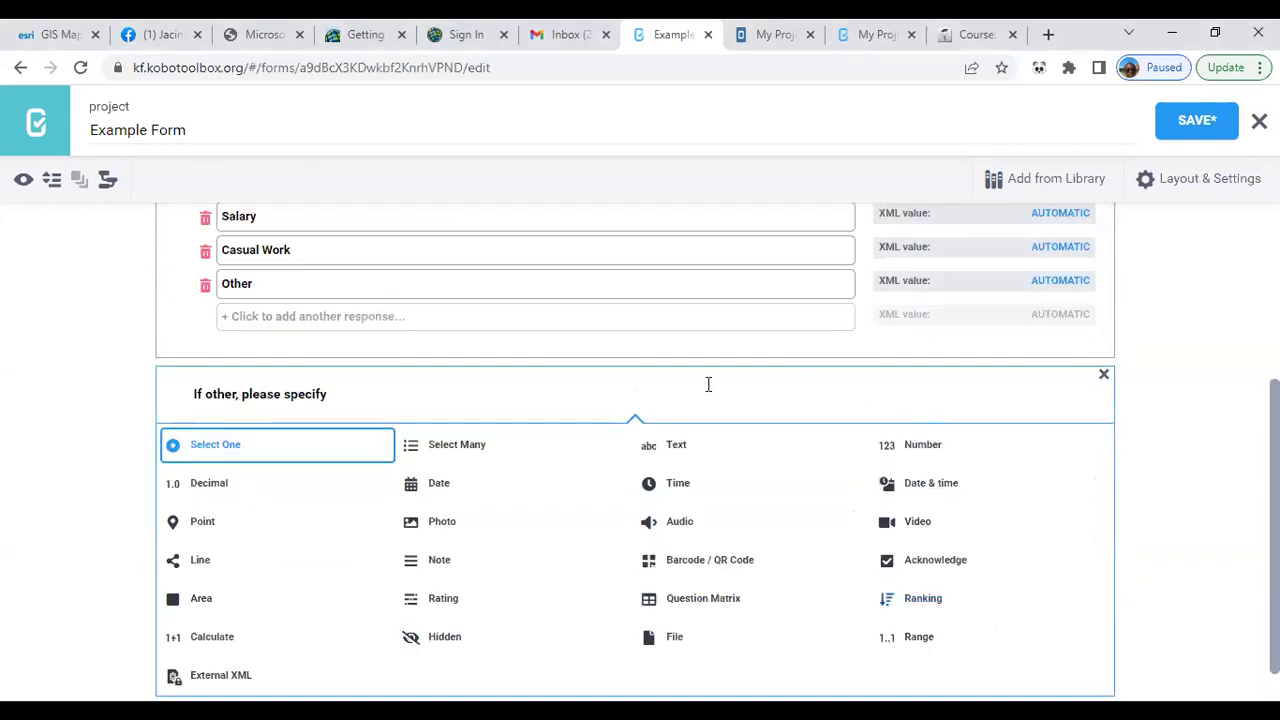
left_click(686, 449)
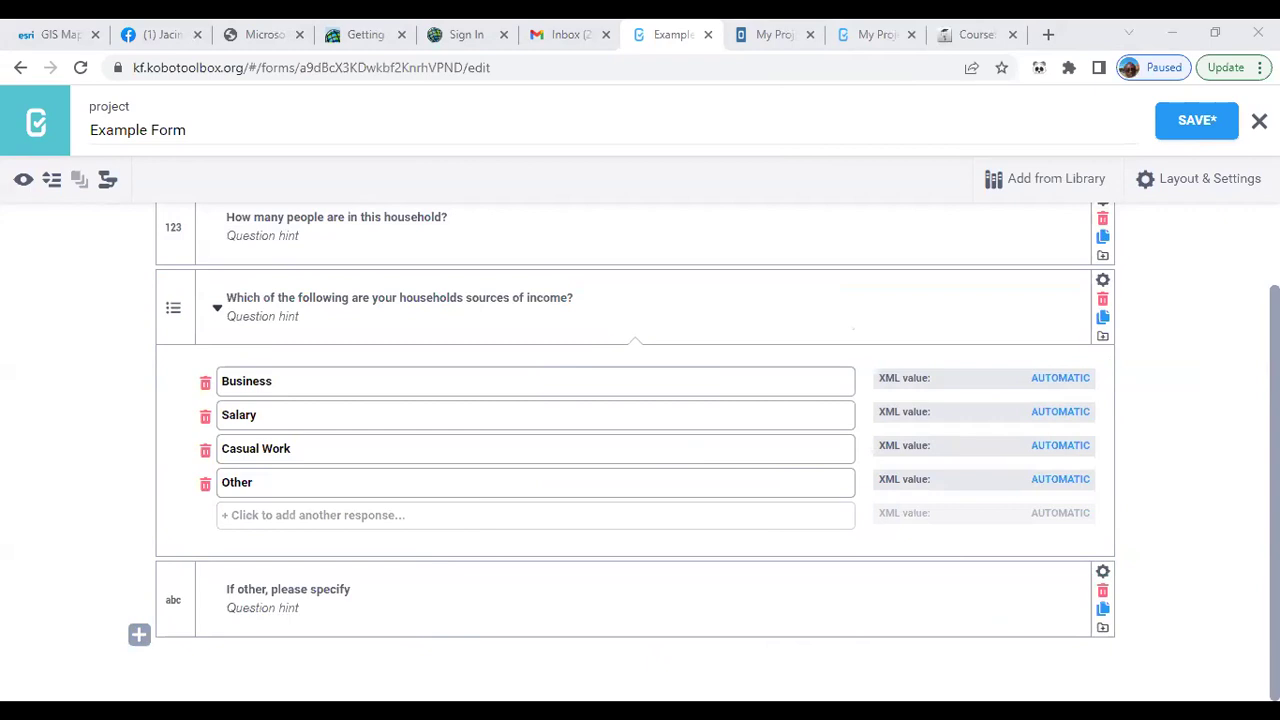
mouse_move(151, 566)
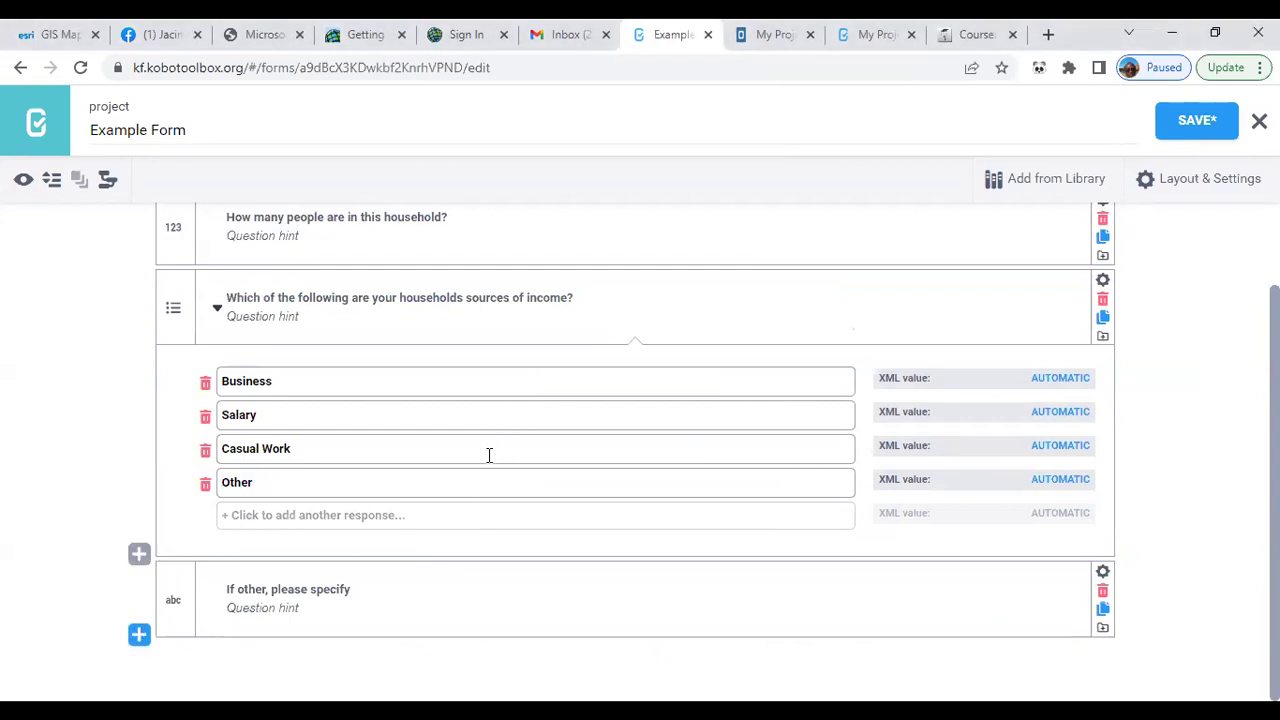
- Scroll up and down to review the household-size and income-source questions
scroll(489, 452, "up", 1)
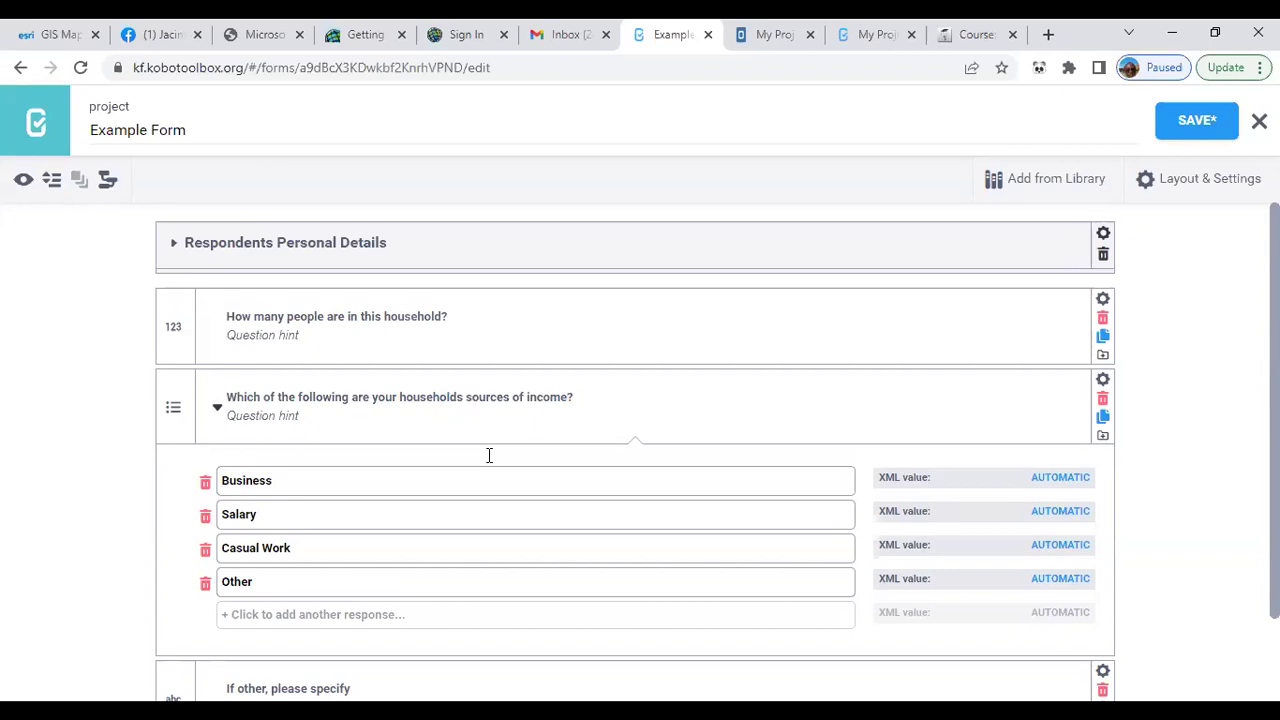
scroll(117, 378, "down", 1)
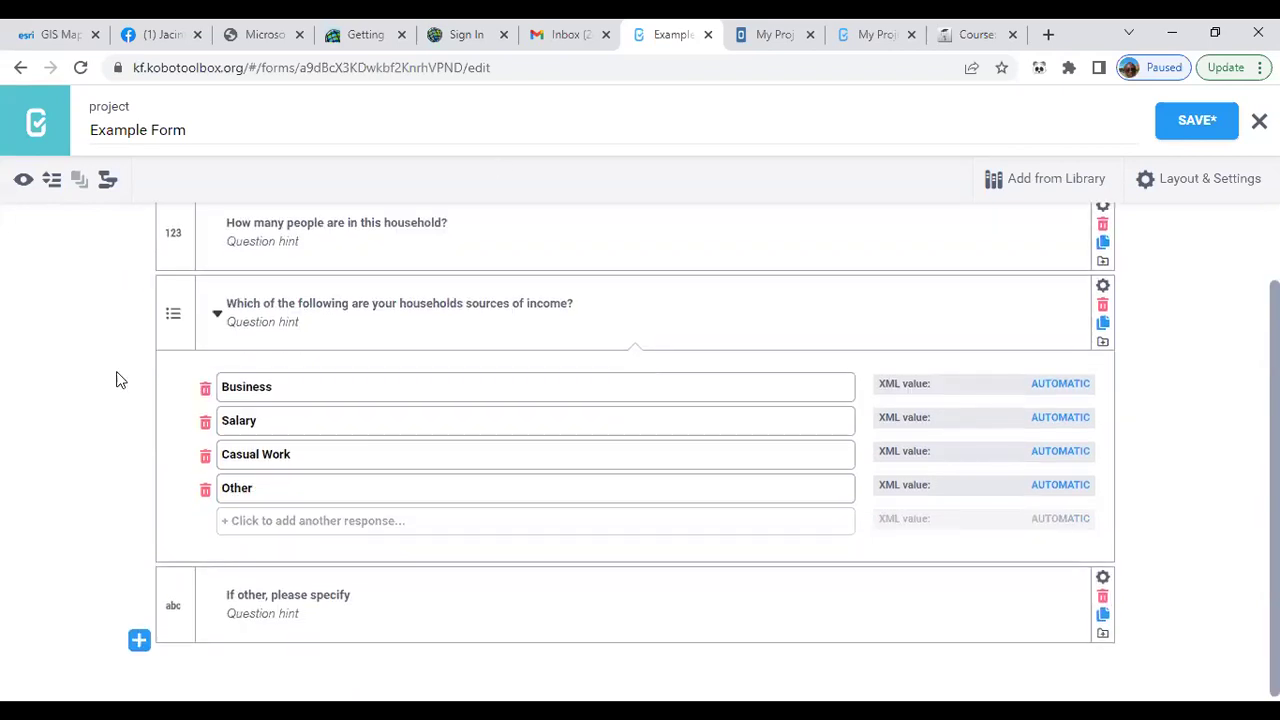
scroll(117, 378, "up", 1)
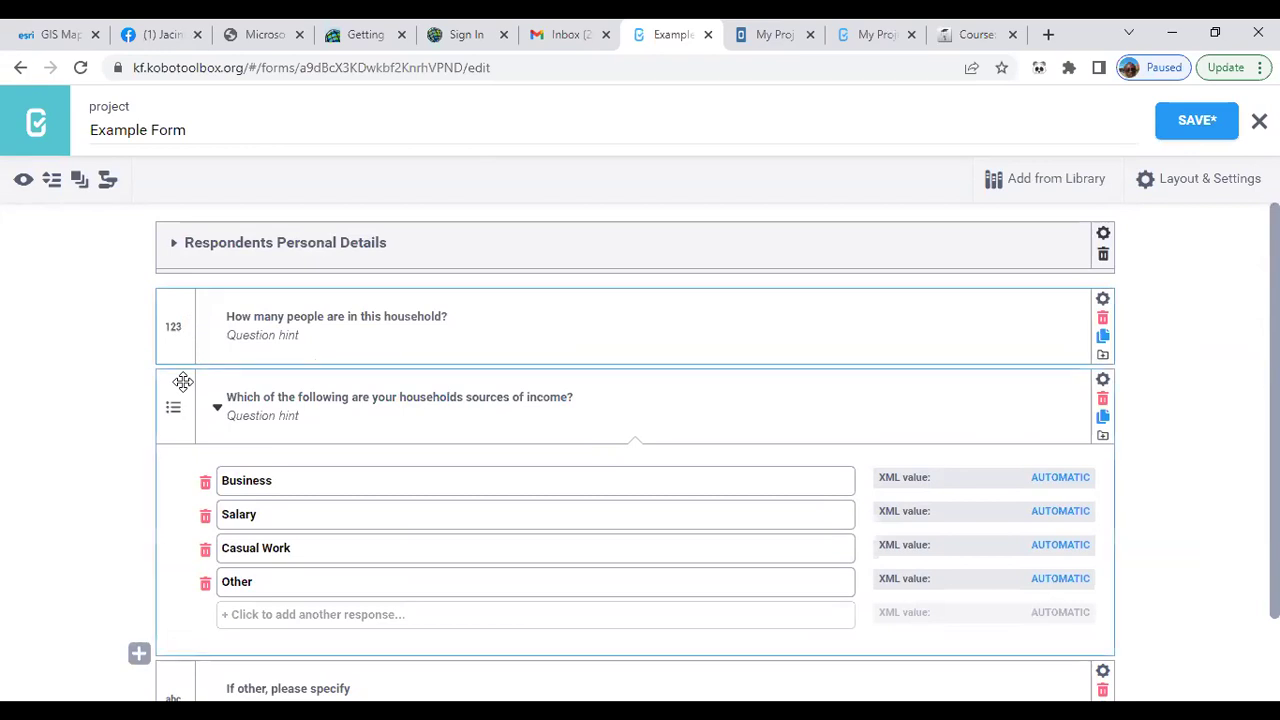
scroll(177, 380, "down", 1)
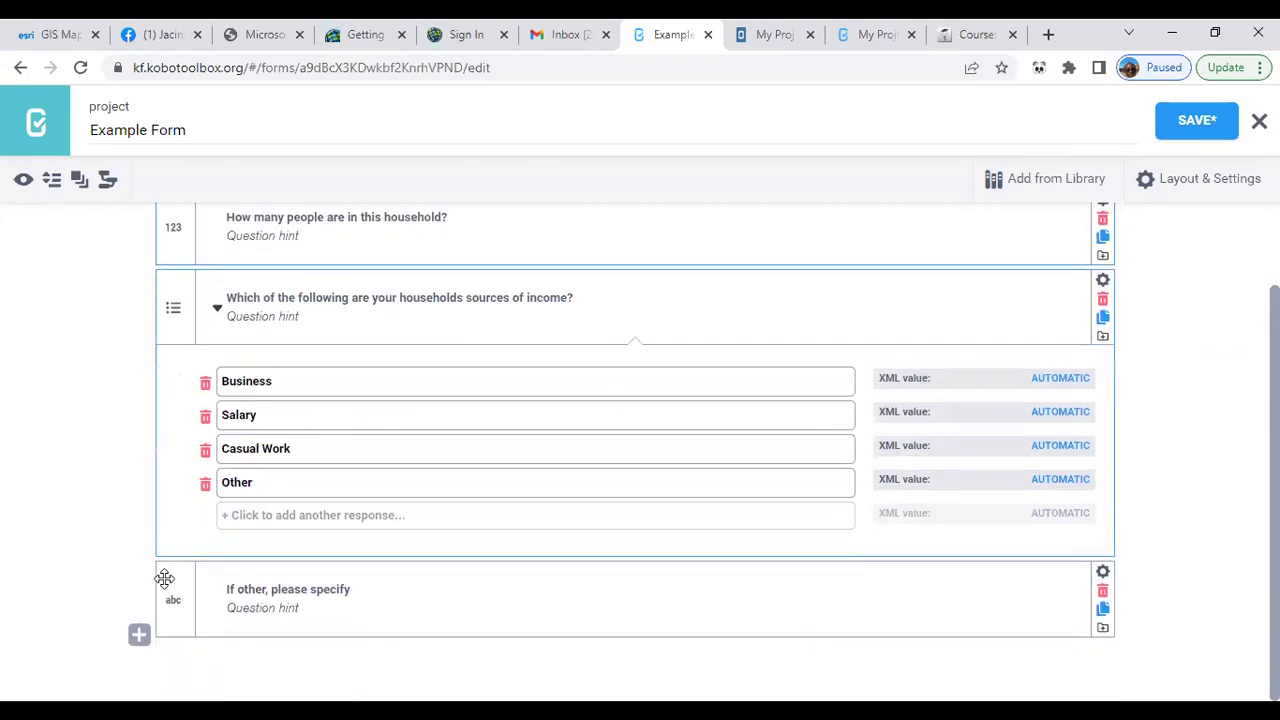
scroll(165, 562, "up", 1)
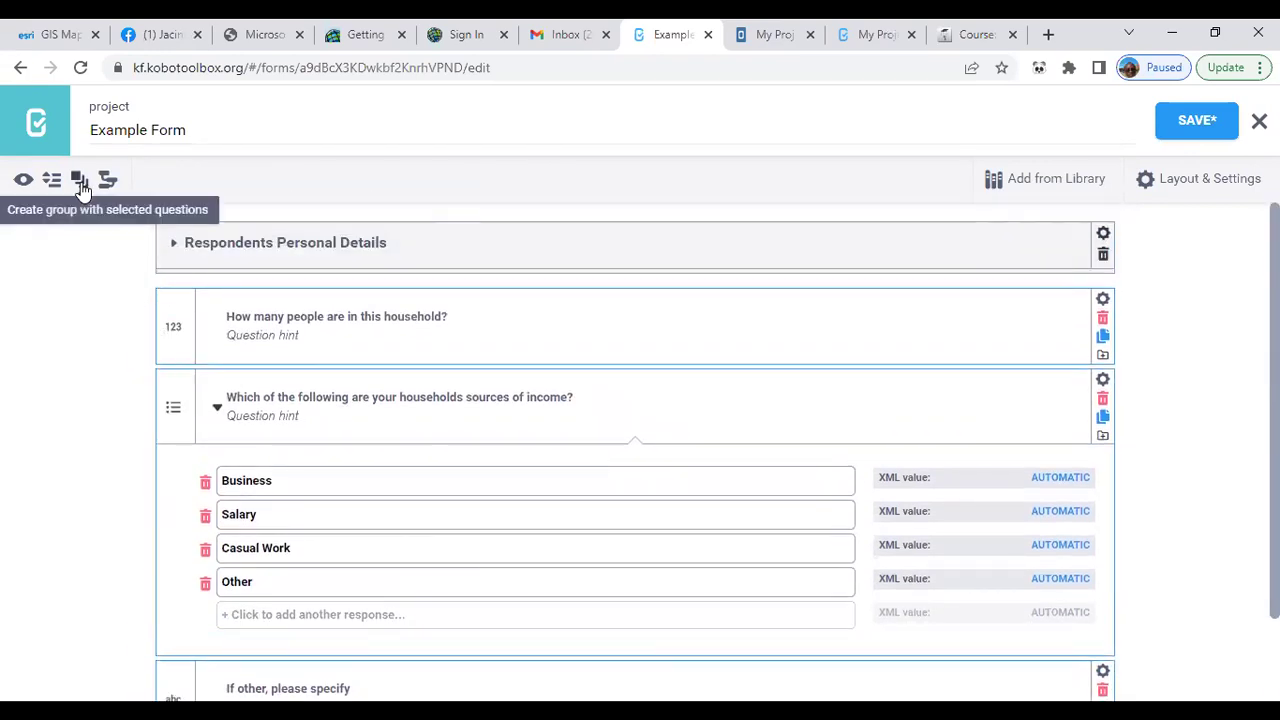
- Group the selected questions, rename the group 'Household Details', and expand it
left_click(79, 179)
left_click(210, 309)
left_click_drag(265, 309, 122, 323)
type("Hous")
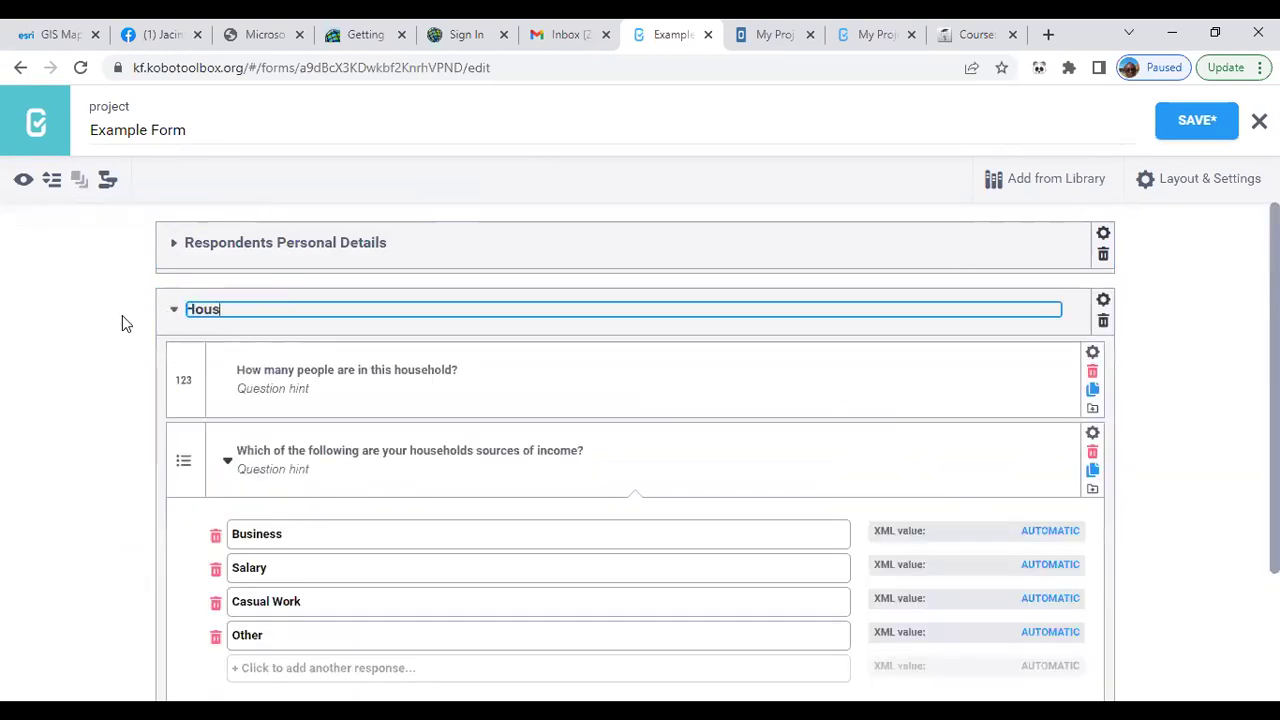
type("ehold Details")
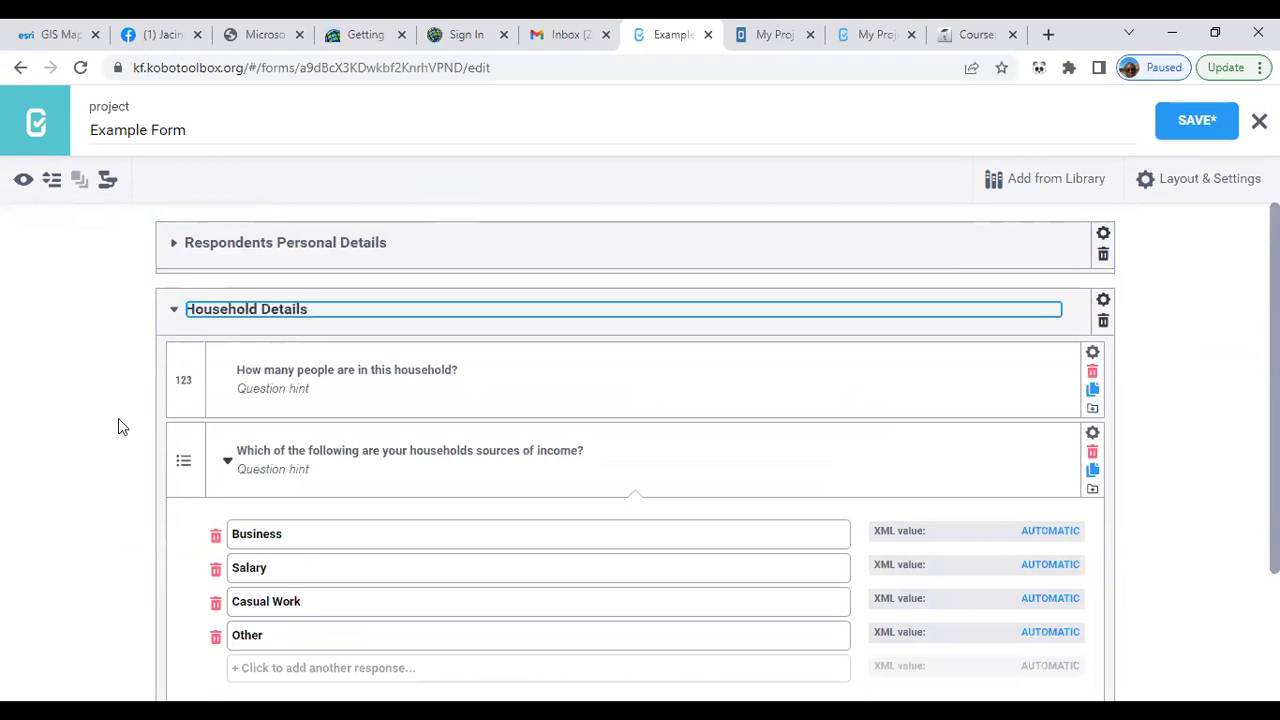
left_click(175, 316)
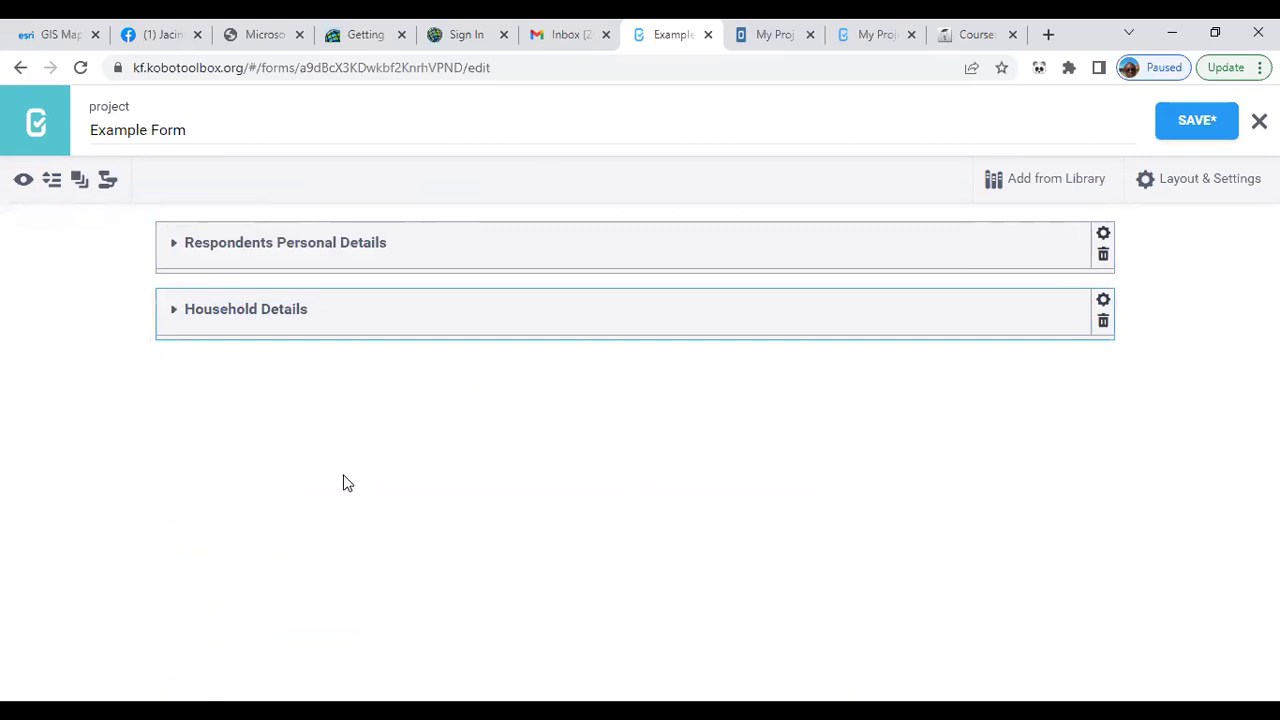
left_click(176, 311)
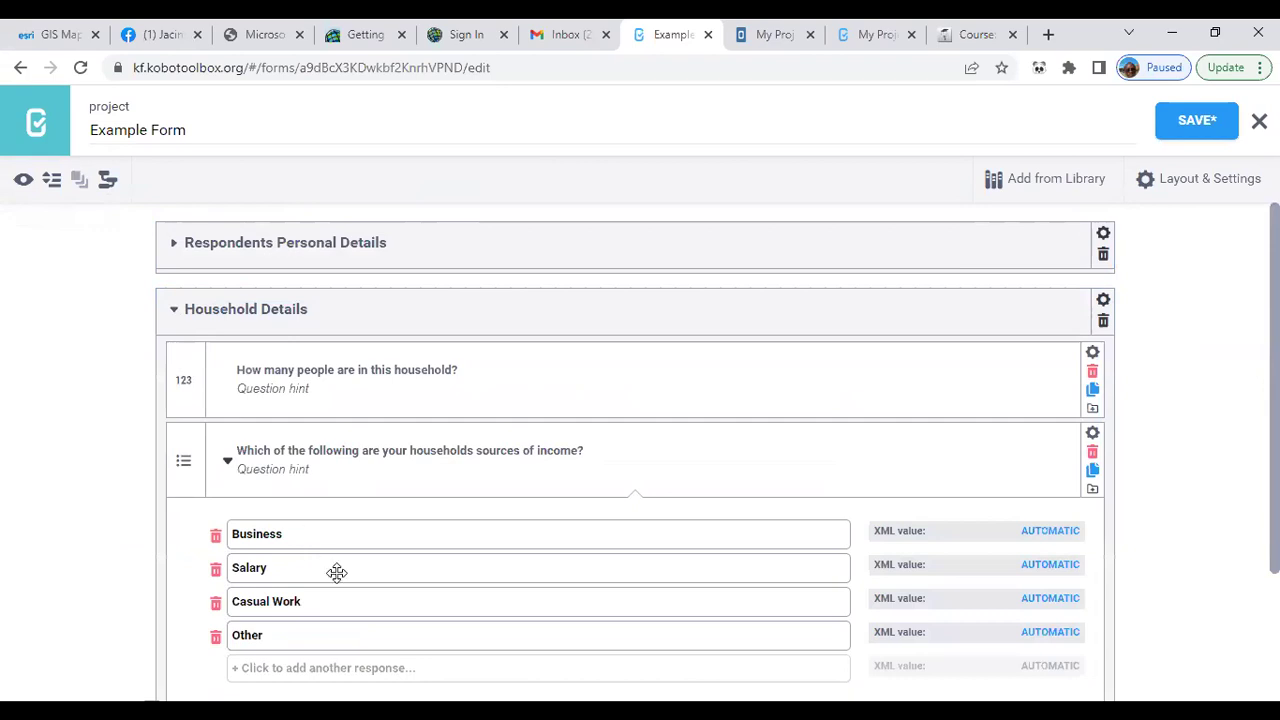
scroll(634, 591, "down", 2)
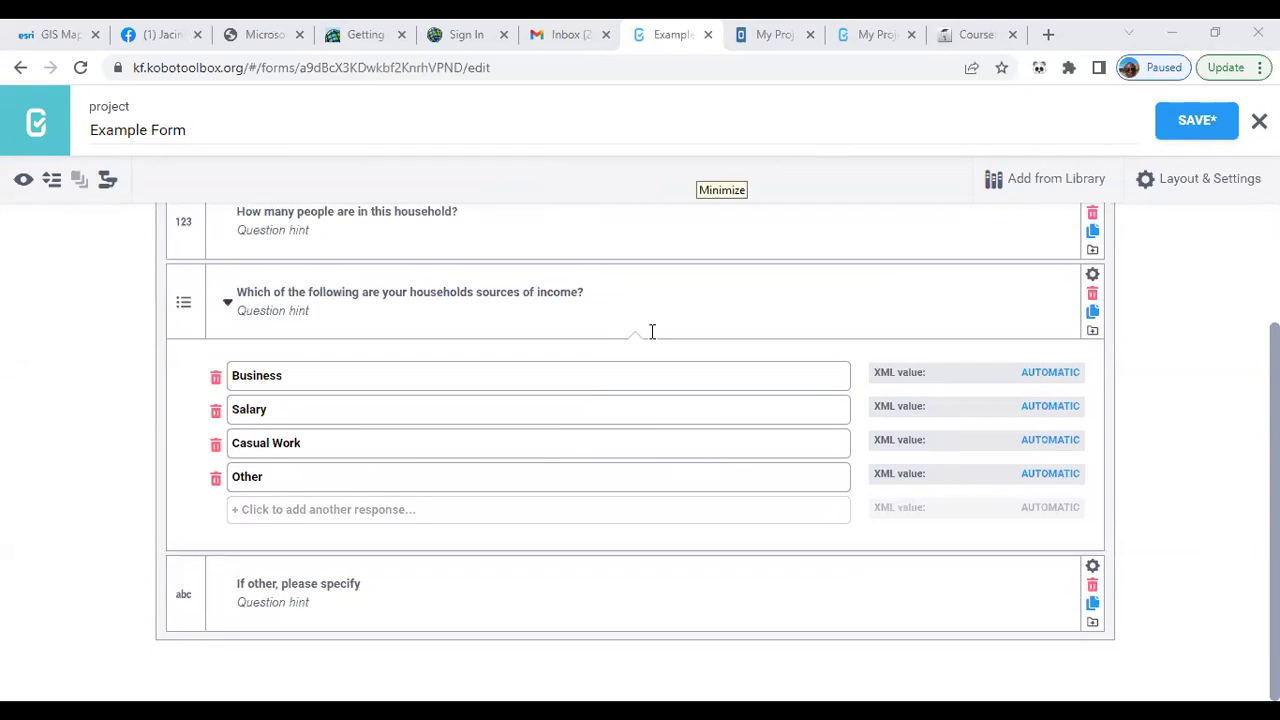
scroll(651, 331, "down", 1)
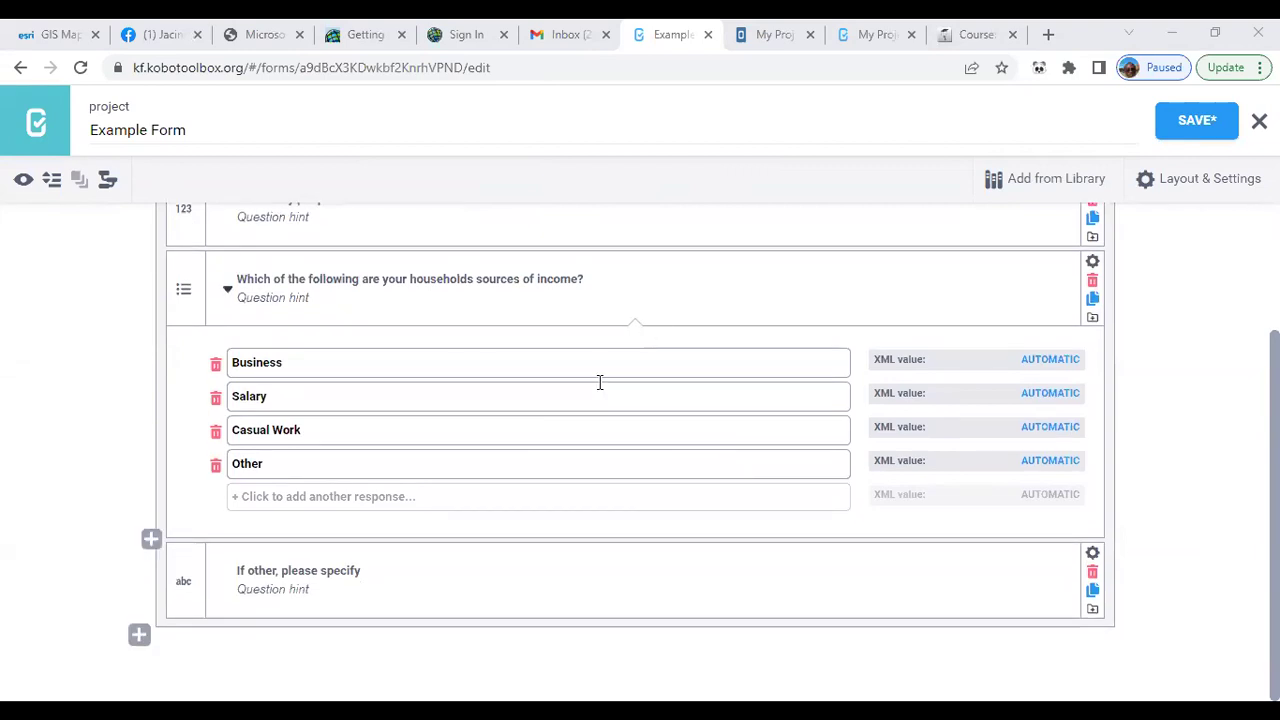
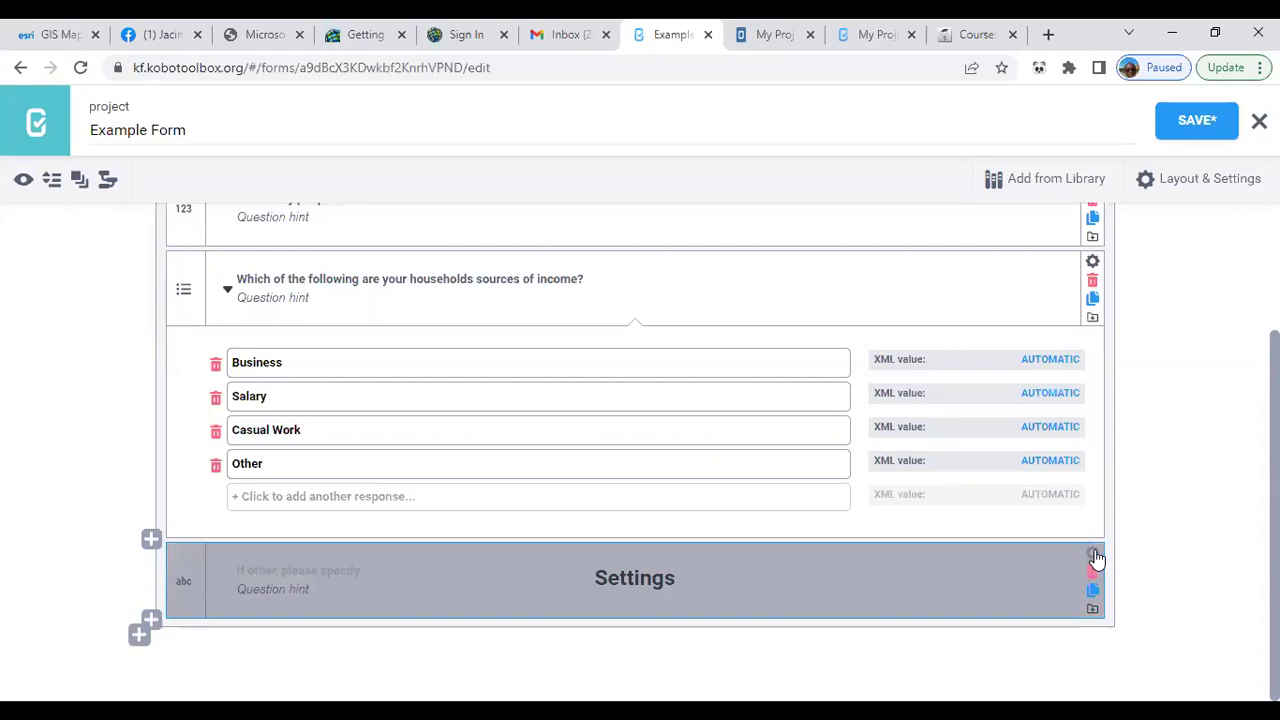
- Open the Skip Logic settings for the 'If other, please specify' question
left_click(1095, 557)
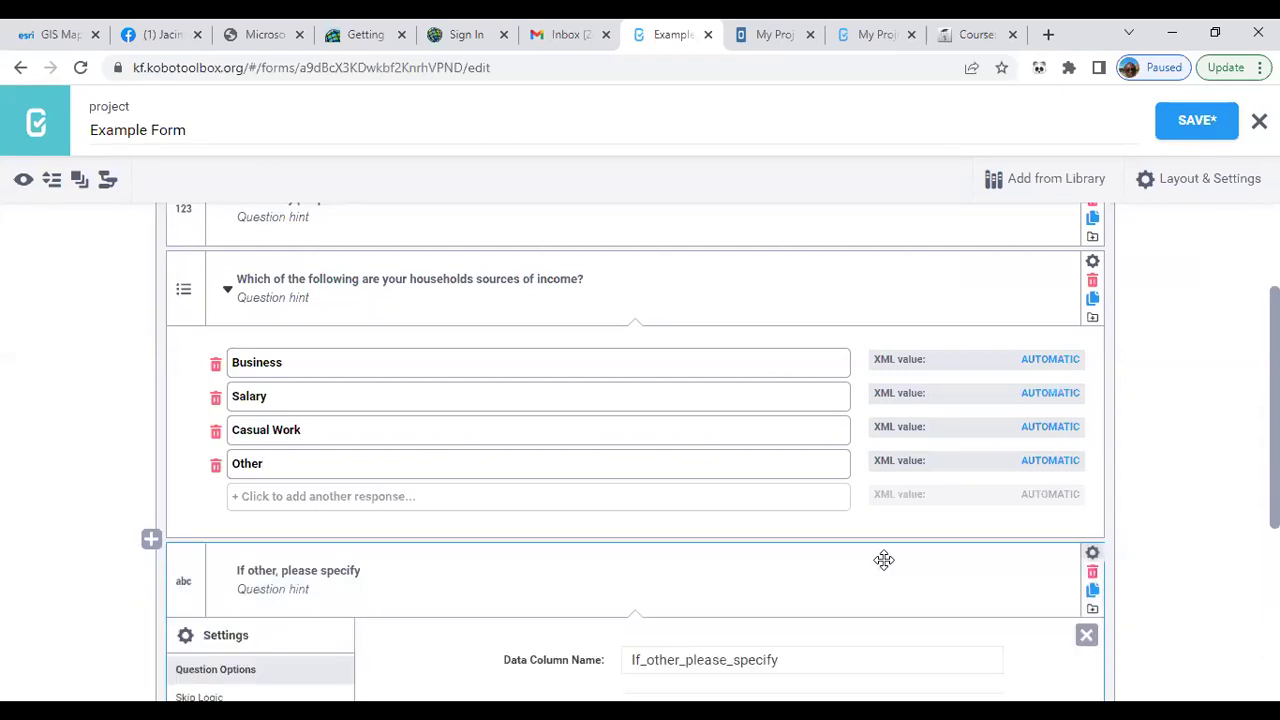
scroll(883, 560, "down", 2)
scroll(885, 562, "down", 2)
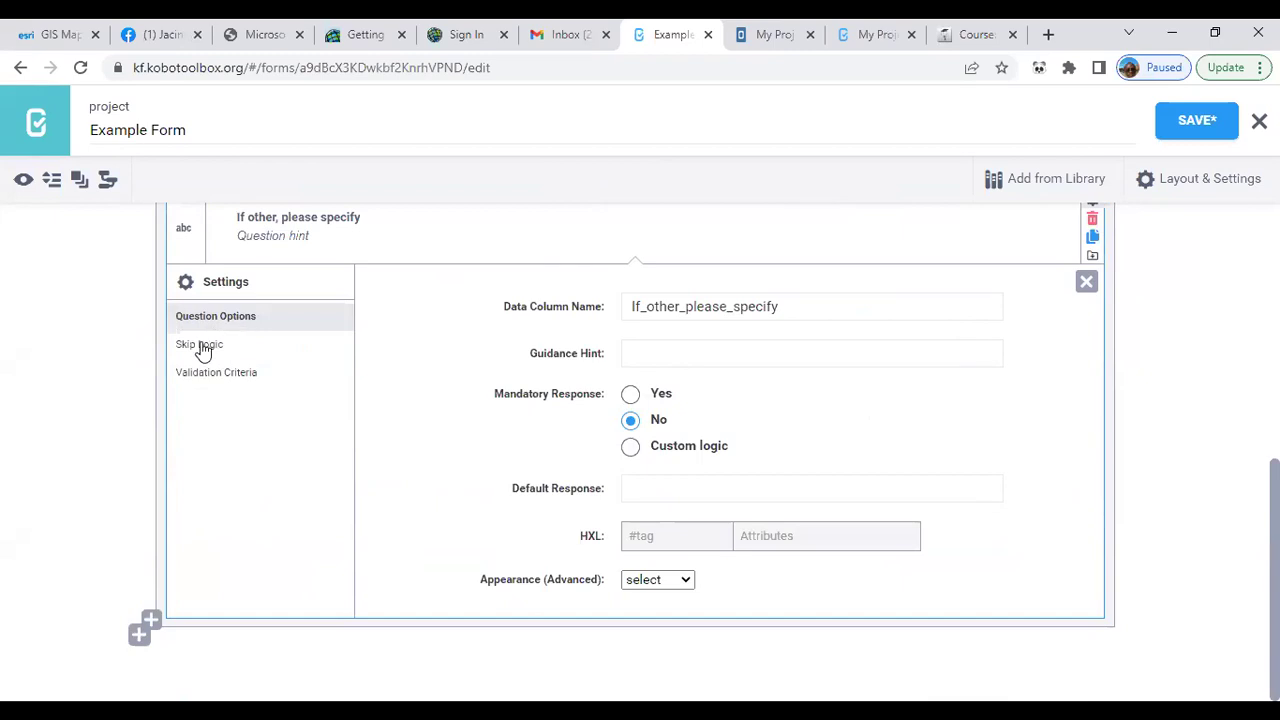
left_click(200, 344)
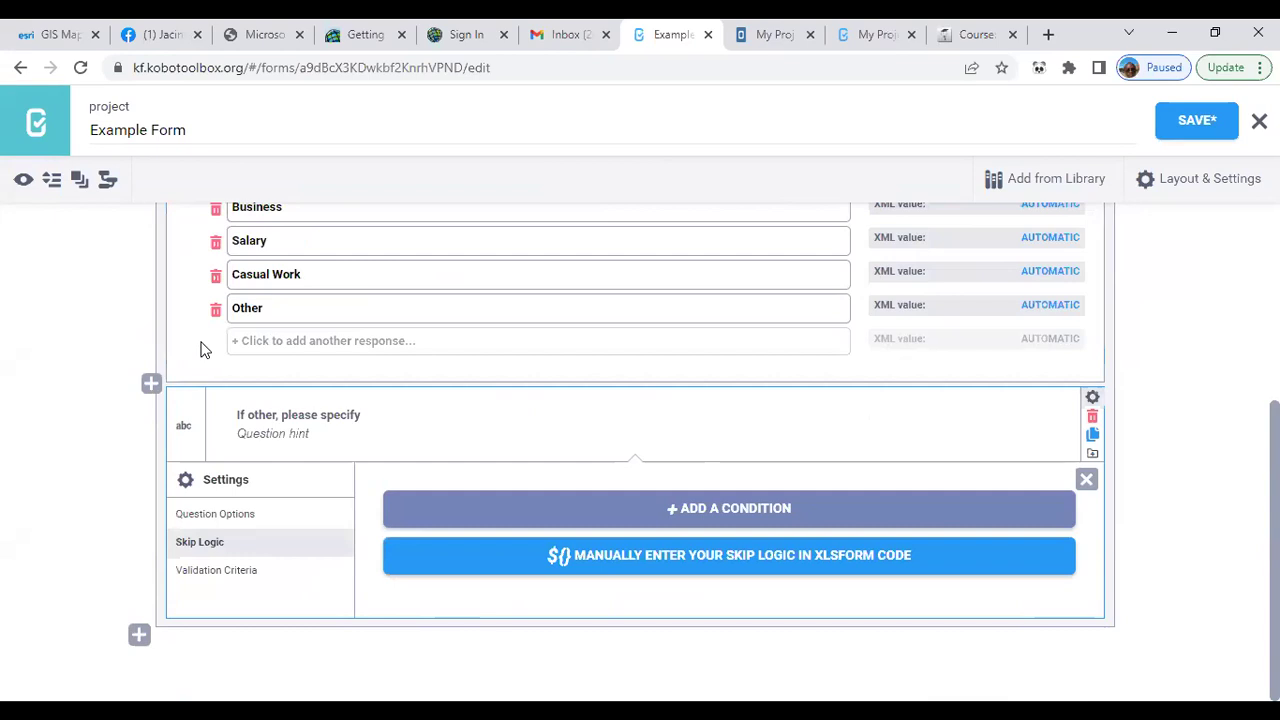
- Add a skip logic condition: household income sources question (=) Other
left_click(745, 511)
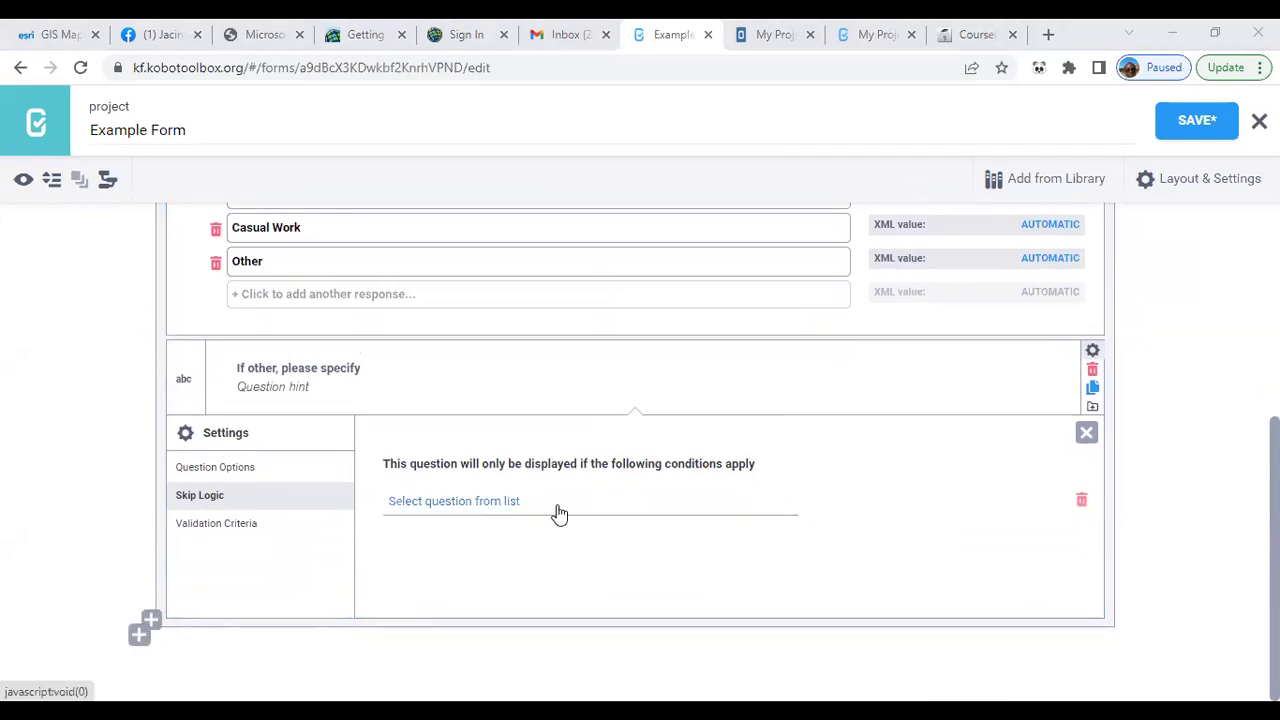
left_click(478, 504)
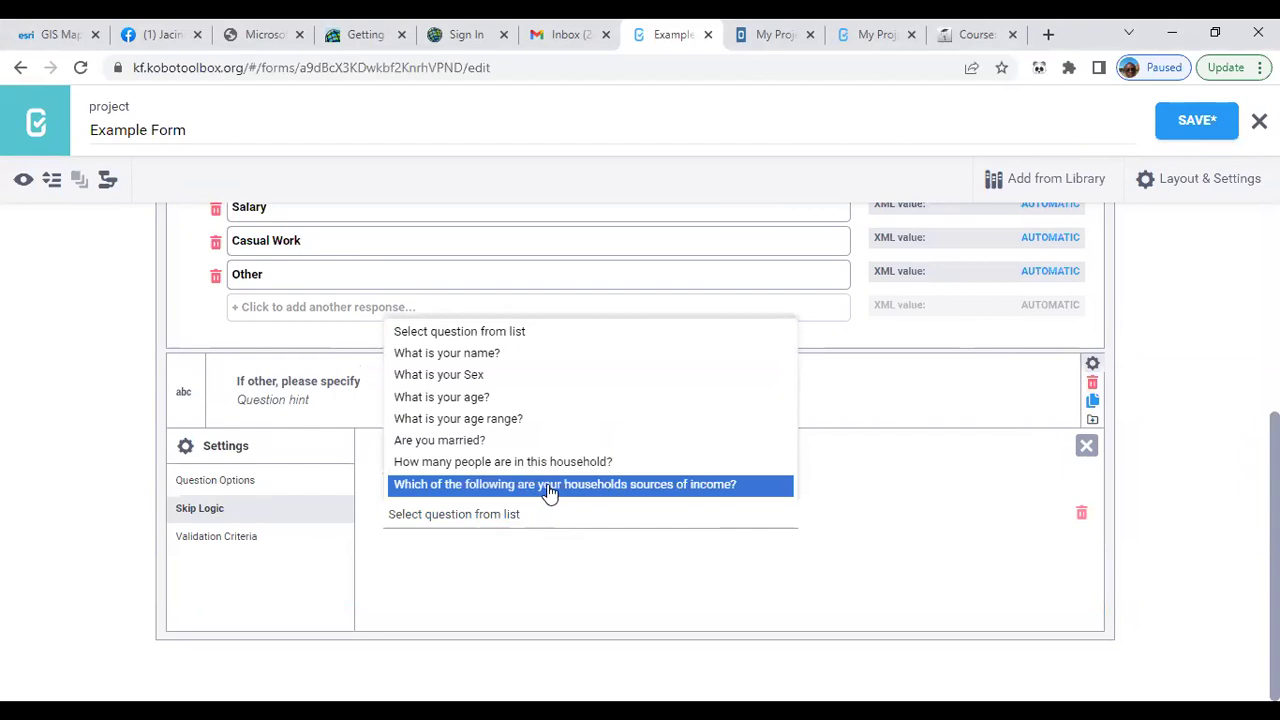
left_click(548, 490)
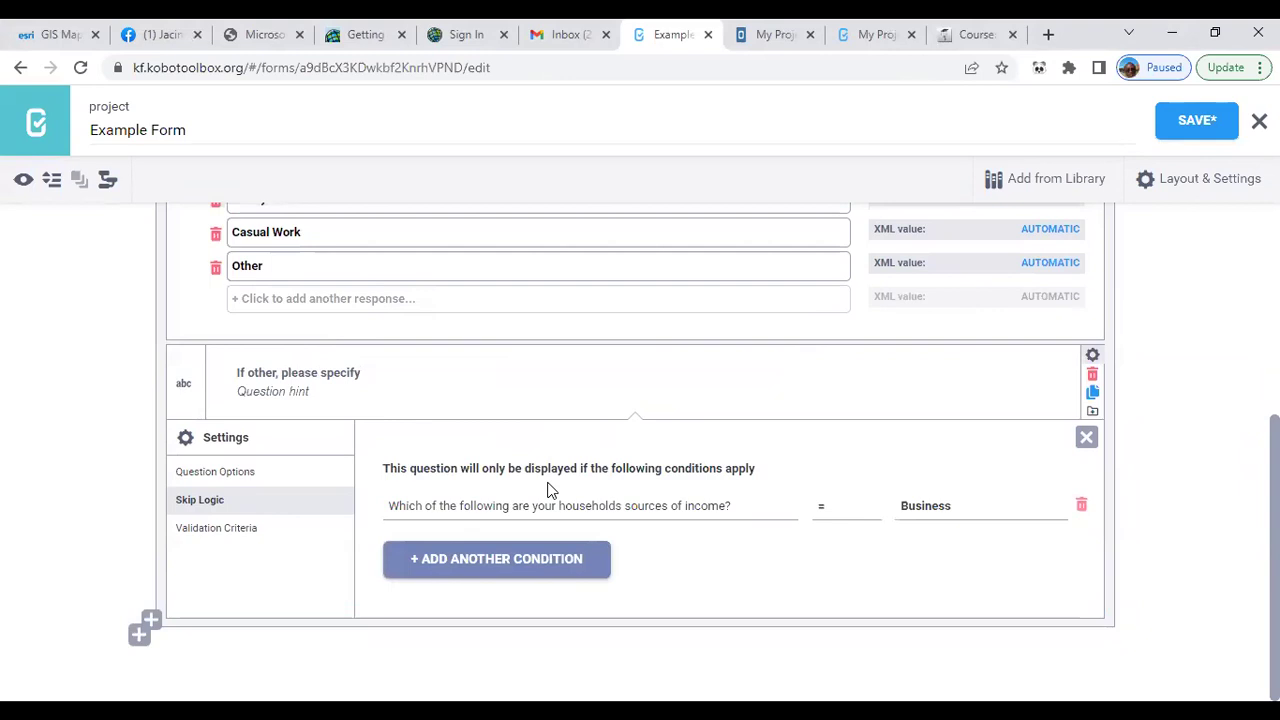
left_click(823, 510)
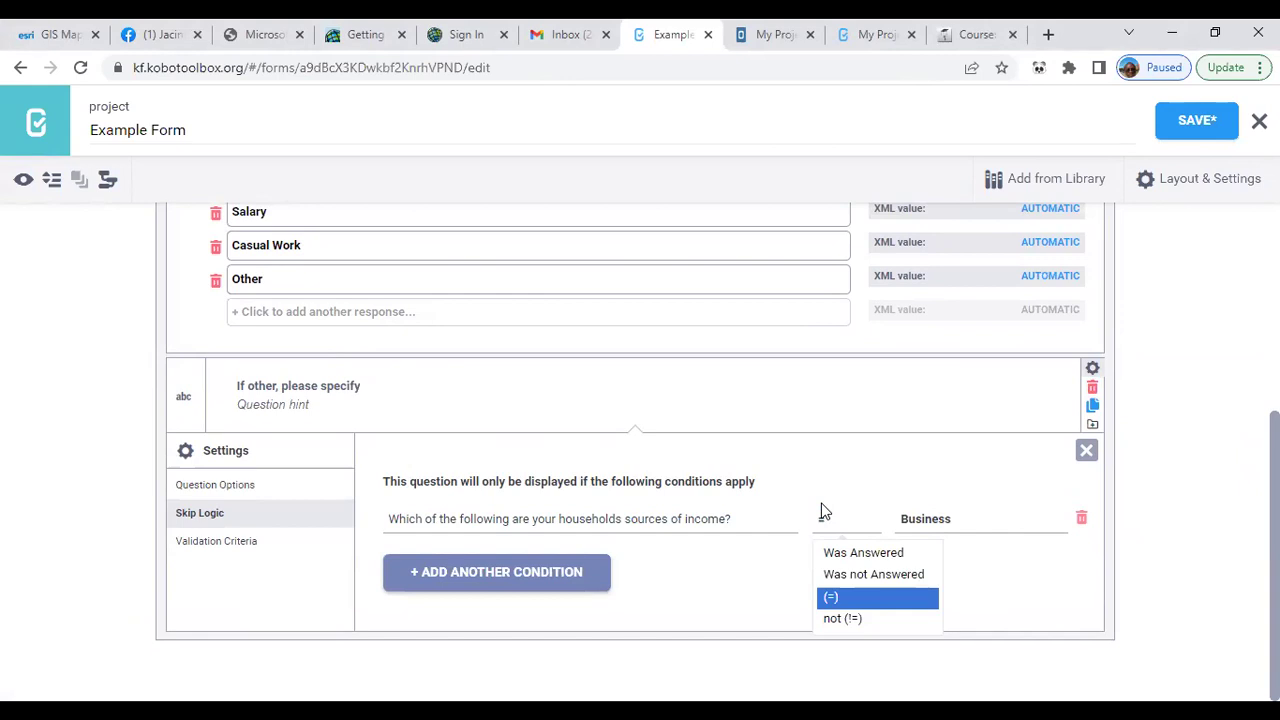
left_click(849, 599)
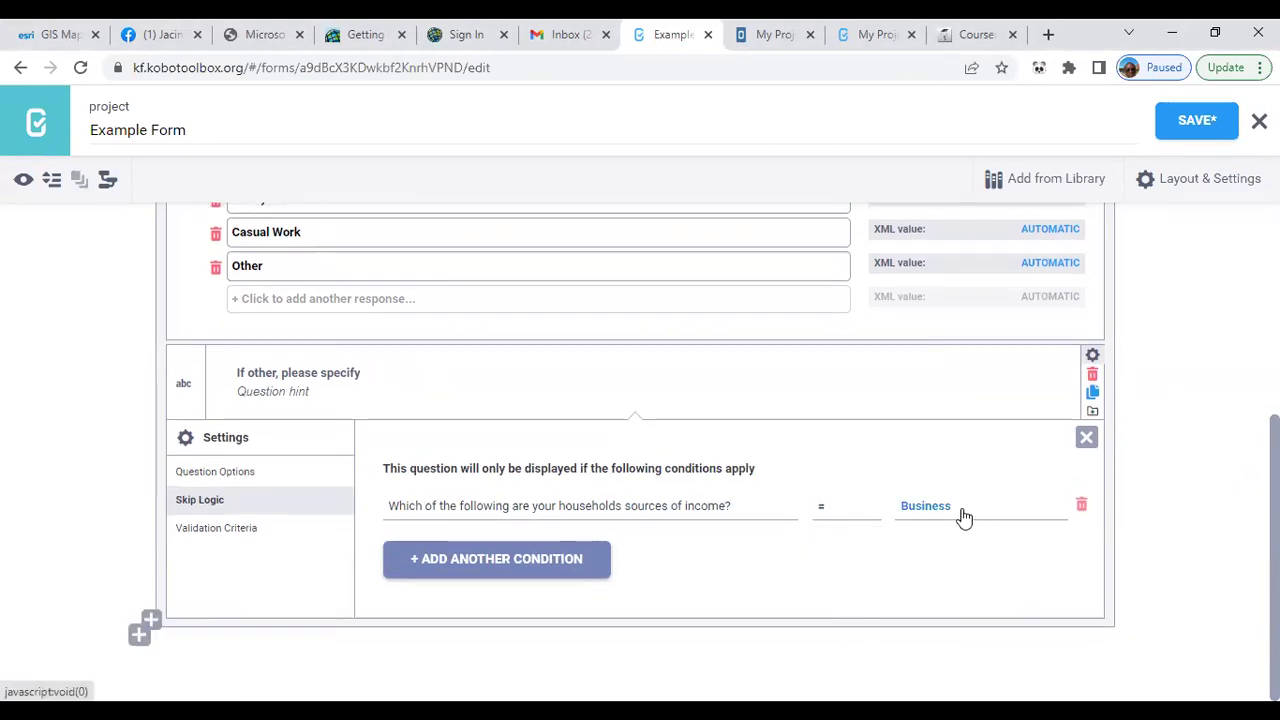
left_click(913, 508)
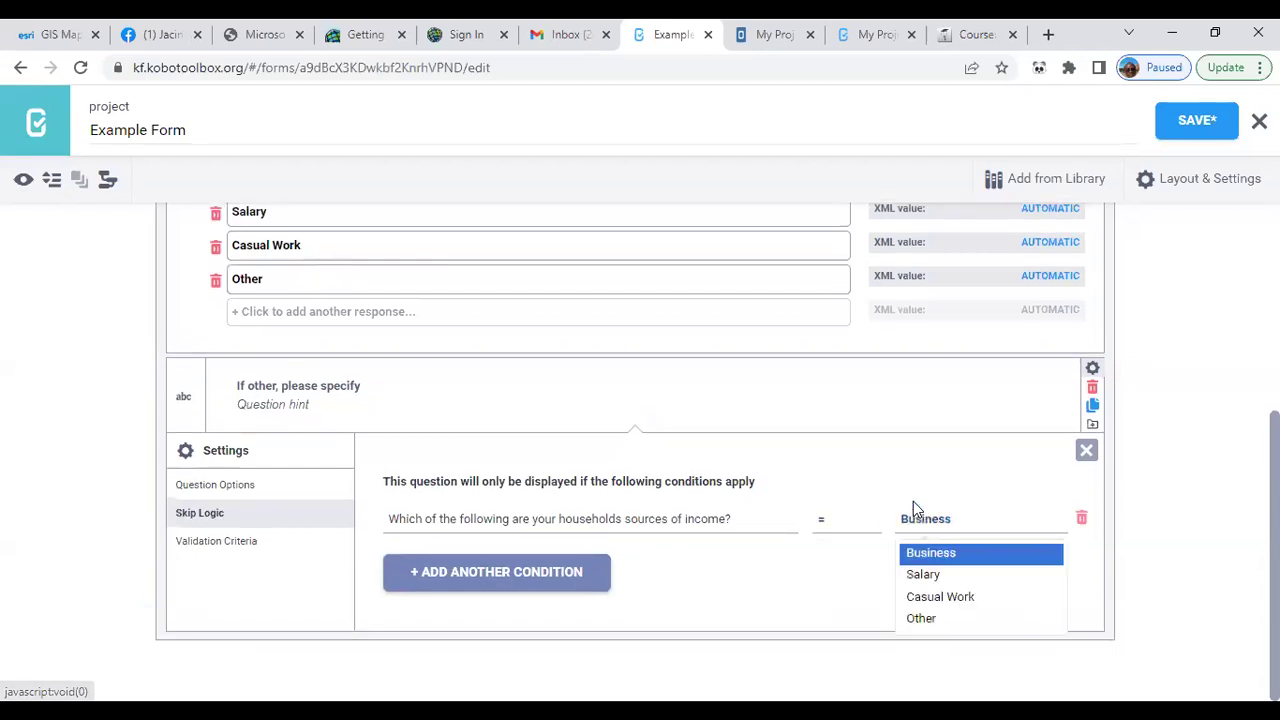
left_click(924, 619)
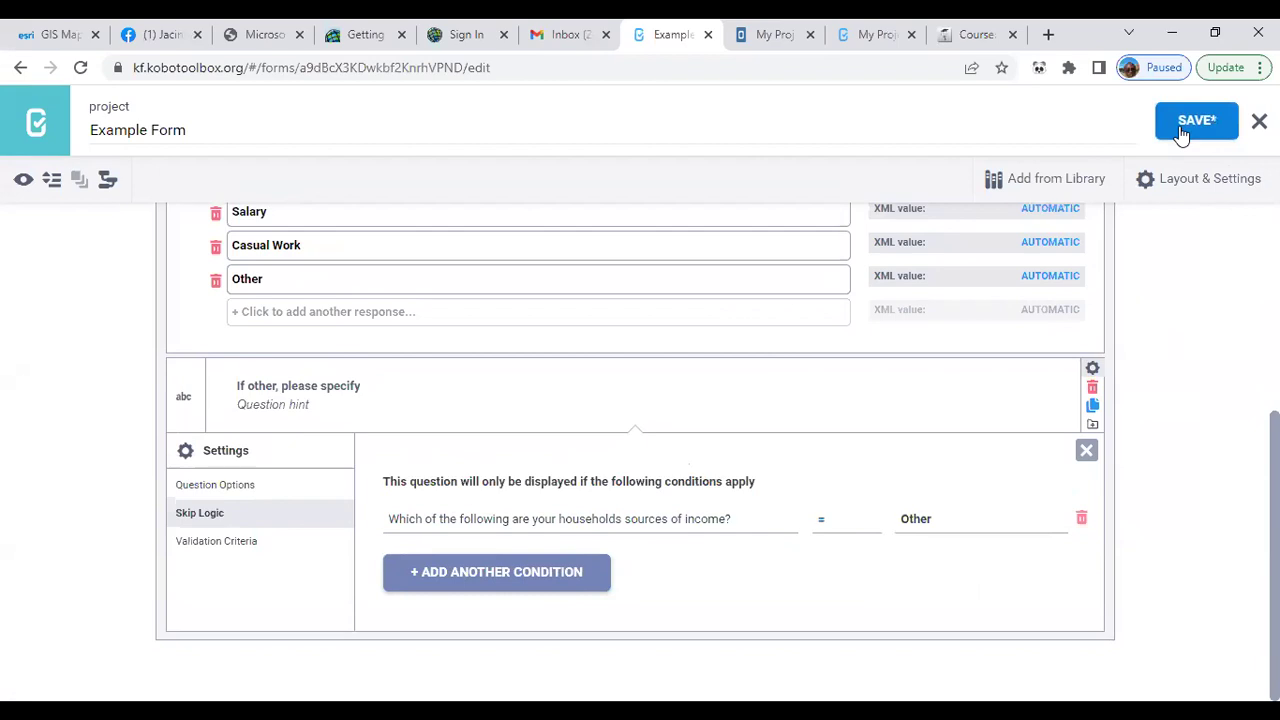
- Save the form with the new skip logic and close the question's Settings panel
left_click(1182, 133)
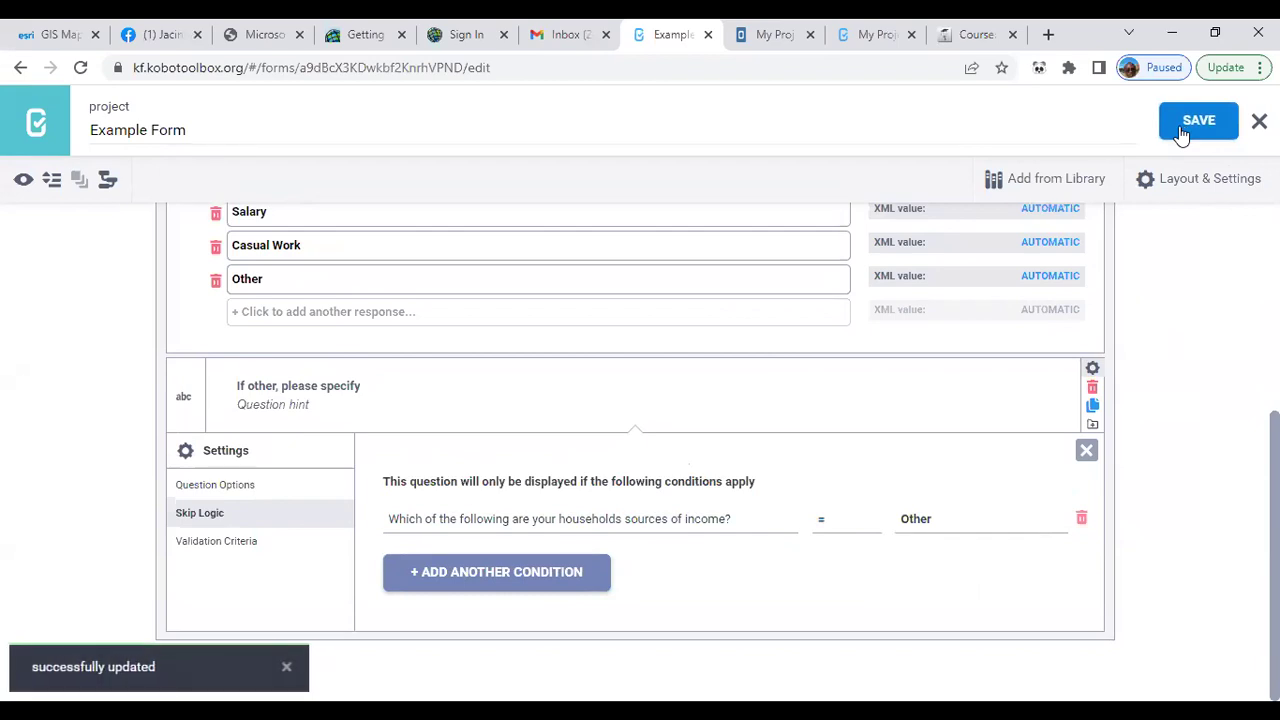
left_click(1085, 453)
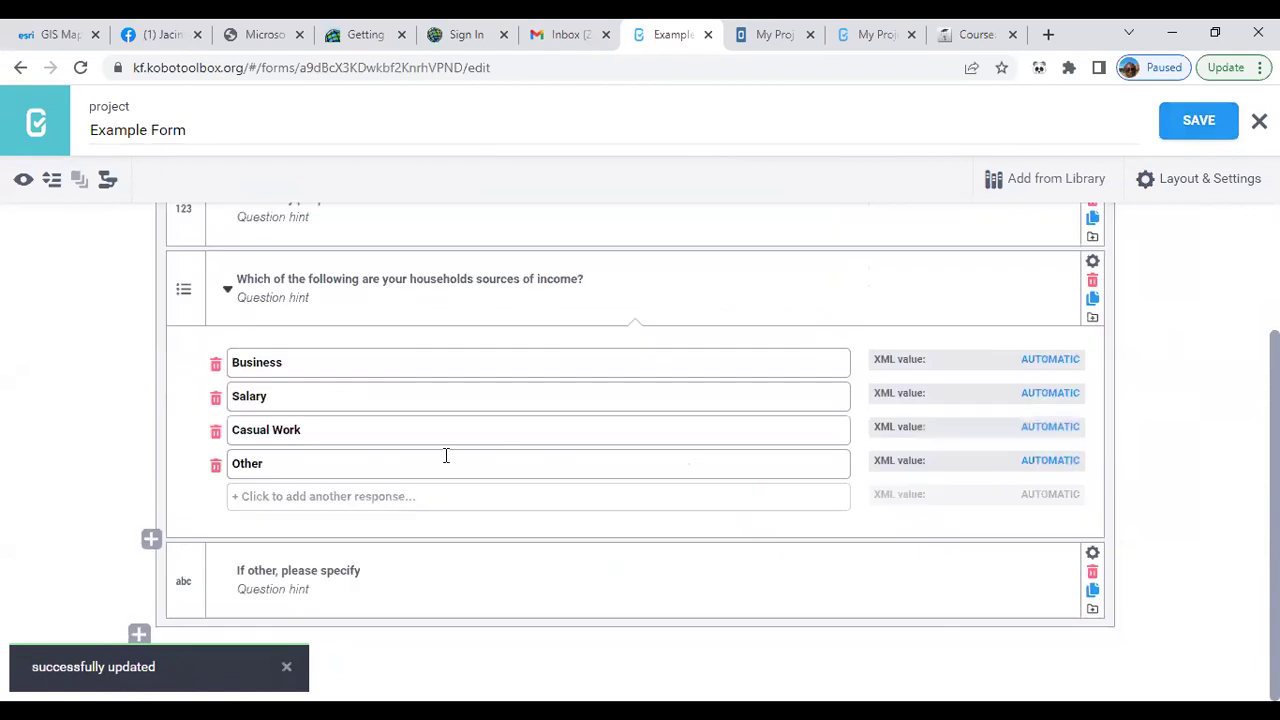
scroll(446, 456, "up", 1)
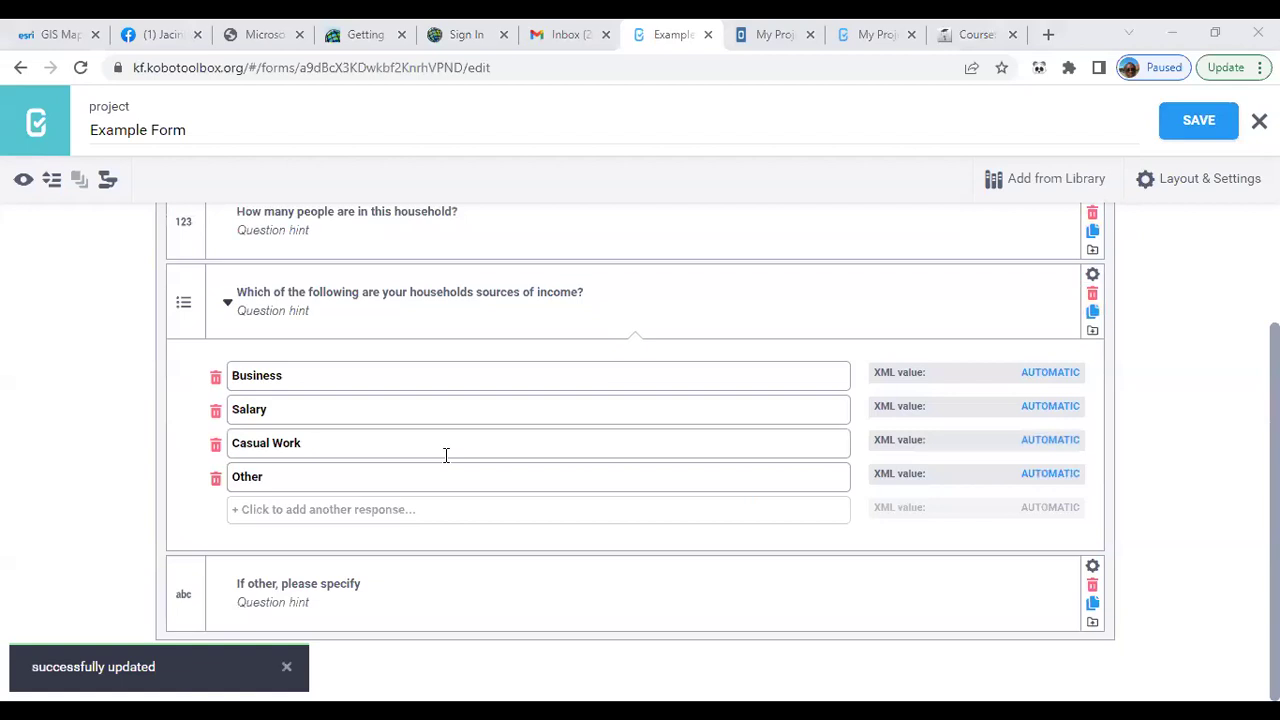
scroll(552, 417, "down", 1)
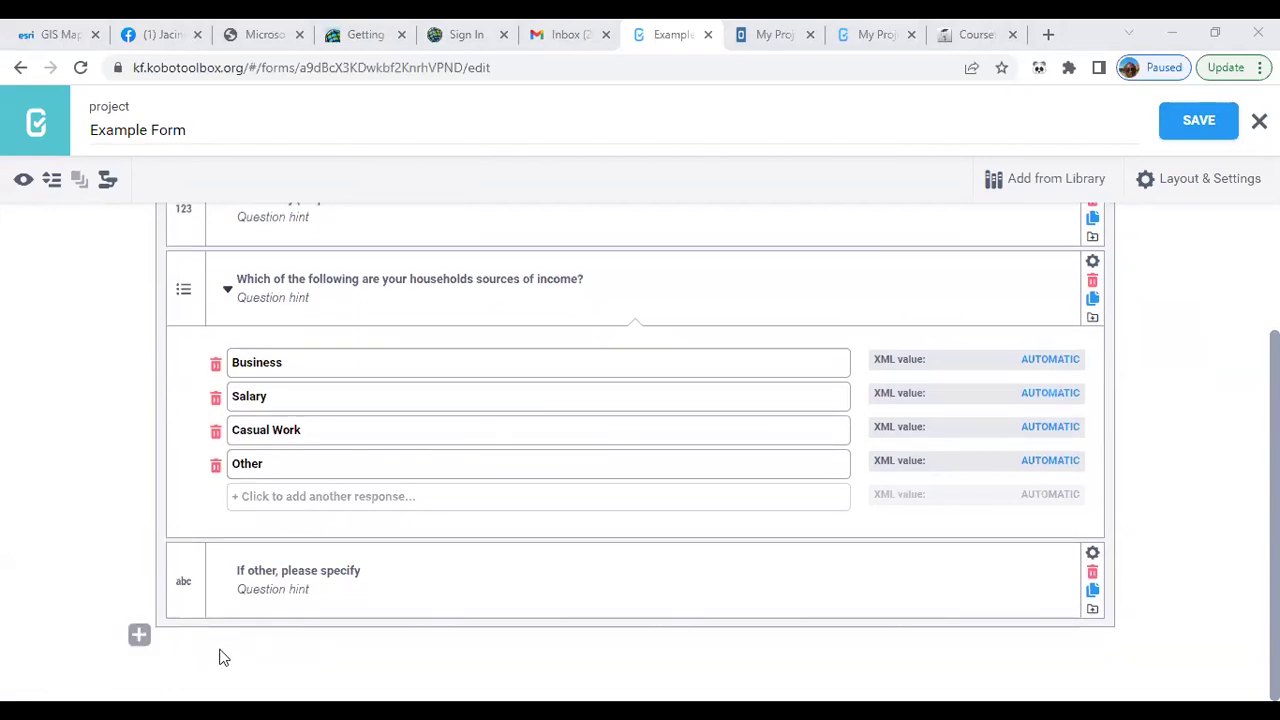
- Add a Point question 'Enter the Respondents GPS location' after 'If other, please specify'
left_click(140, 640)
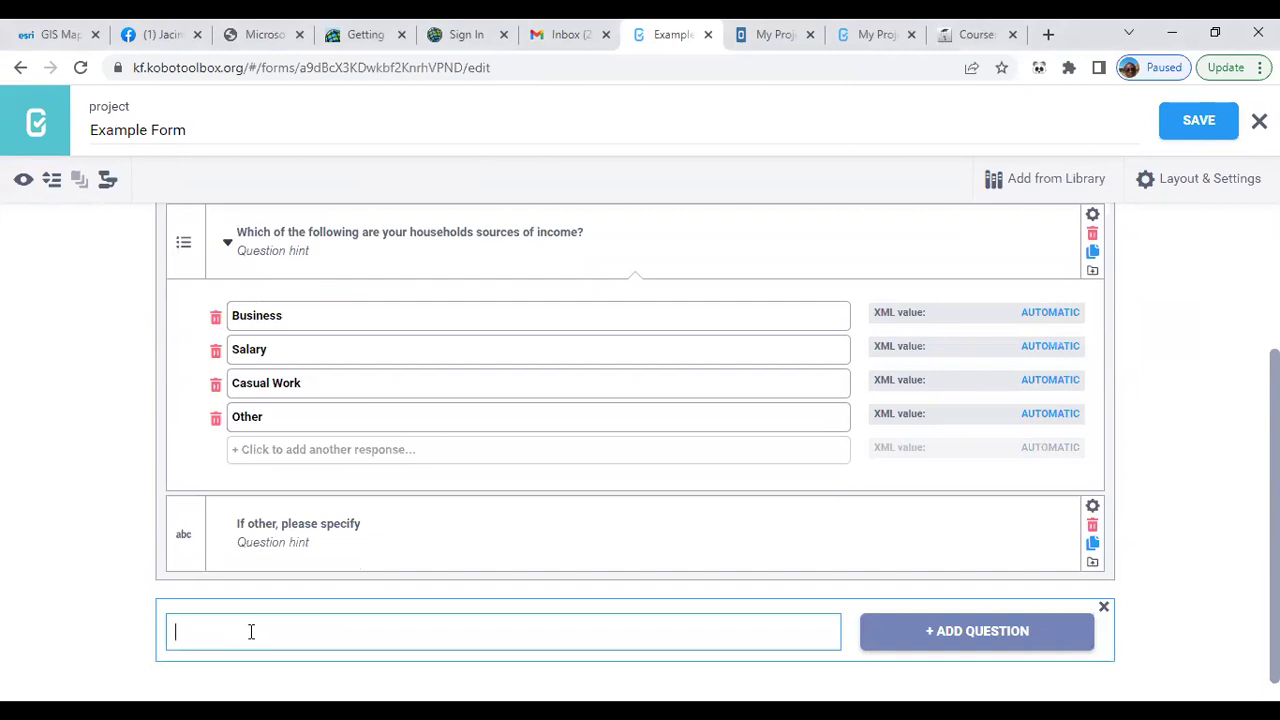
type("Enter the Respondents ")
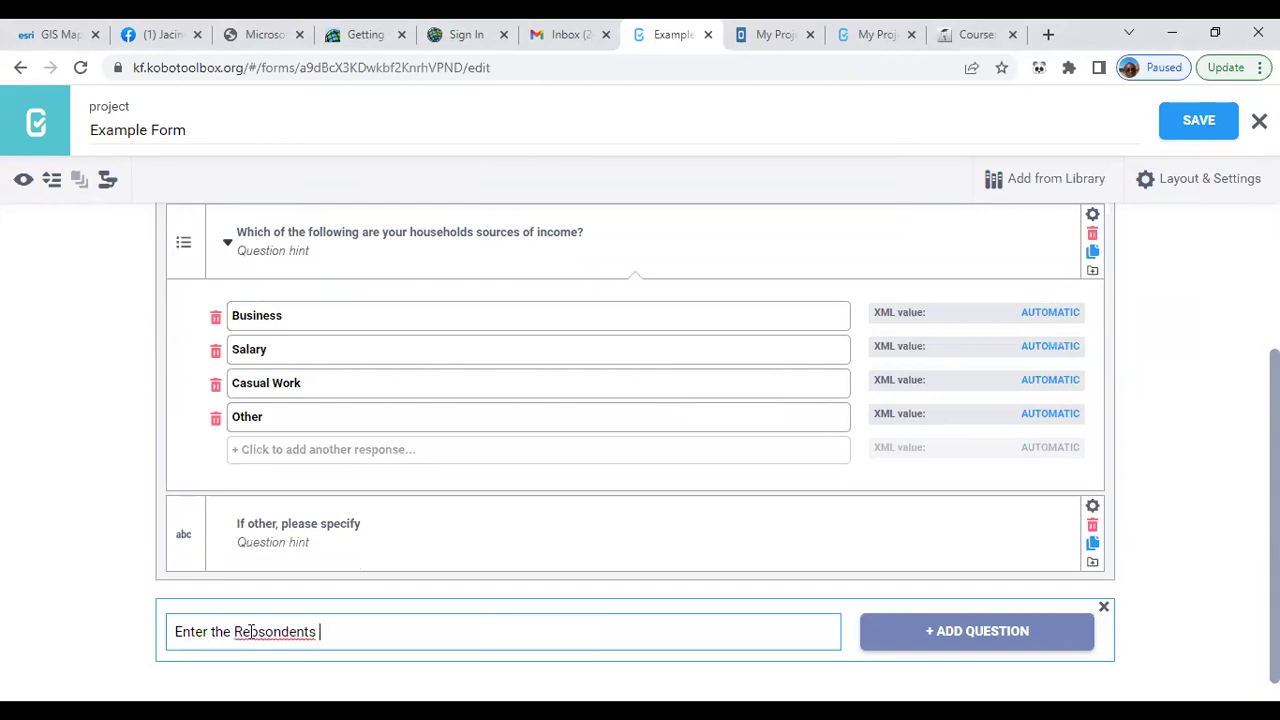
type("GPS location")
double_click(281, 632)
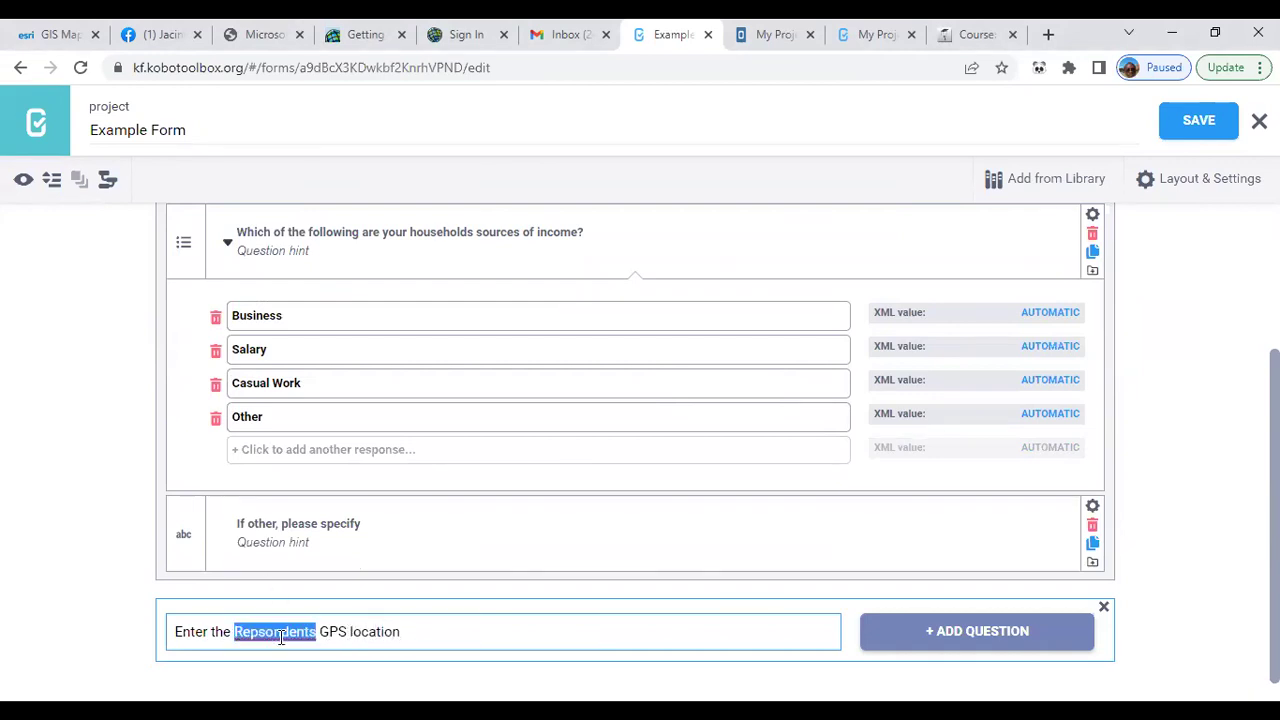
type("Respondents")
left_click(968, 640)
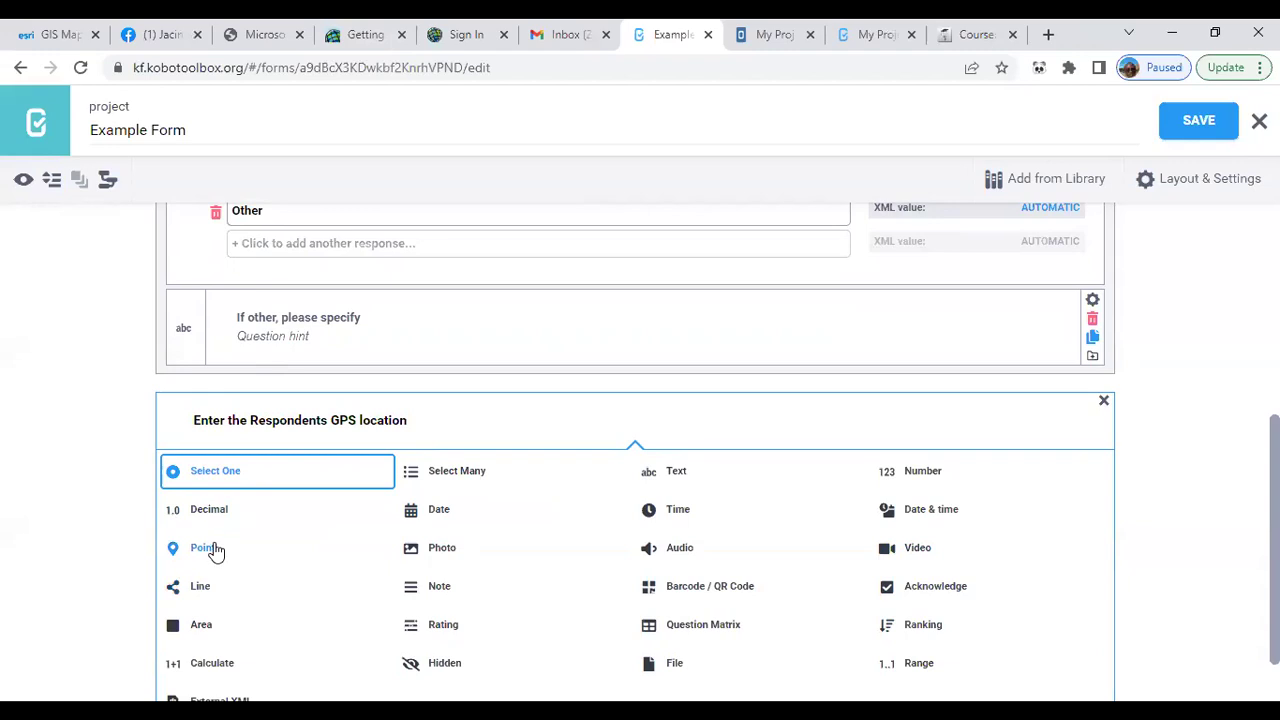
left_click(212, 548)
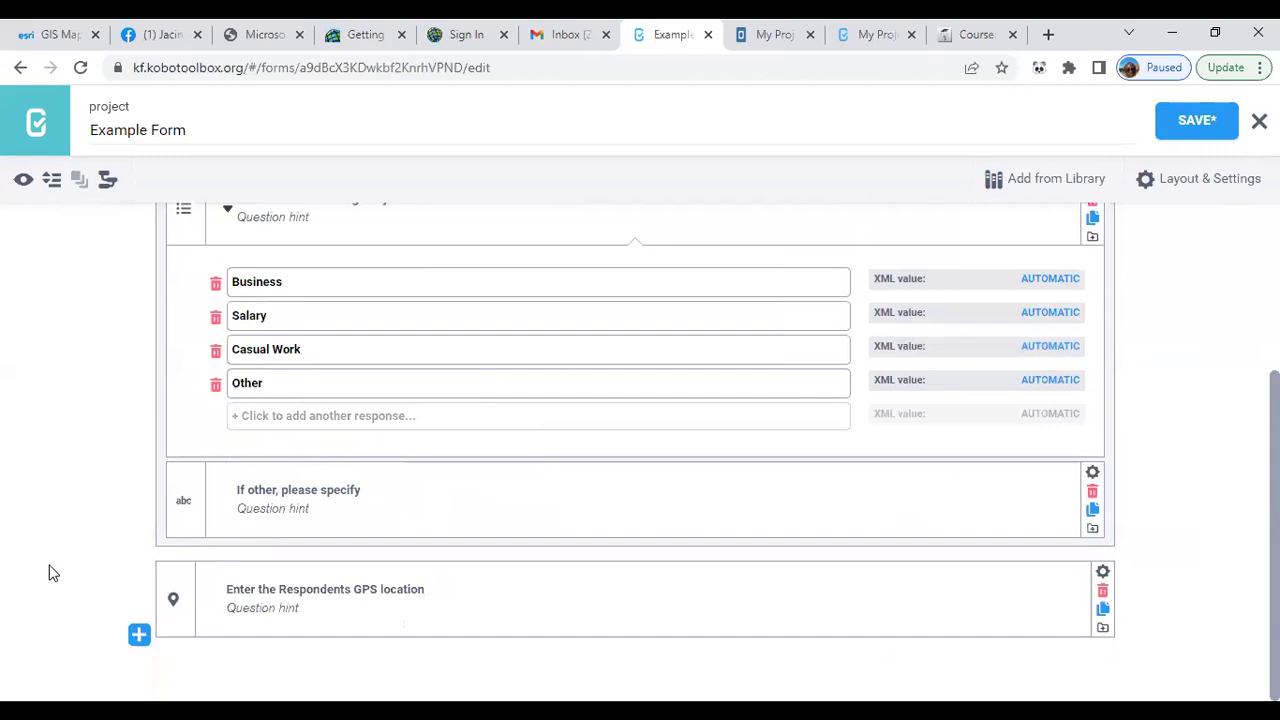
- Save the form with the GPS question, collapsing the Household Details group
left_click(1195, 124)
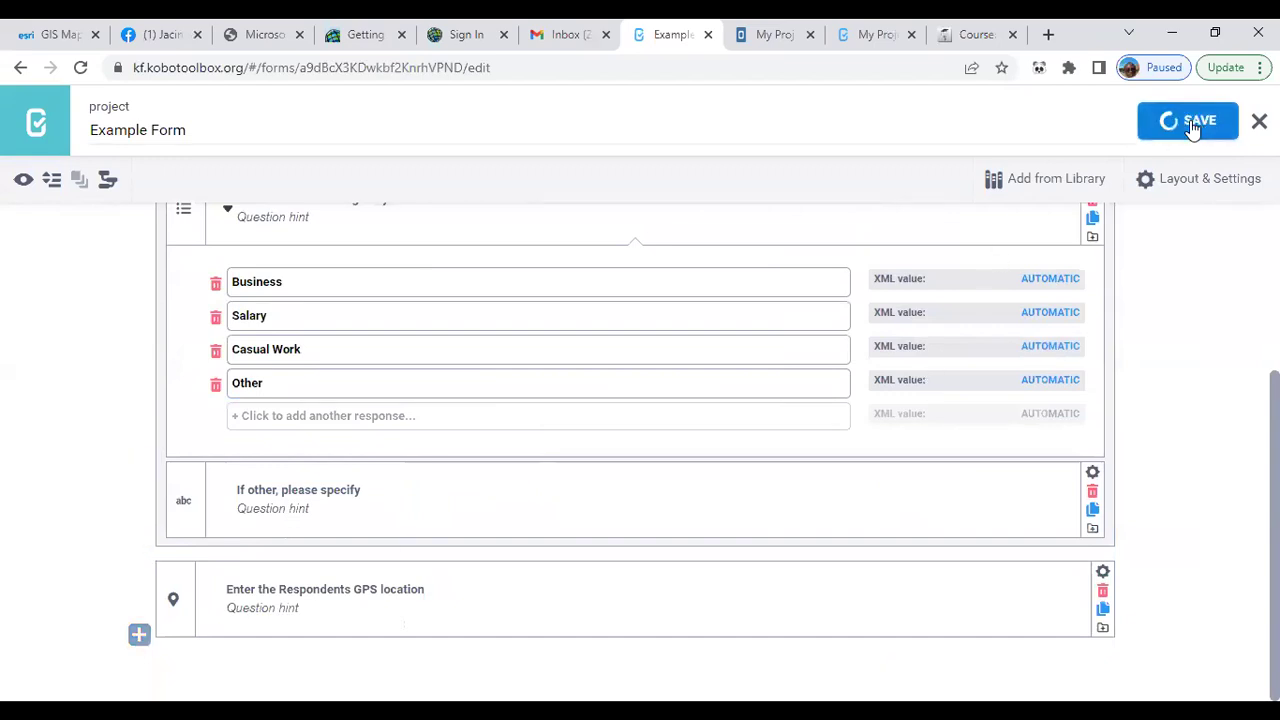
scroll(43, 392, "up", 3)
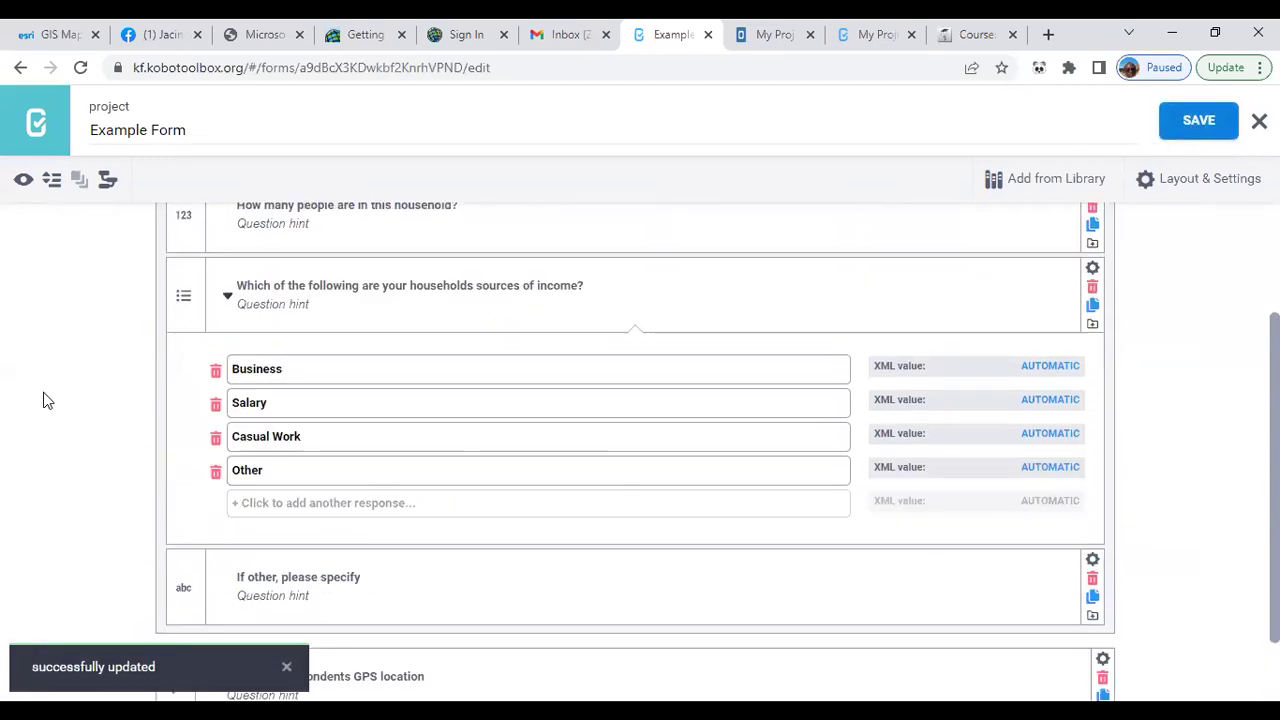
left_click(176, 311)
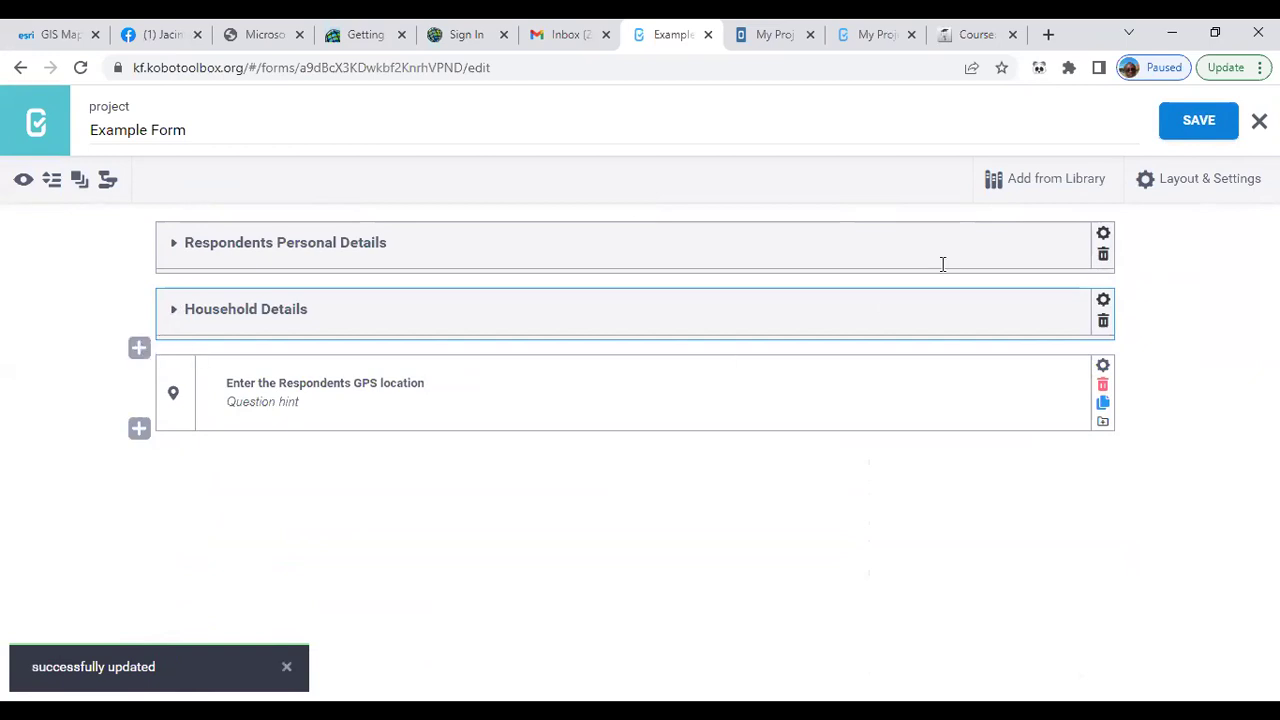
left_click(1194, 122)
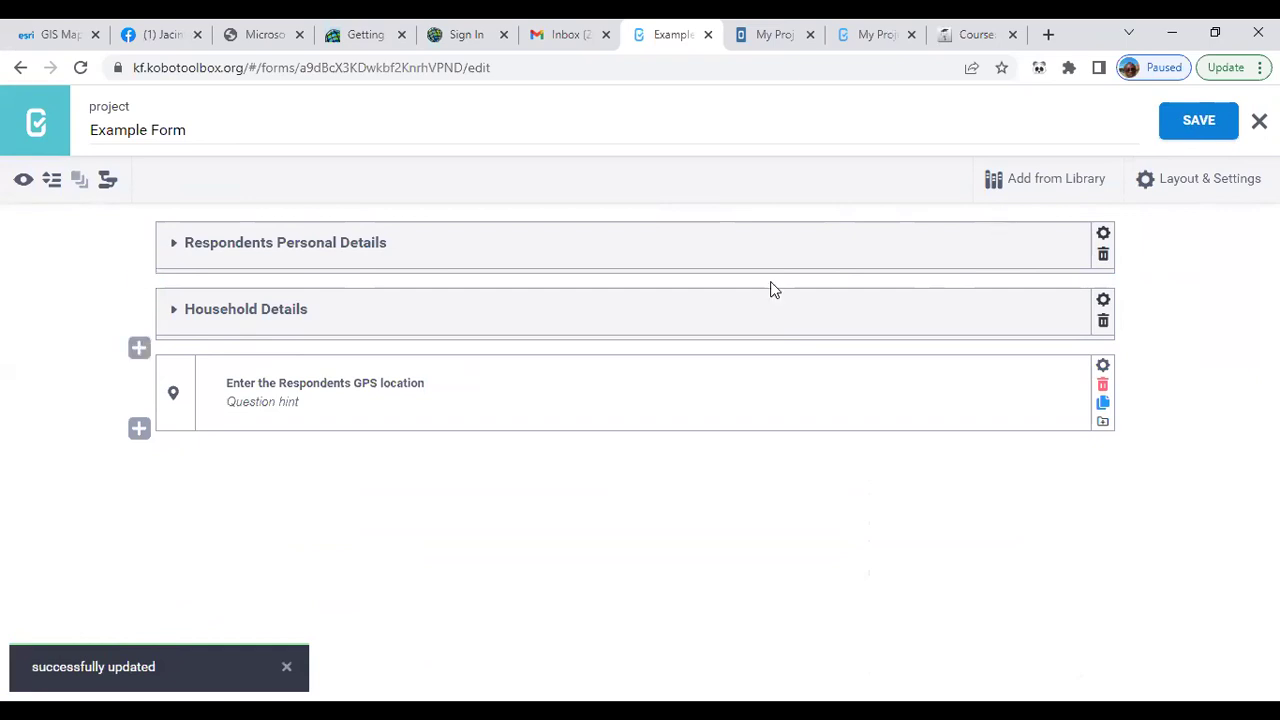
left_click(1200, 130)
- Close the form builder and deploy Example Form from its FORM tab
left_click(1259, 120)
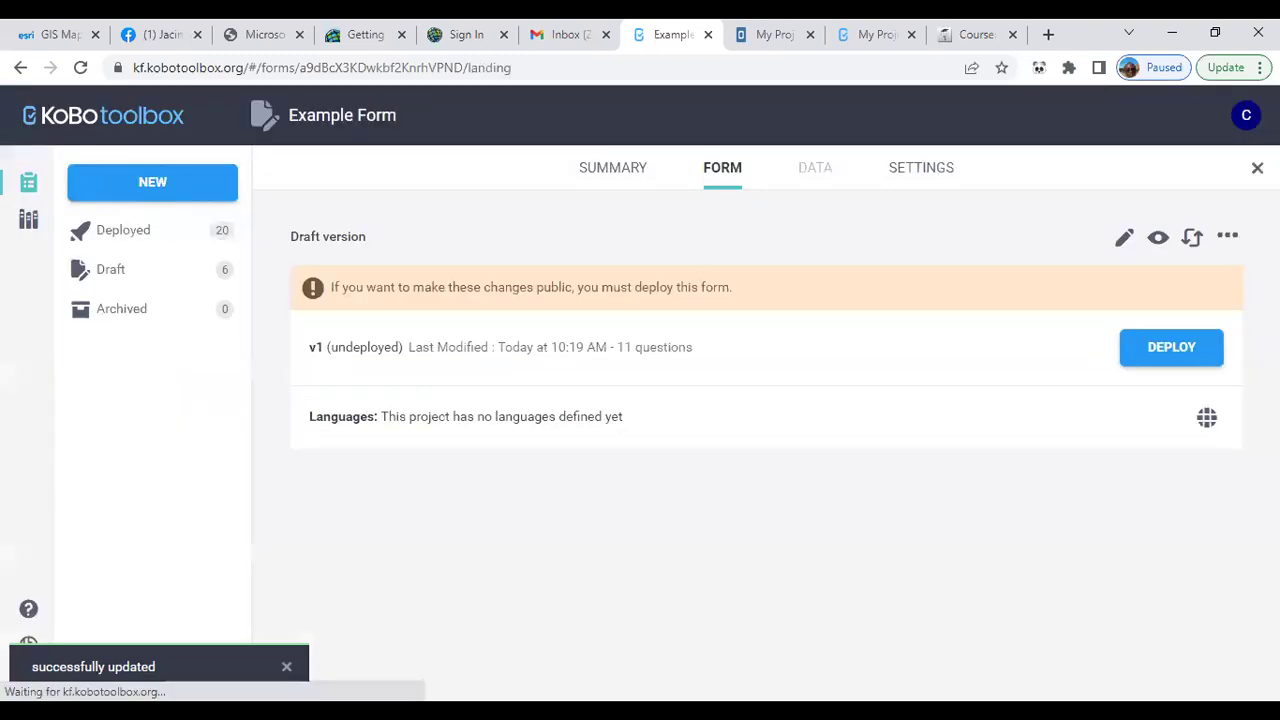
left_click(1165, 357)
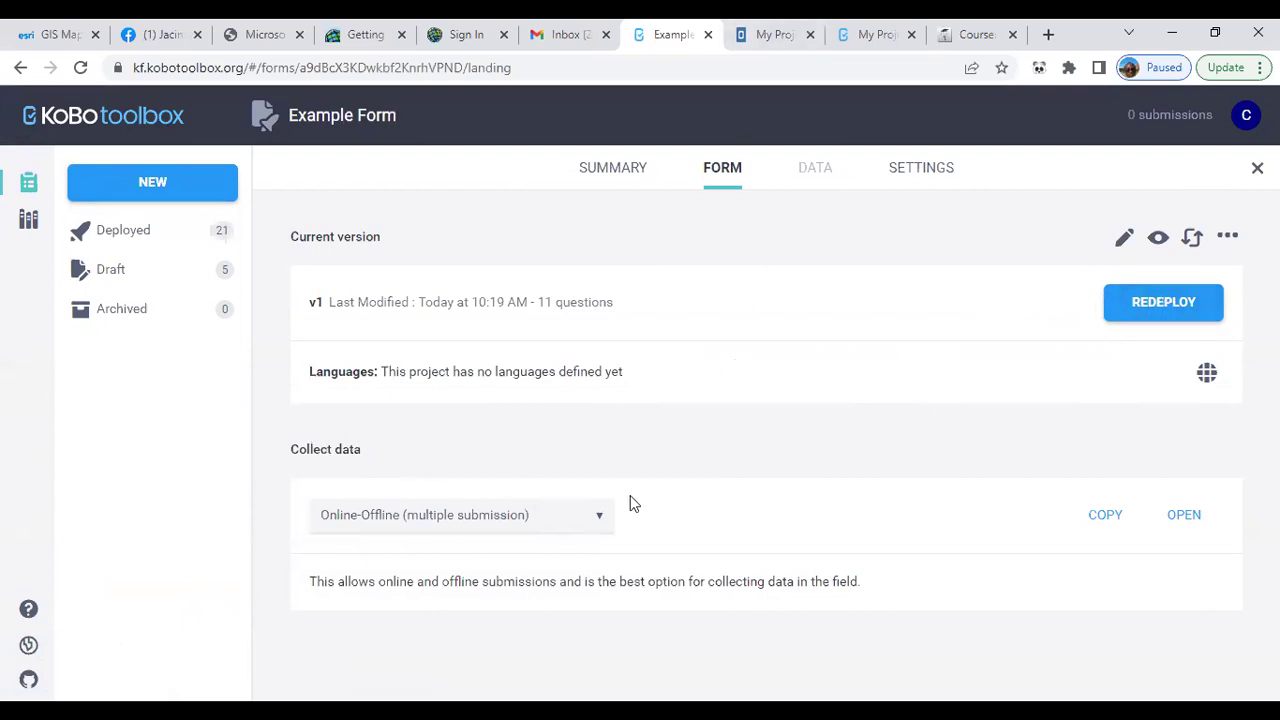
- Keep Online-Offline (multiple submission), open the Enketo web form in a new tab, and return
left_click(598, 522)
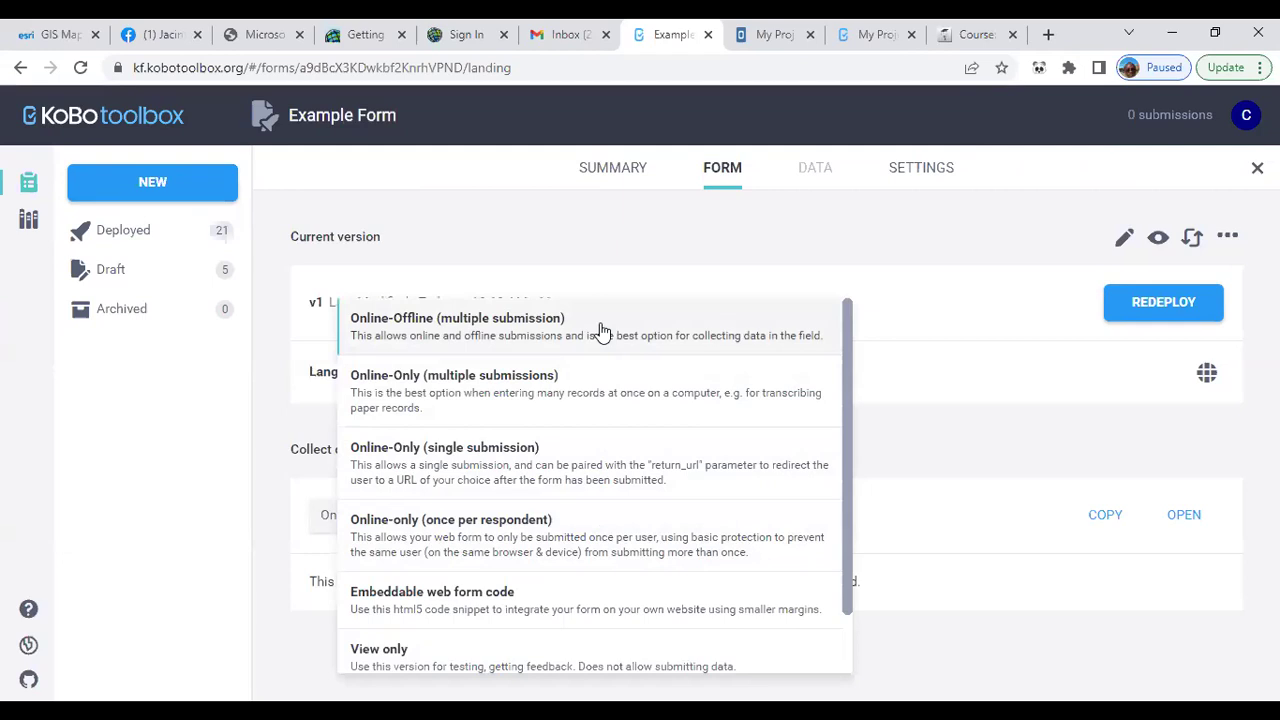
scroll(543, 588, "down", 1)
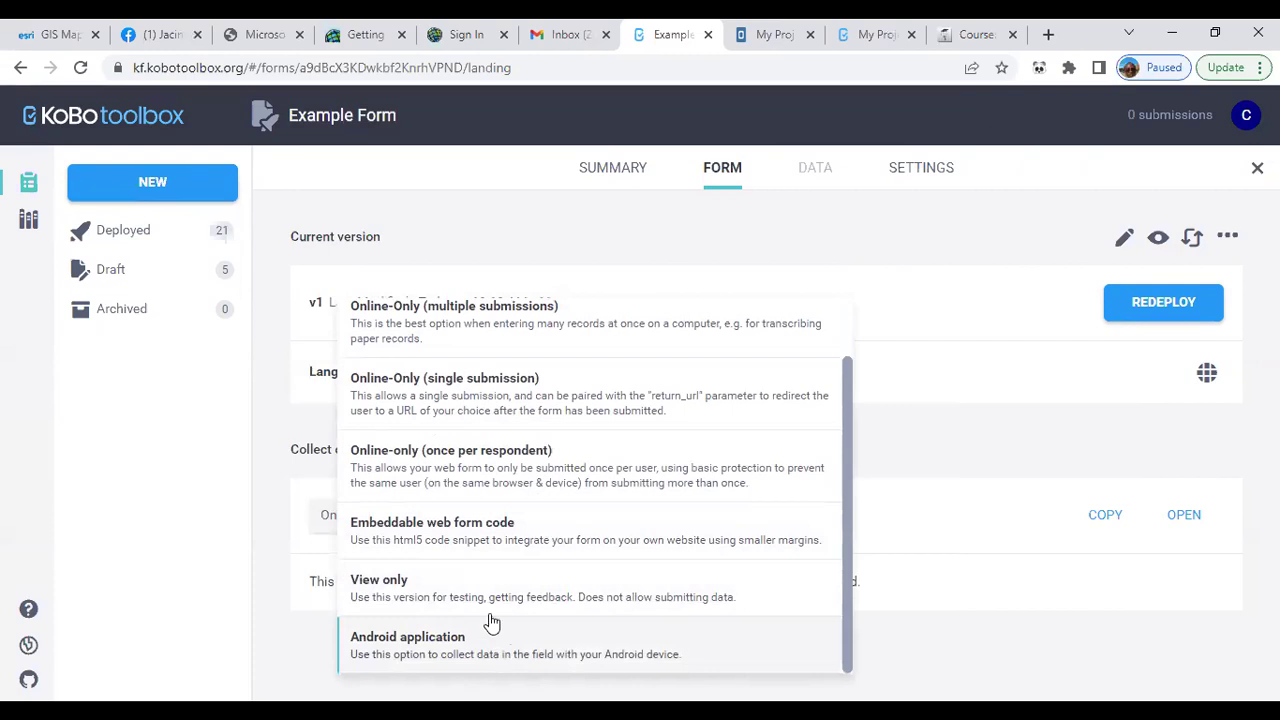
scroll(495, 615, "up", 1)
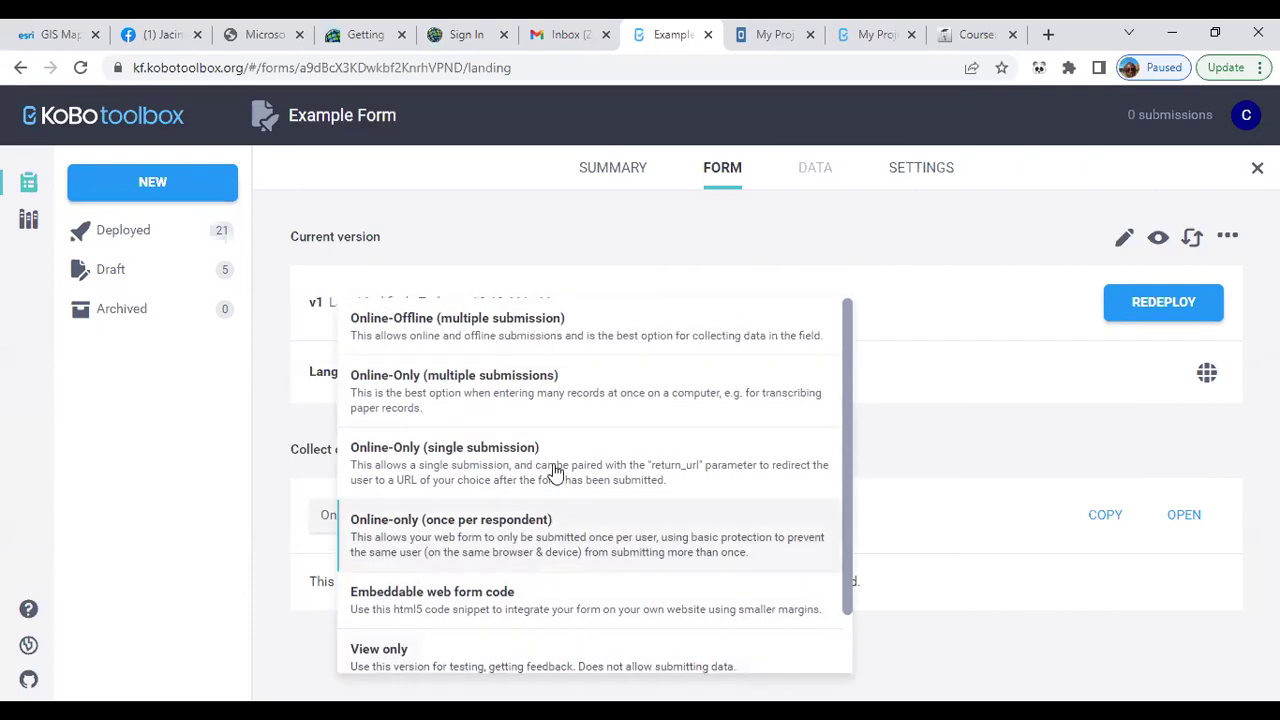
left_click(527, 331)
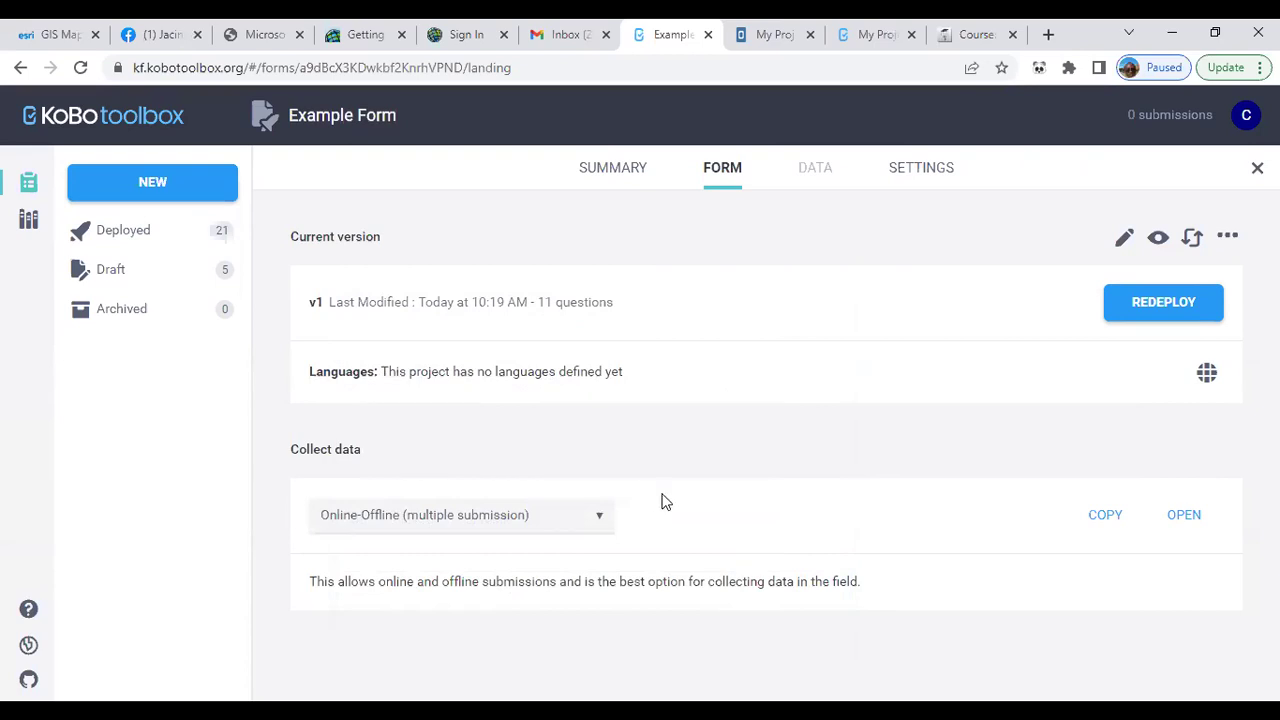
left_click(1183, 515)
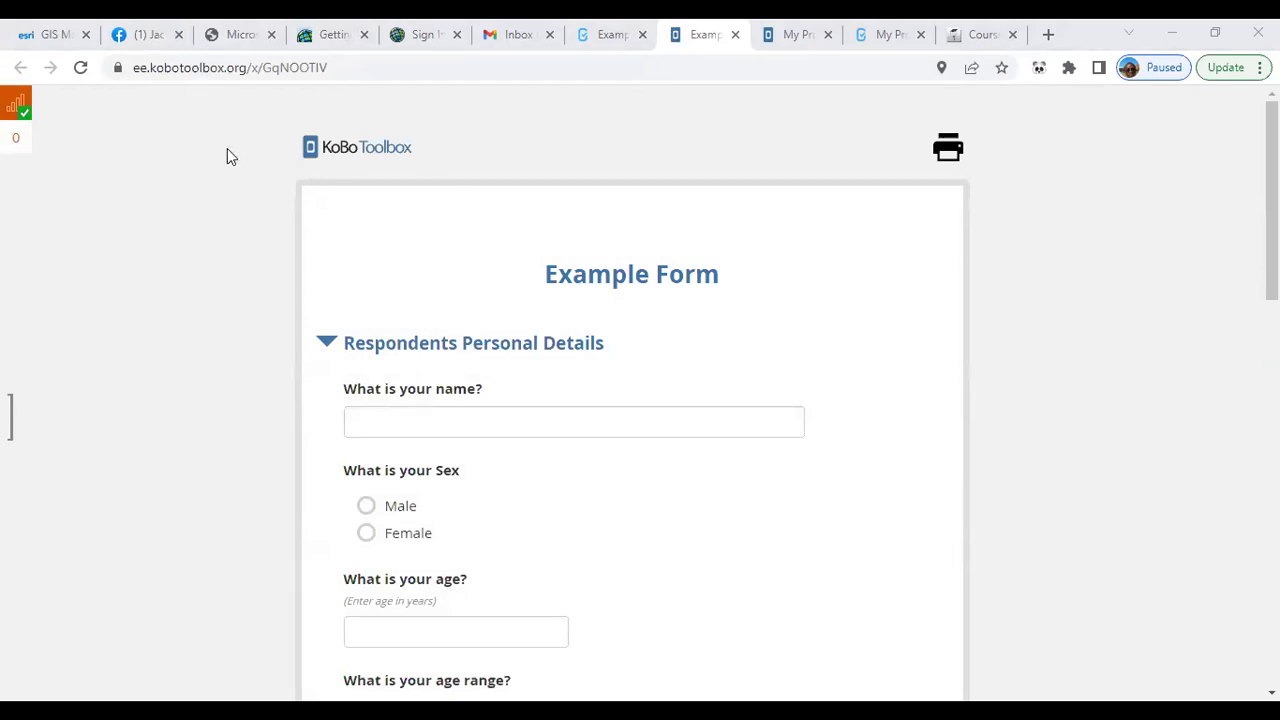
key("ctrl+shift+Tab")
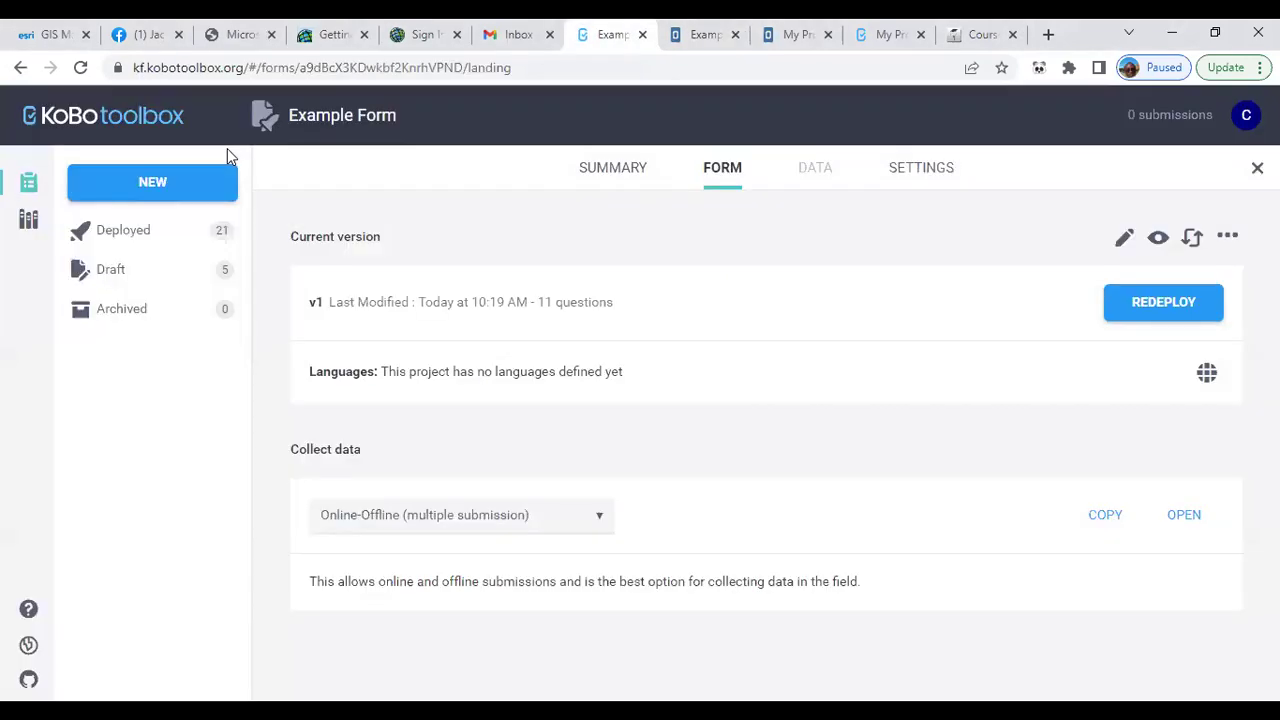
left_click(1123, 237)
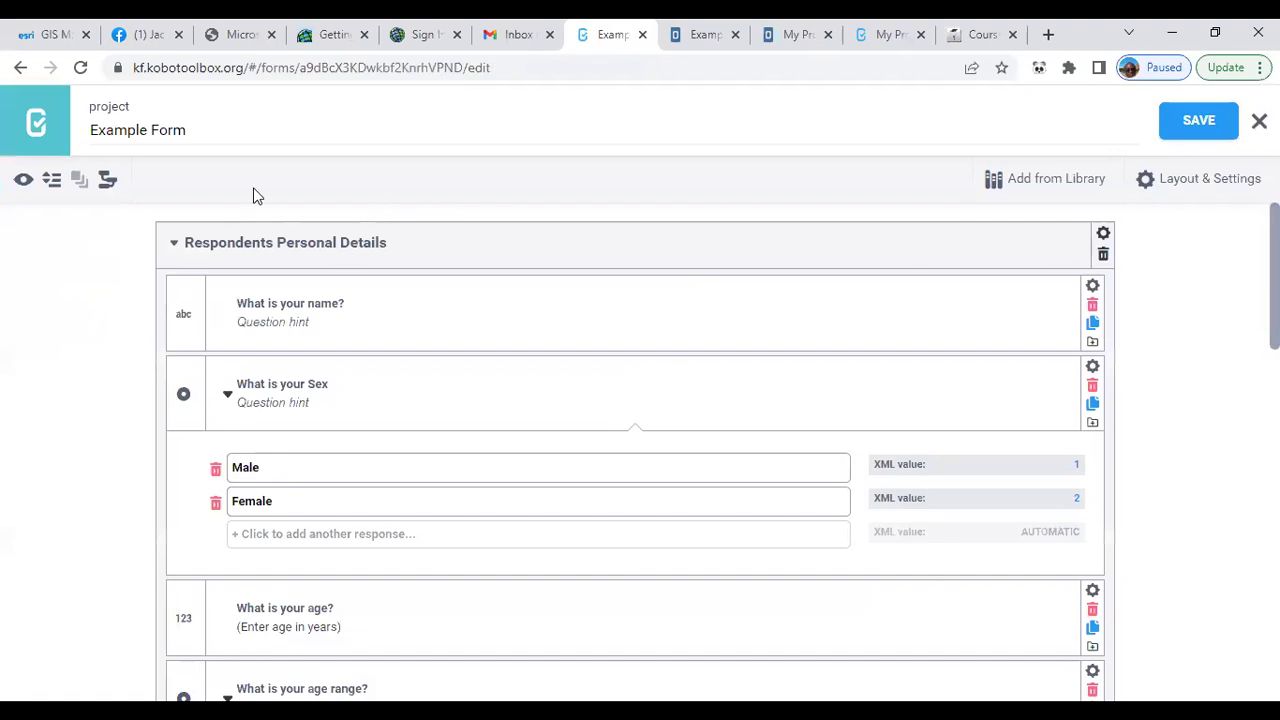
left_click(1201, 116)
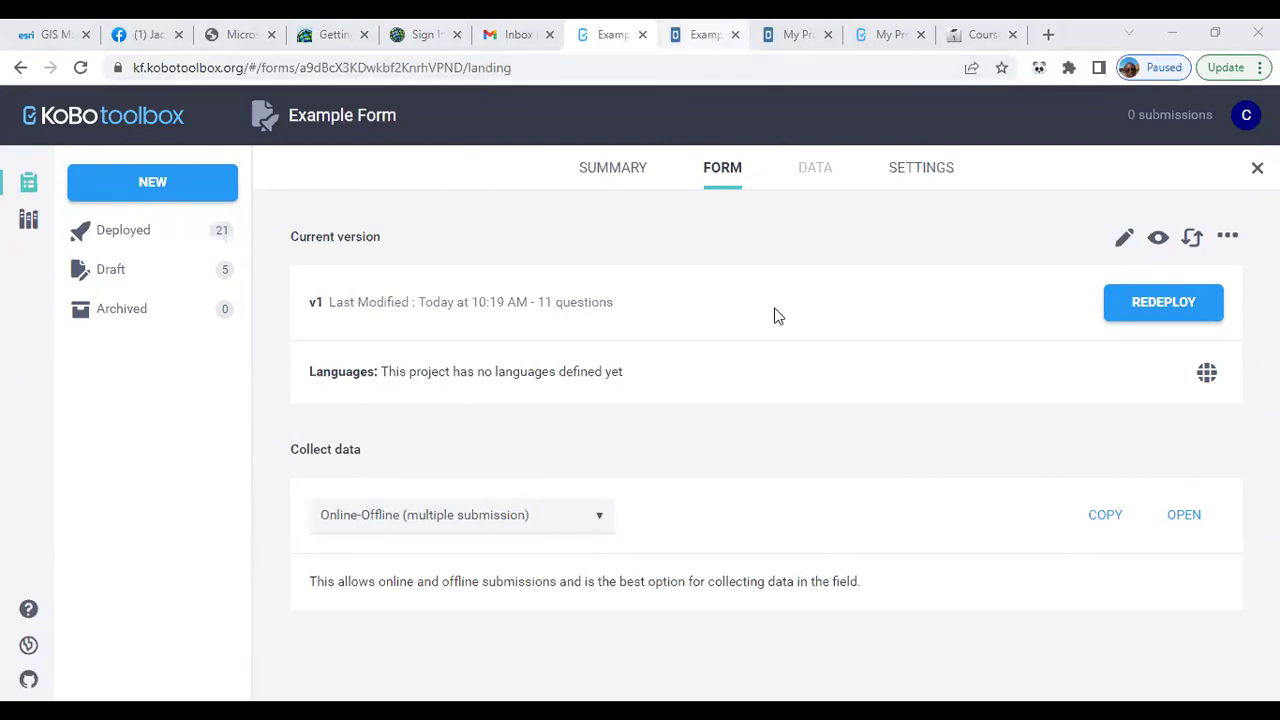
- In the Enketo web form, enter the respondent's name
key("ctrl+Tab")
scroll(527, 379, "down", 10)
scroll(527, 379, "up", 4)
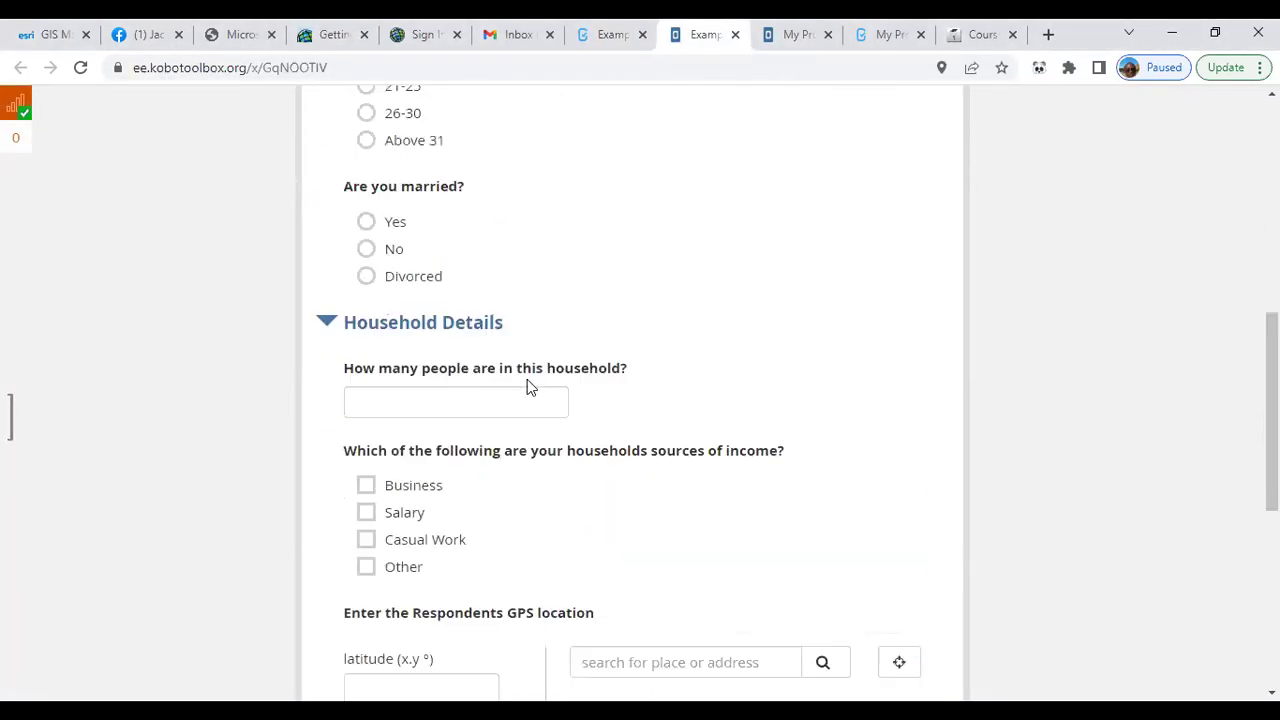
scroll(528, 386, "up", 7)
scroll(528, 386, "down", 2)
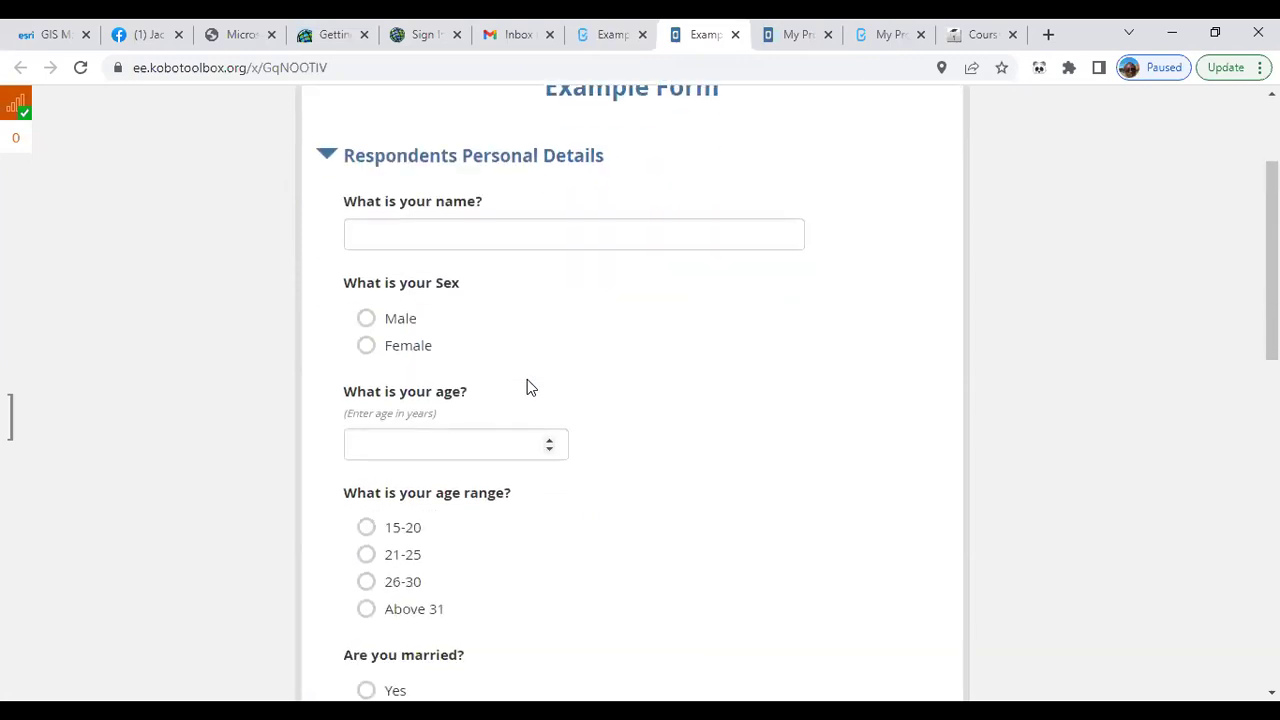
scroll(527, 388, "up", 2)
left_click(475, 422)
scroll(475, 425, "down", 4)
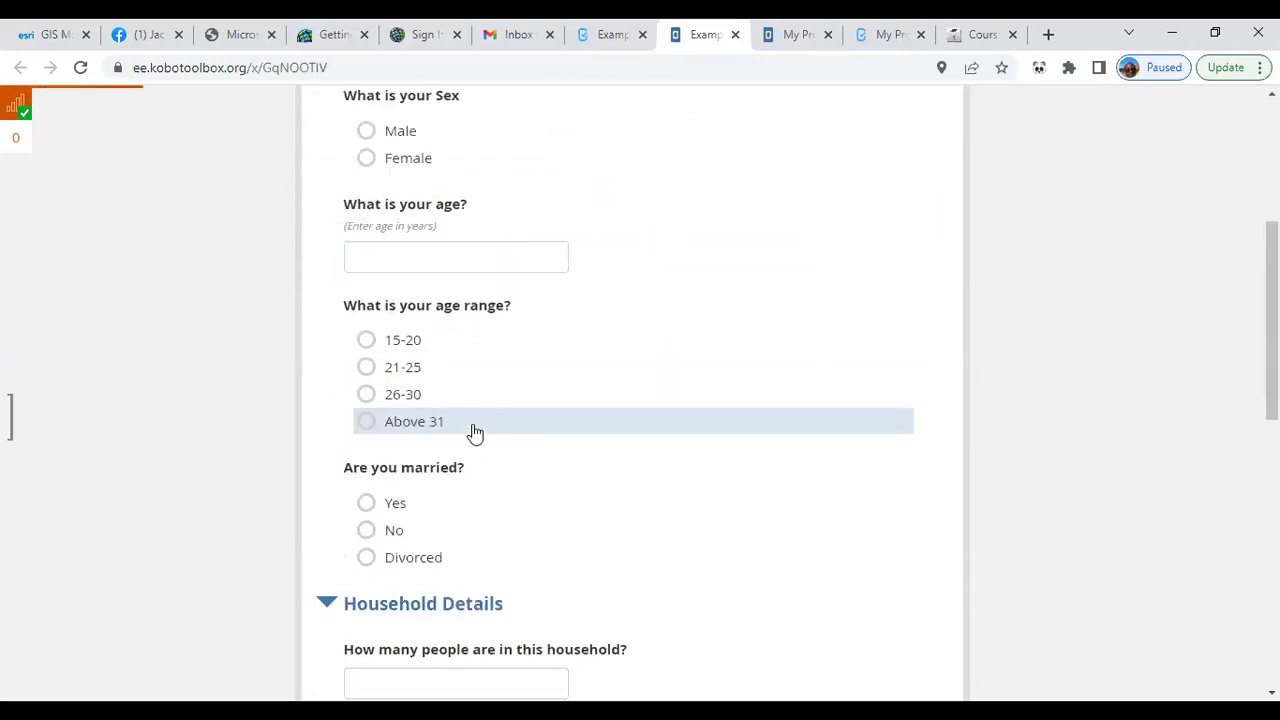
scroll(475, 432, "down", 8)
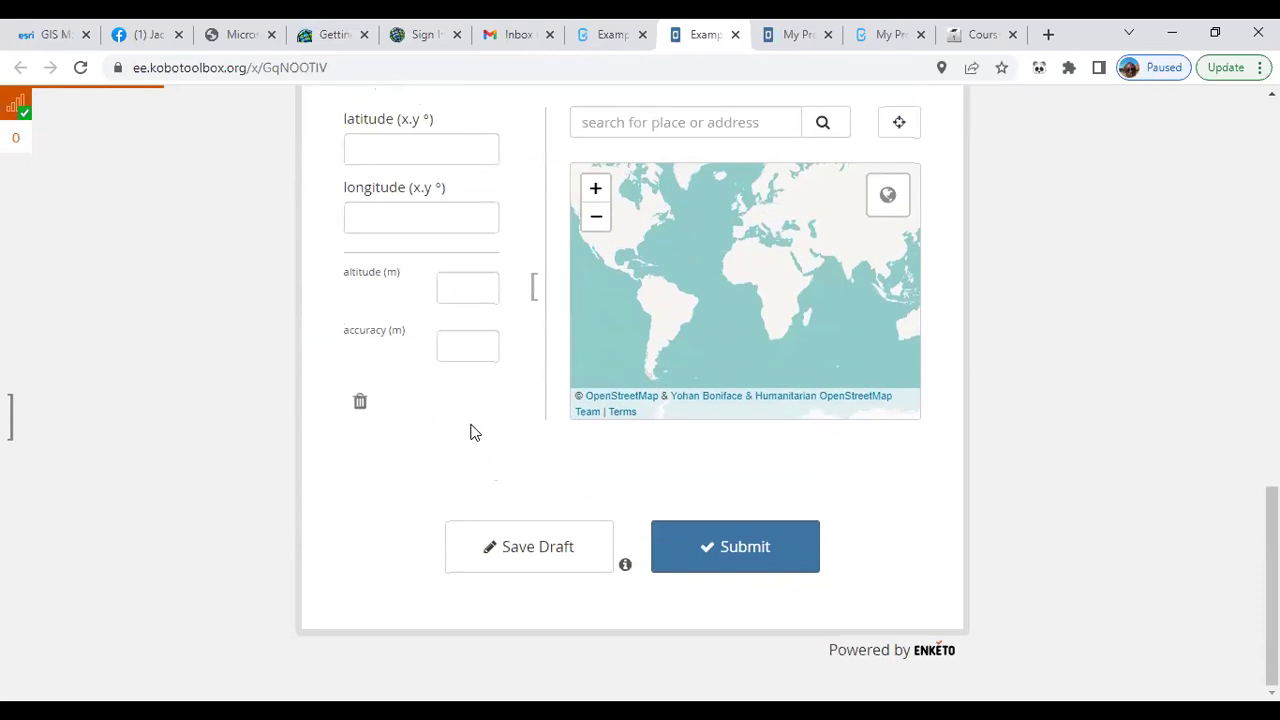
scroll(475, 432, "up", 13)
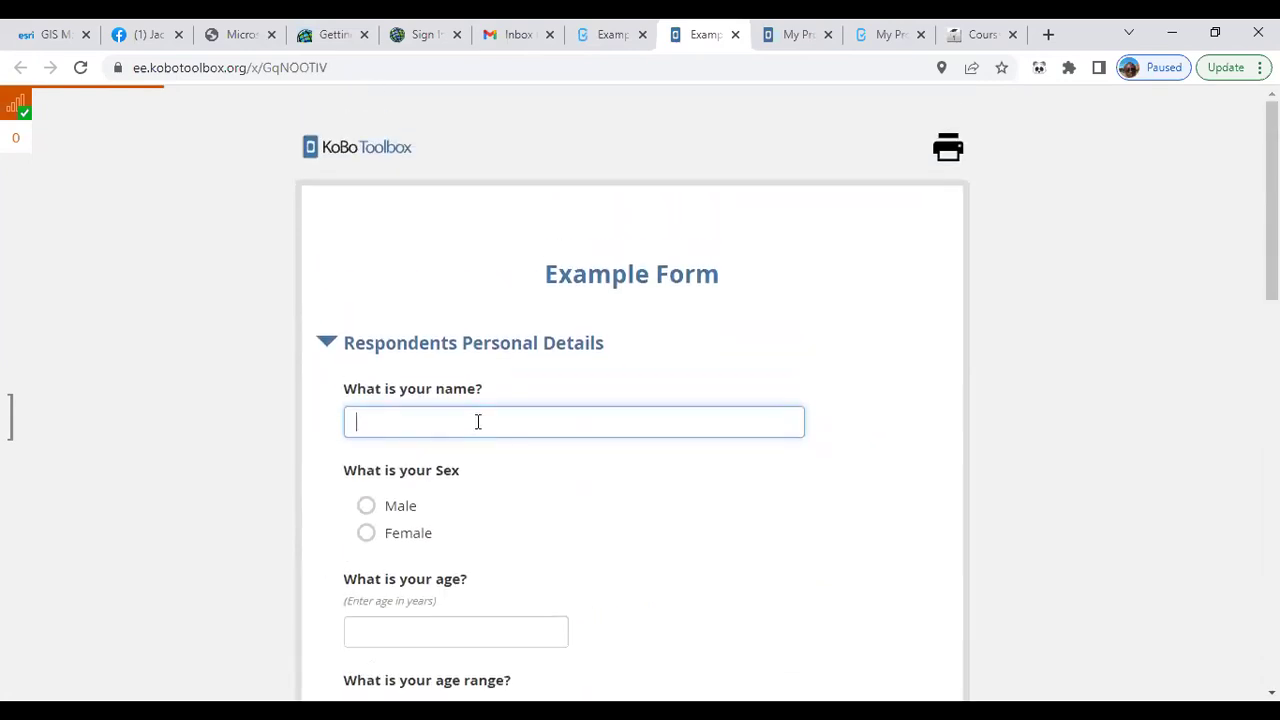
type("Conrad")
- Answer Male, age 45, age range Above 31, and Yes to married
left_click(400, 500)
scroll(400, 490, "down", 2)
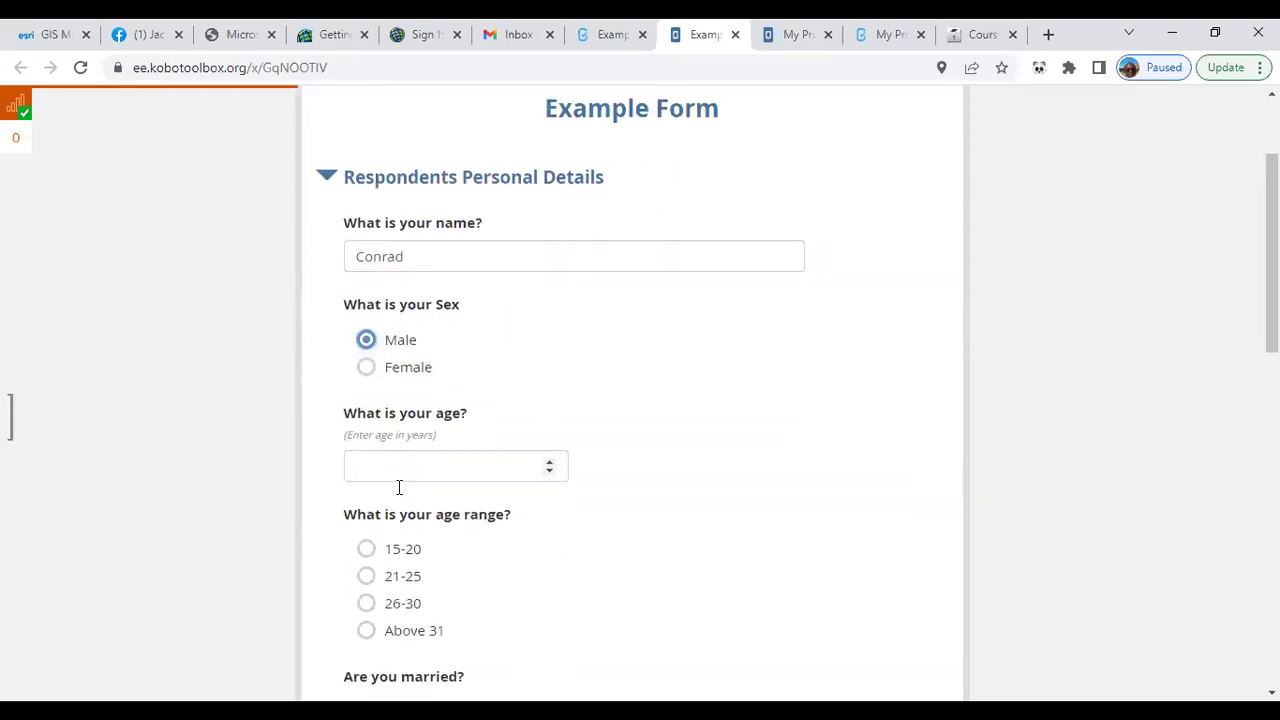
left_click(410, 442)
type("3")
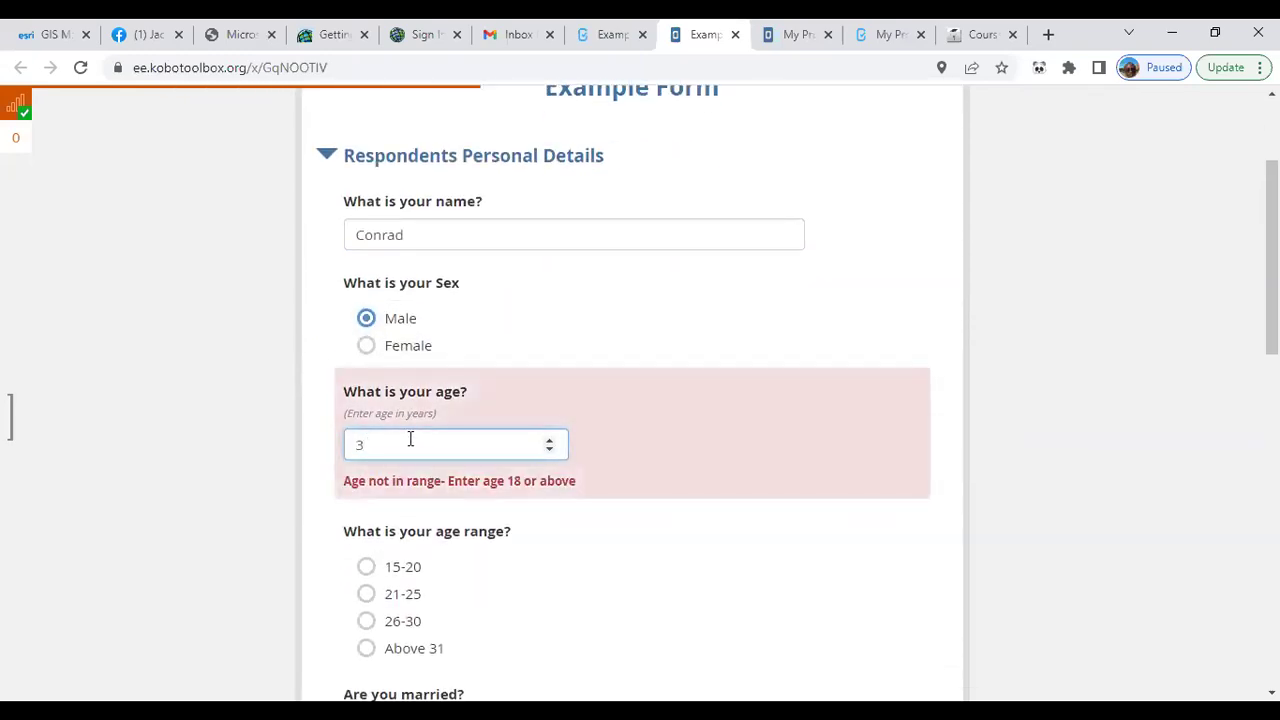
key("BackSpace")
type("45")
scroll(431, 366, "down", 3)
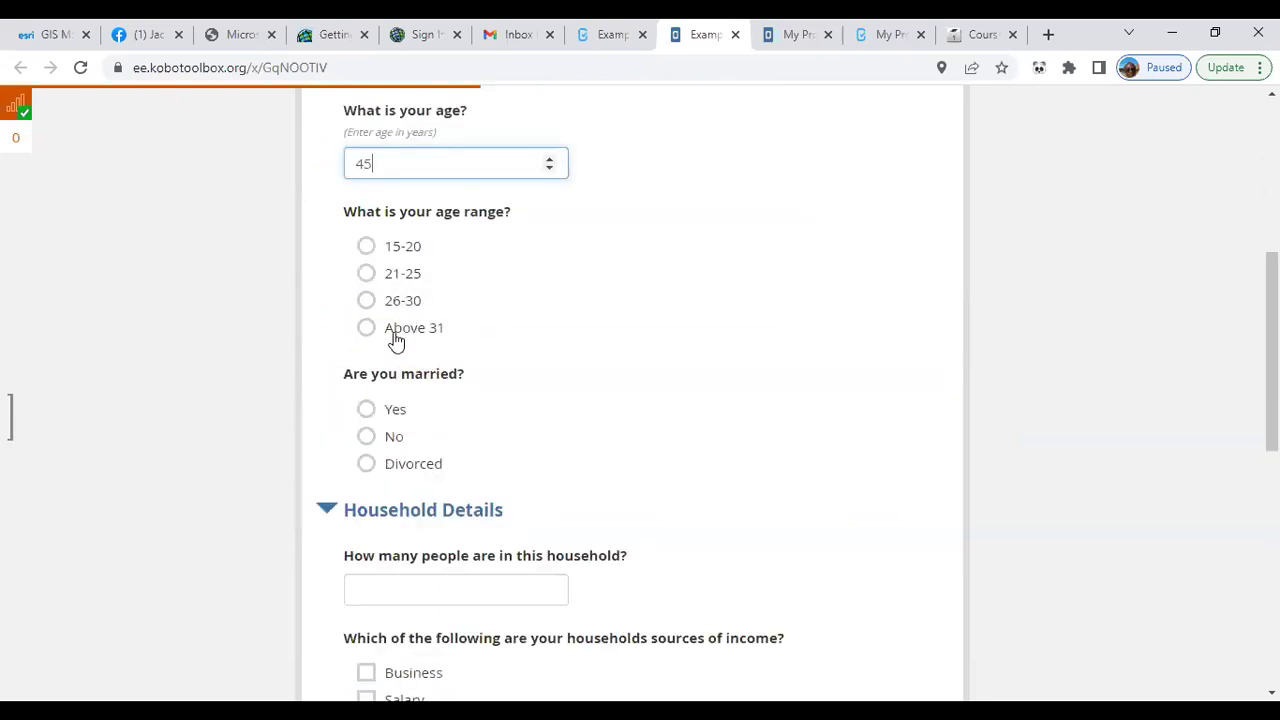
left_click(369, 327)
left_click(366, 409)
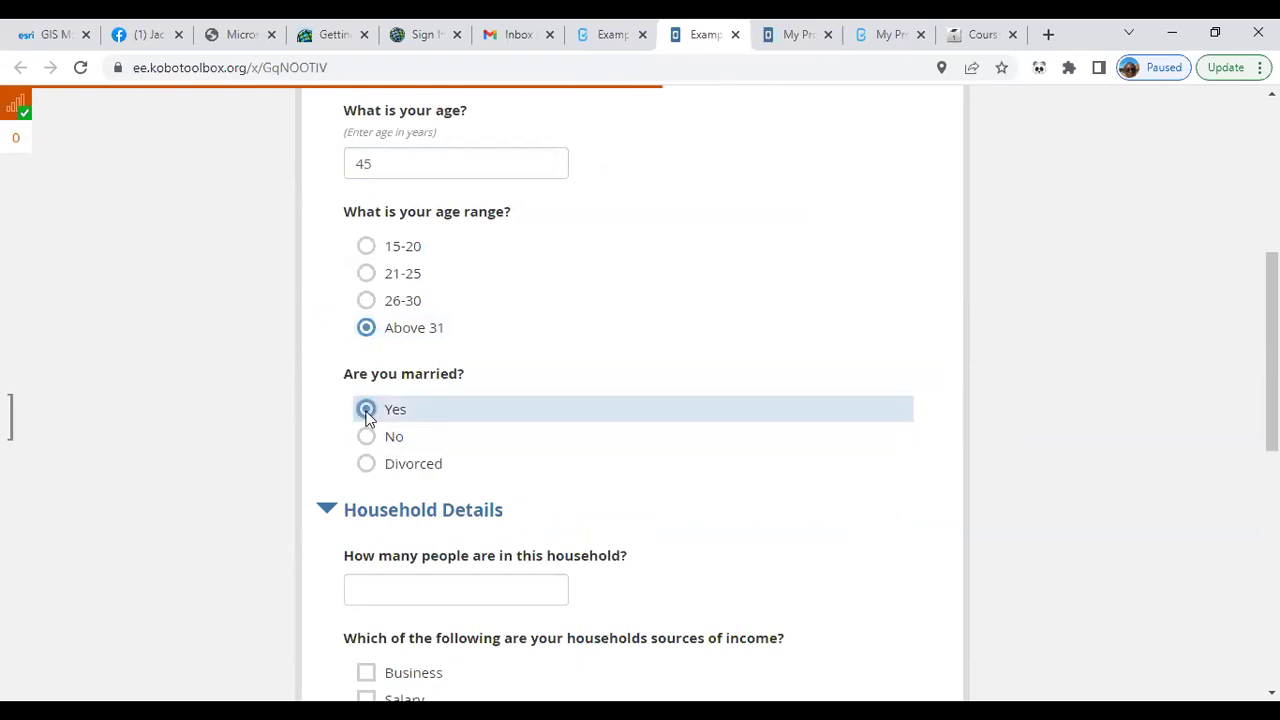
- Enter household size 6 and tick Business, Salary and Other as income sources
scroll(520, 455, "down", 2)
left_click(474, 403)
type("6")
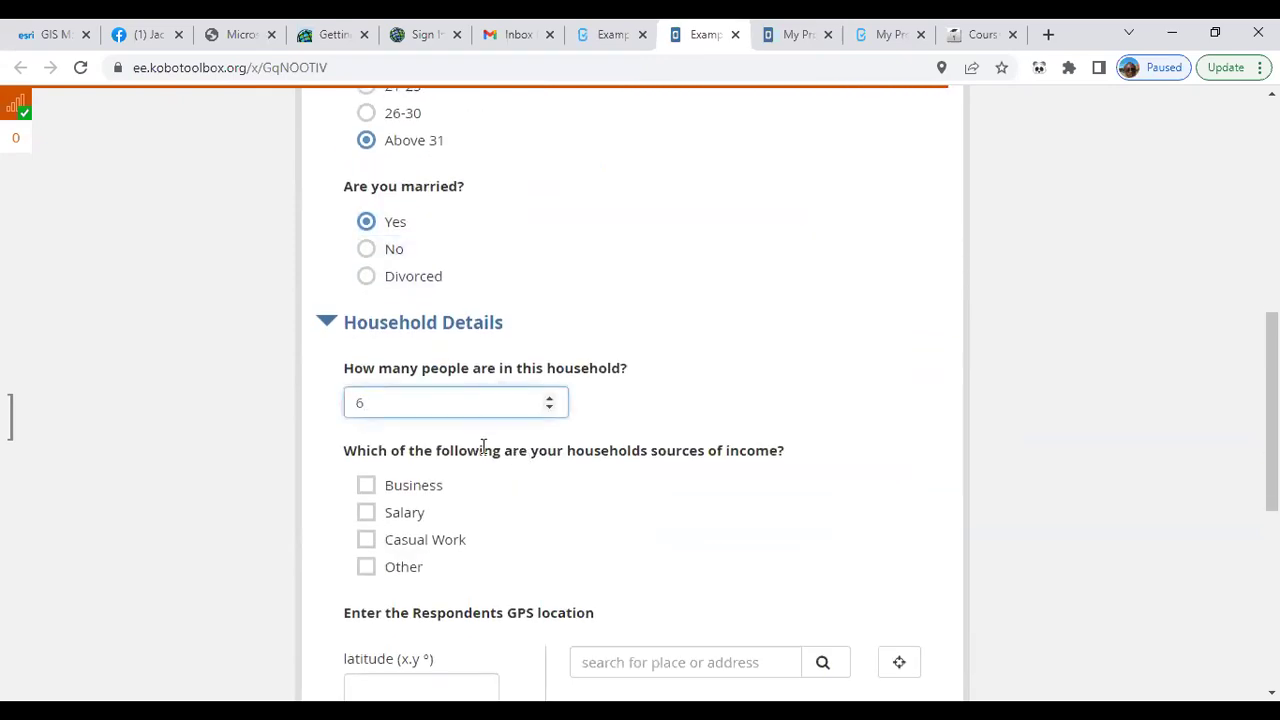
scroll(485, 447, "down", 2)
left_click(374, 381)
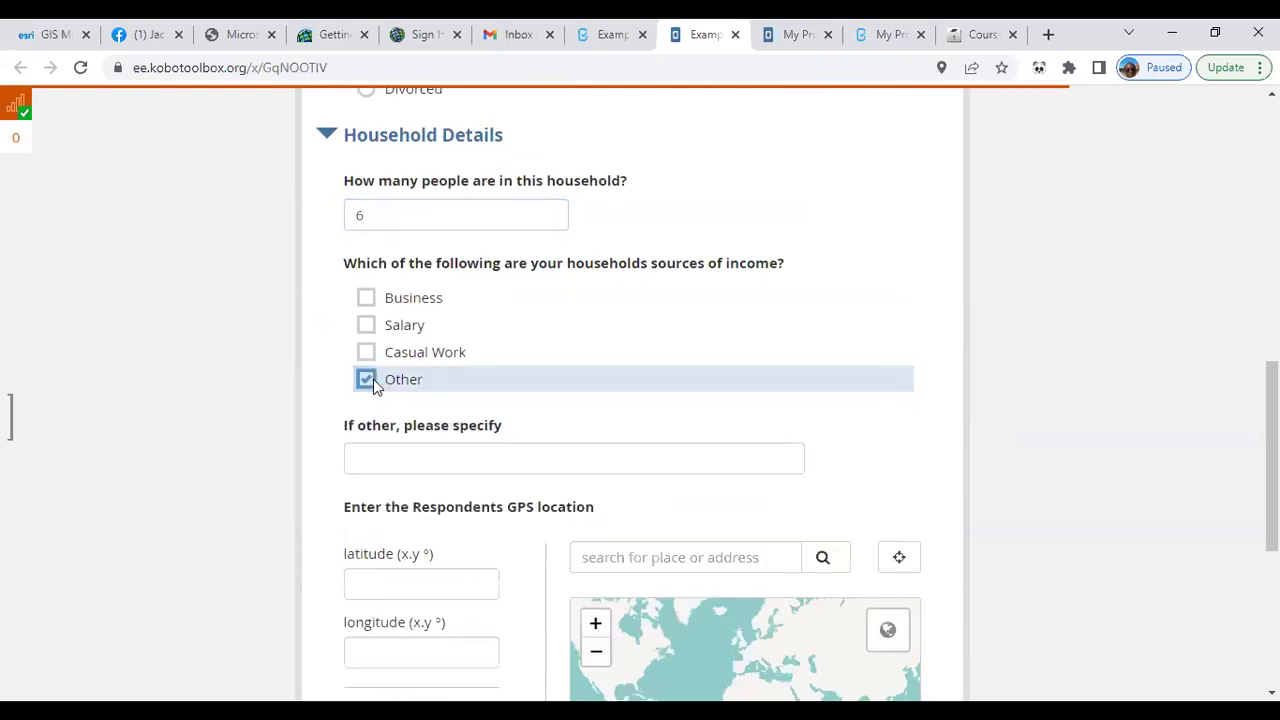
left_click(368, 380)
left_click(367, 298)
left_click(367, 325)
left_click(368, 377)
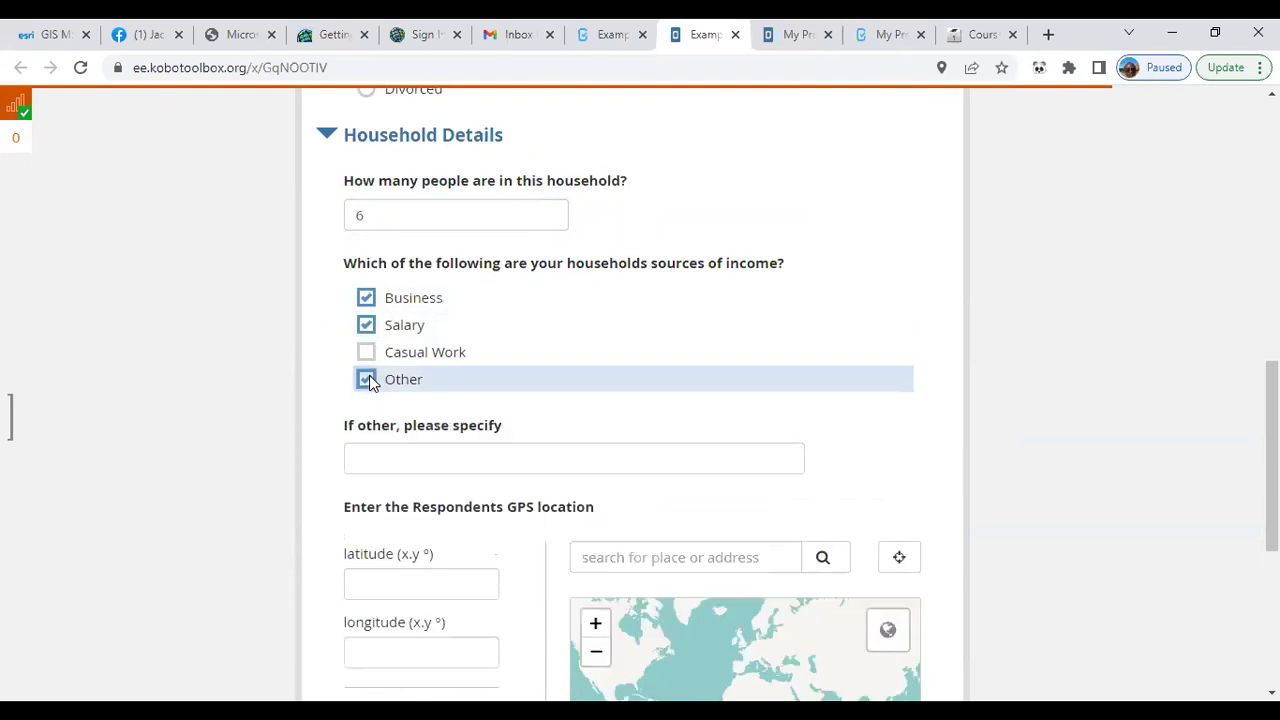
- Specify the other income source as 'side hustle', keeping Business, Salary and Other ticked
left_click(380, 462)
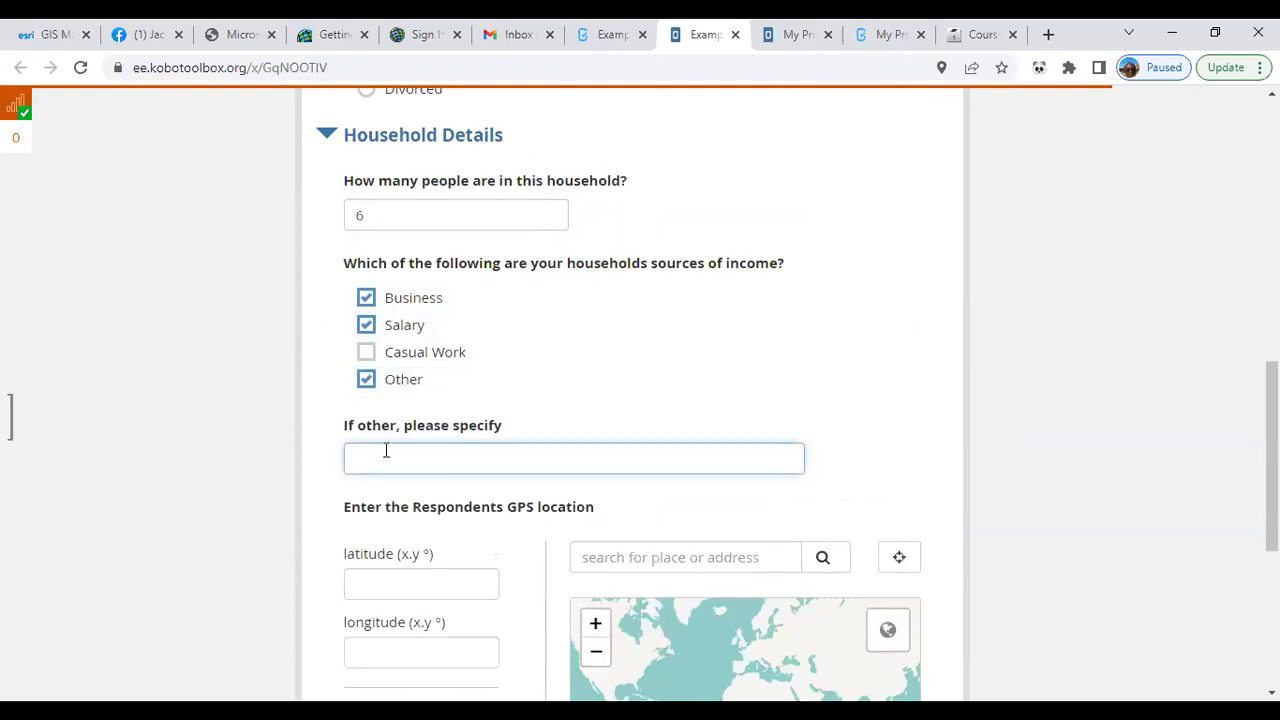
type("side hustle")
left_click(367, 299)
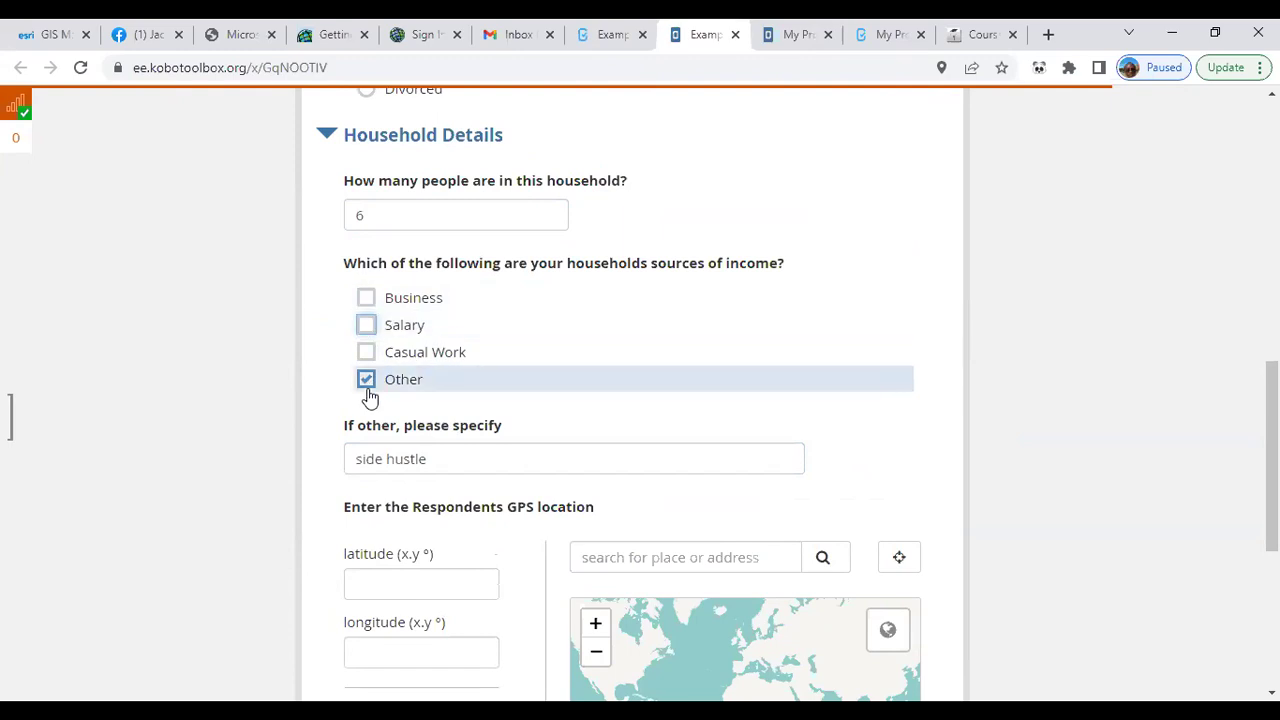
left_click(366, 380)
left_click(367, 298)
left_click(363, 326)
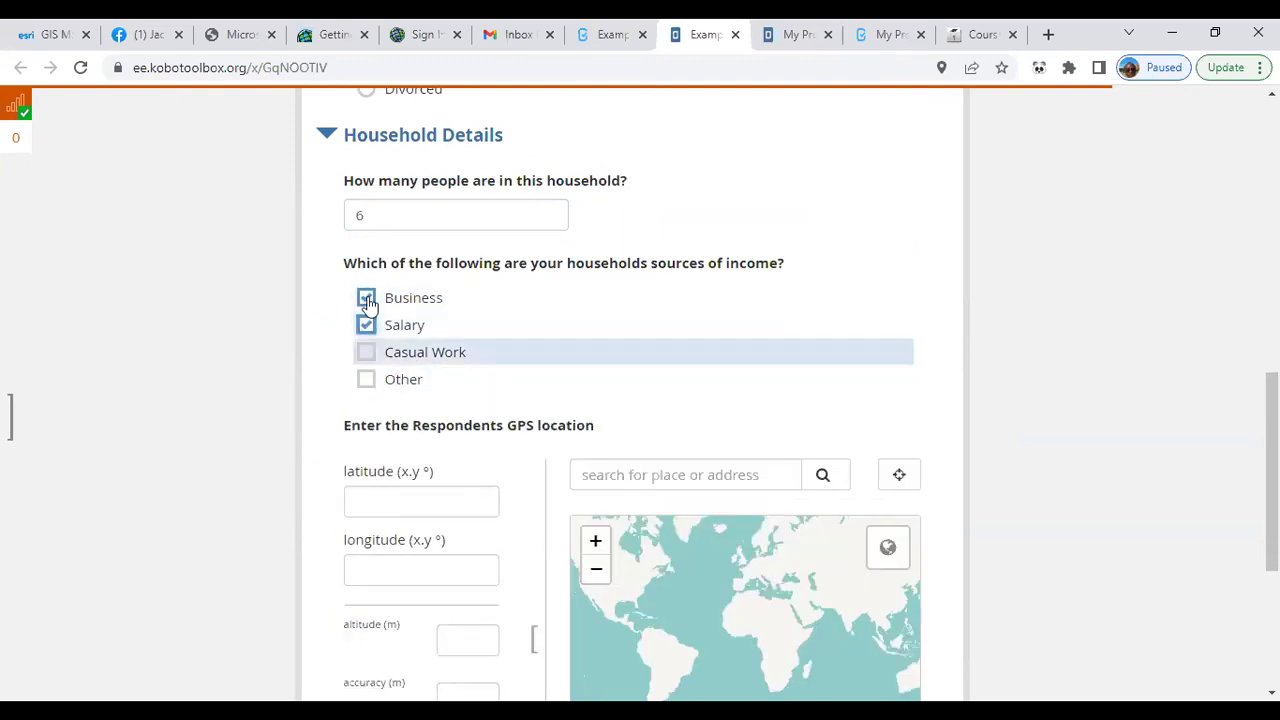
left_click(366, 382)
left_click(390, 459)
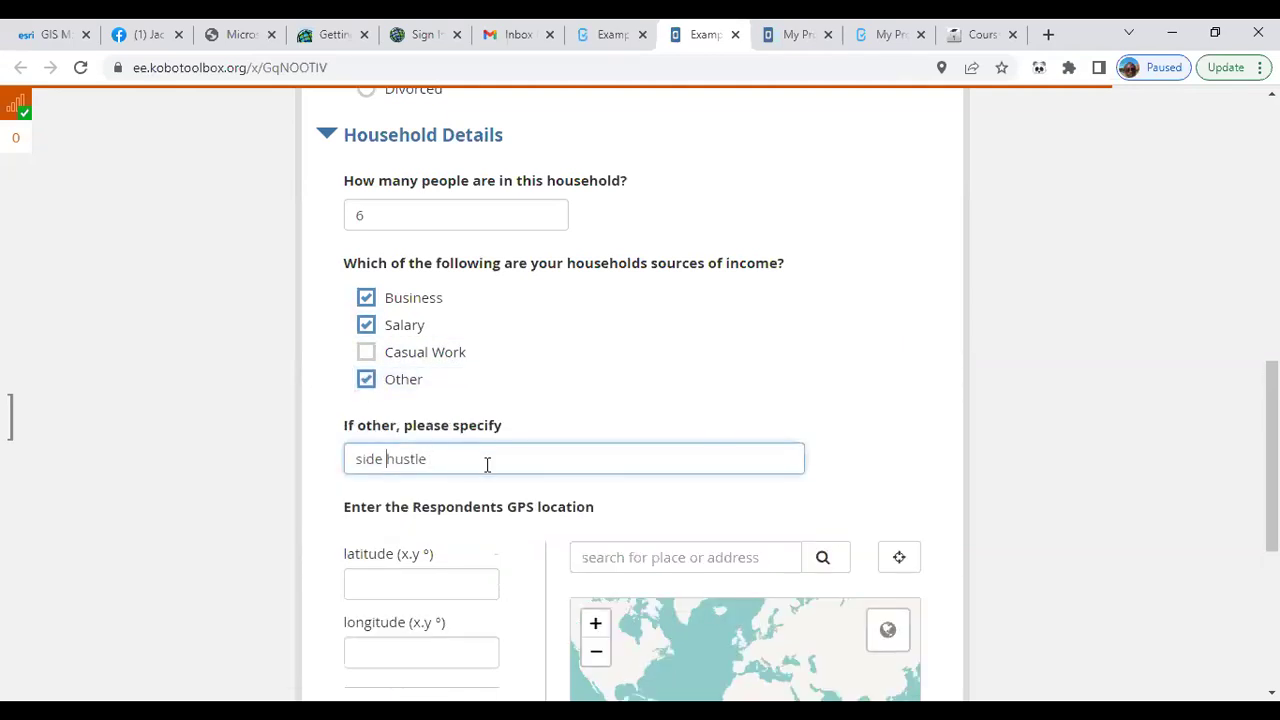
scroll(486, 465, "down", 4)
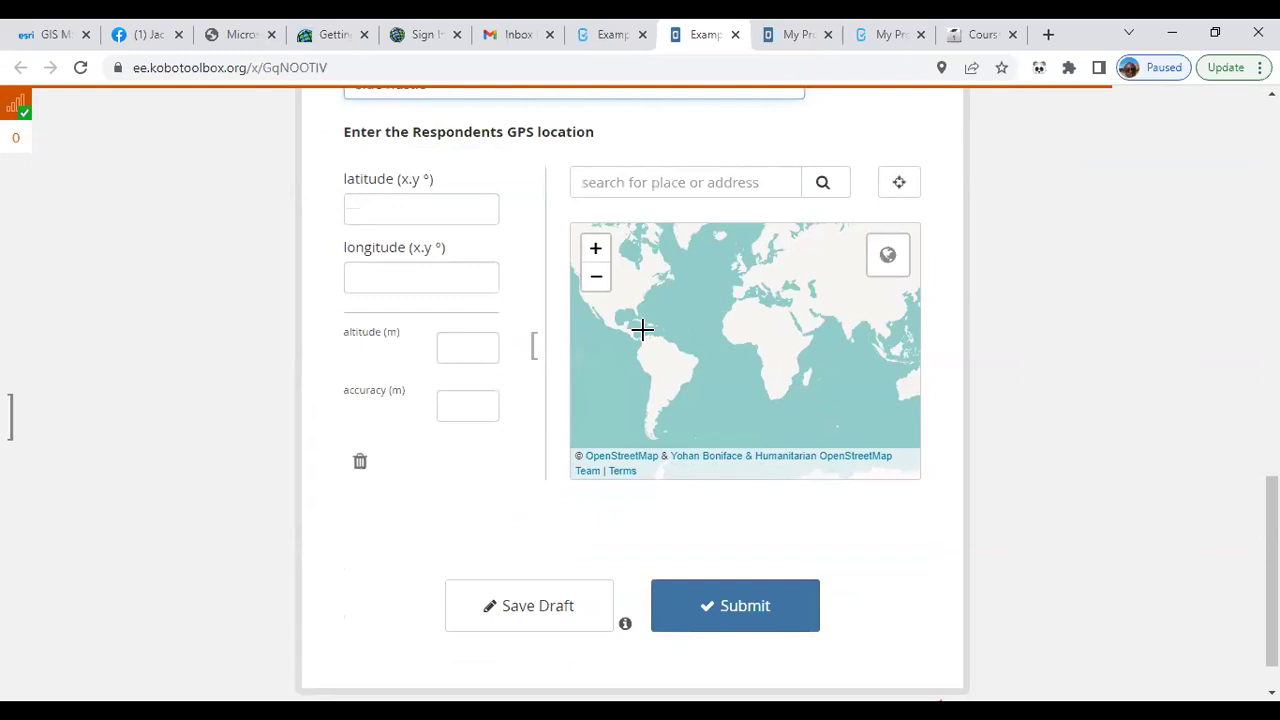
- Search the map for 'ole sangale madaraka' and pin the respondent's GPS location
key("Tab")
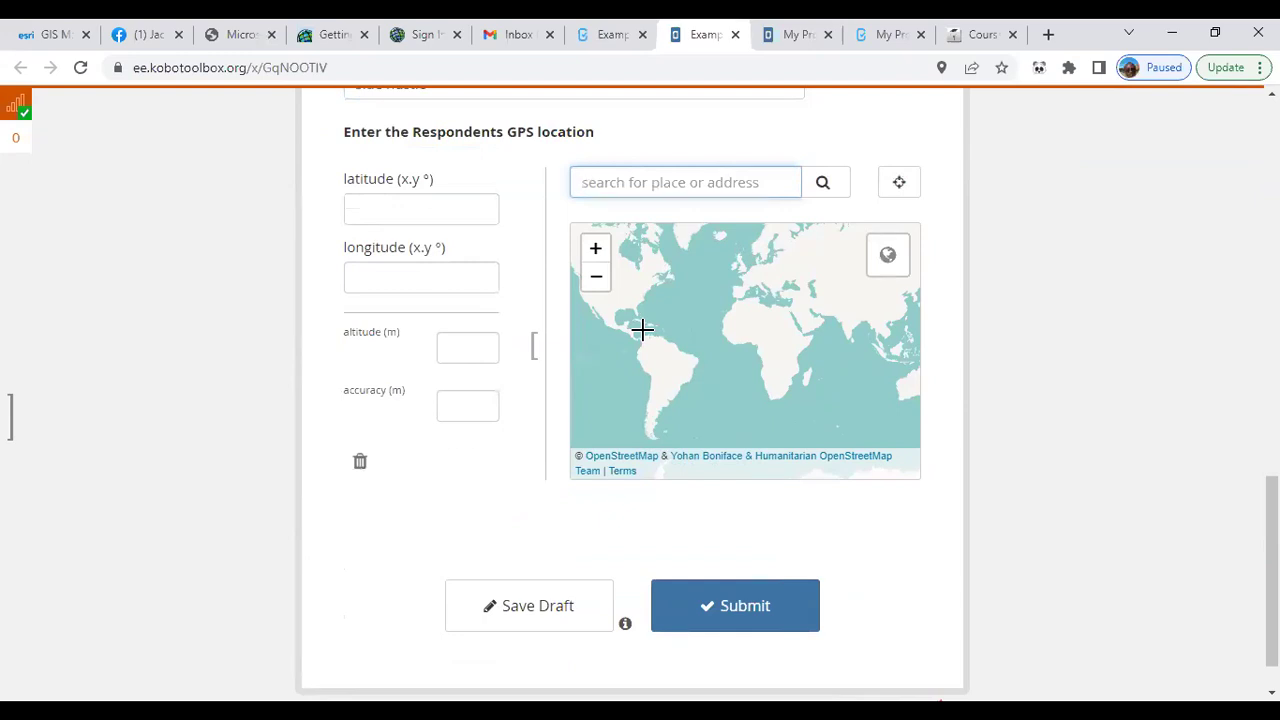
type("ole ")
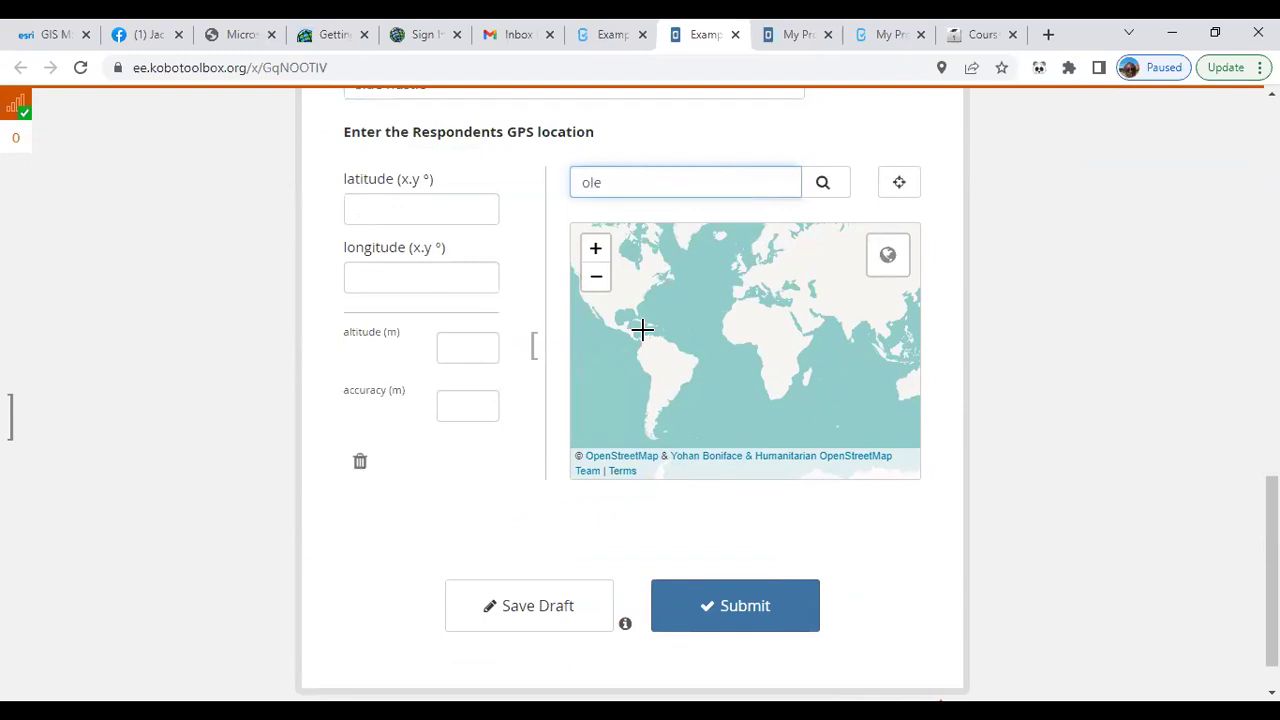
type("sangale madaraka")
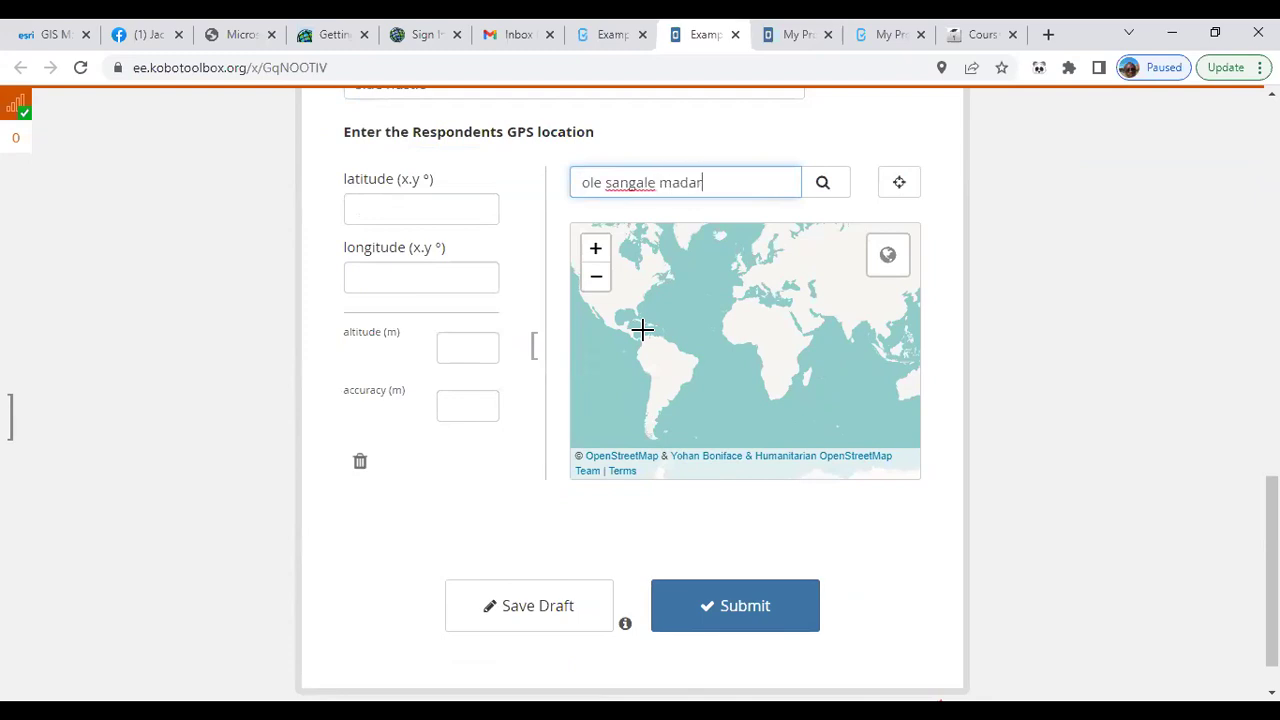
left_click(815, 188)
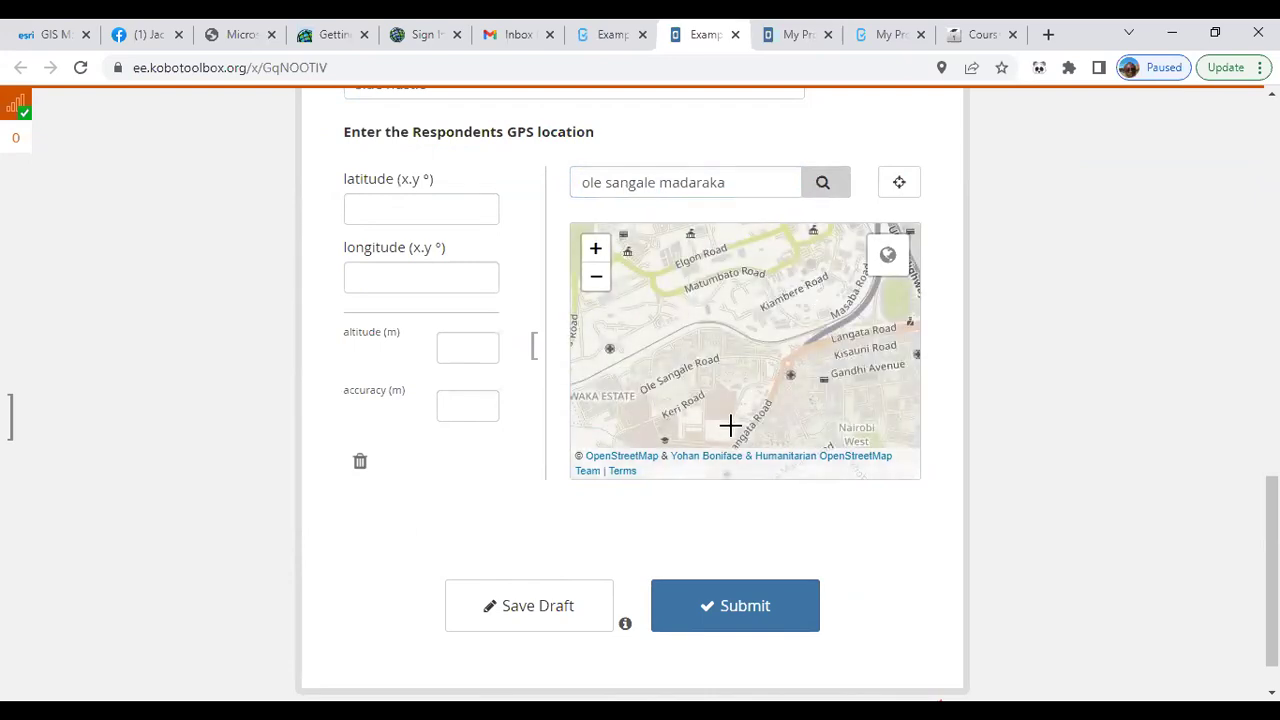
left_click(790, 381)
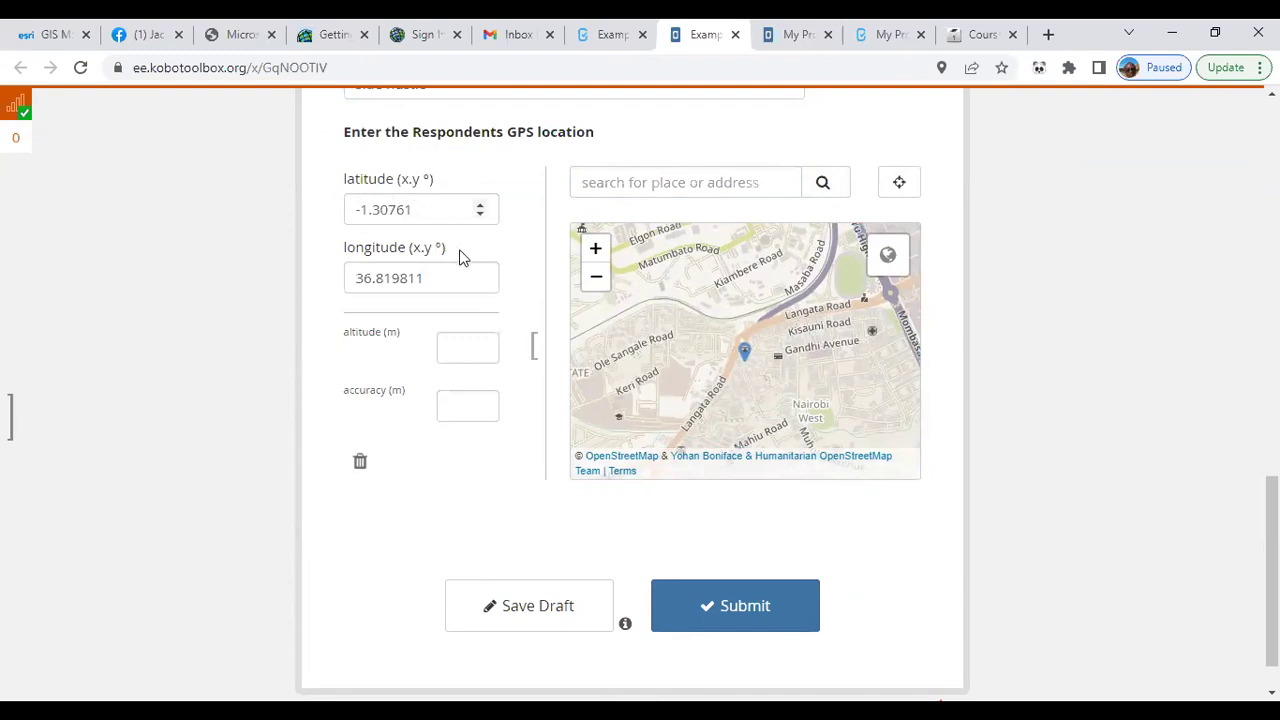
- Submit the completed record, leaving a blank form
left_click(733, 608)
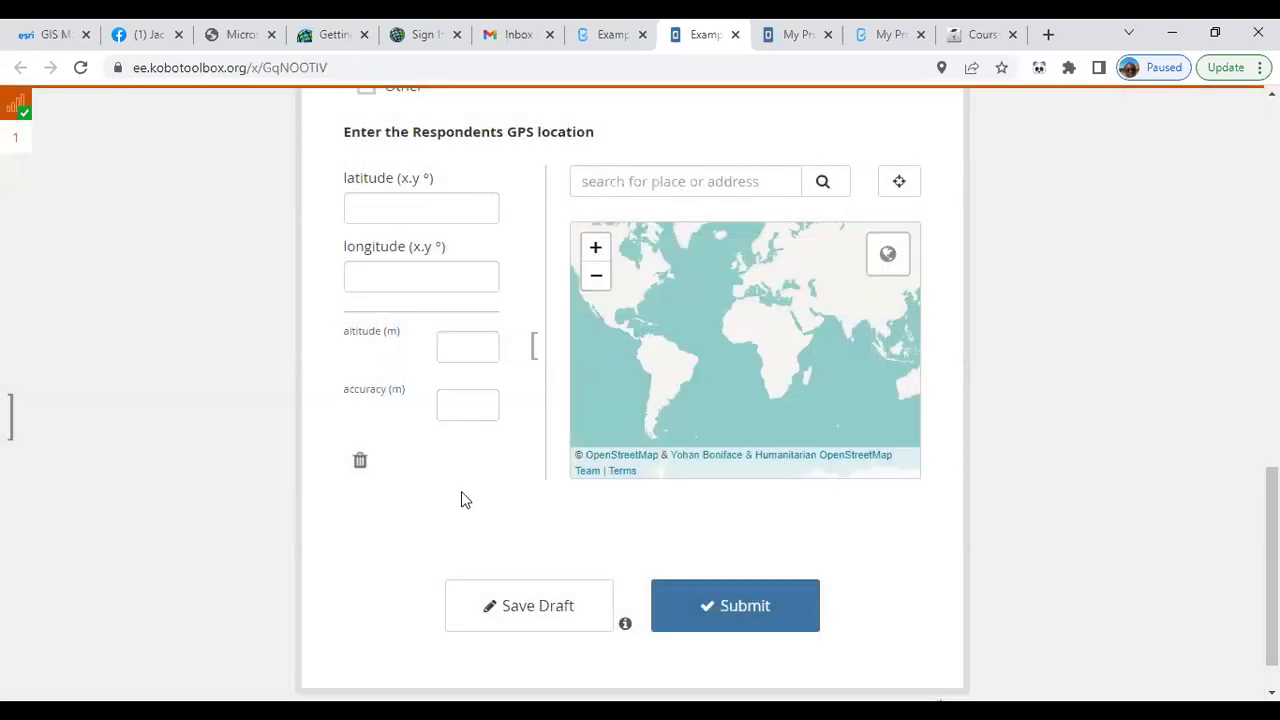
scroll(461, 499, "up", 10)
scroll(461, 494, "up", 3)
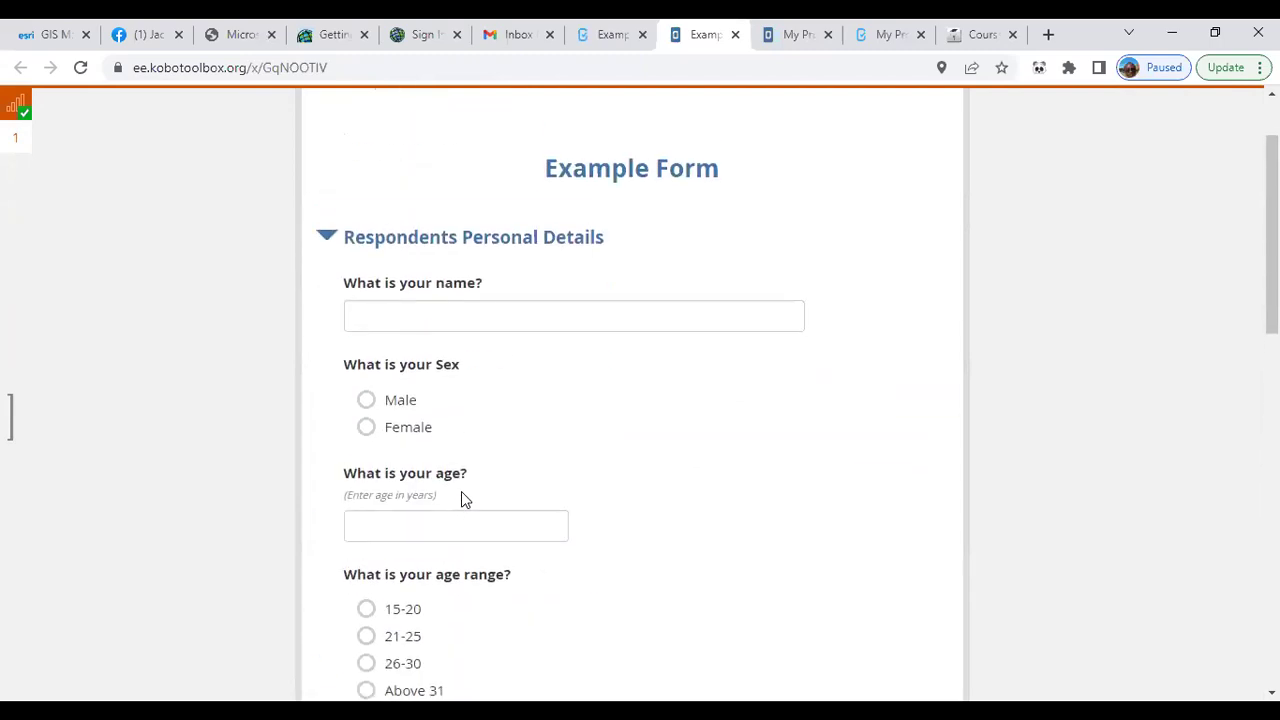
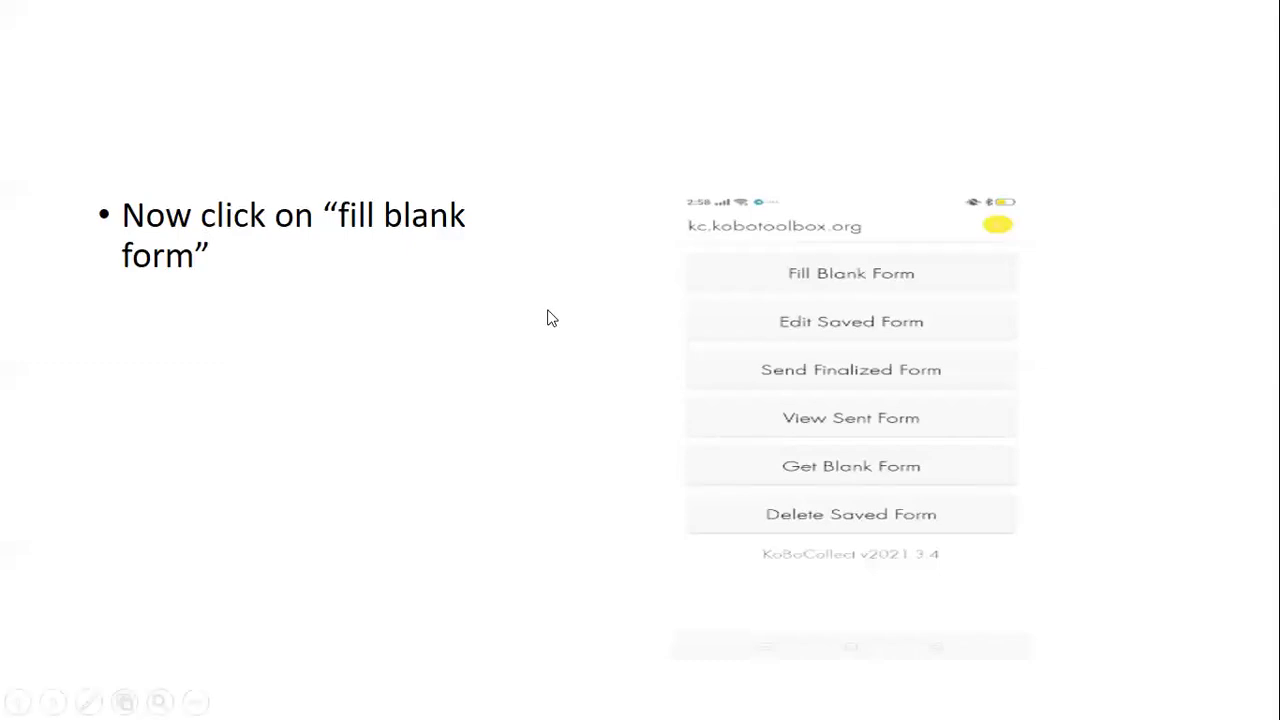
- Exit the slideshow and return to PowerPoint's editing view
key("Escape")
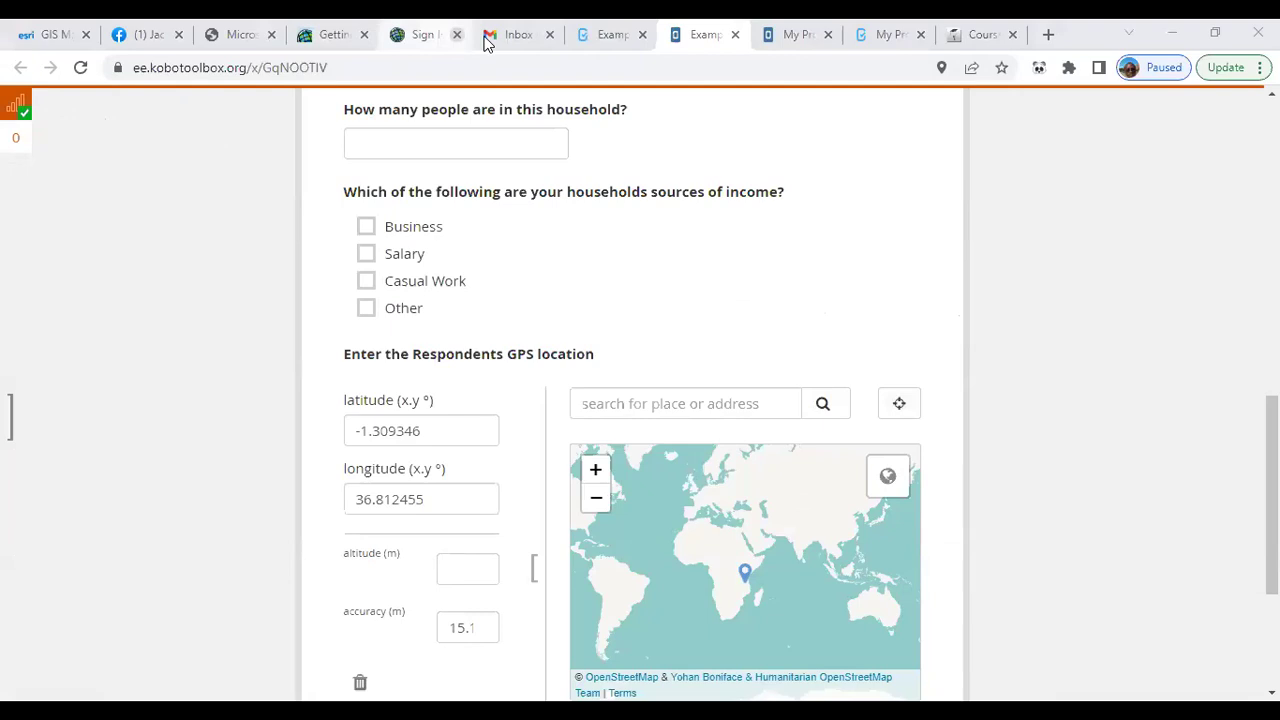
- Save the Example Form builder edits so v2 shows undeployed with 11 questions
key("ctrl+shift+Tab")
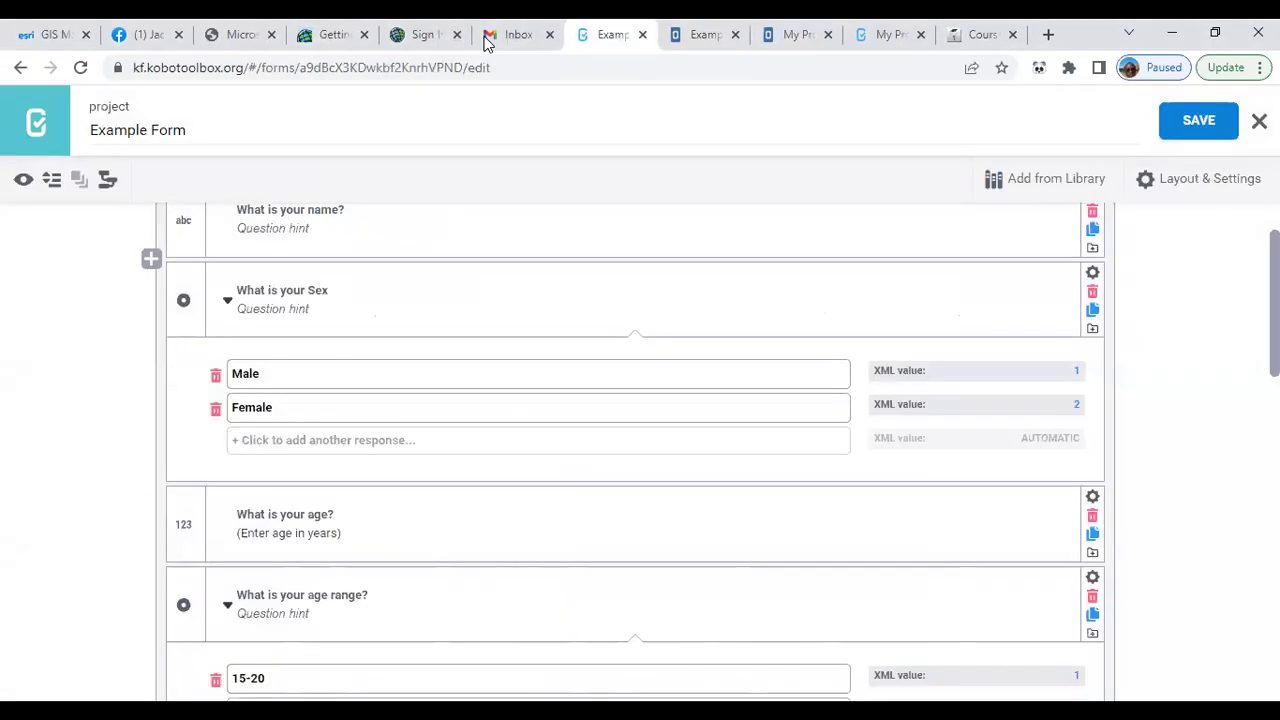
left_click(1199, 120)
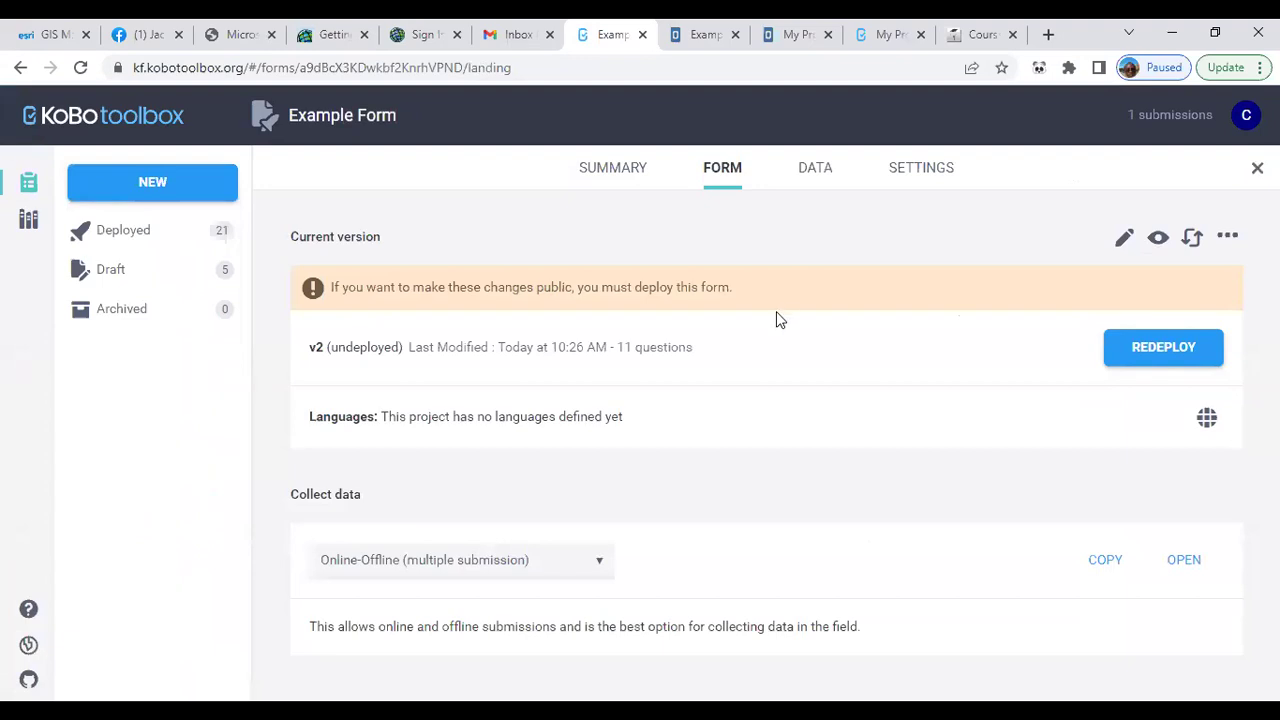
- Open the Example Form's data and go to its Downloads page with XLS and Labels selected
left_click(822, 175)
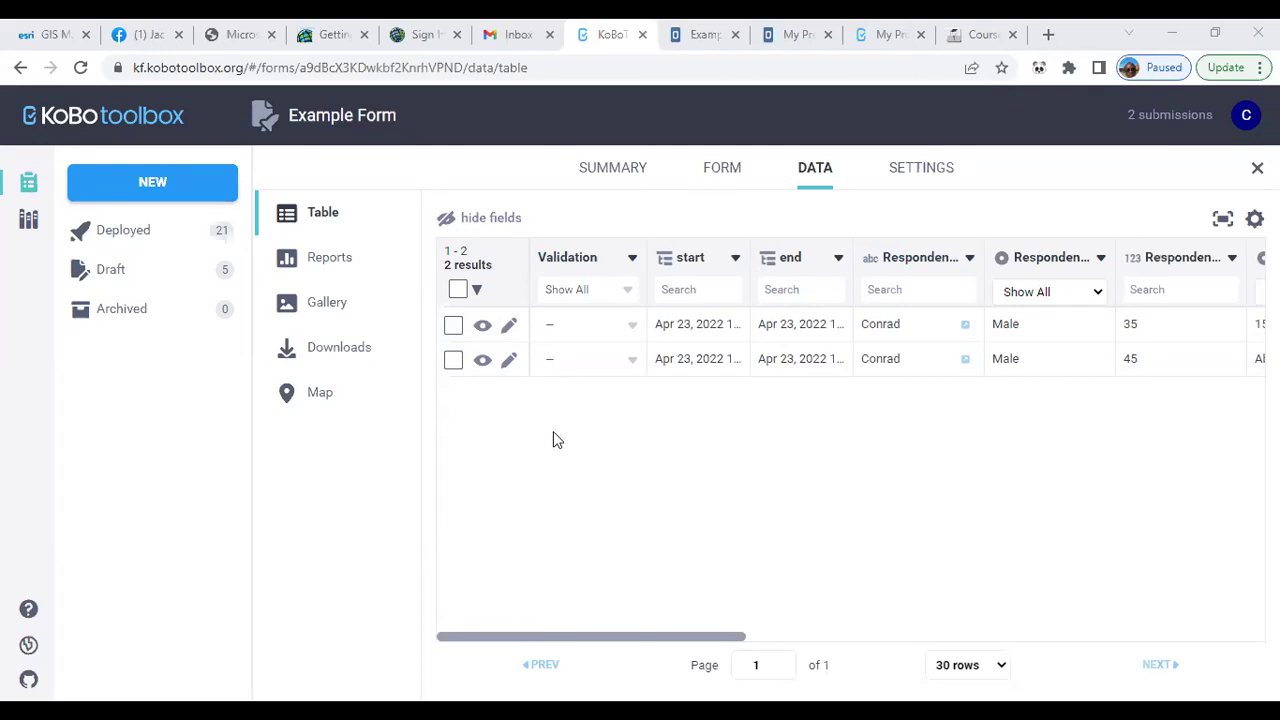
left_click(344, 355)
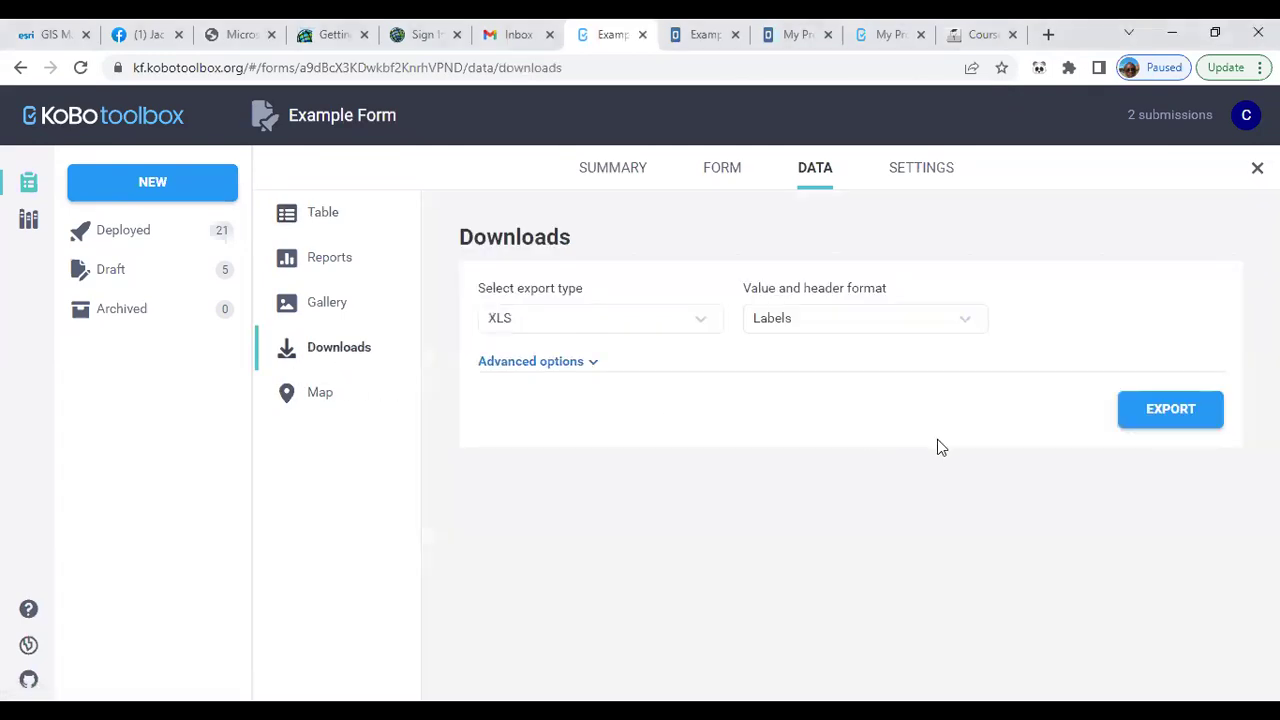
- Create an XLS export of the two submissions and download the xlsx file
left_click(1160, 419)
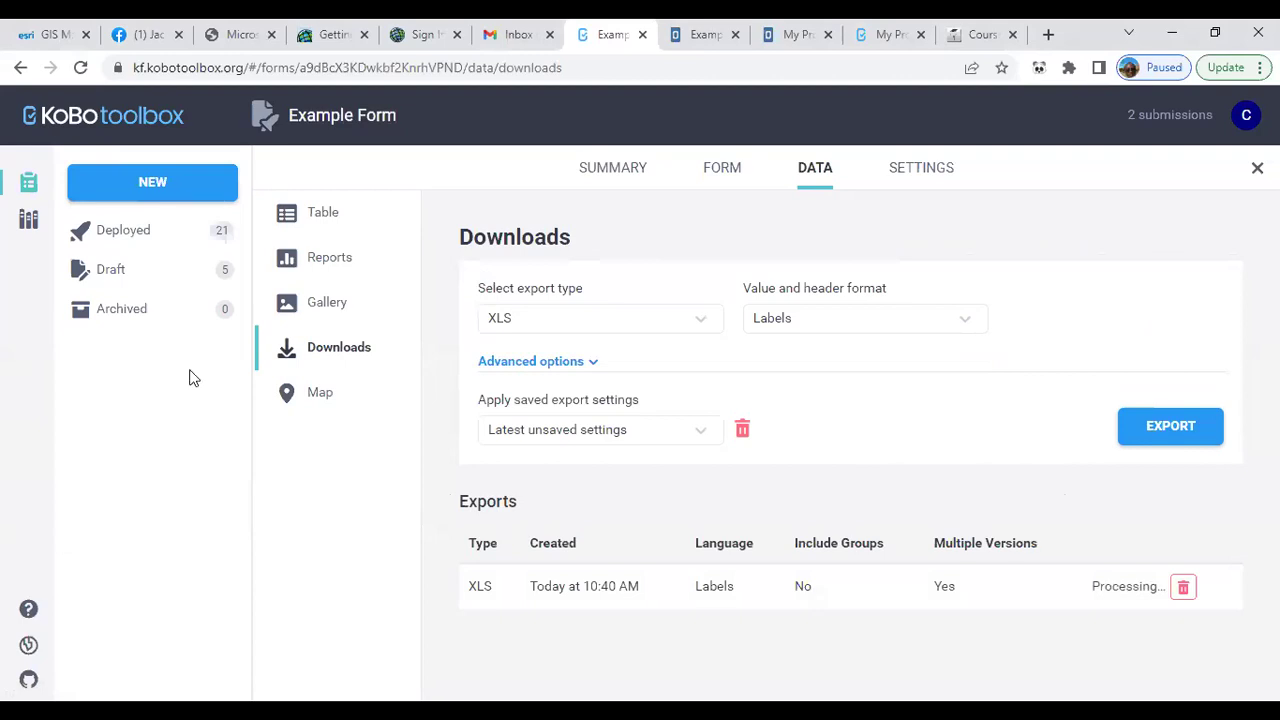
left_click(1103, 605)
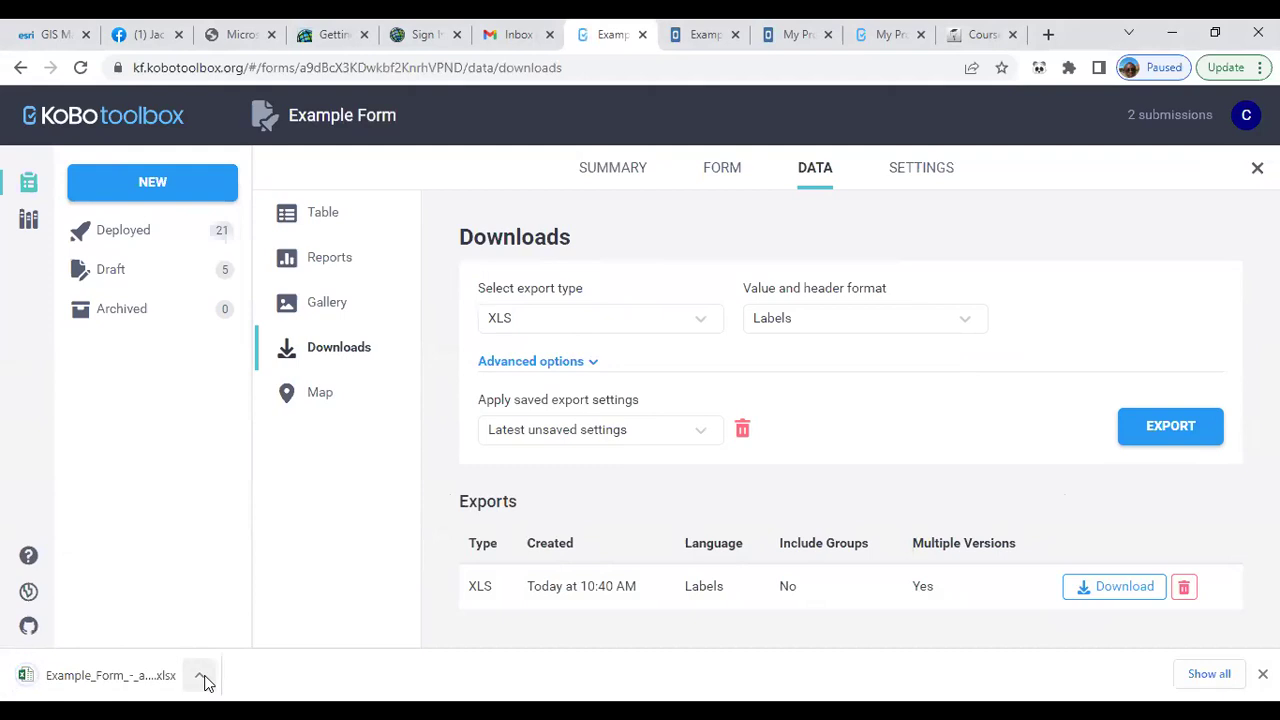
- Show the downloaded Example Form xlsx export in its folder to open in Excel
left_click(200, 677)
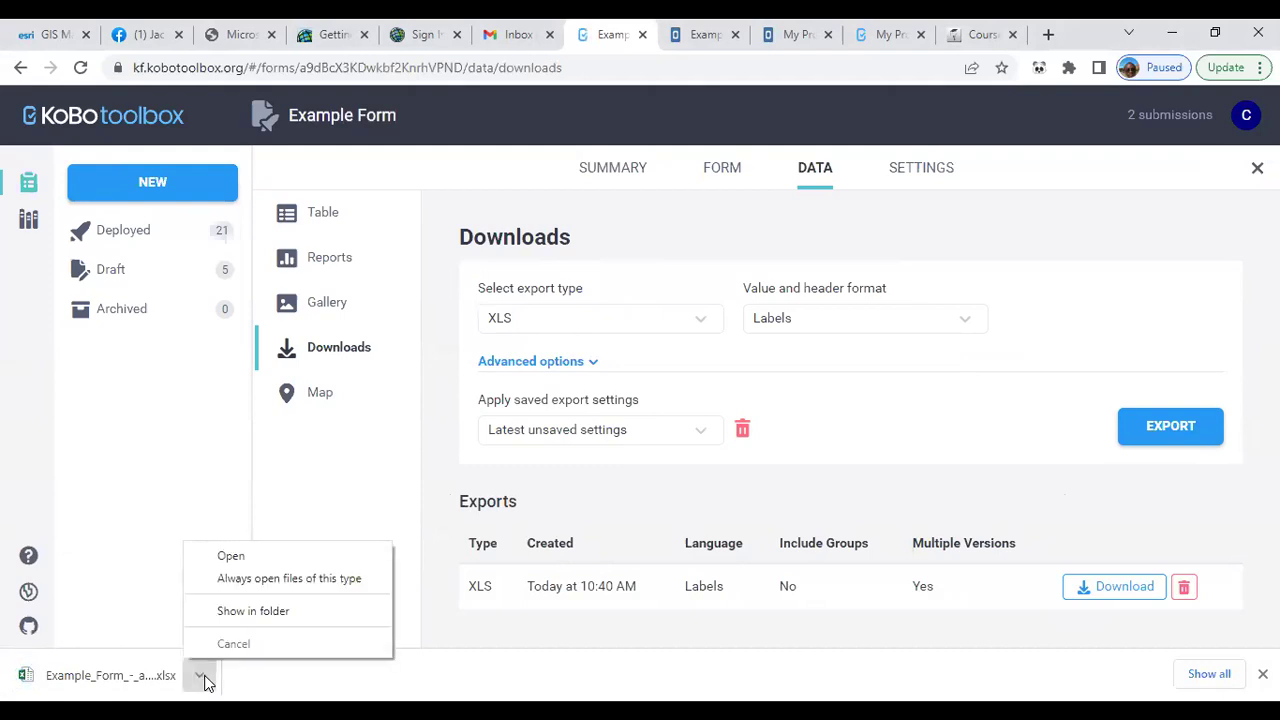
left_click(266, 611)
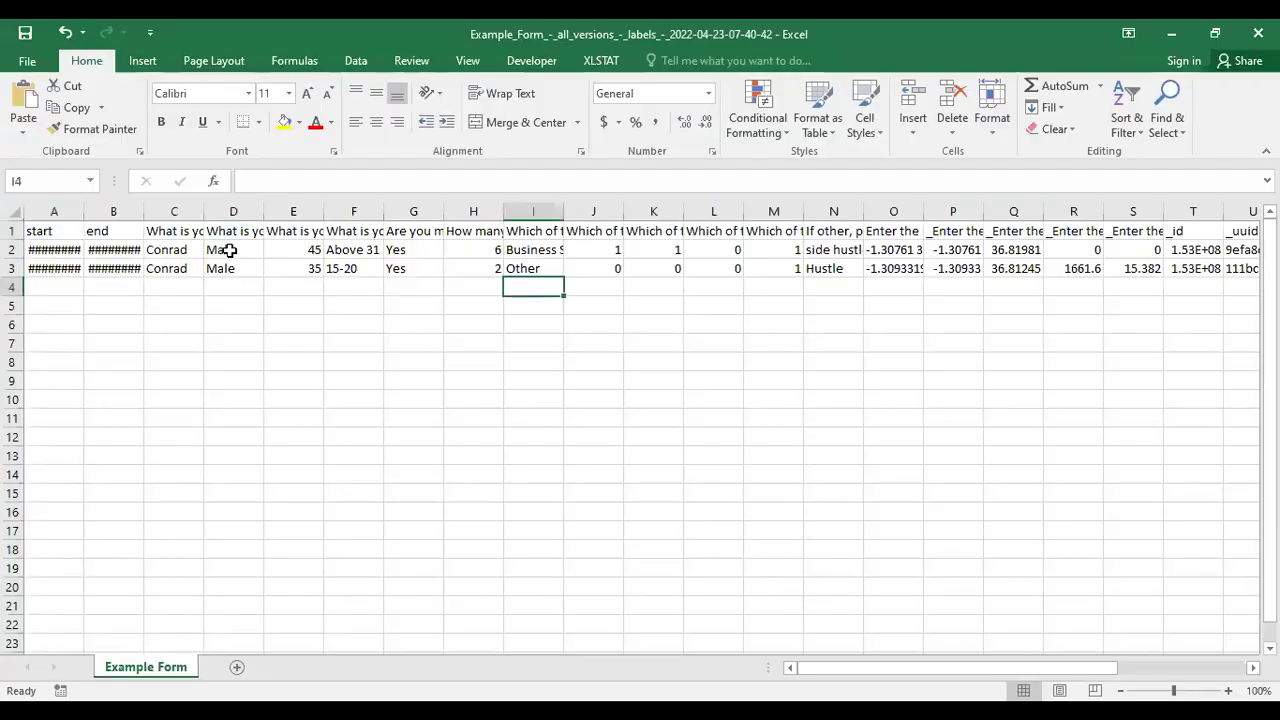
- Review row 2 answers and AutoFit column V to show full submission times
left_click(330, 251)
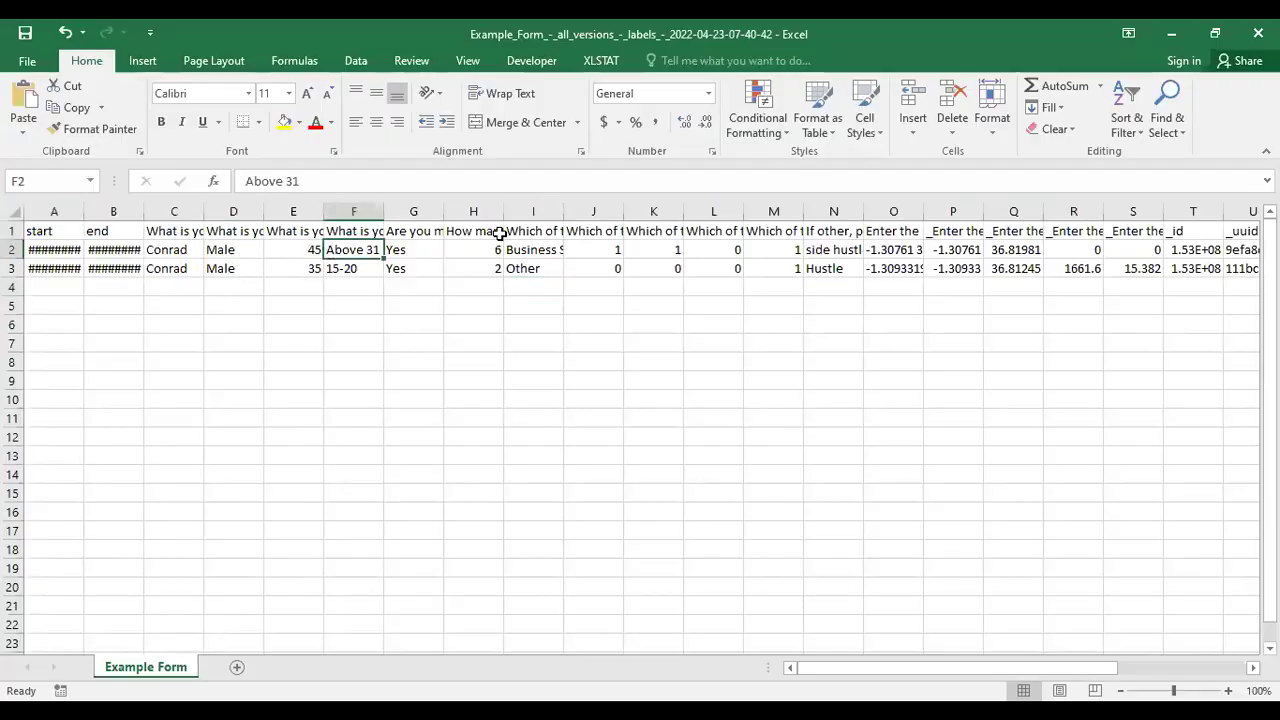
key("Right")
key("Right")
key("Right")
key("Right")
key("Right")
key("Right")
key("Right")
key("Right")
key("Right")
key("Right")
key("Right")
key("Right")
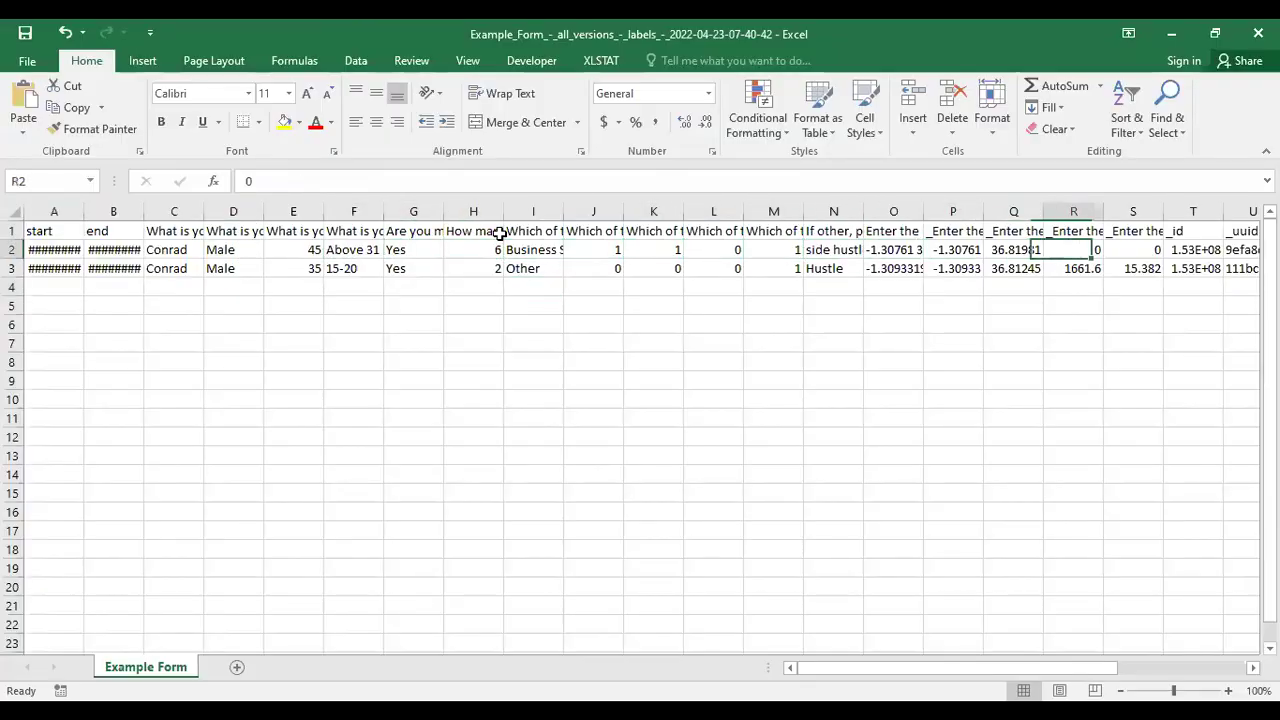
key("Right")
key("Right")
key("Right")
key("Right")
key("Right")
key("Right")
key("Right")
key("Right")
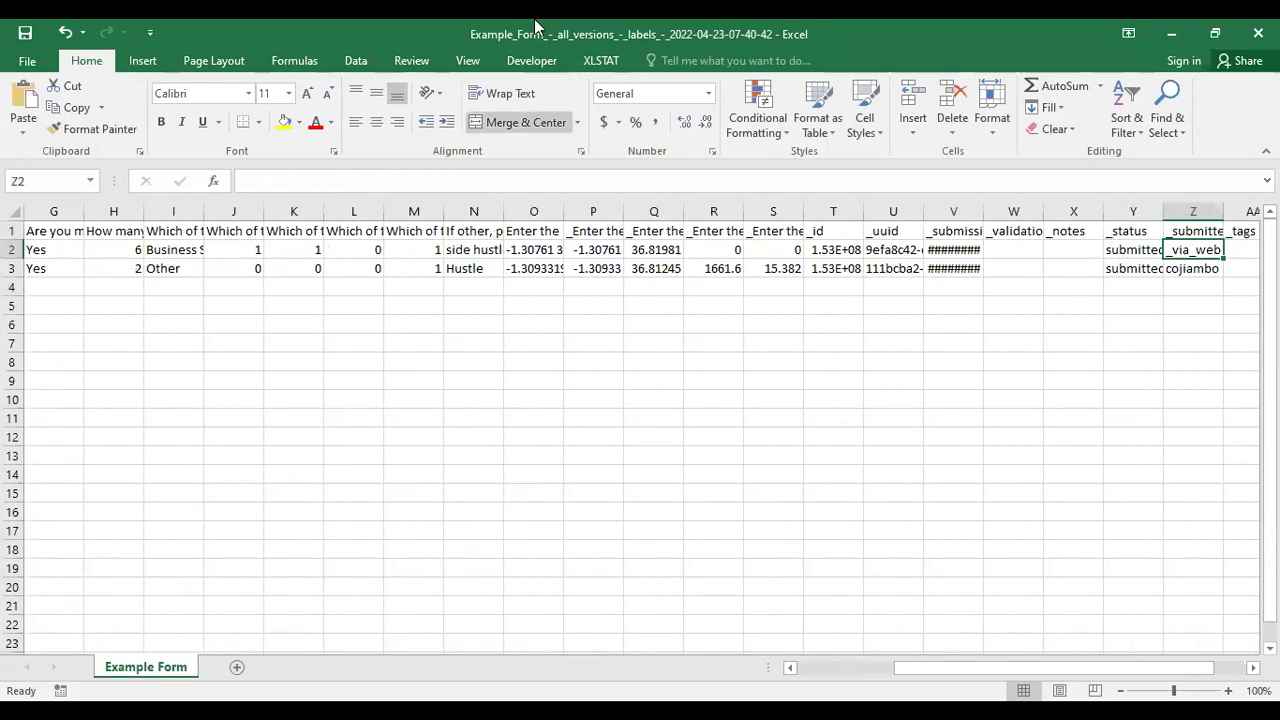
double_click(984, 212)
left_click(1010, 250)
key("Right")
key("Right")
key("Right")
key("Right")
key("Right")
key("Right")
key("Right")
key("Right")
key("Right")
key("Right")
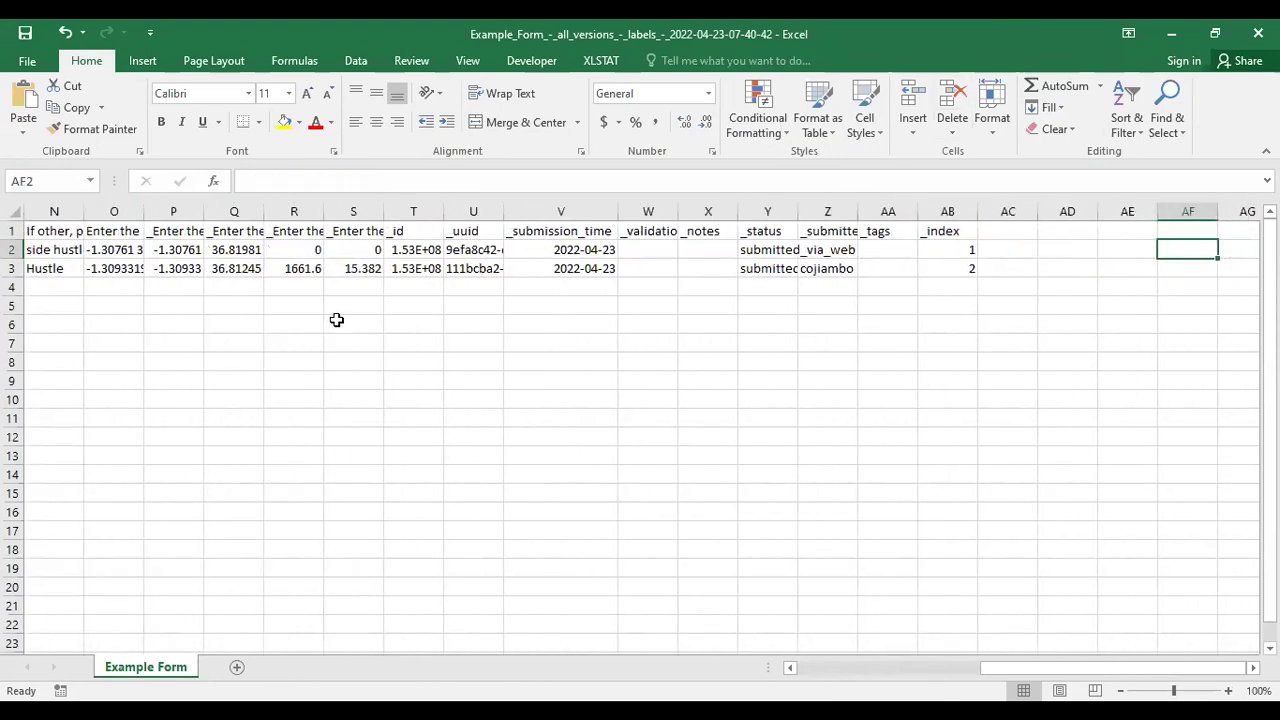
- AutoFit column U for full UUIDs, check rows 2–3 values, and return to column A
double_click(502, 214)
left_click(510, 252)
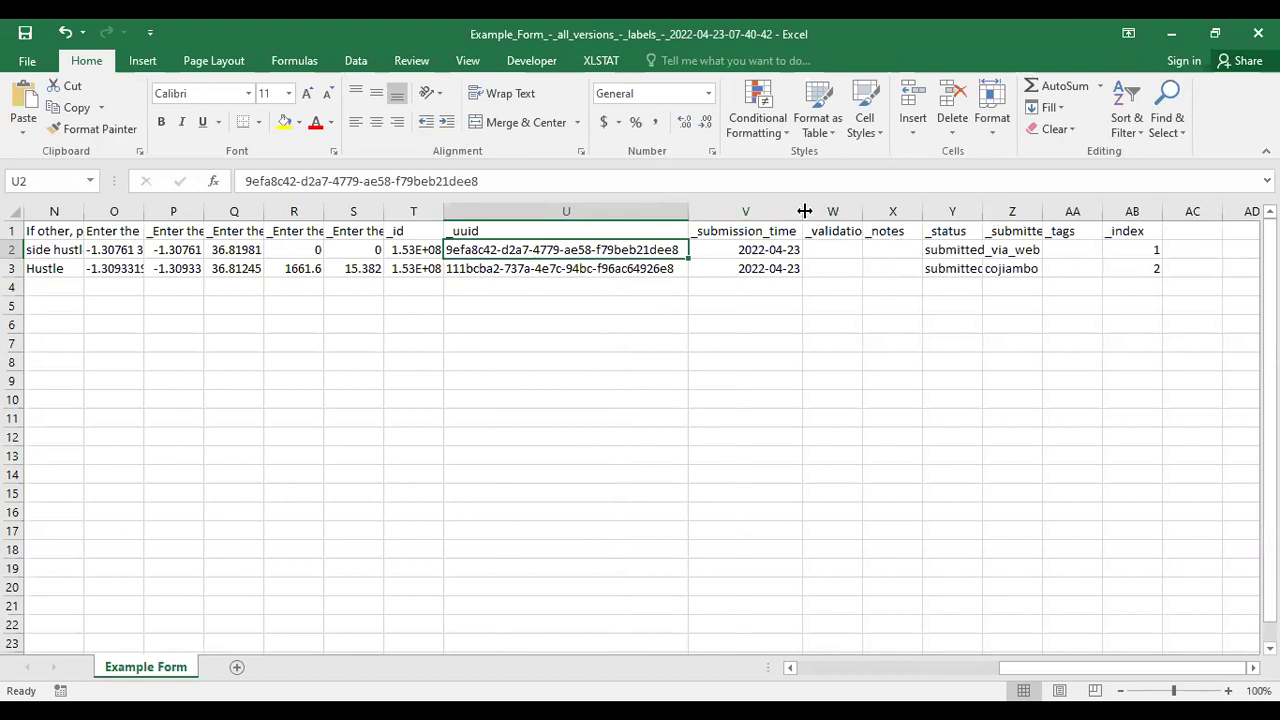
left_click(770, 249)
left_click(750, 270)
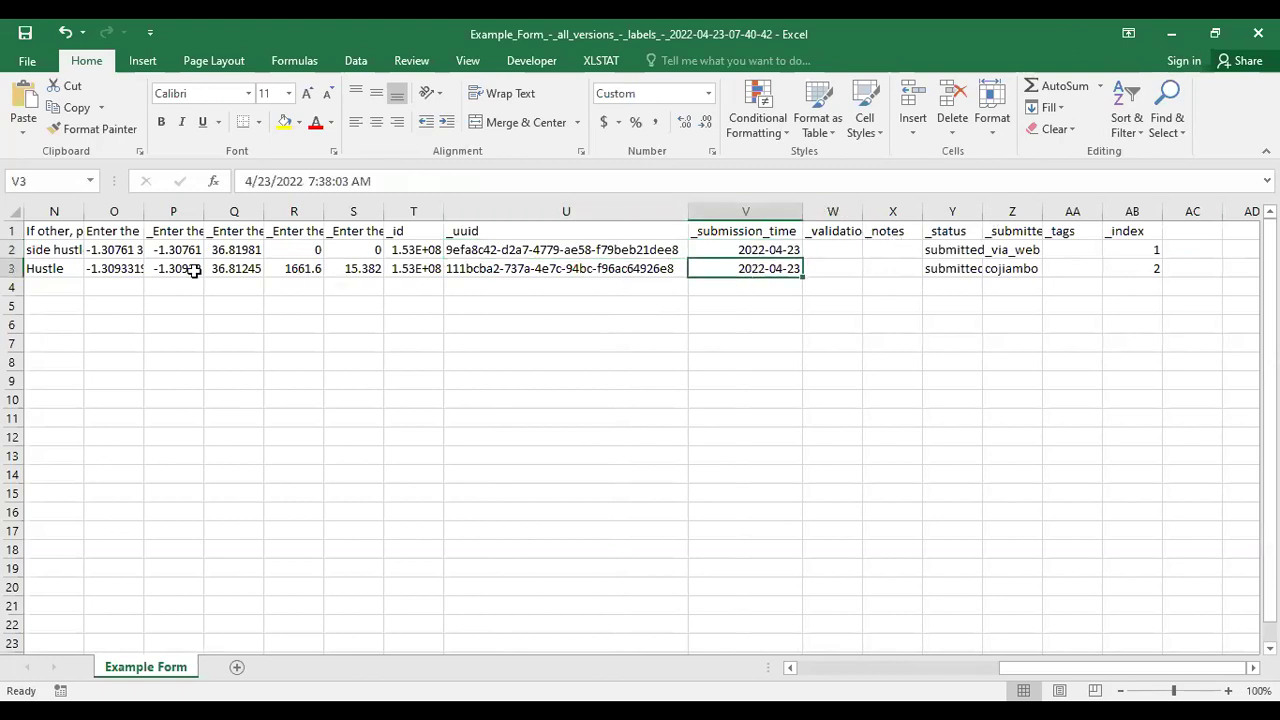
left_click(65, 268)
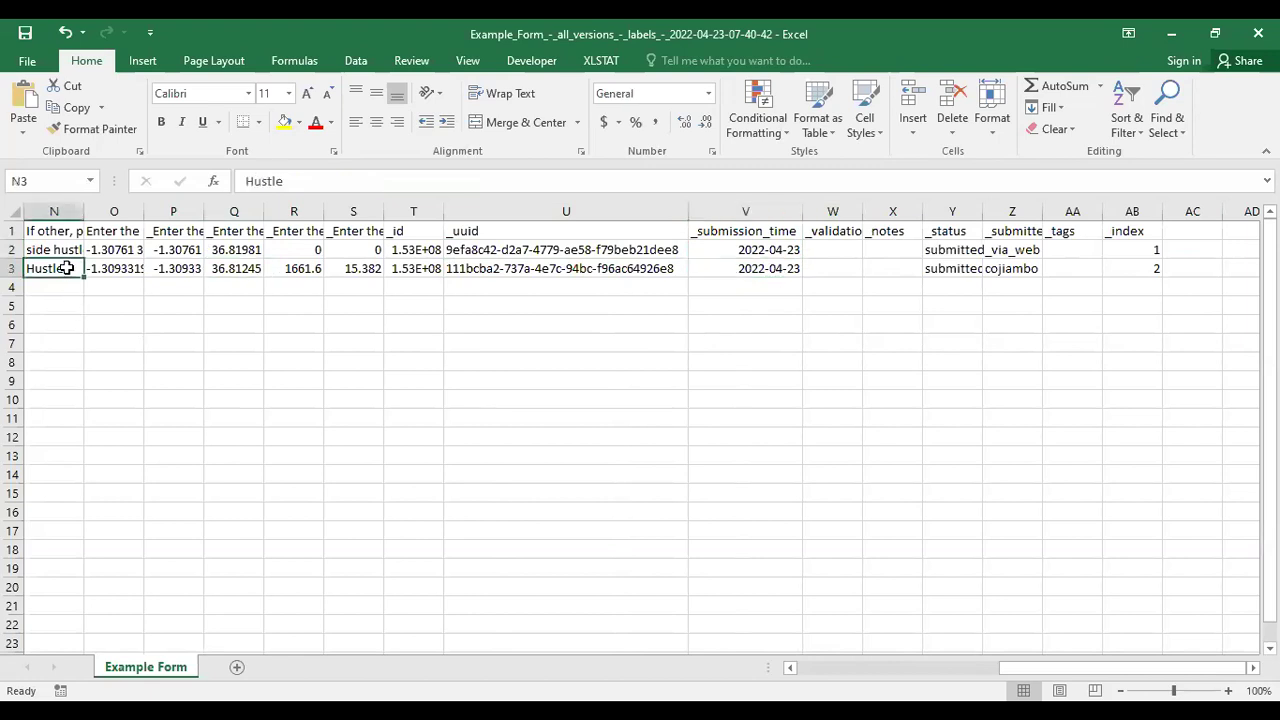
key("Left")
key("Left")
key("Left")
key("Left")
key("Left")
key("Left")
key("Left")
key("Left")
key("Left")
key("Left")
key("Left")
key("Left")
key("Left")
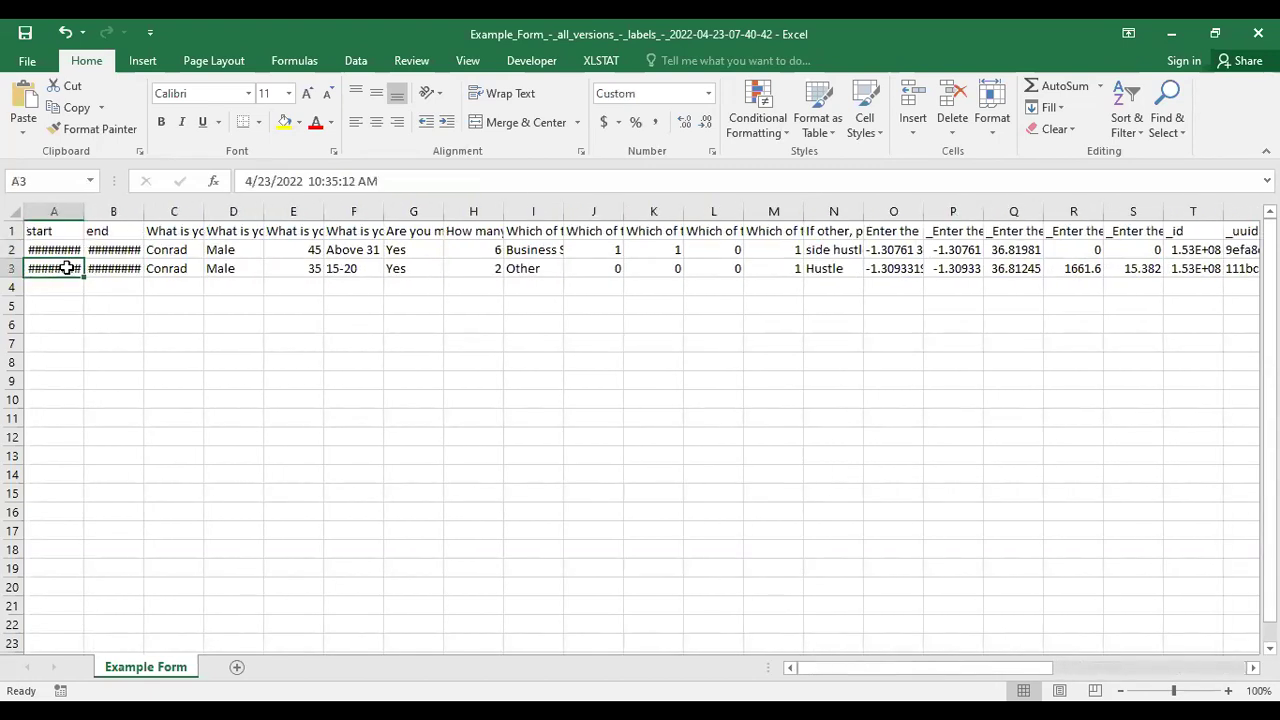
- Widen columns A and B to show their full date-time values
double_click(86, 213)
double_click(152, 213)
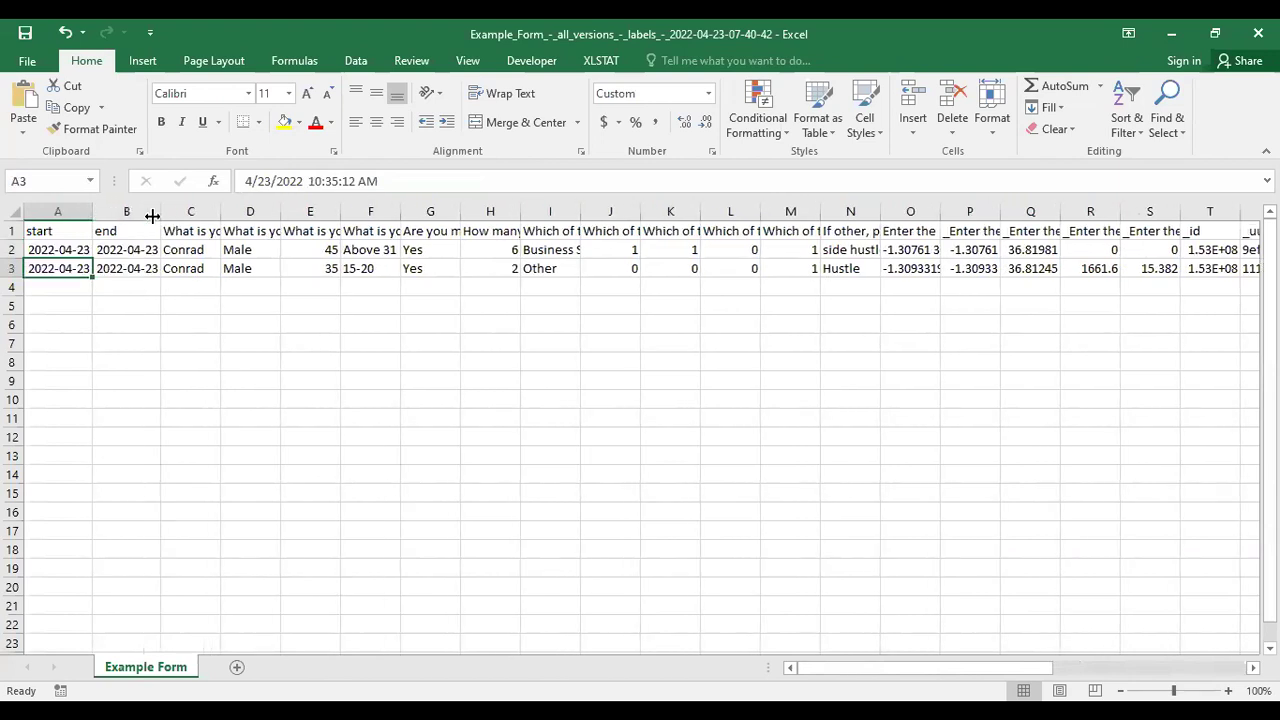
left_click_drag(90, 209, 160, 213)
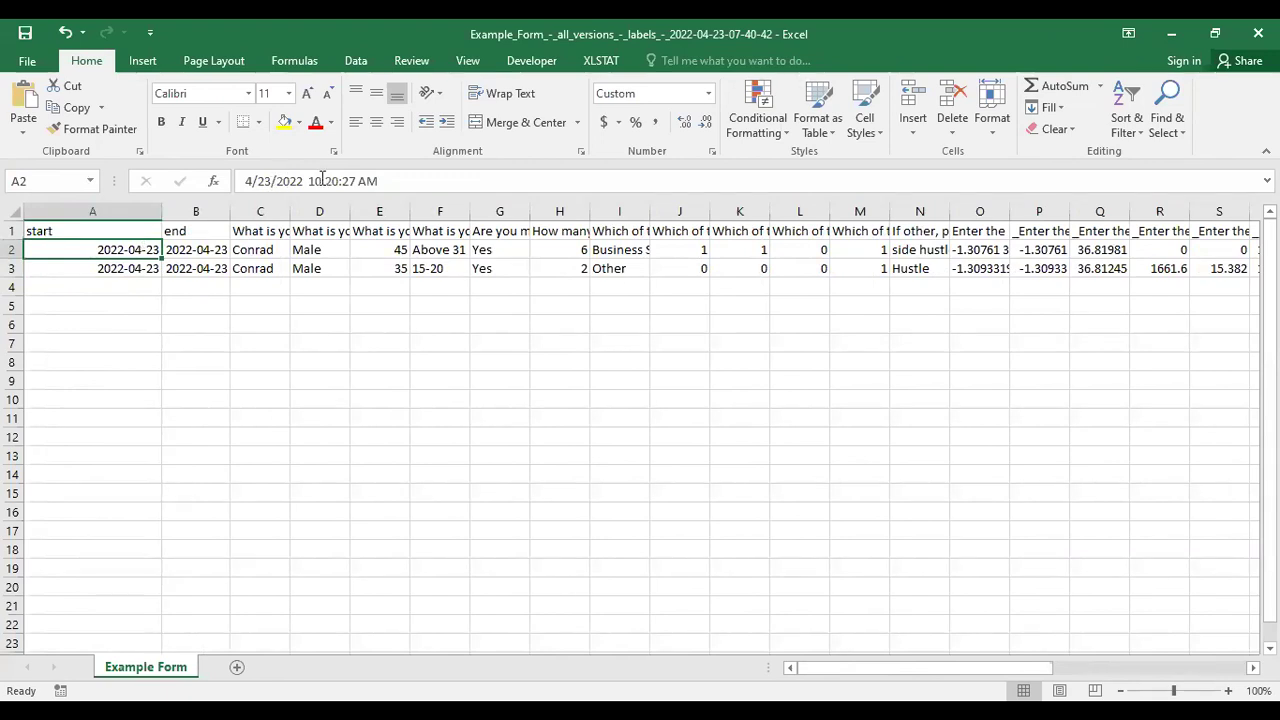
left_click_drag(397, 180, 217, 181)
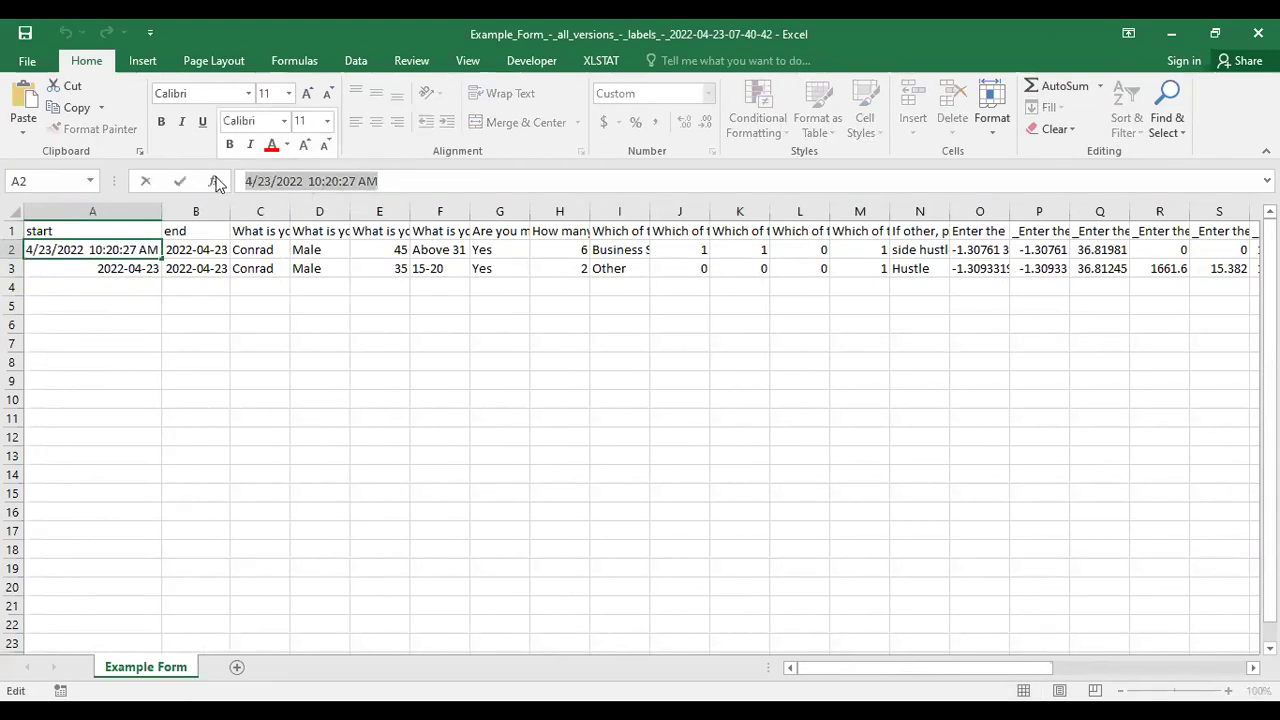
left_click(127, 268)
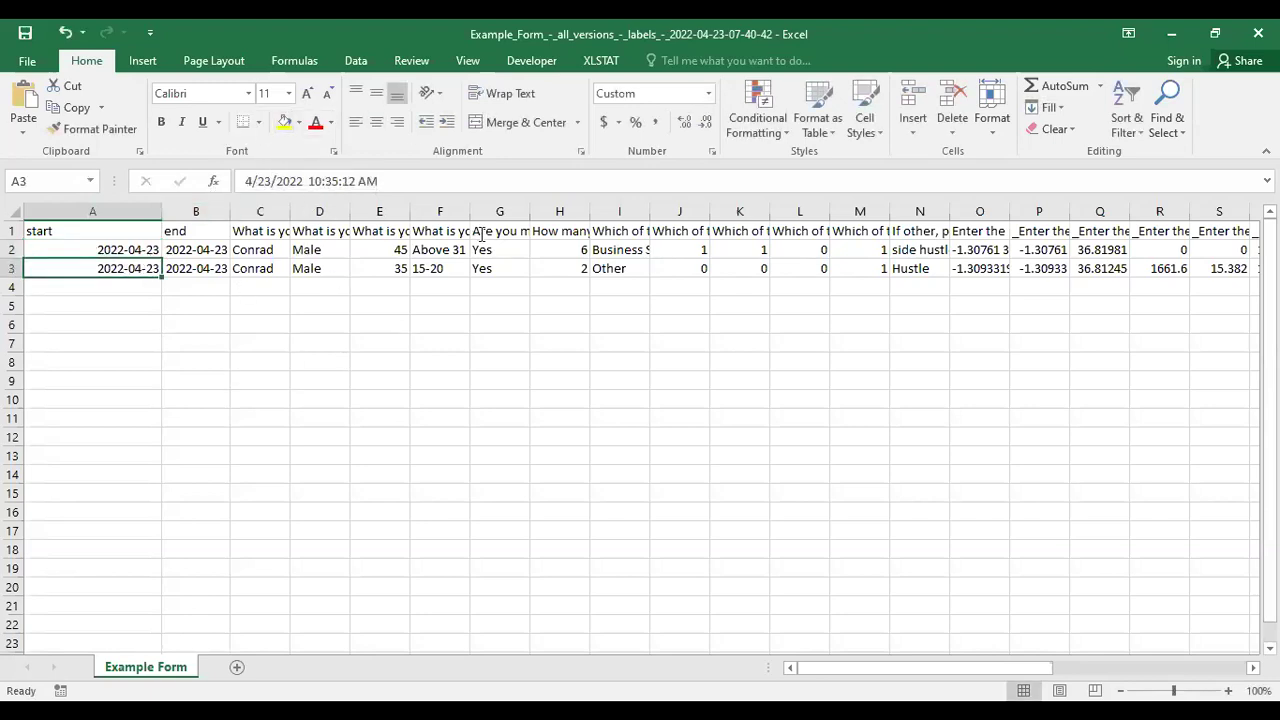
- AutoFit columns C, D, F, H and I to their question headers, then minimize Excel
double_click(290, 211)
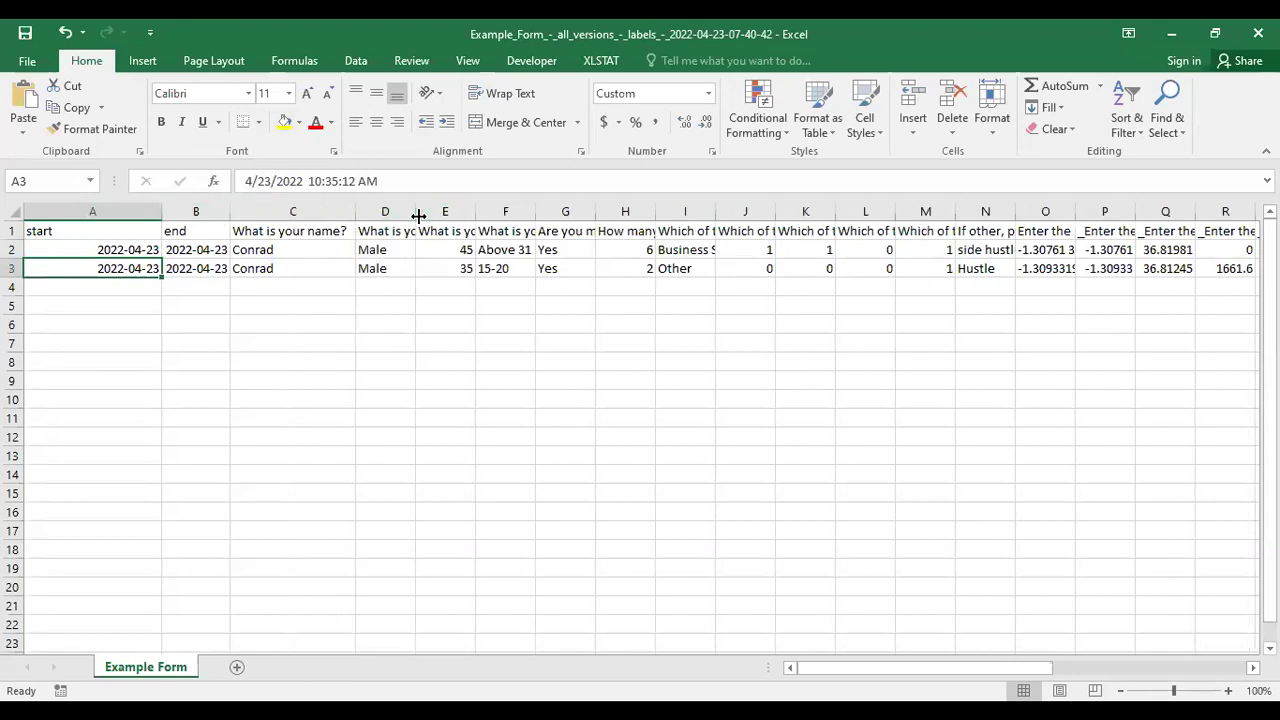
double_click(417, 214)
double_click(578, 211)
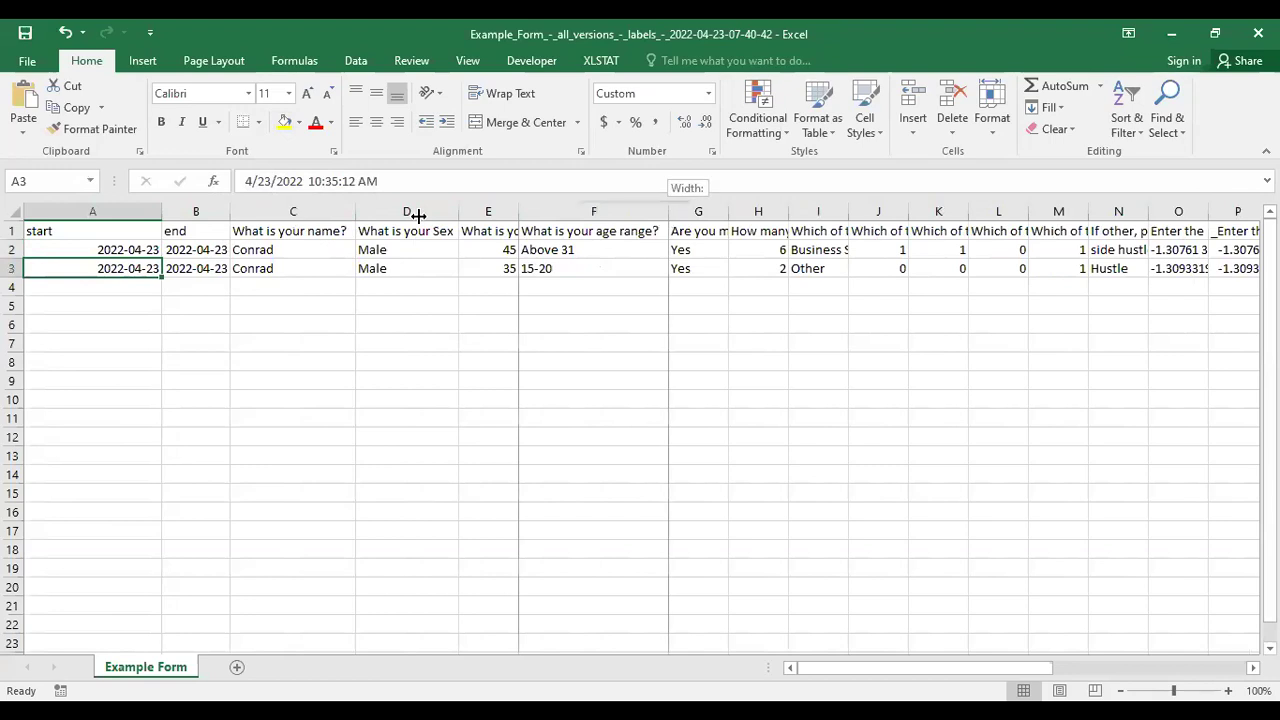
double_click(788, 211)
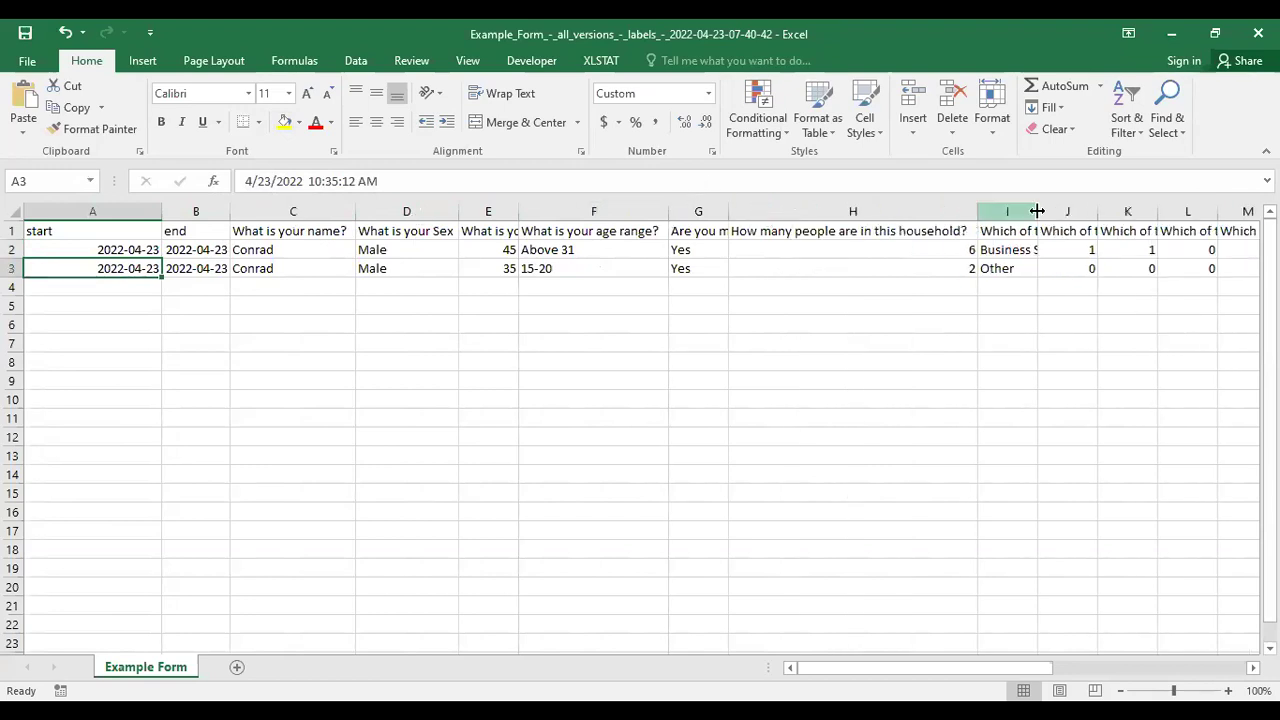
double_click(1037, 211)
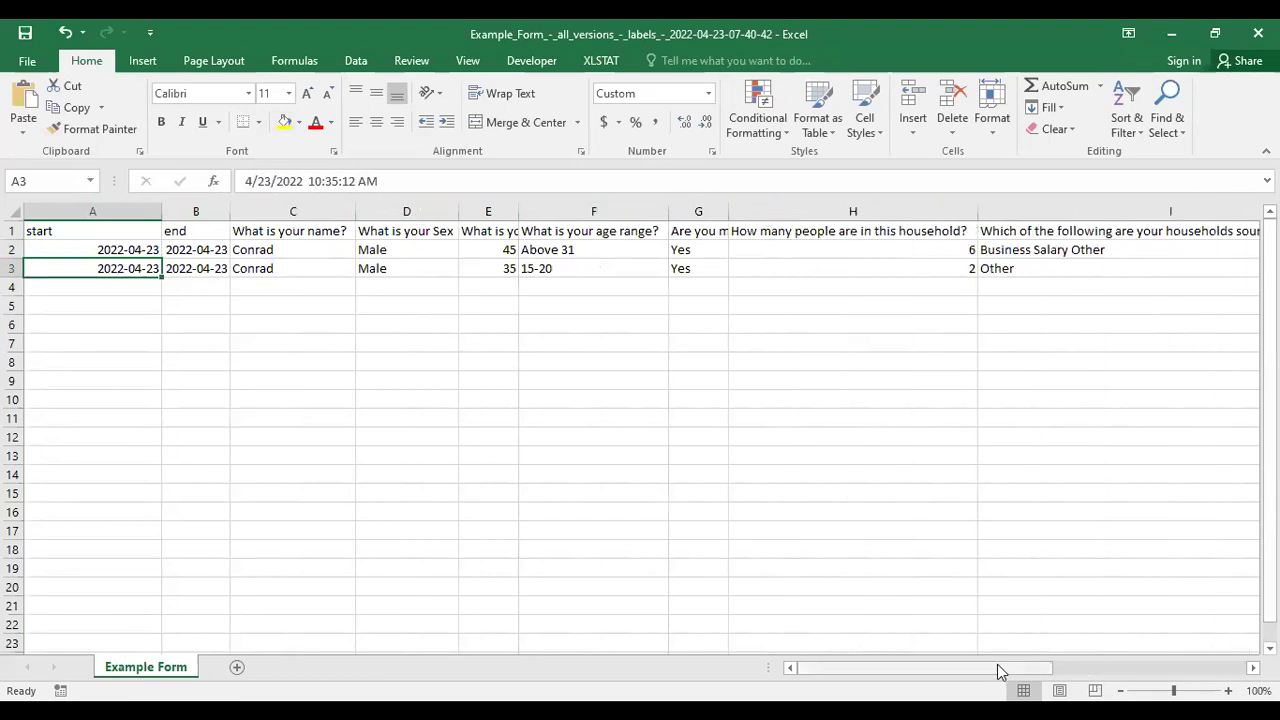
left_click_drag(999, 664, 1194, 666)
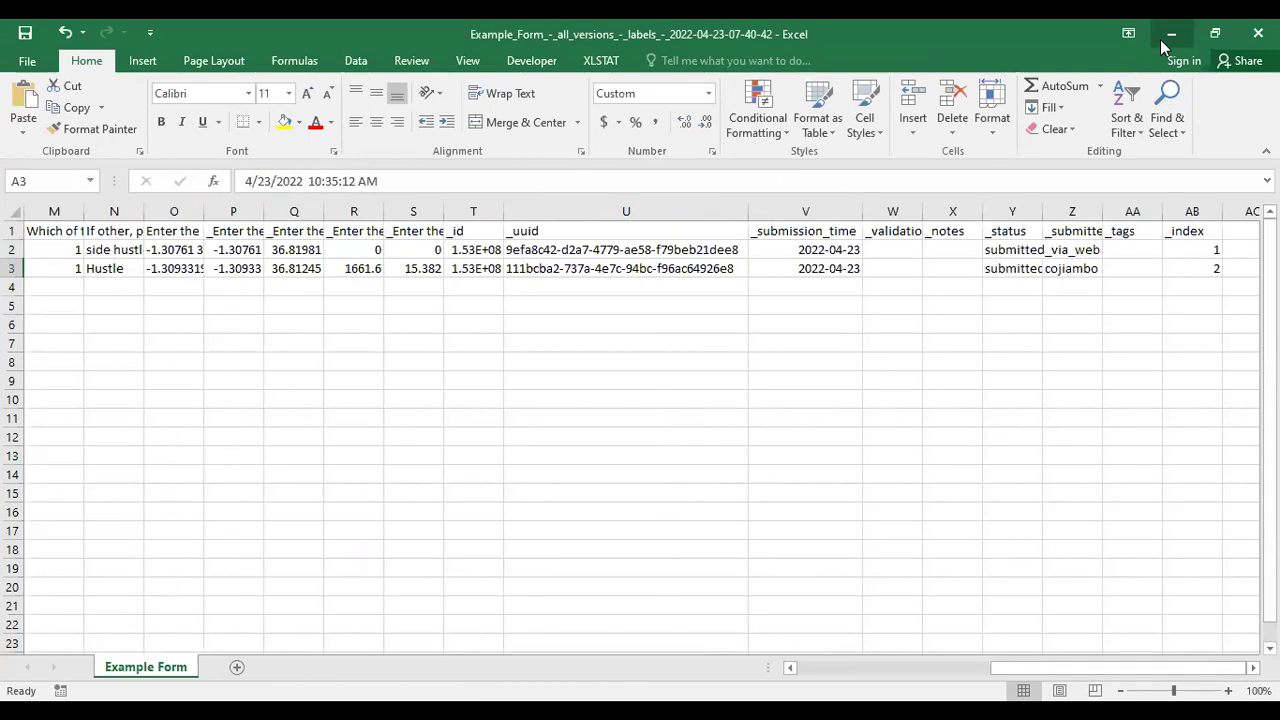
left_click(1161, 40)
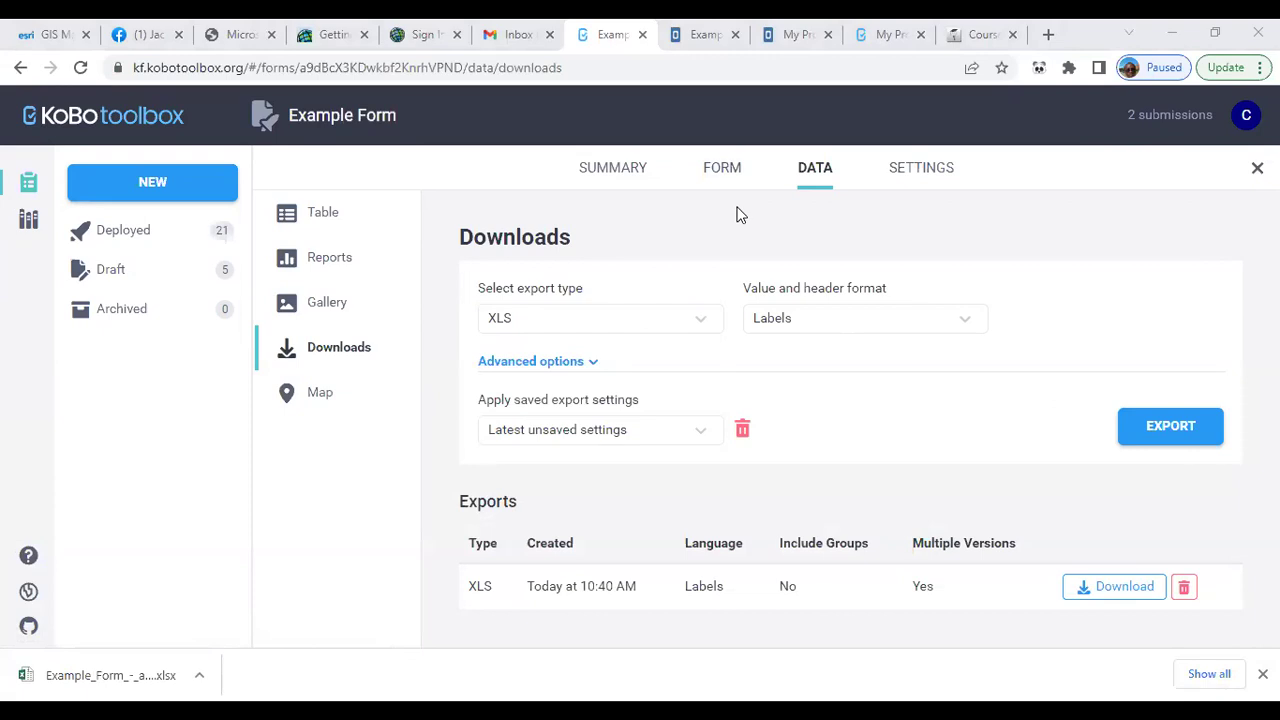
- Switch to the Example Form's FORM overview showing v2 undeployed with 11 questions
left_click(722, 168)
scroll(737, 214, "down", 1)
scroll(737, 214, "up", 1)
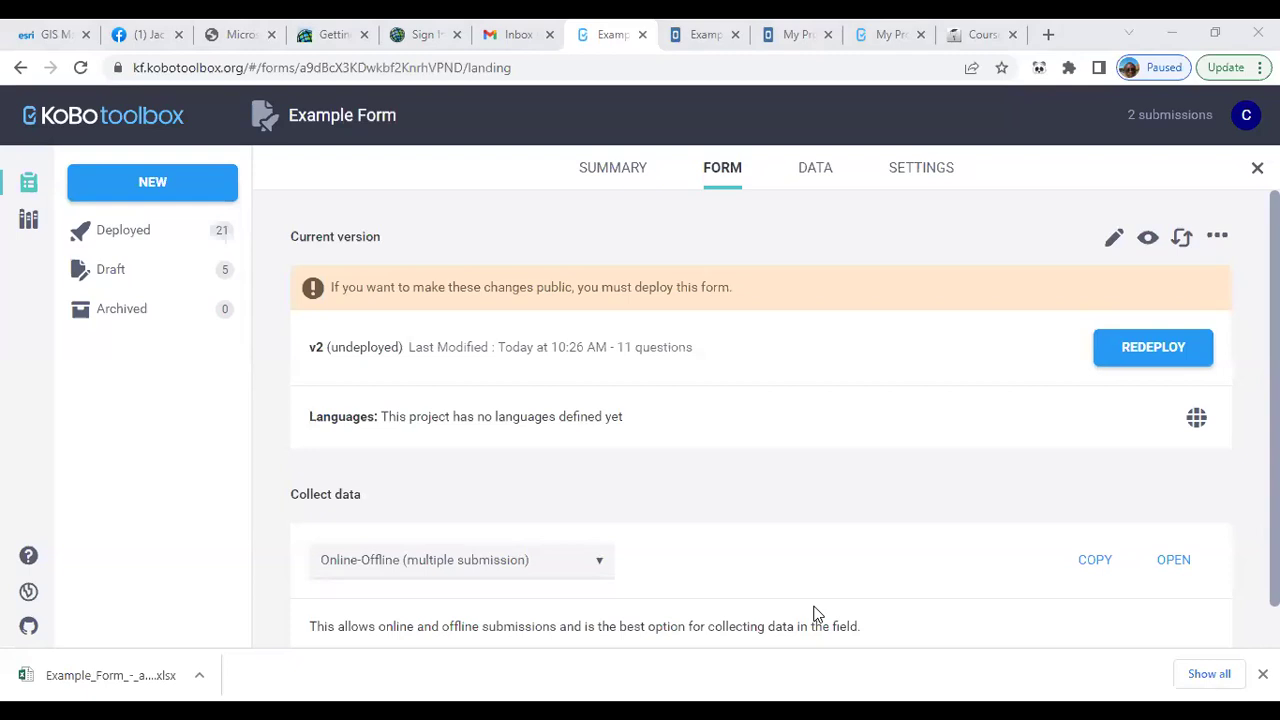
- Open Share this project from the Example Form's More actions menu
left_click(1218, 238)
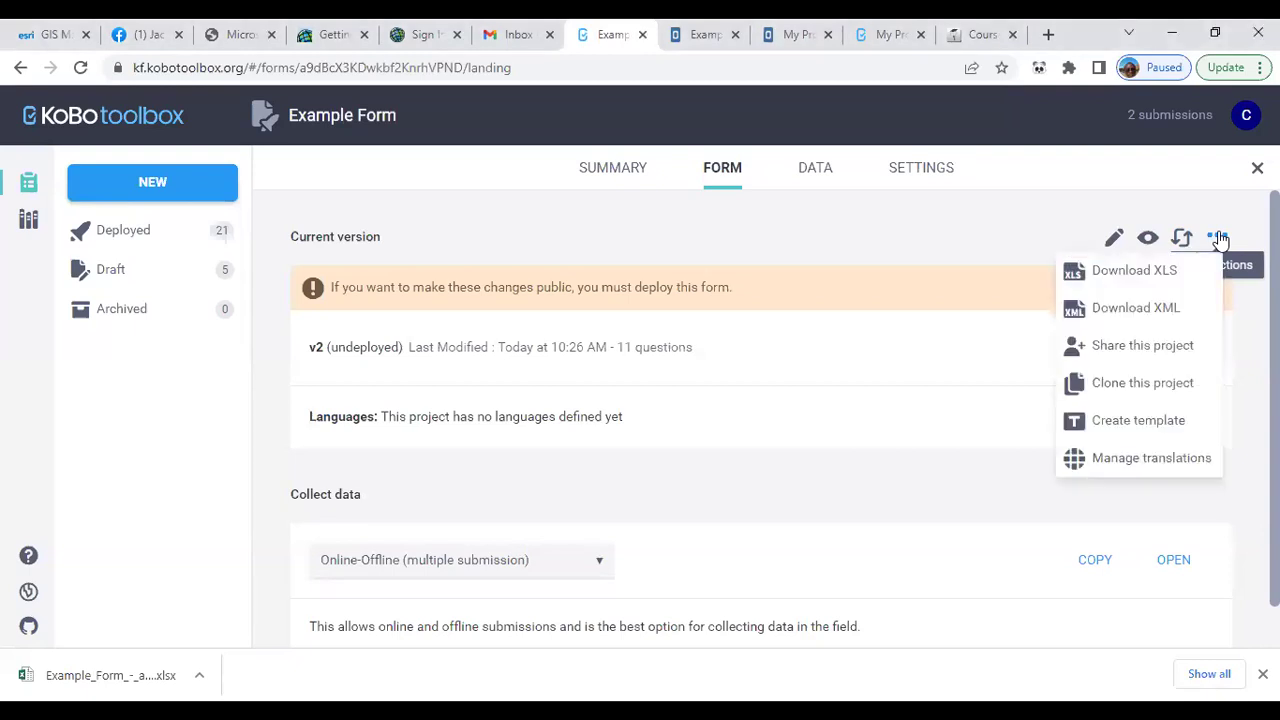
left_click(1137, 348)
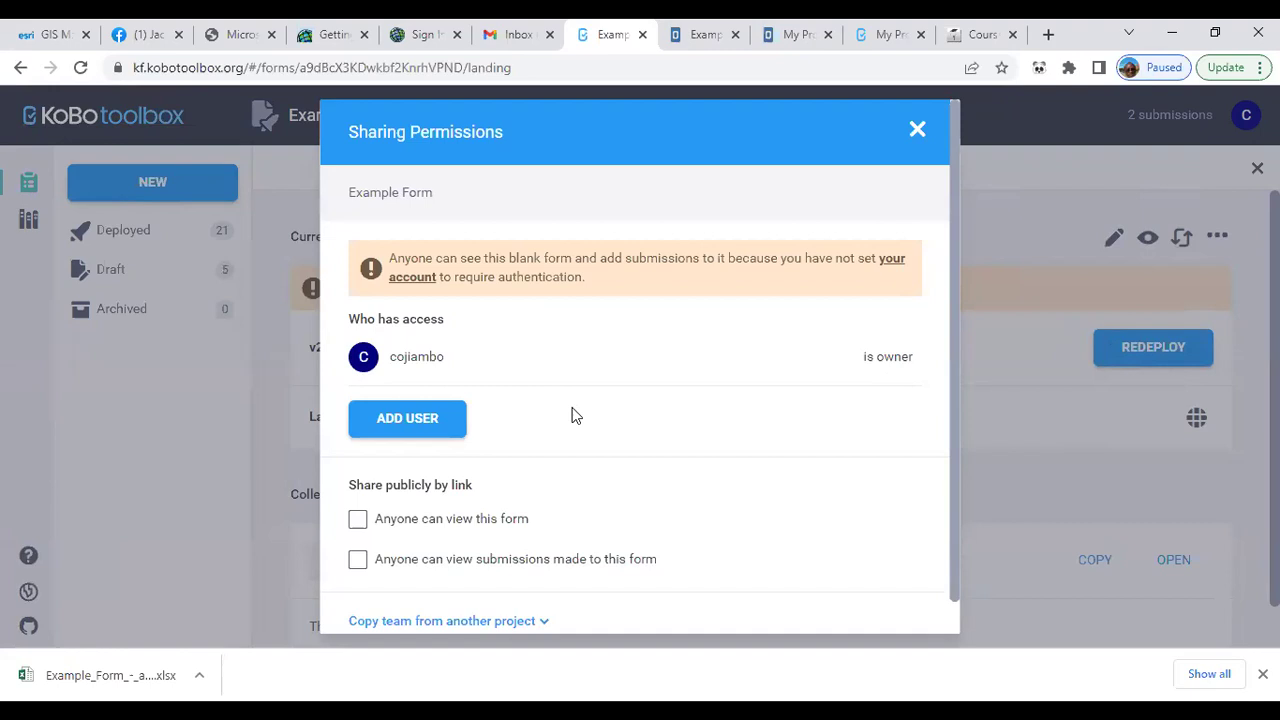
- Add a new user to share with and enter their username
left_click(424, 424)
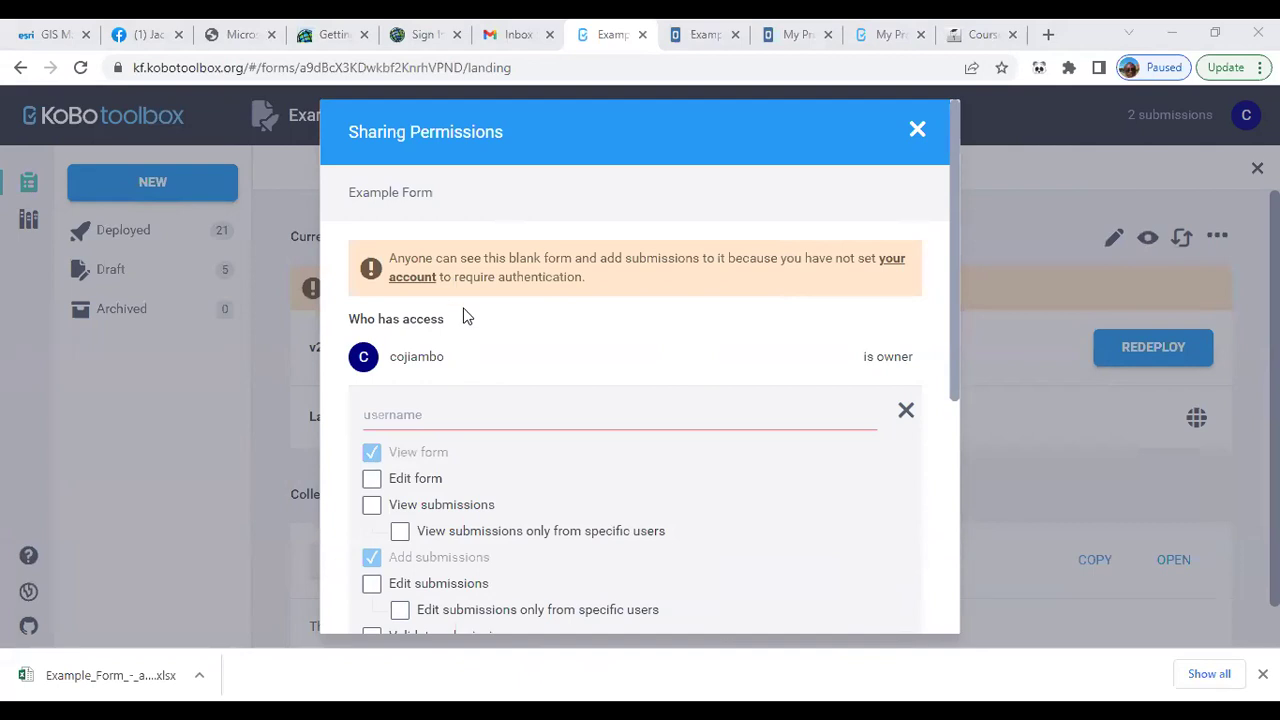
left_click(412, 413)
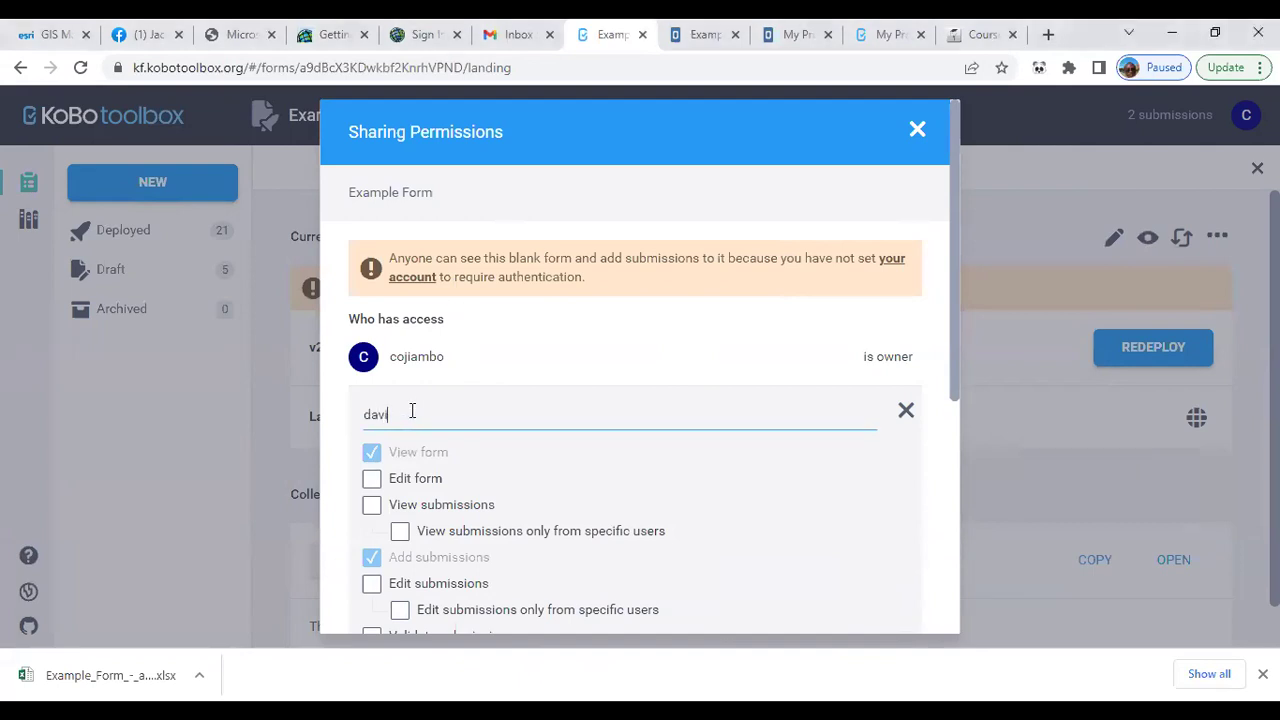
- Grant that user Edit form and View submissions permissions, then start another user entry
scroll(604, 417, "down", 1)
scroll(604, 417, "down", 1)
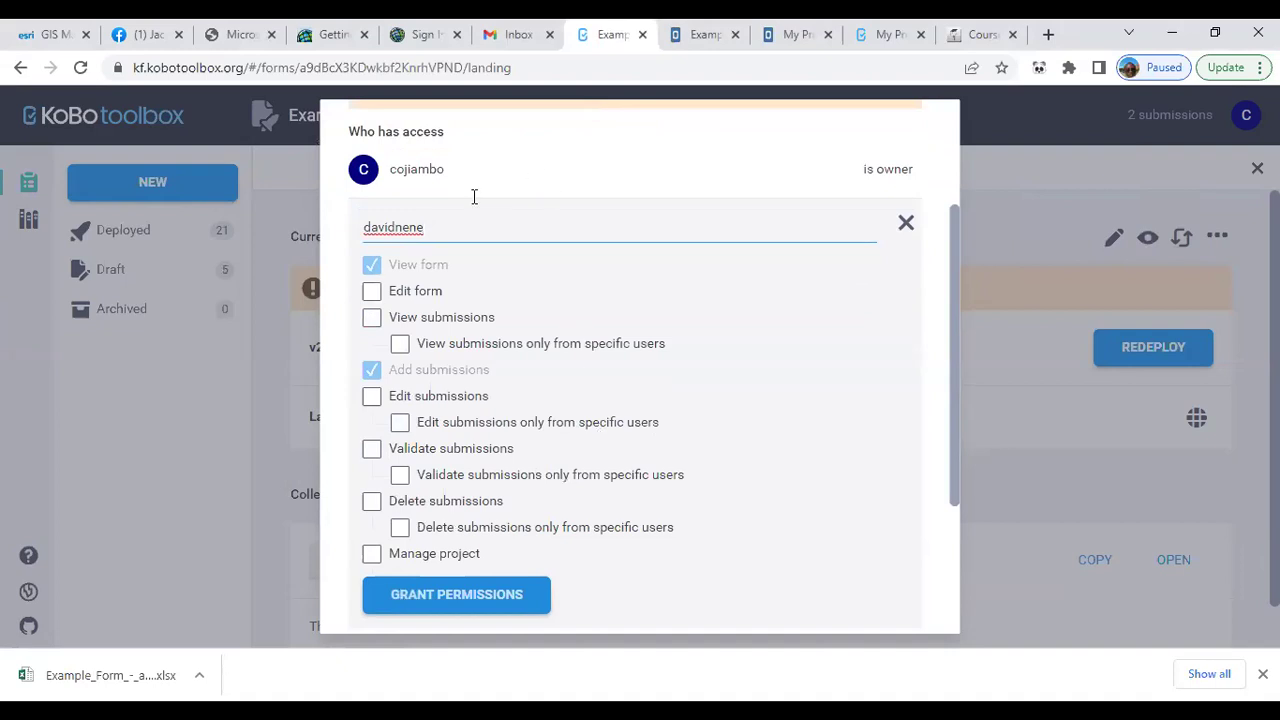
left_click(372, 296)
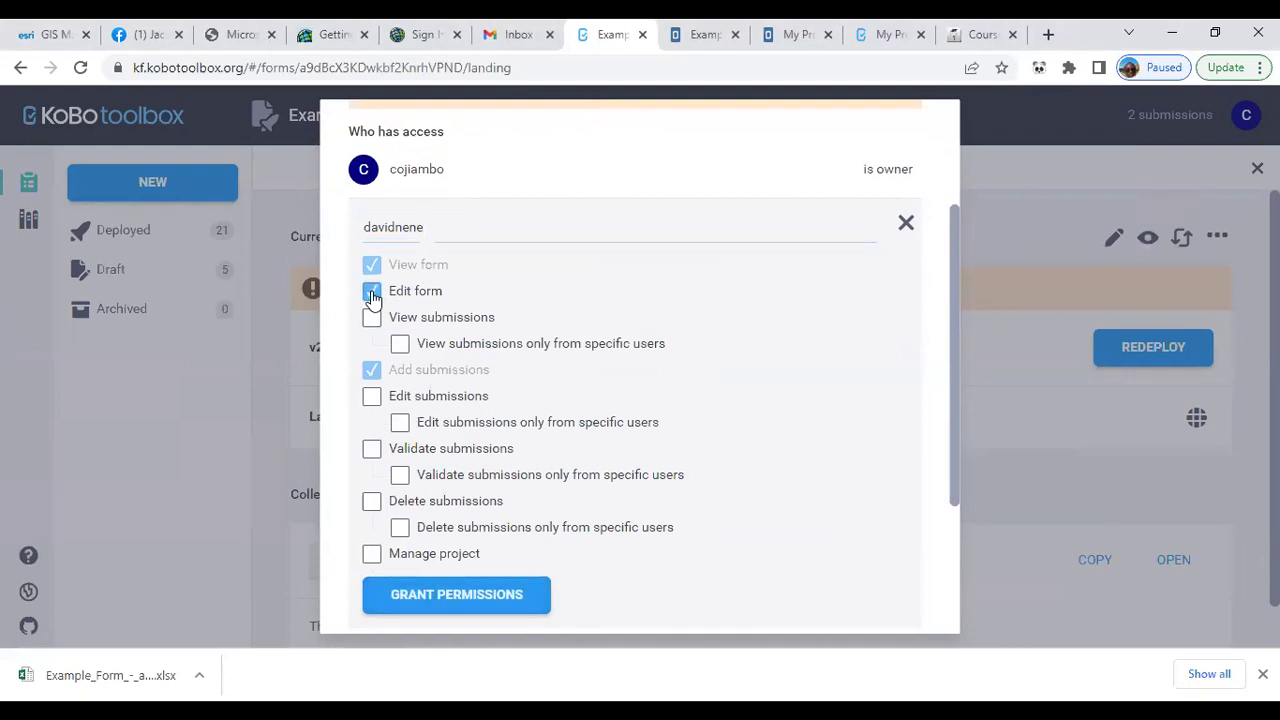
left_click(374, 320)
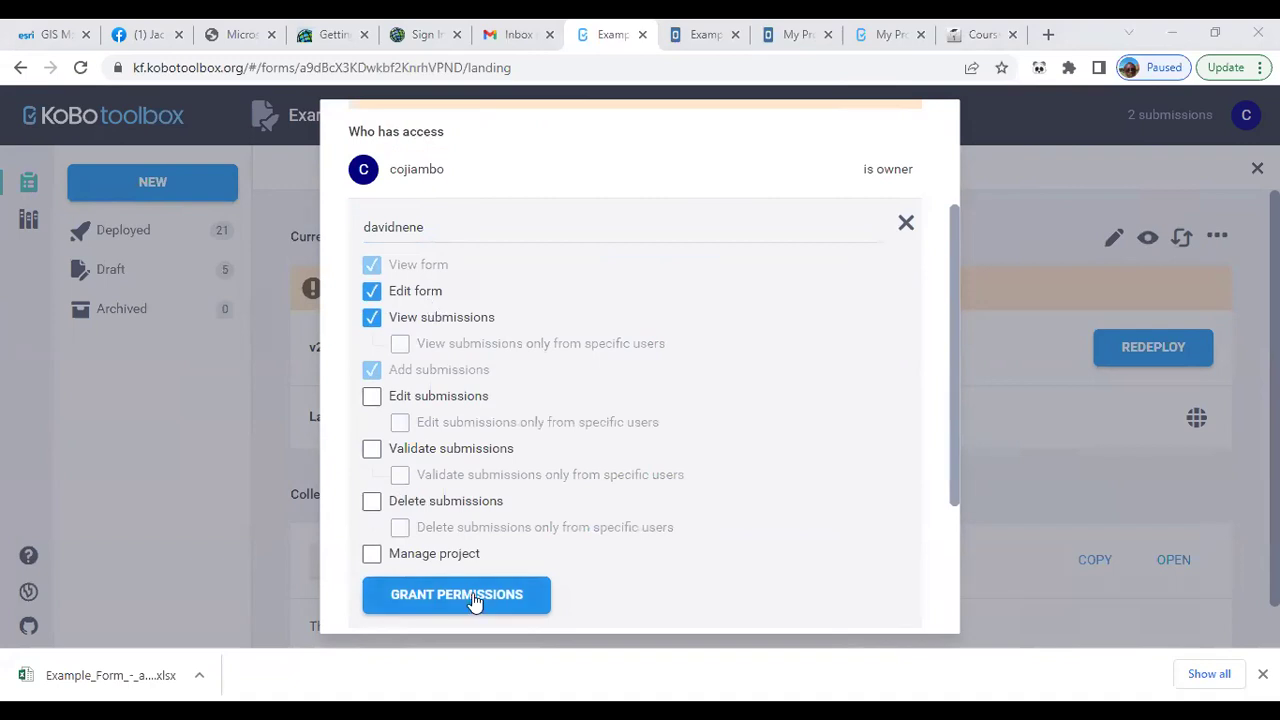
scroll(483, 575, "down", 3)
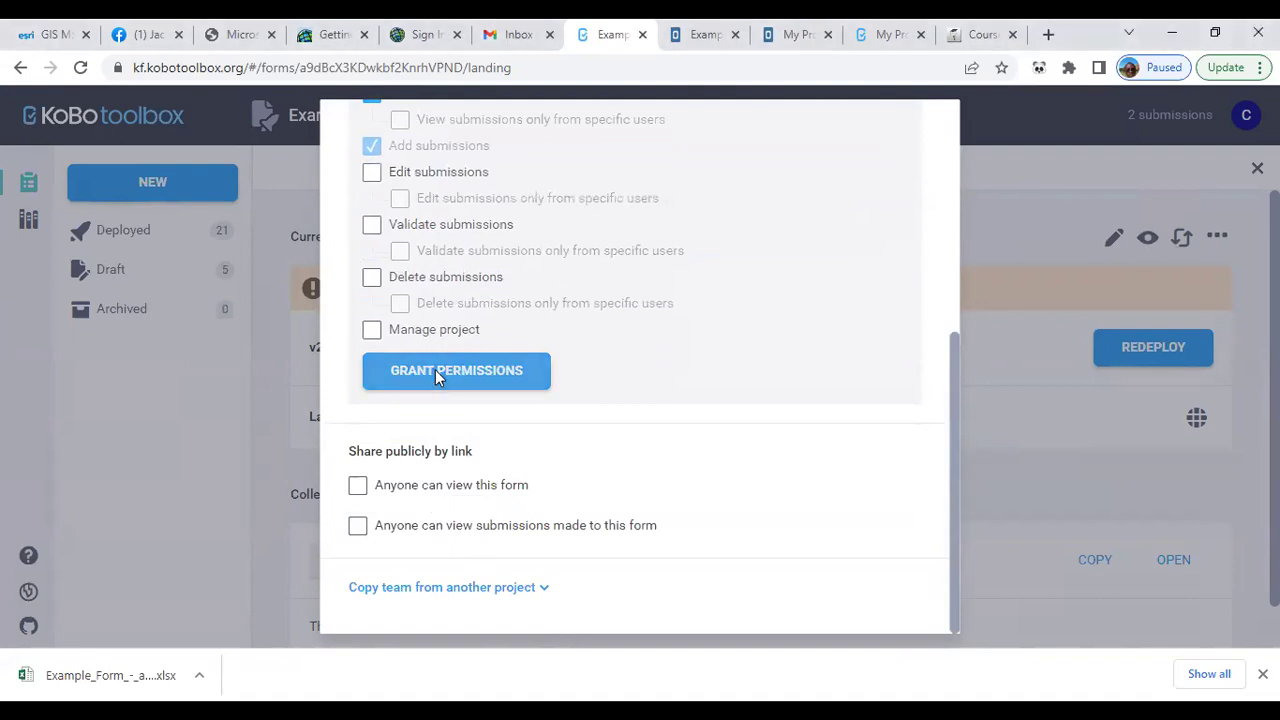
left_click(435, 372)
left_click(420, 377)
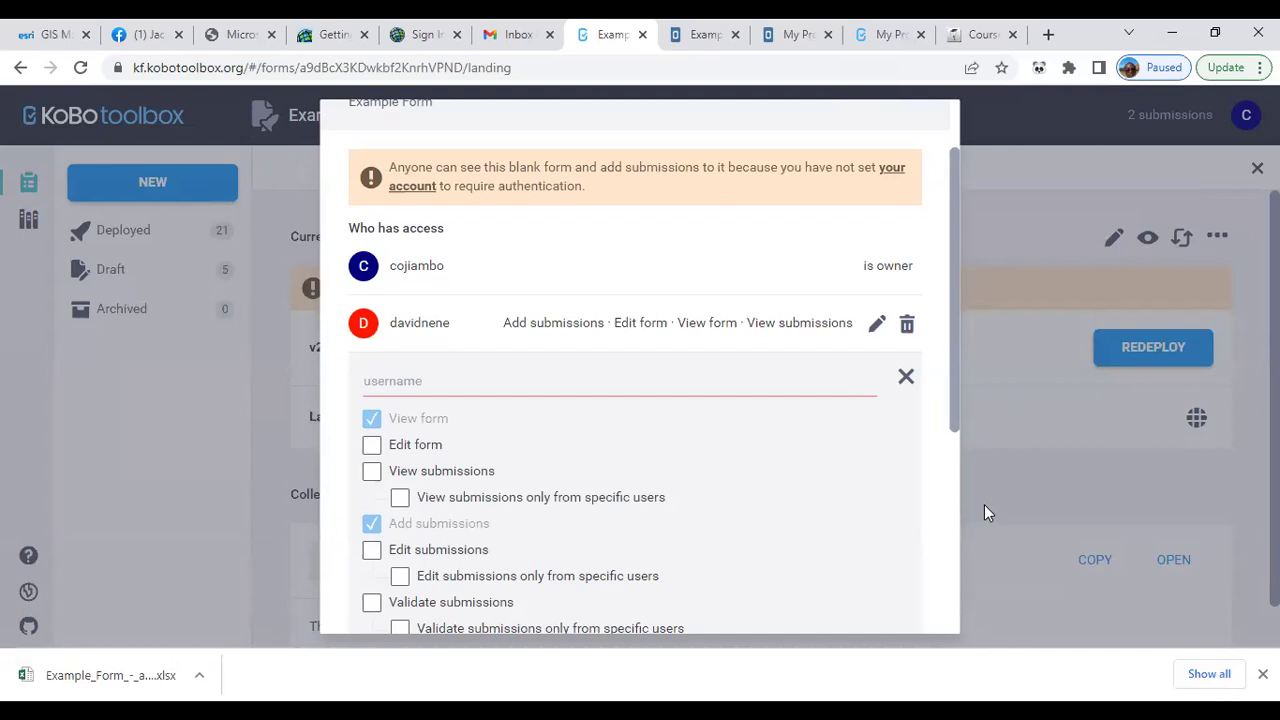
- Share Example Form with a third user, keeping the default Add submissions and View form permissions, then close the sharing dialog
left_click(479, 381)
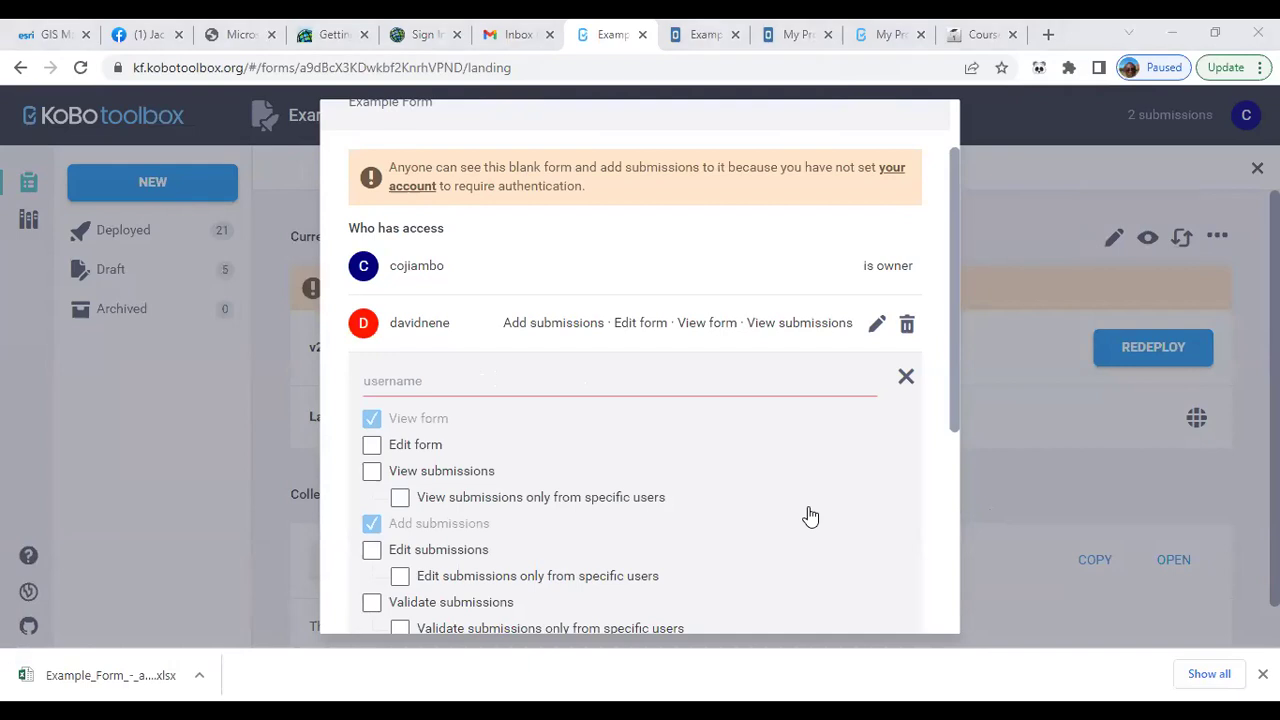
left_click(400, 380)
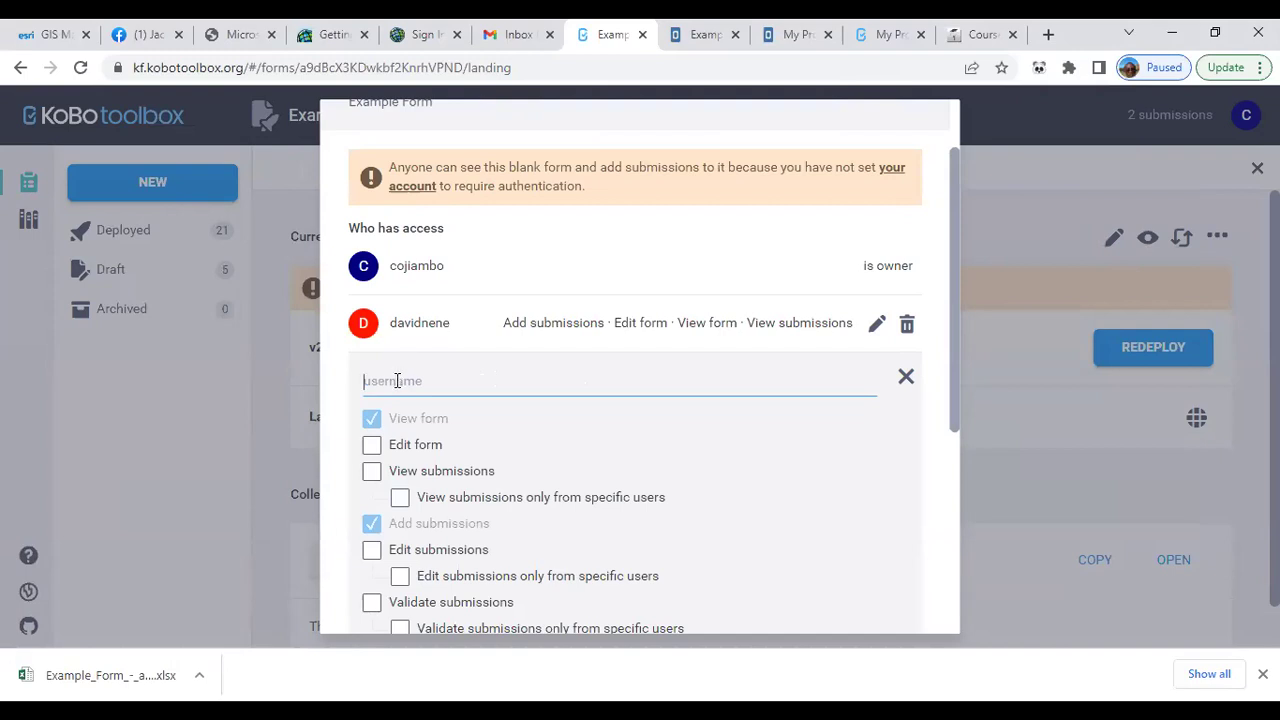
type("iddrisu")
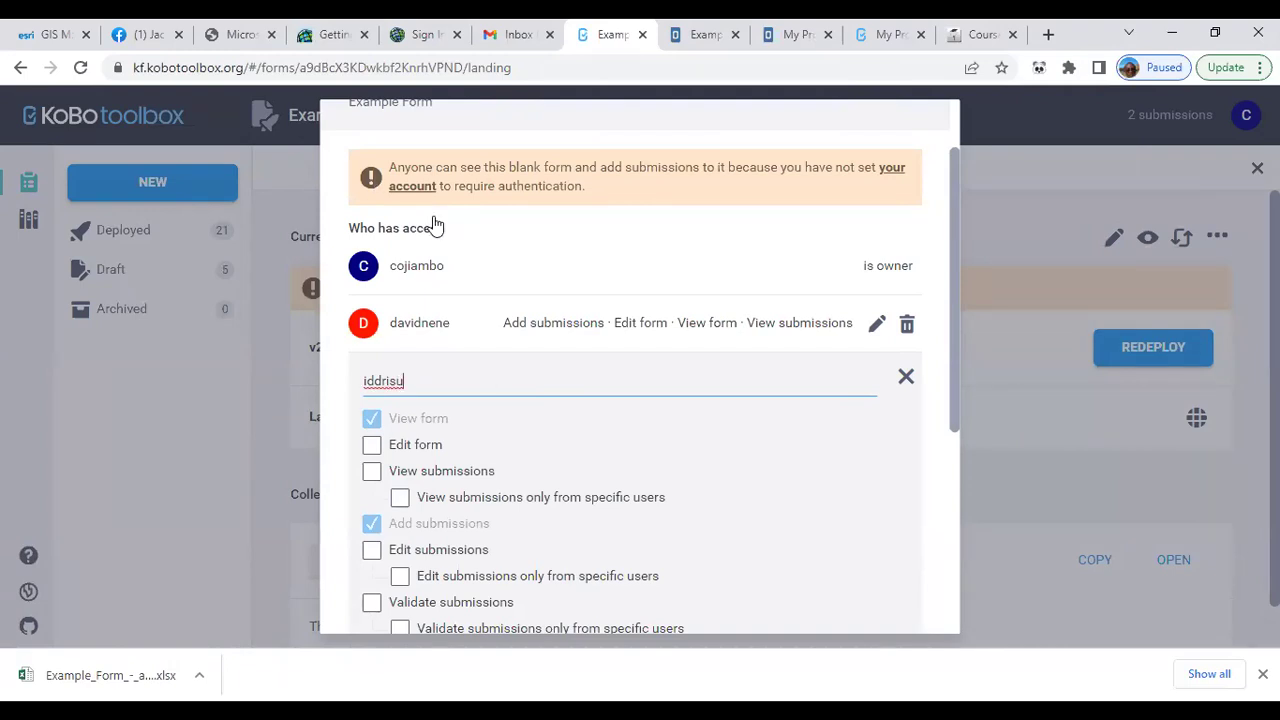
left_click(735, 467)
scroll(735, 467, "down", 2)
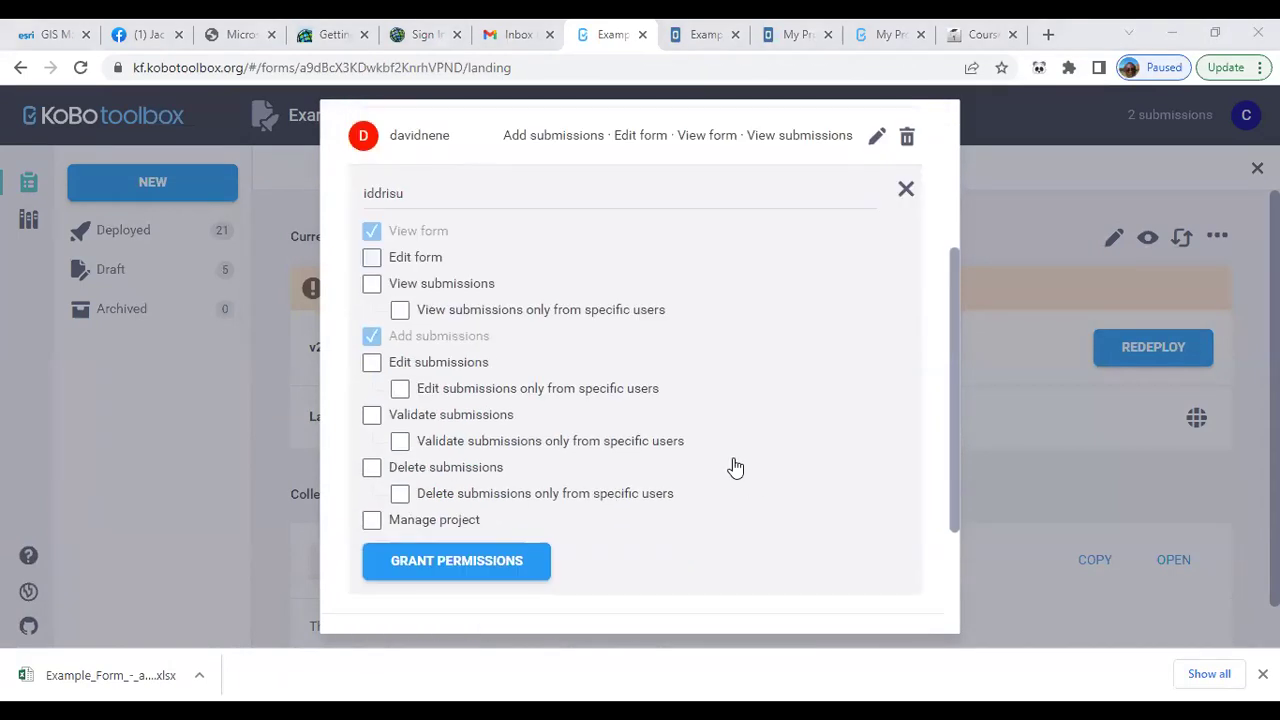
left_click(452, 562)
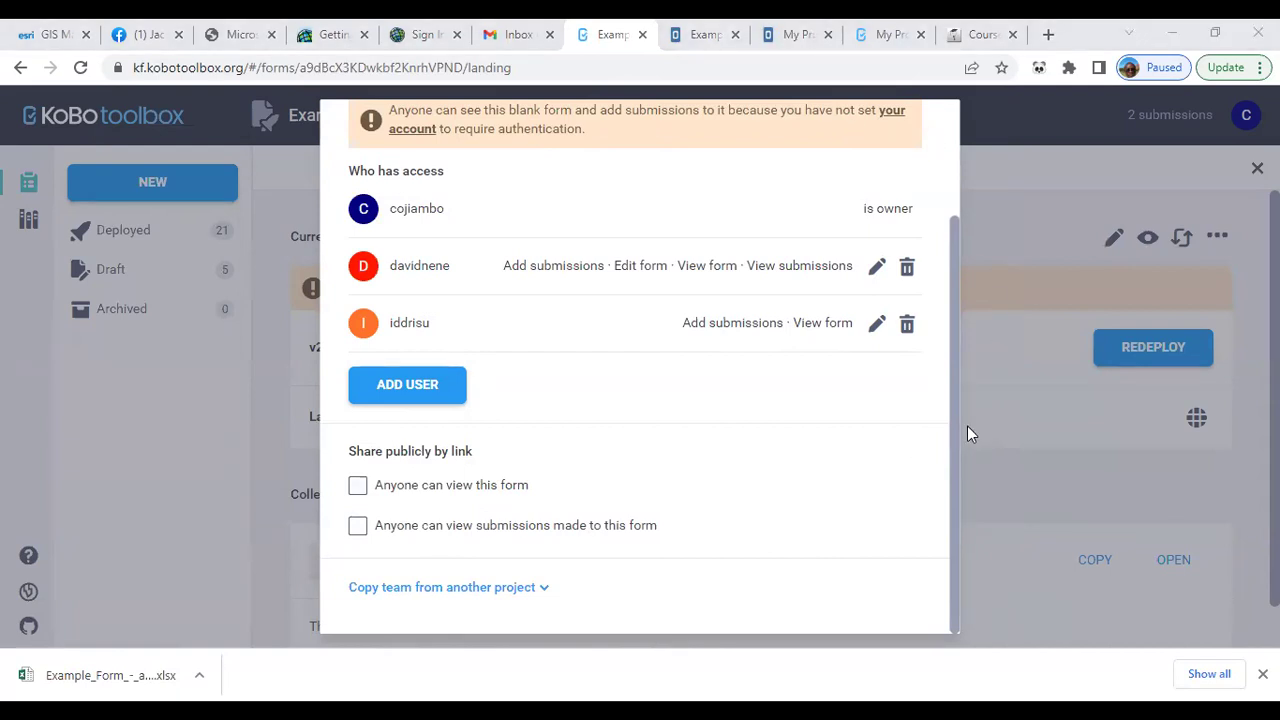
left_click_drag(956, 429, 950, 163)
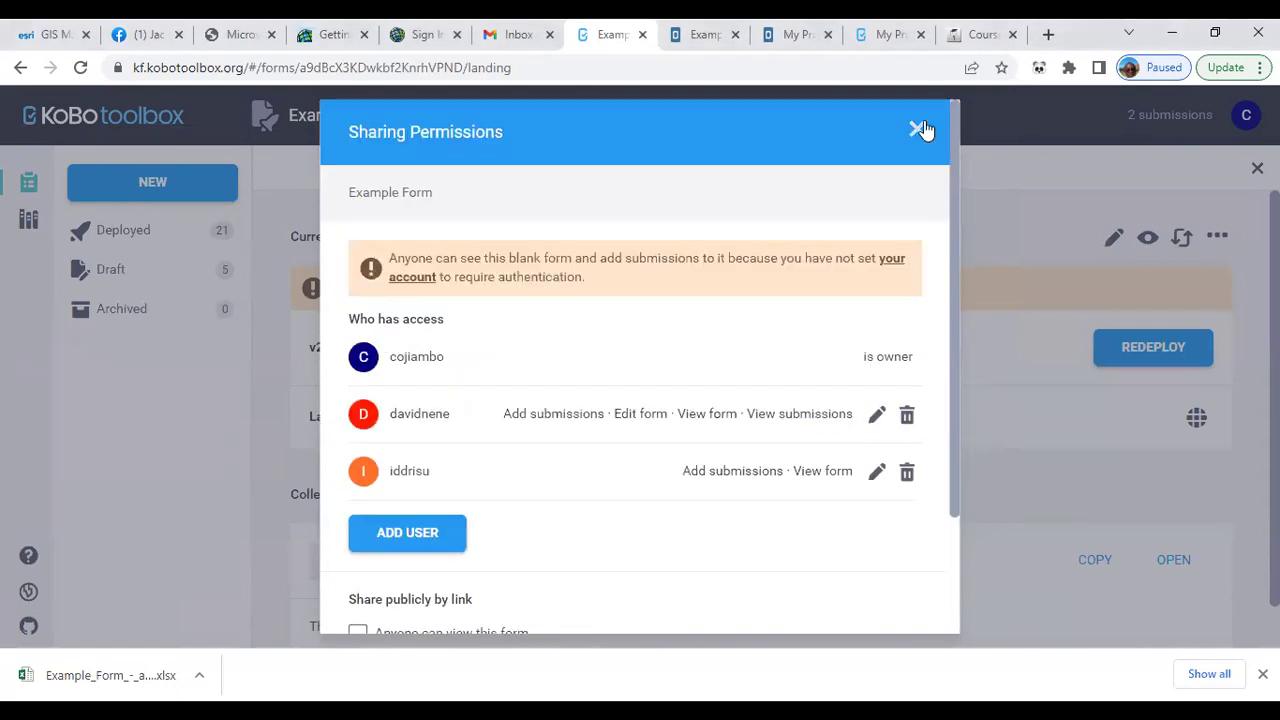
left_click(919, 129)
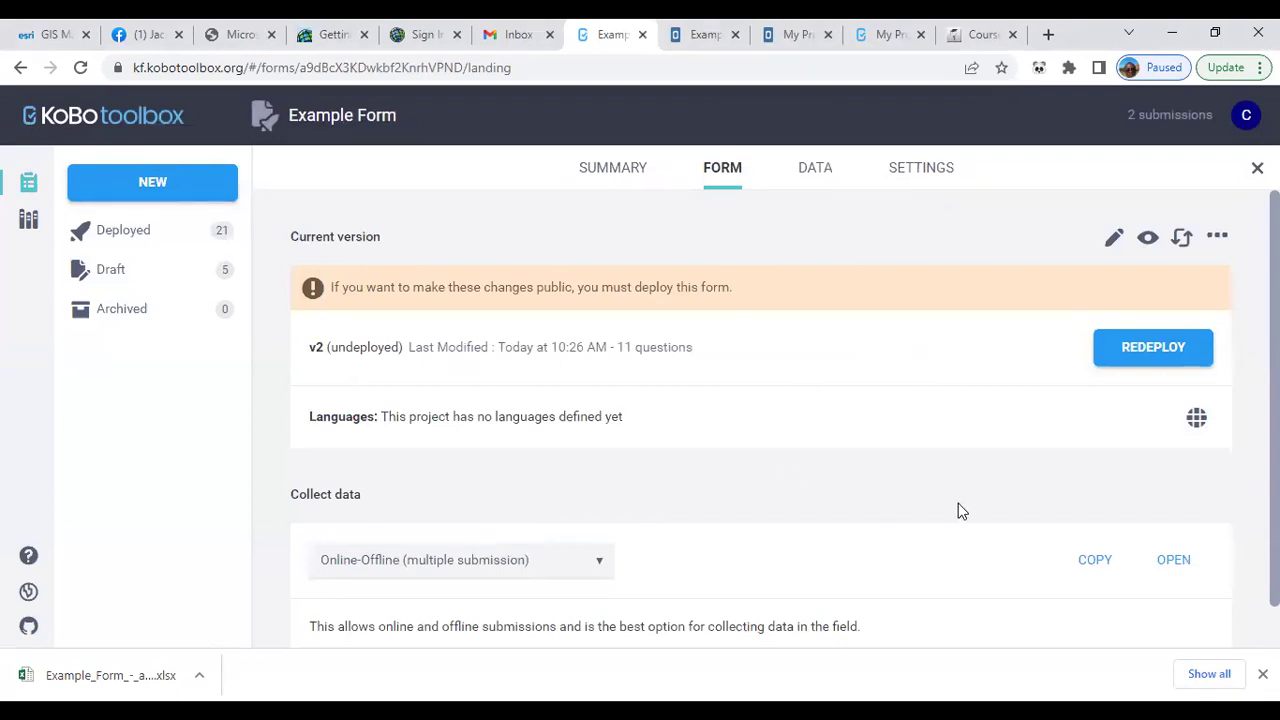
- Switch to the DATA tab to view Example Form's 2 submissions in the table
scroll(741, 460, "down", 1)
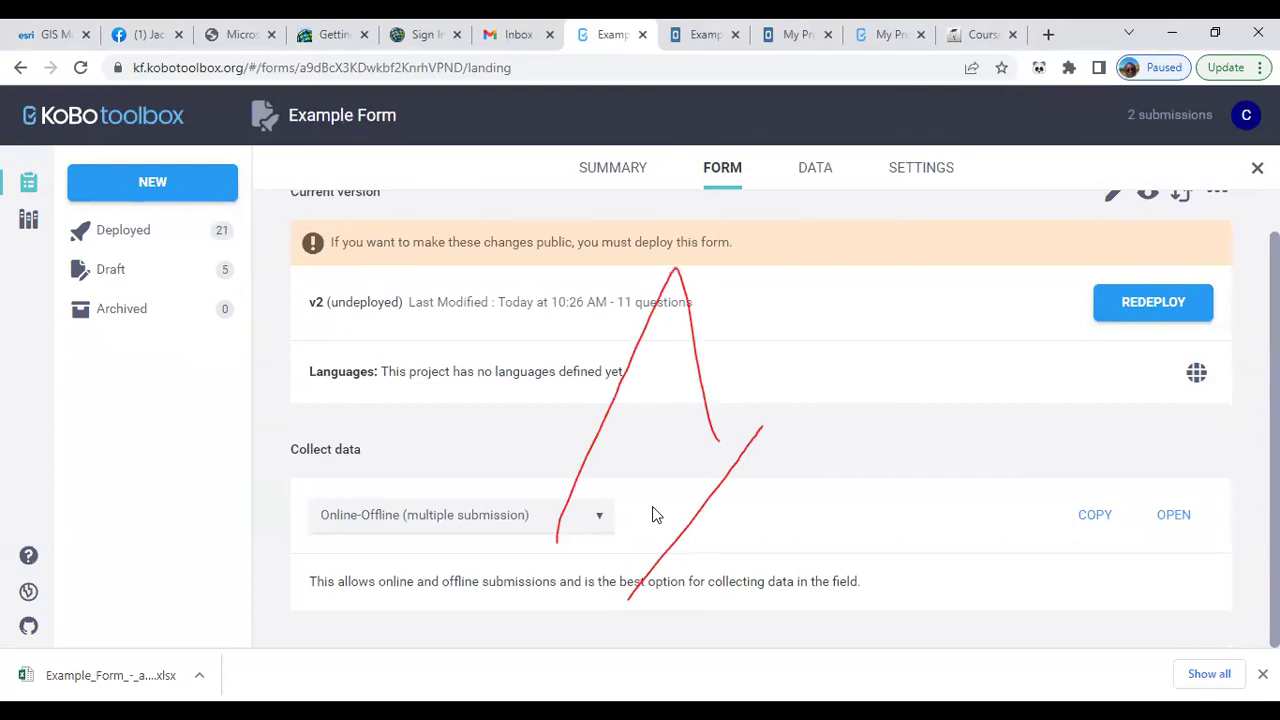
left_click(818, 174)
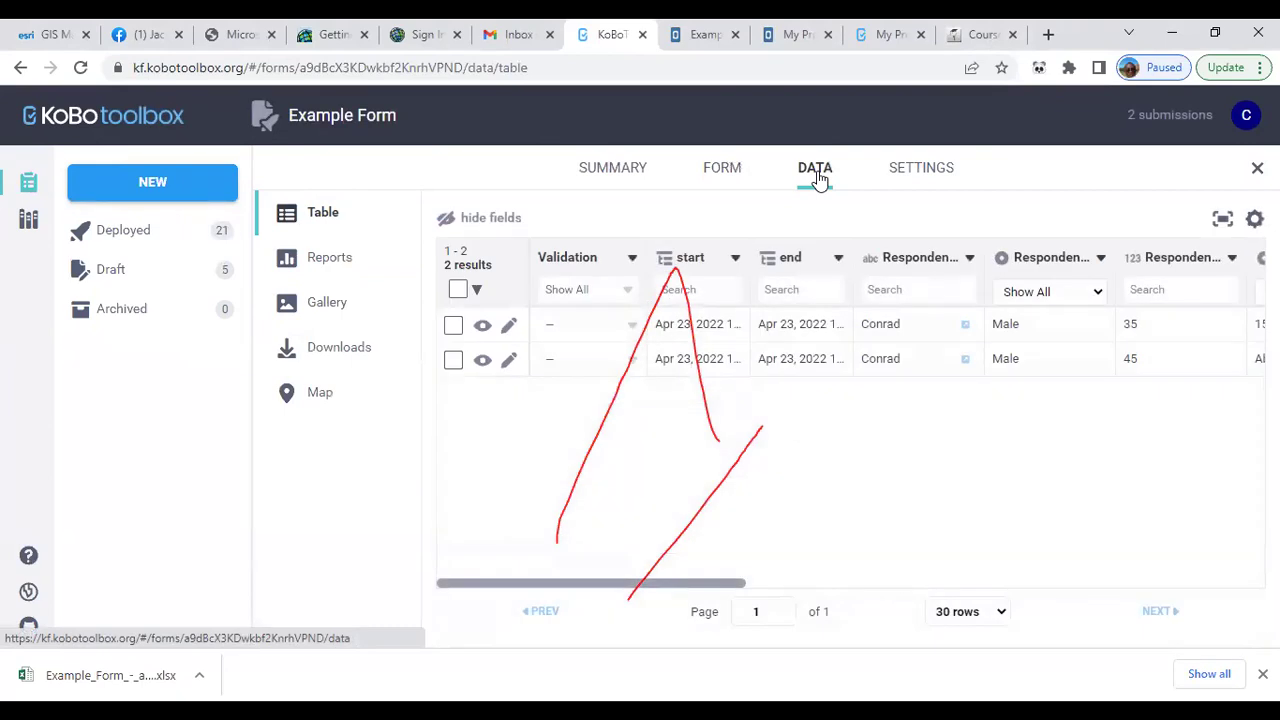